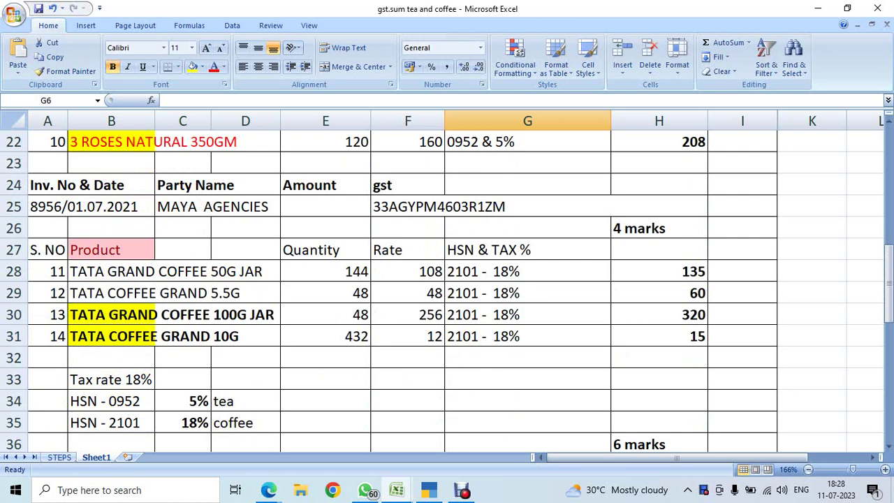
Show the SOORYA SUPER MARKET company-creation task in B4, then switch to the Google Meet call.
scroll(447, 280, up, 7)
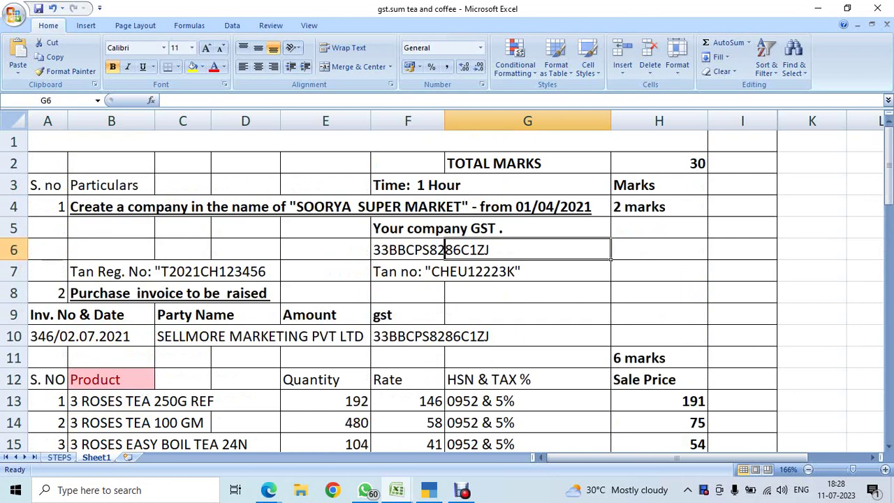
click(154, 212)
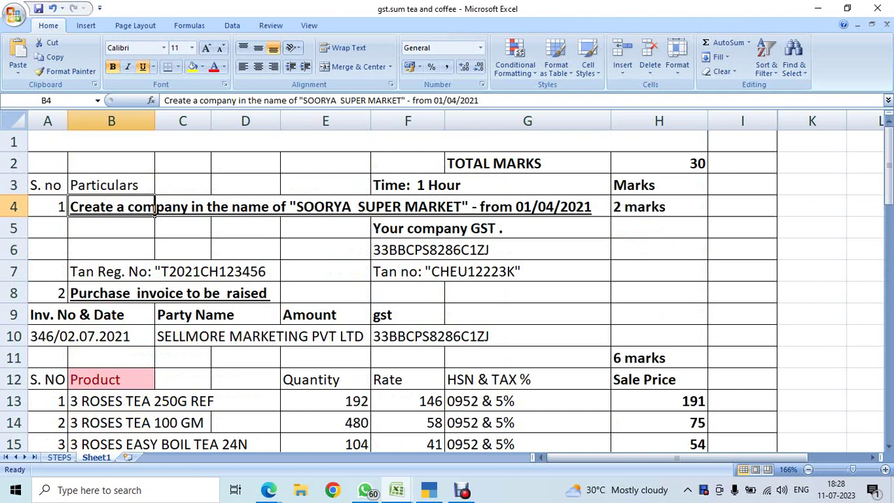
key(alt+Tab)
key(alt+Tab)
key(alt+Tab)
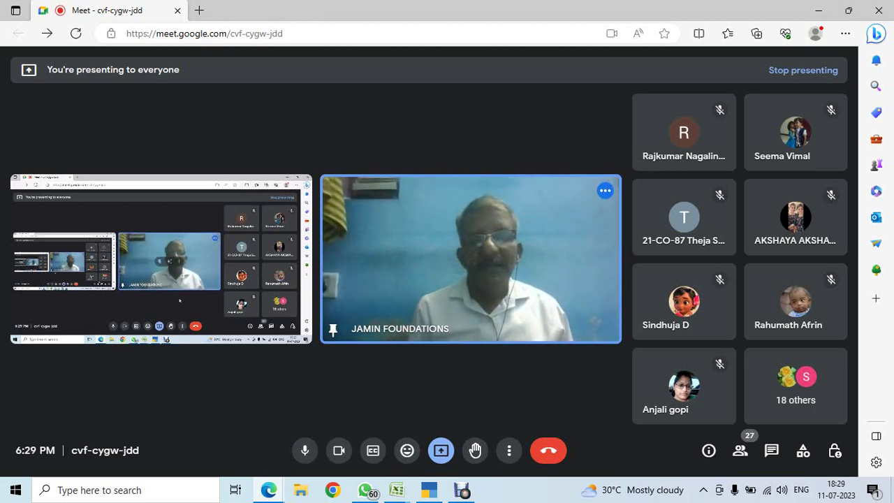
Close the gst user id and password workbook, choosing to save its changes.
mouse_move(396, 491)
click(468, 420)
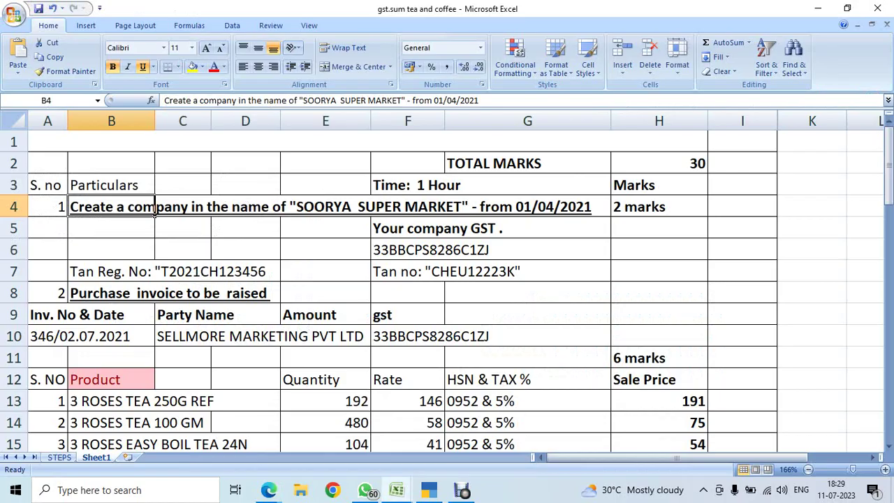
mouse_move(396, 491)
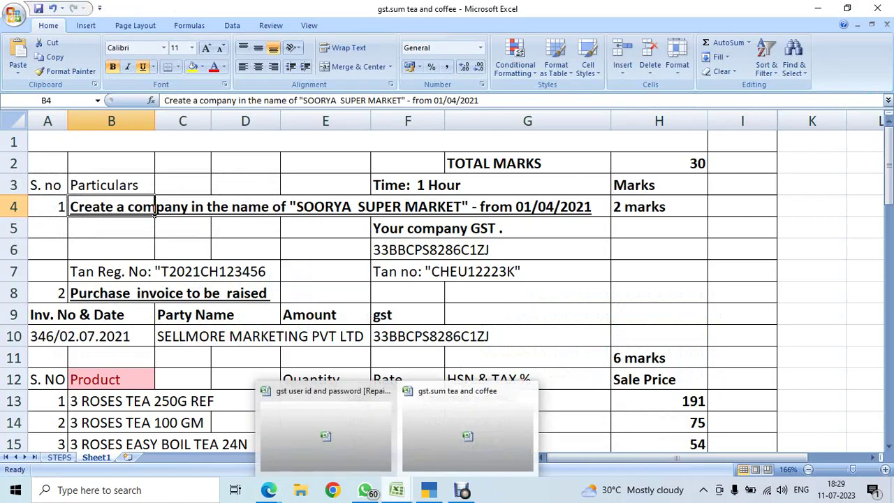
click(386, 390)
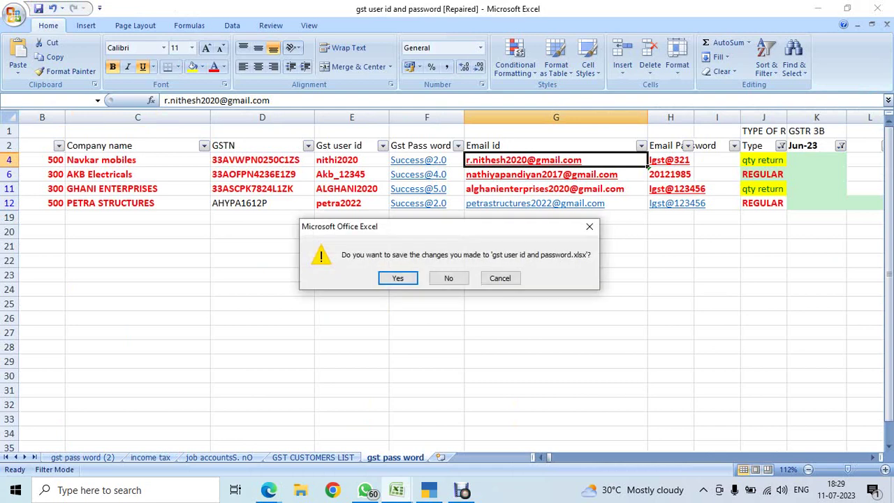
key(Escape)
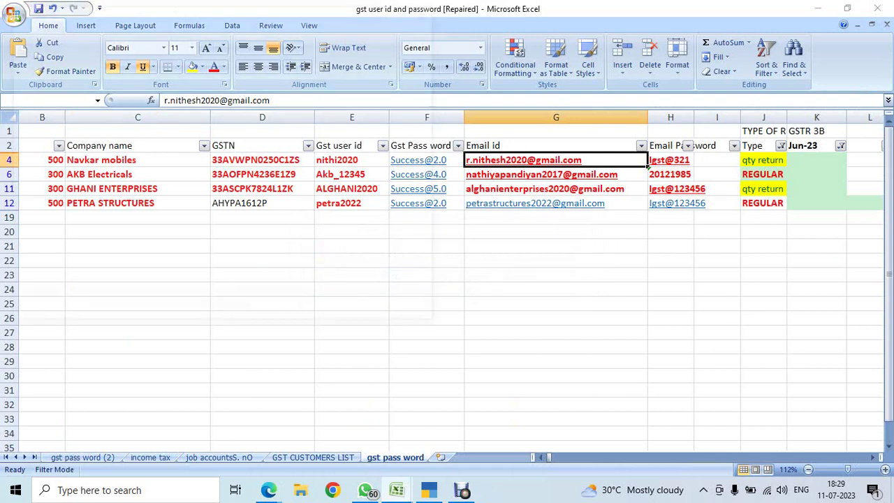
key(ctrl+s)
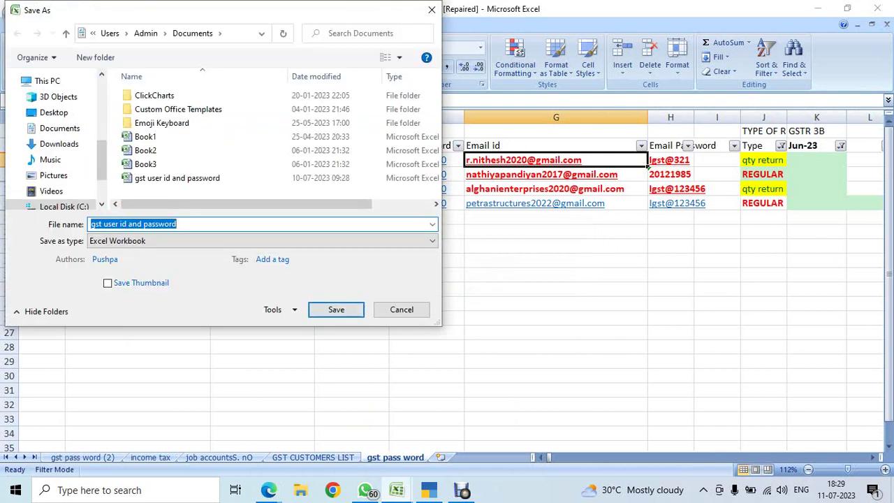
Save it to Local Disk (D:), replacing the existing copy, and return to the tea and coffee sheet.
scroll(56, 140, down, 3)
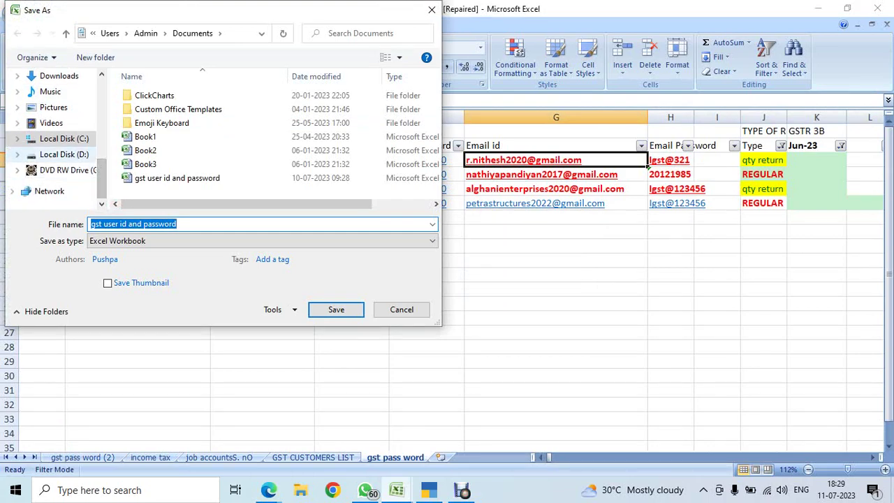
click(63, 155)
key(Return)
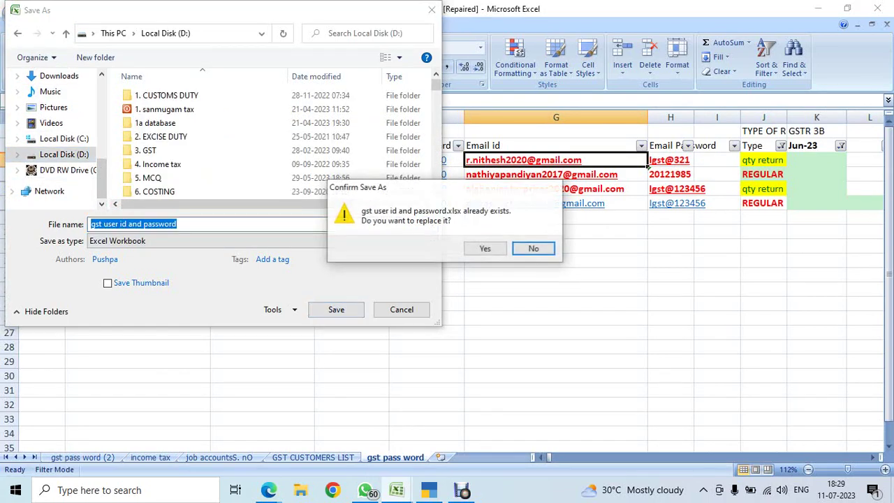
key(y)
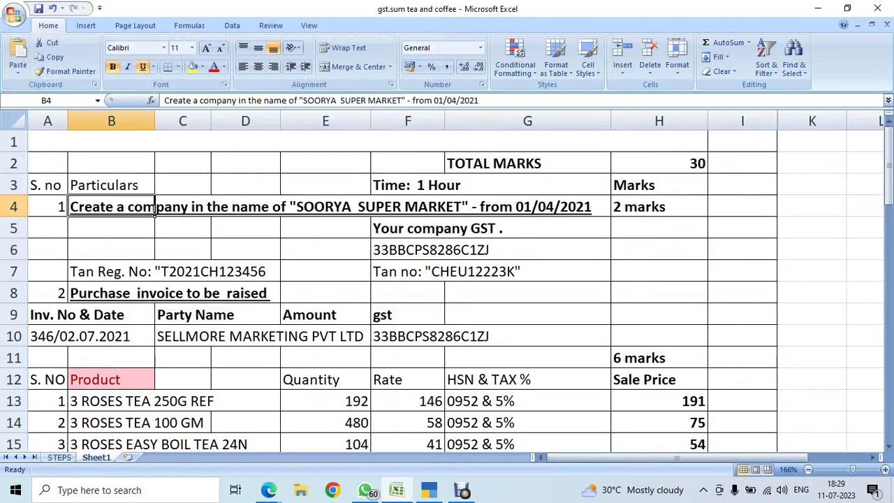
key(ctrl+F6)
click(658, 249)
click(153, 210)
click(445, 271)
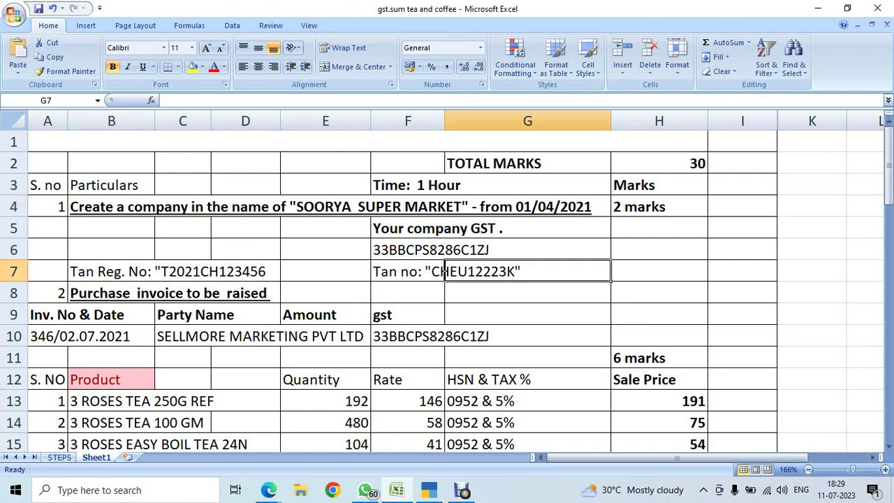
click(445, 250)
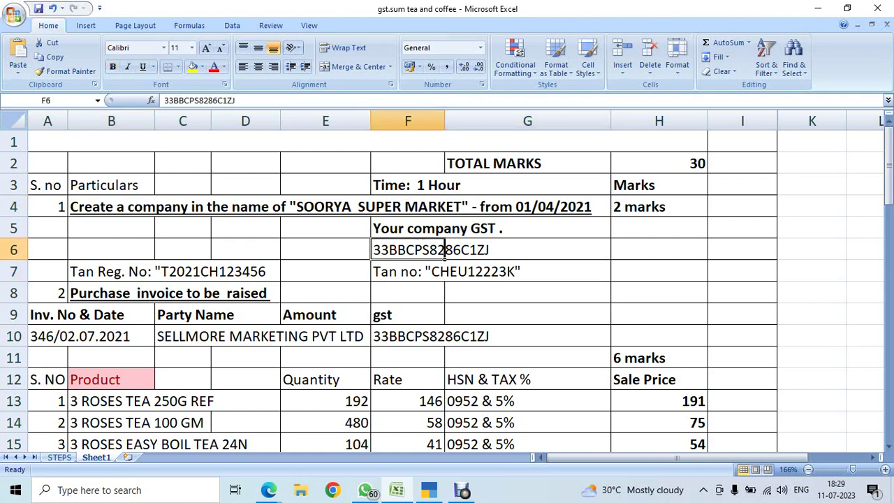
scroll(445, 253, down, 1)
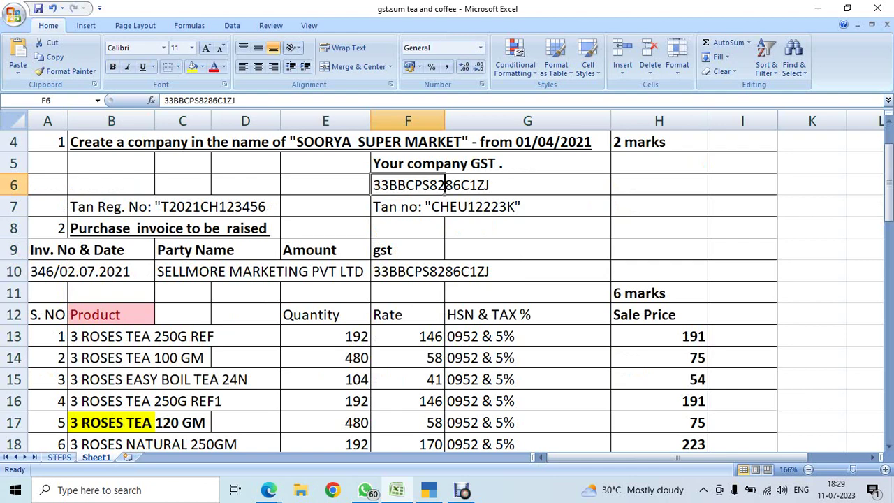
click(210, 274)
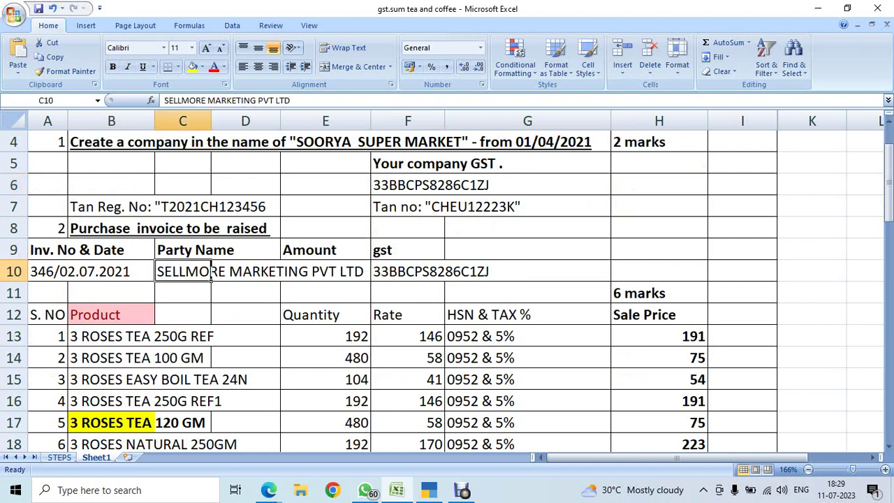
scroll(211, 274, down, 1)
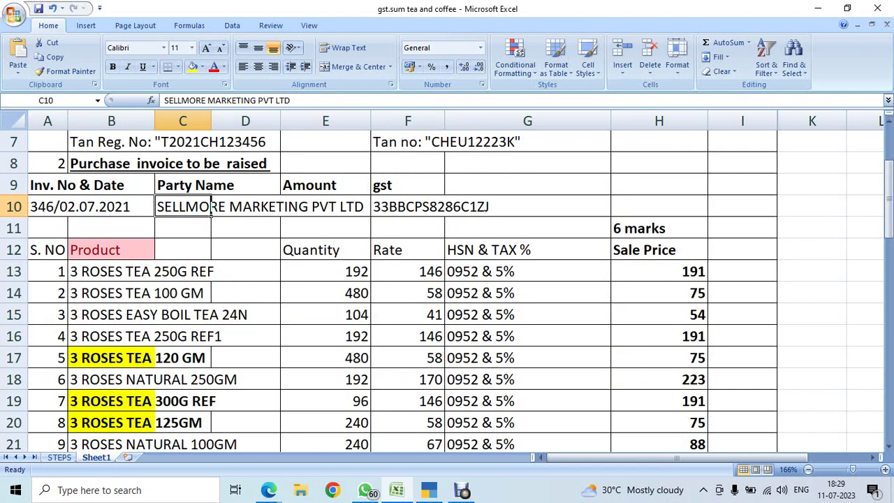
click(335, 273)
click(420, 272)
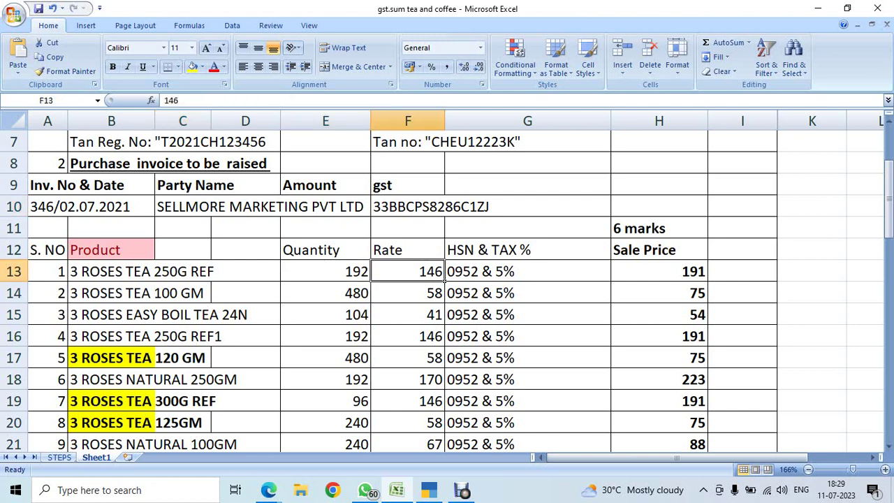
click(517, 273)
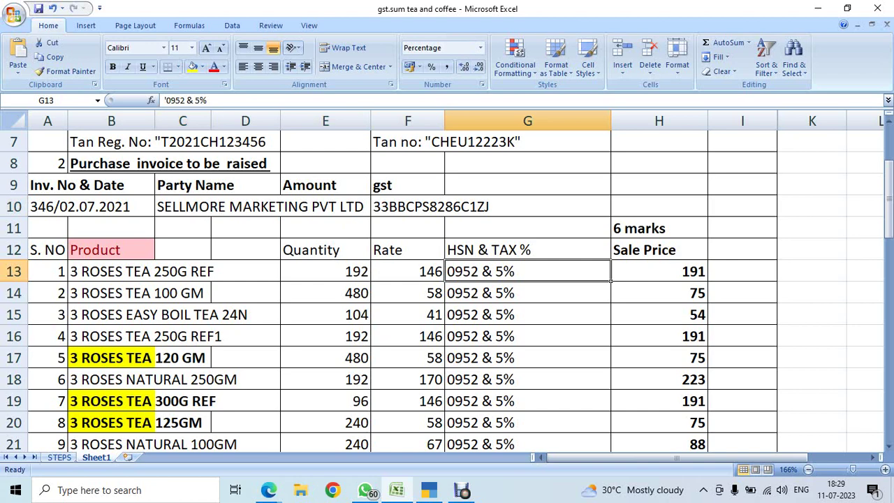
click(659, 271)
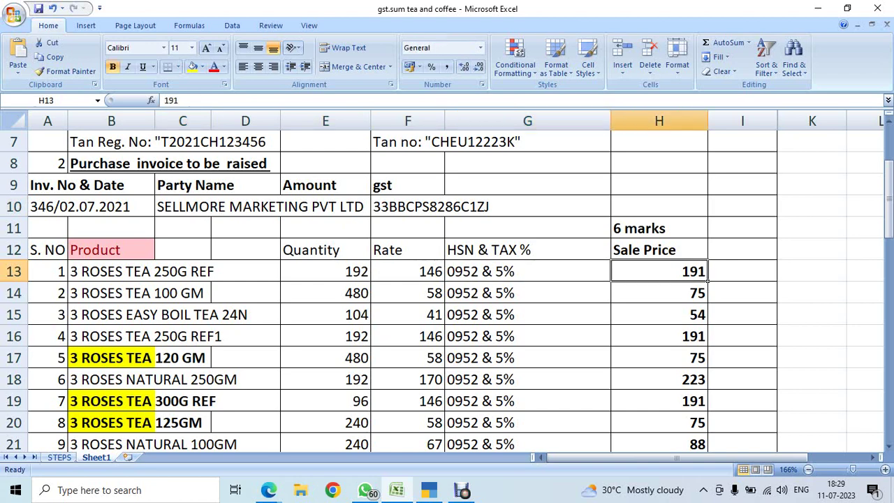
scroll(447, 280, down, 4)
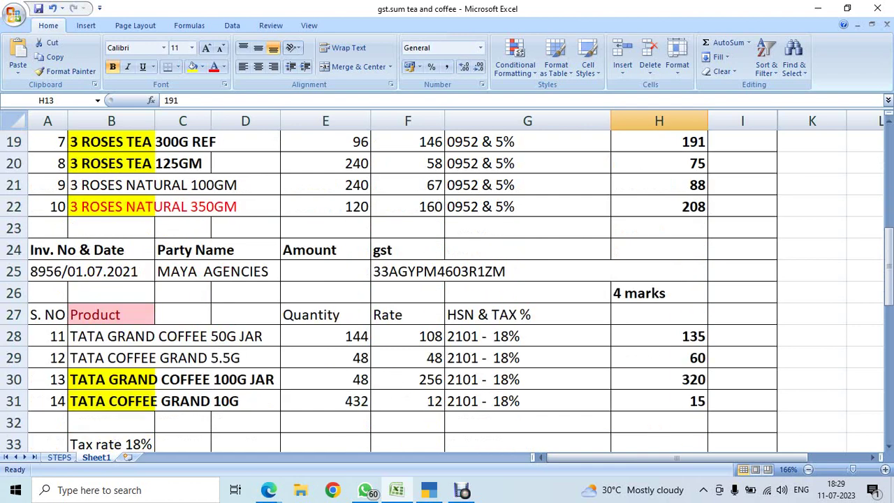
click(208, 274)
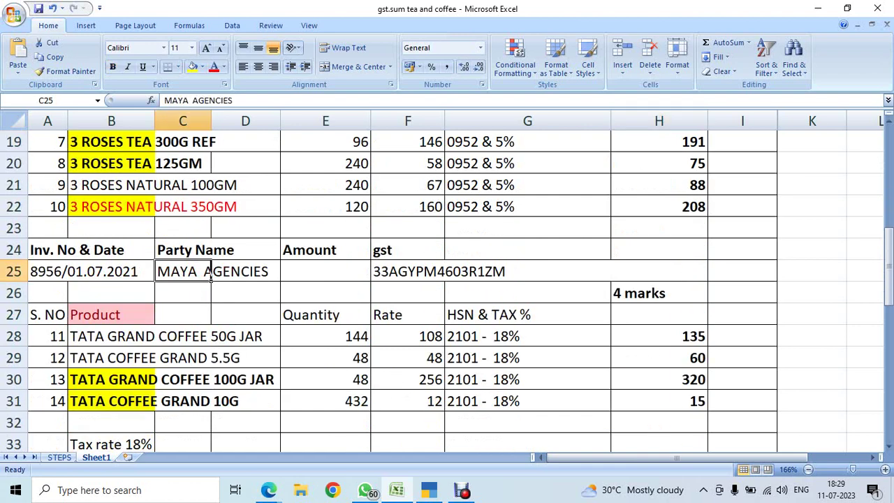
click(111, 336)
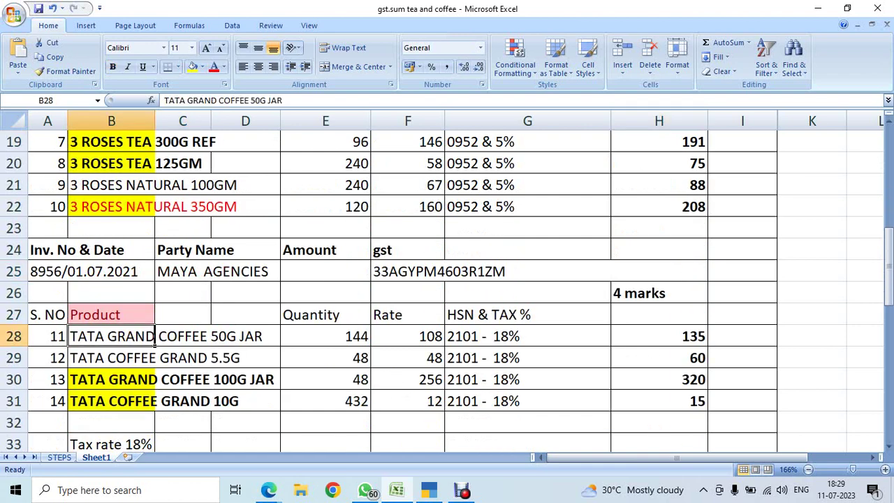
click(527, 336)
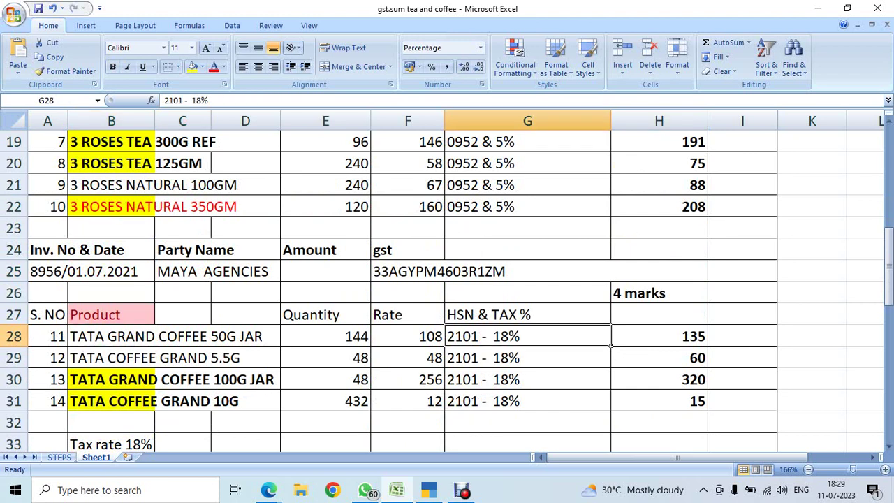
drag(325, 336, 326, 401)
click(408, 336)
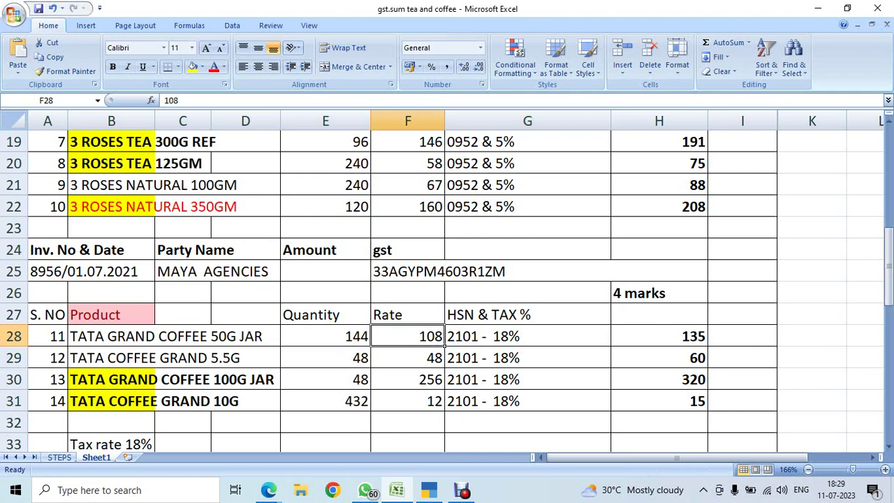
click(659, 336)
Review the VEL & CO sale at 25% margin and the 50G coffee jar's sale price 135.
scroll(447, 280, down, 3)
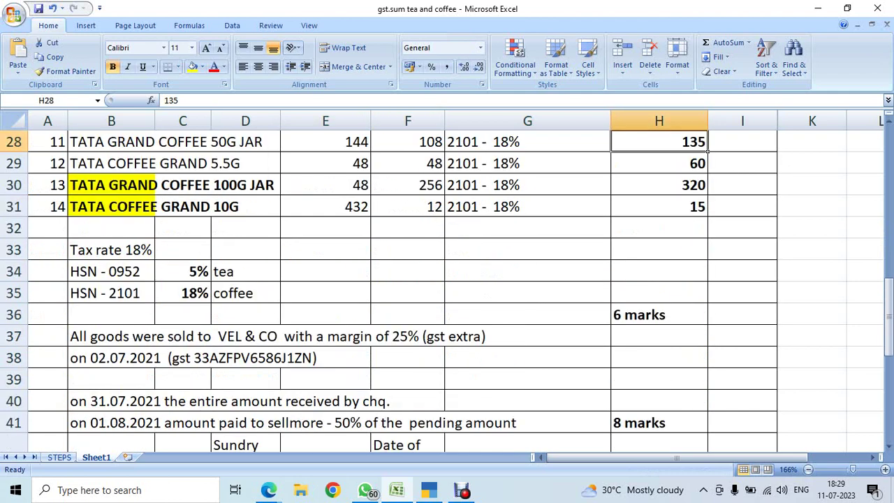
scroll(447, 280, down, 1)
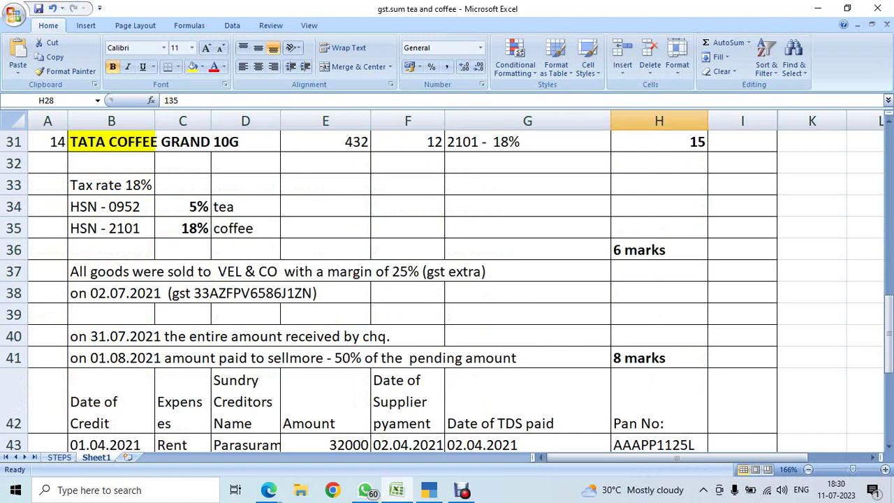
click(112, 271)
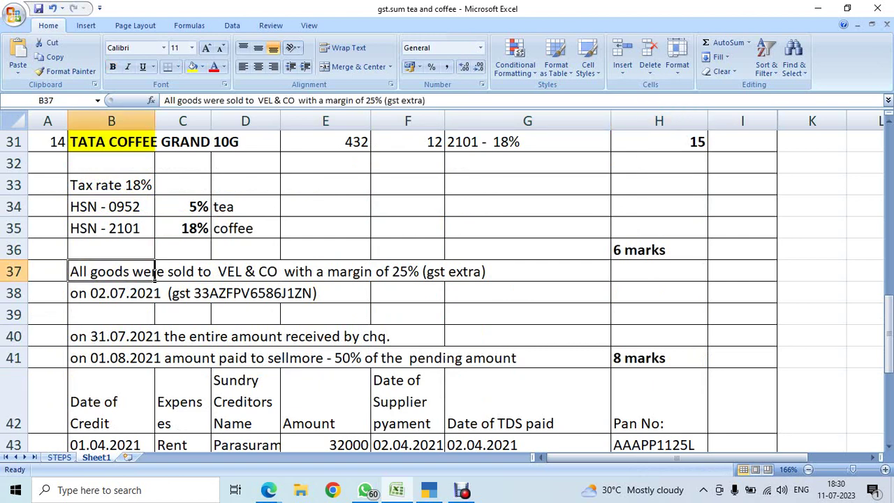
scroll(447, 280, up, 2)
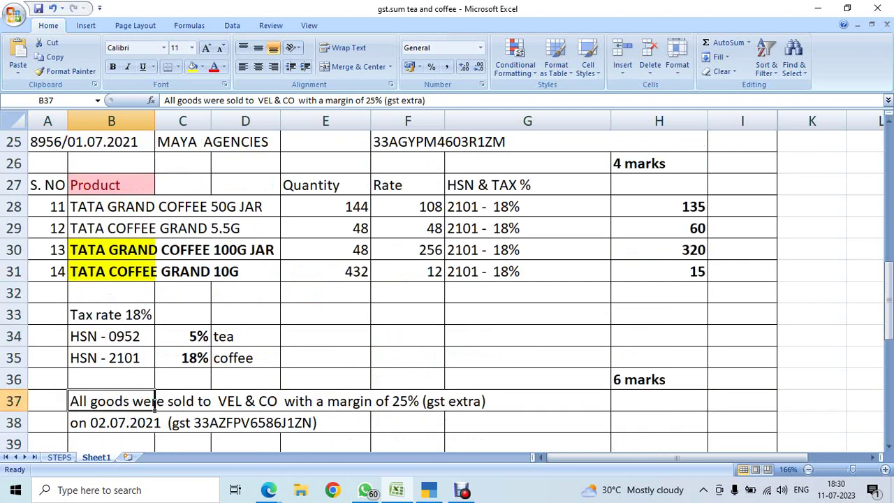
scroll(154, 401, up, 2)
click(408, 336)
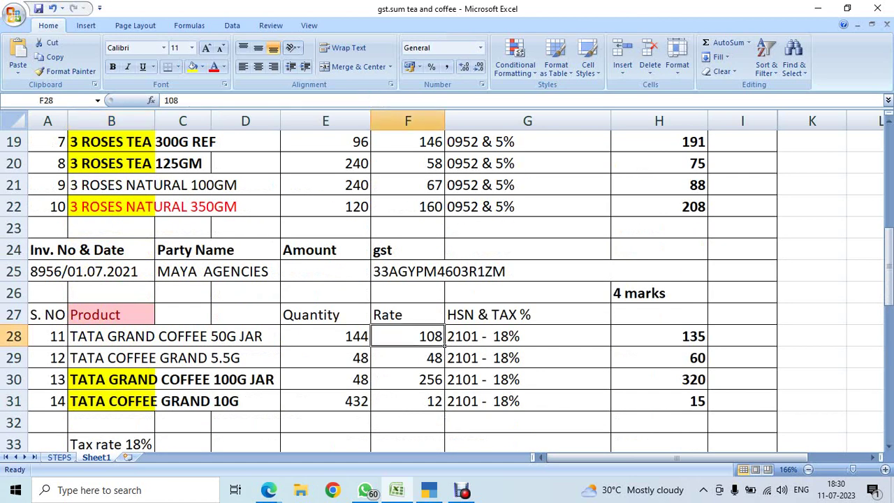
click(658, 336)
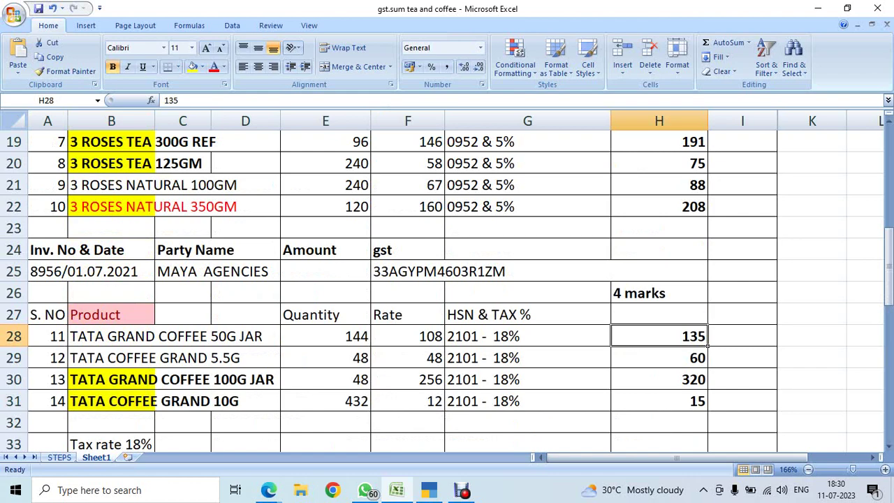
Review the coffee sale prices, the cheque receipt and sellmore payment notes, and rent expenses.
scroll(447, 279, down, 1)
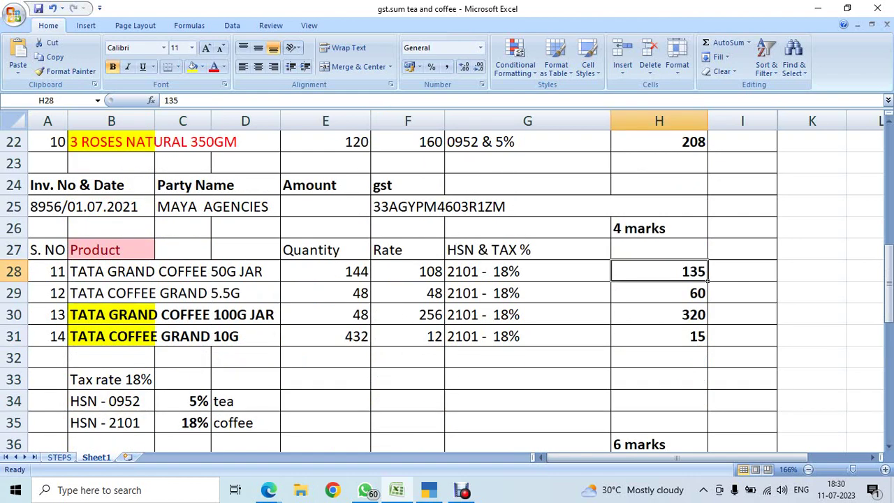
key(shift+Down)
key(shift+Down)
key(shift+Down)
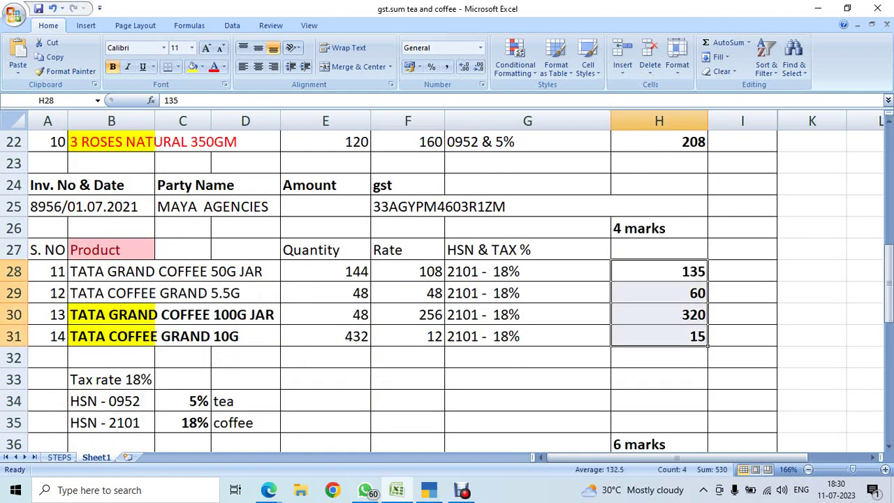
scroll(447, 279, down, 4)
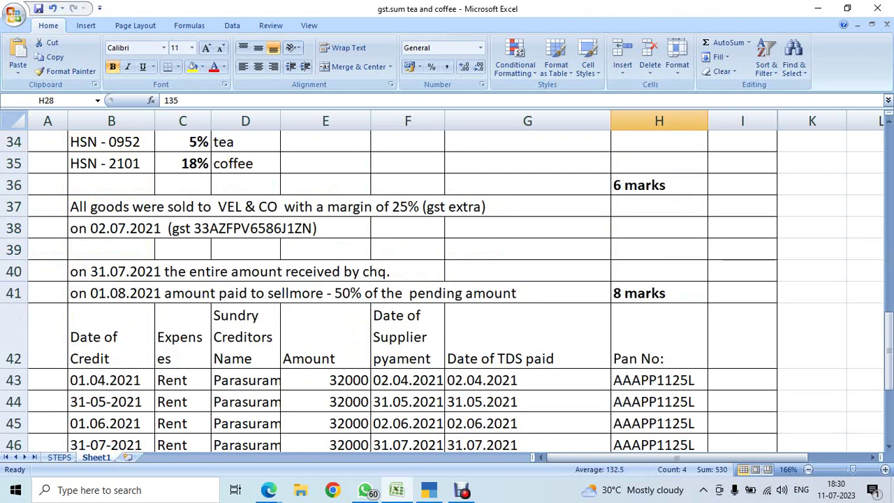
click(408, 249)
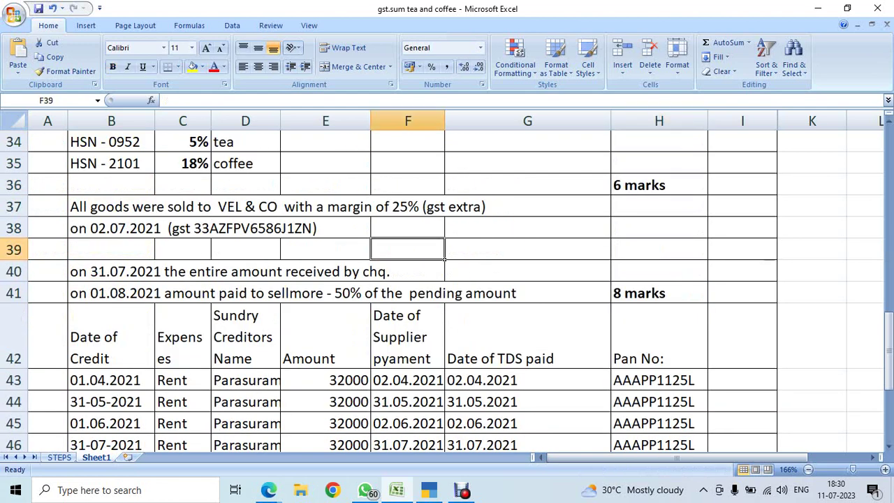
click(143, 271)
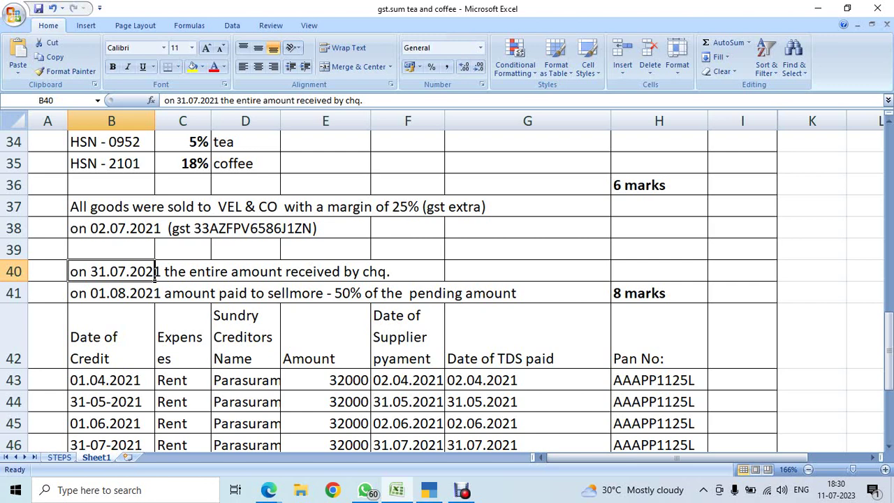
click(152, 293)
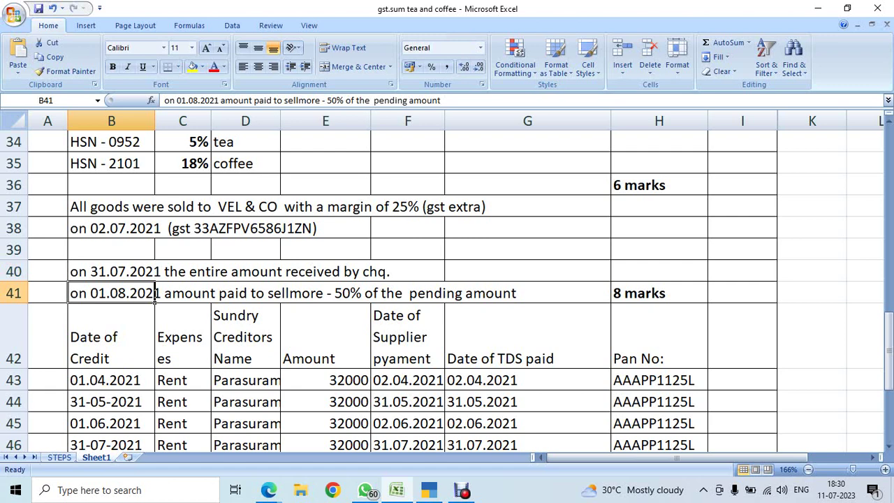
scroll(447, 280, down, 1)
drag(105, 283, 183, 424)
Reread the company creation instruction in B4 and move to the STEPS sheet.
scroll(447, 280, up, 12)
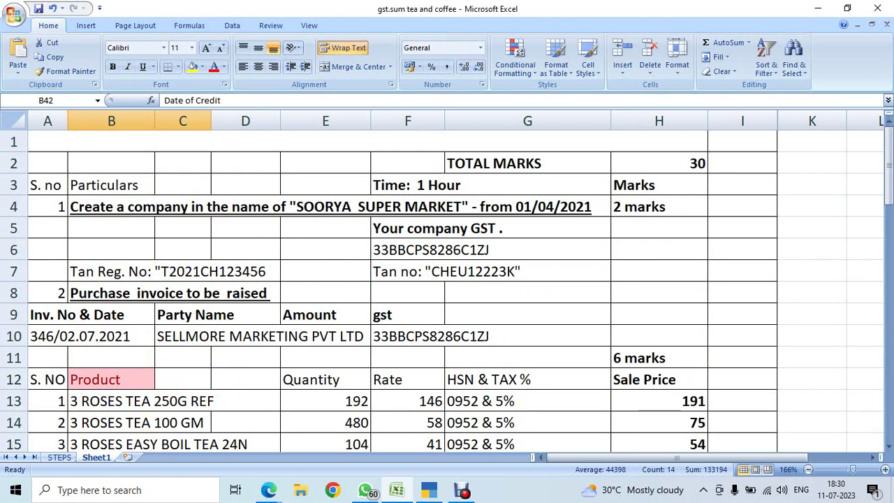
click(152, 209)
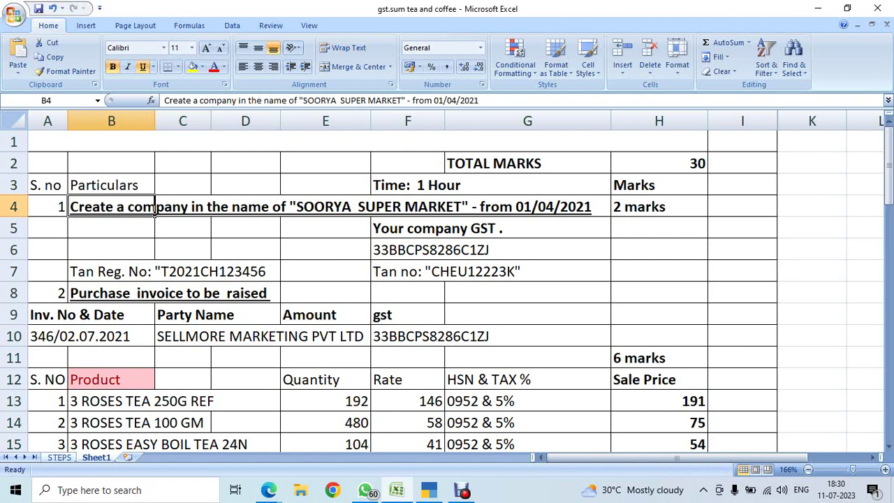
key(ctrl+Page_Up)
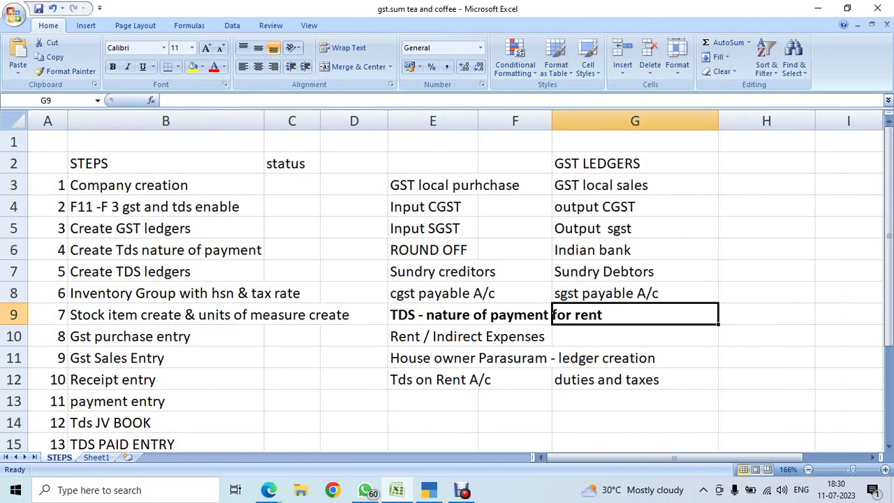
scroll(447, 280, down, 1)
click(165, 336)
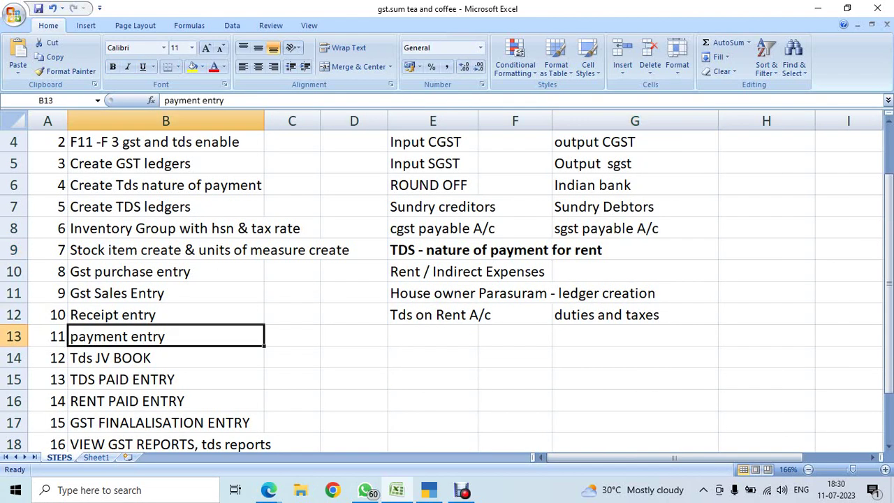
scroll(447, 280, up, 1)
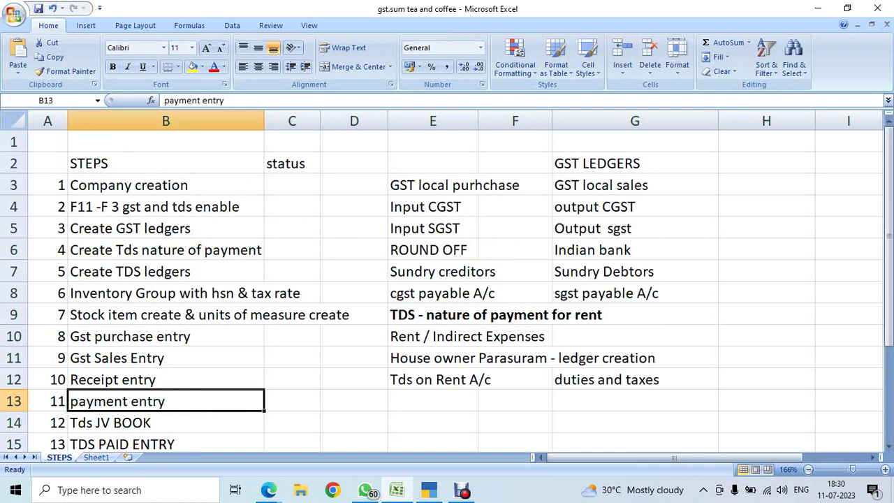
click(165, 185)
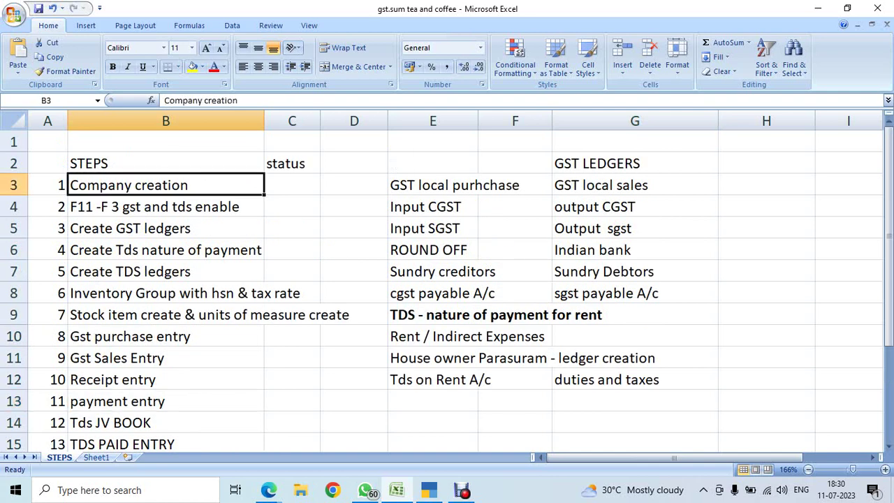
click(166, 207)
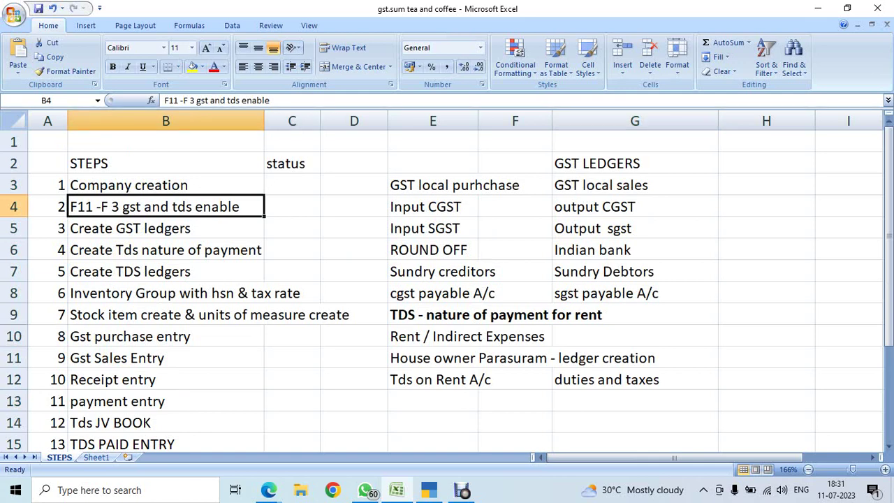
click(166, 229)
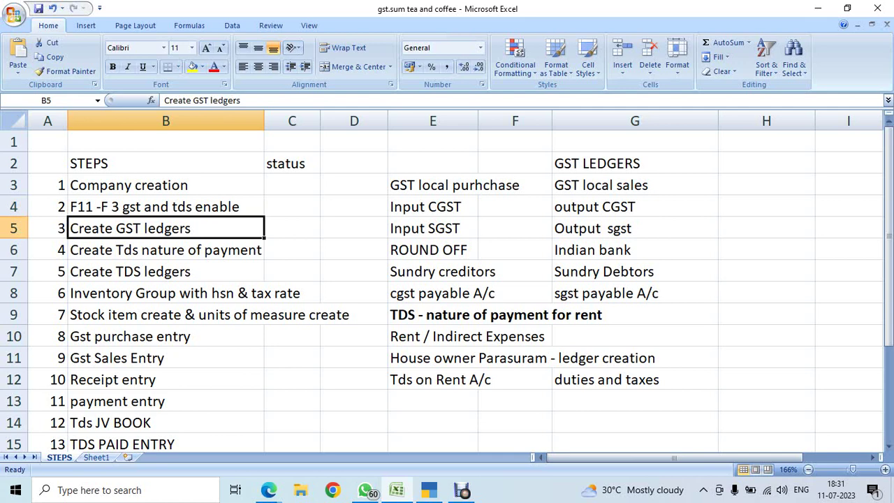
click(433, 185)
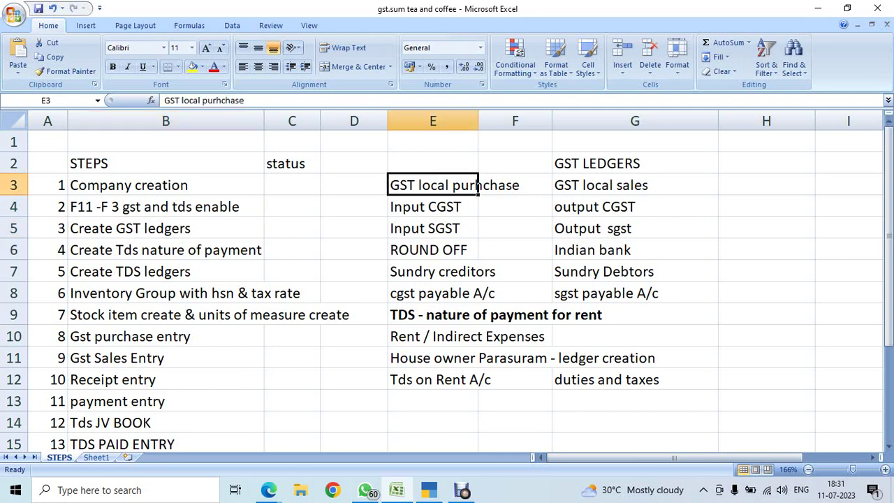
click(634, 164)
Merge and centre GST LEDGERS across E2:G2, bold and underlined.
drag(432, 164, 664, 163)
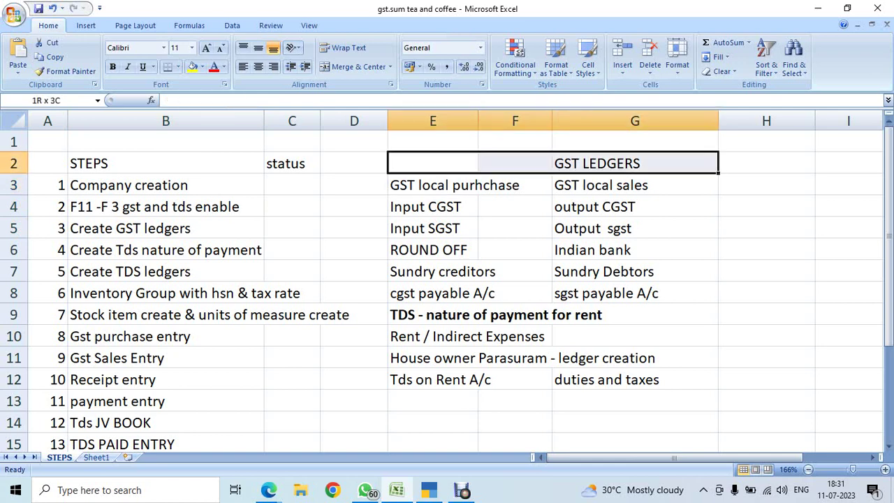
click(355, 67)
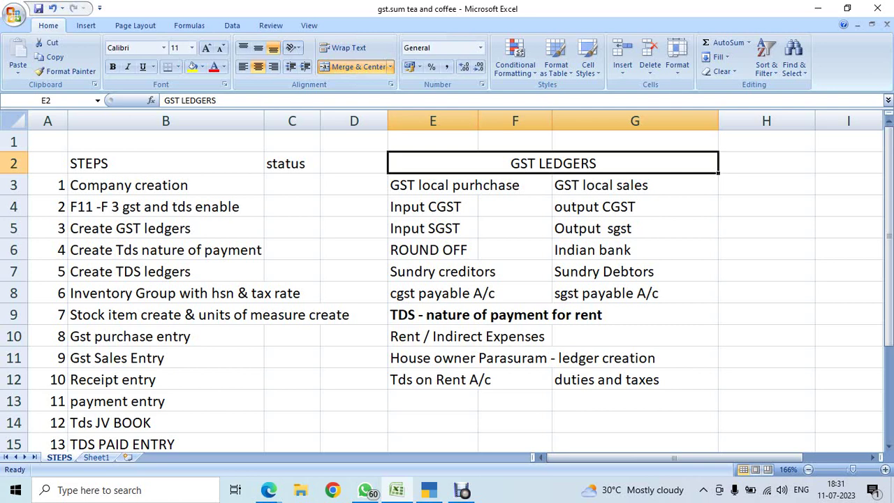
key(ctrl+b)
key(ctrl+u)
Go over the ledger names in E3:G8, from GST local purchase/sales to cgst and sgst payable A/c.
click(433, 186)
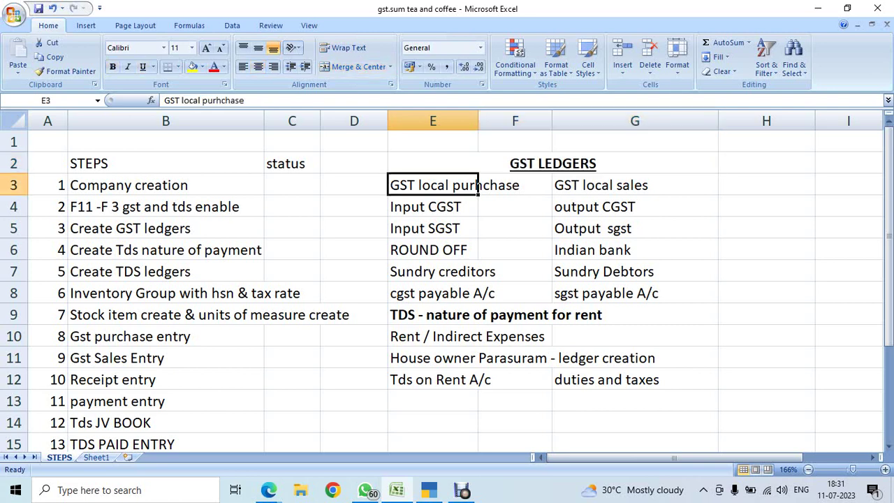
click(634, 185)
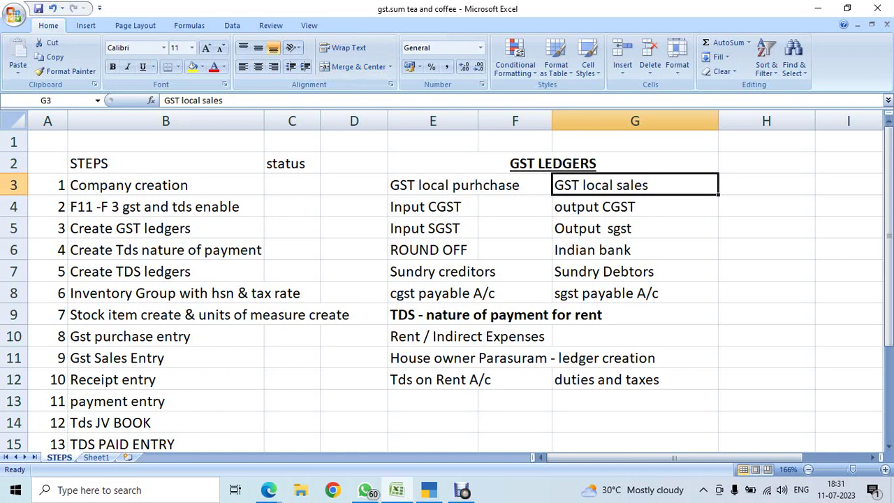
click(433, 207)
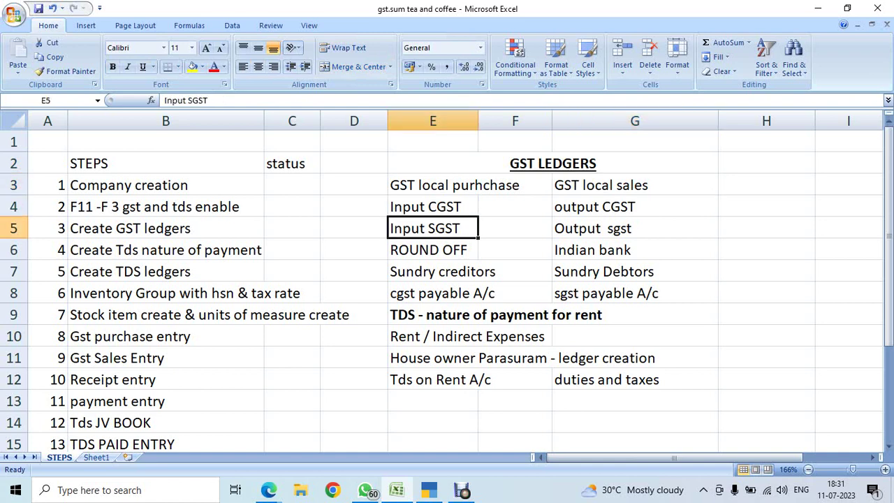
click(635, 207)
click(635, 229)
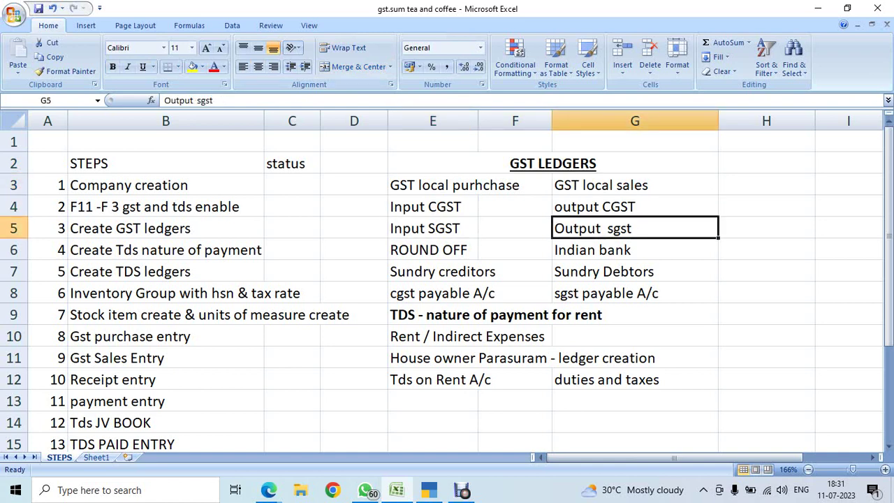
click(434, 250)
click(635, 250)
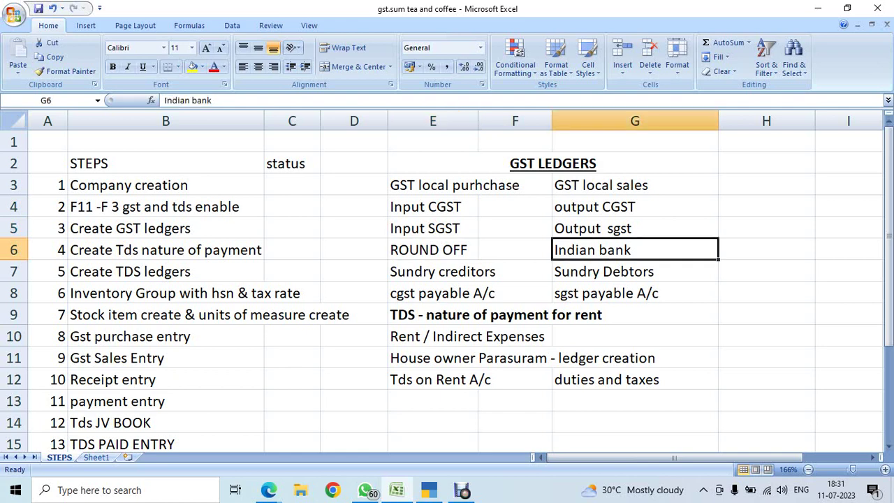
click(433, 272)
click(635, 272)
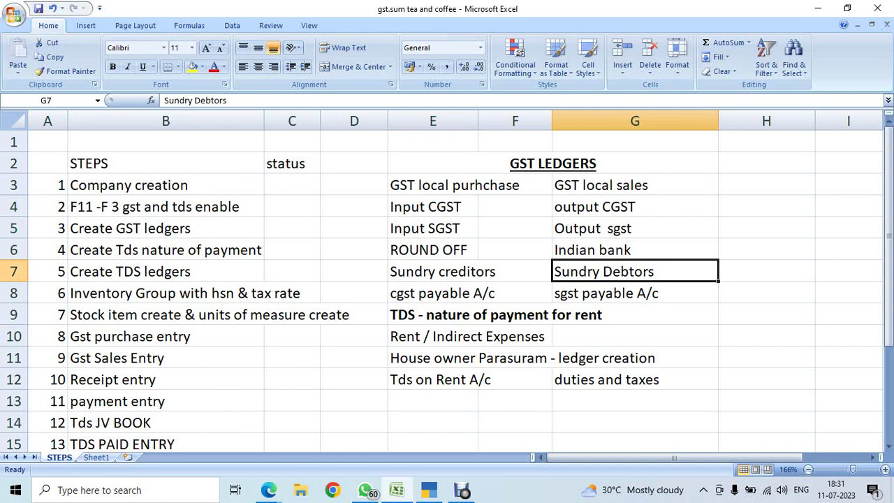
click(433, 294)
click(635, 294)
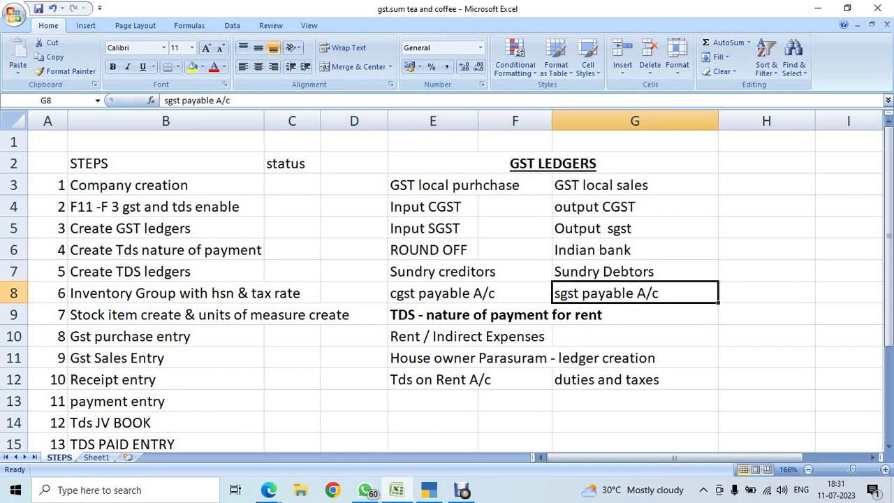
drag(433, 164, 635, 294)
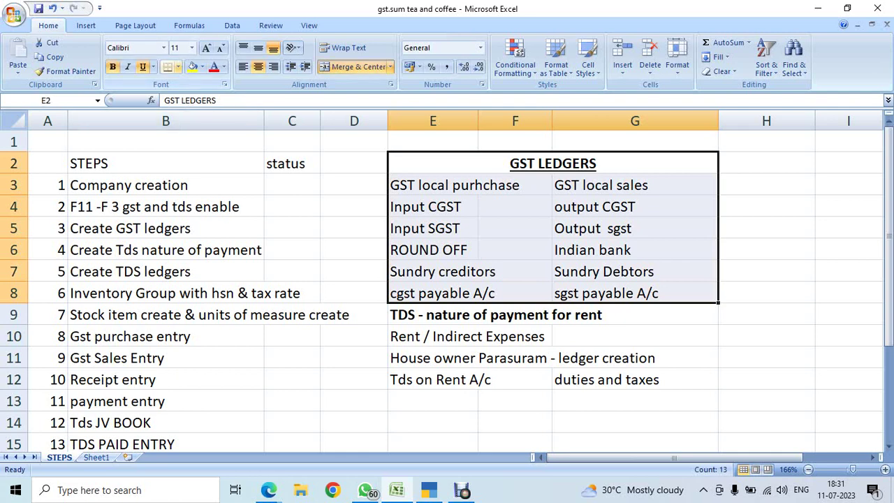
click(178, 66)
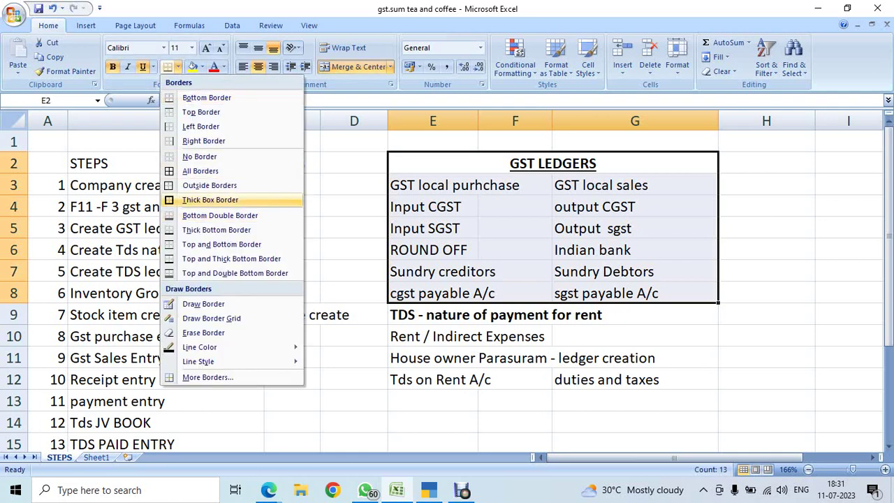
click(210, 199)
click(767, 317)
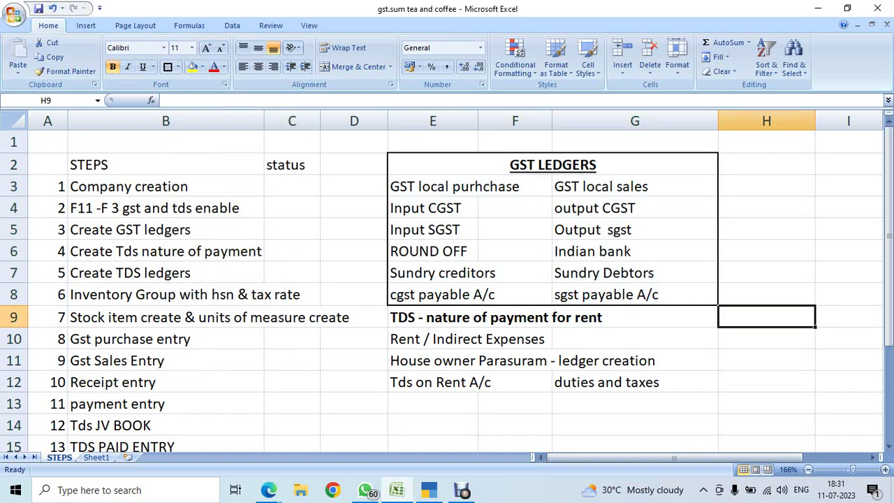
drag(433, 317, 629, 382)
click(766, 339)
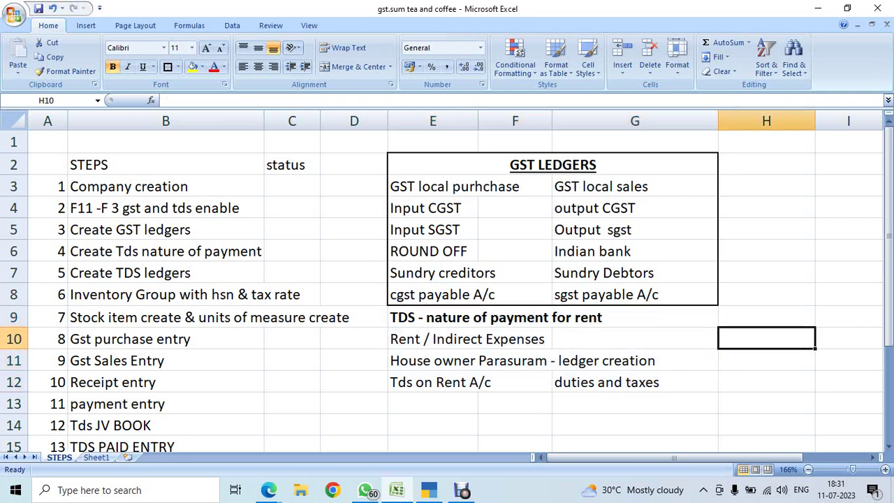
click(165, 229)
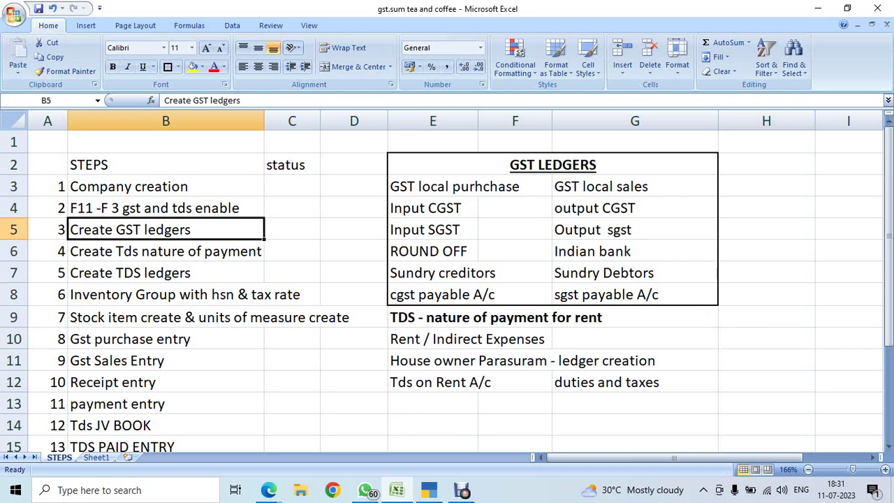
drag(166, 251, 165, 272)
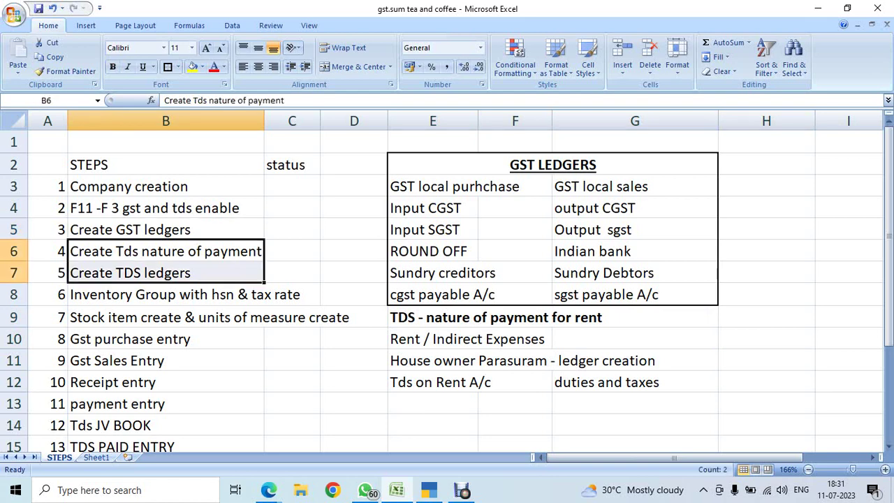
click(166, 294)
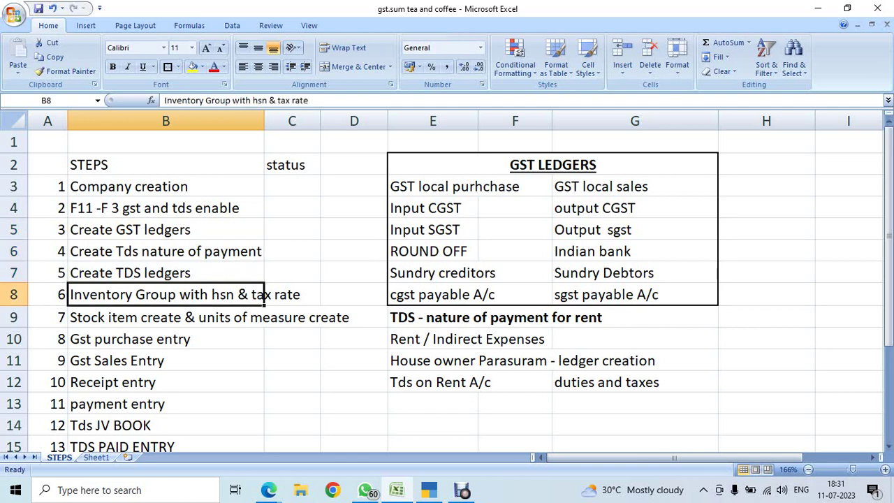
click(264, 318)
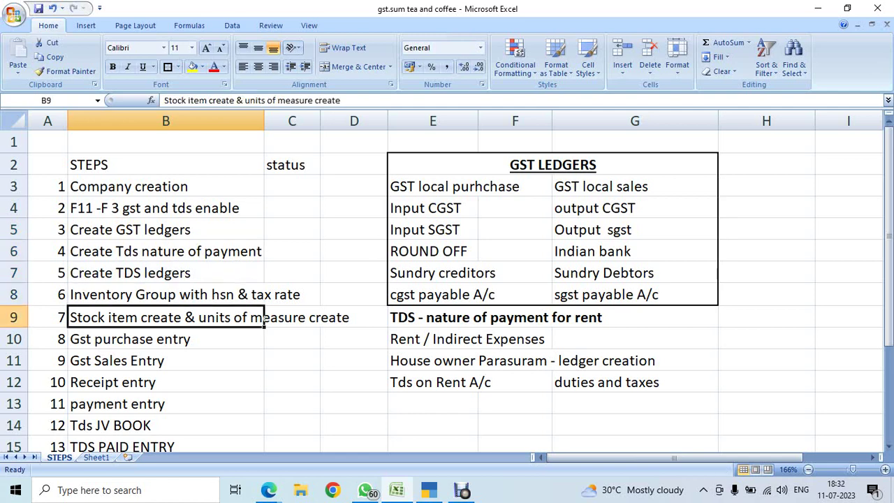
click(68, 339)
click(68, 360)
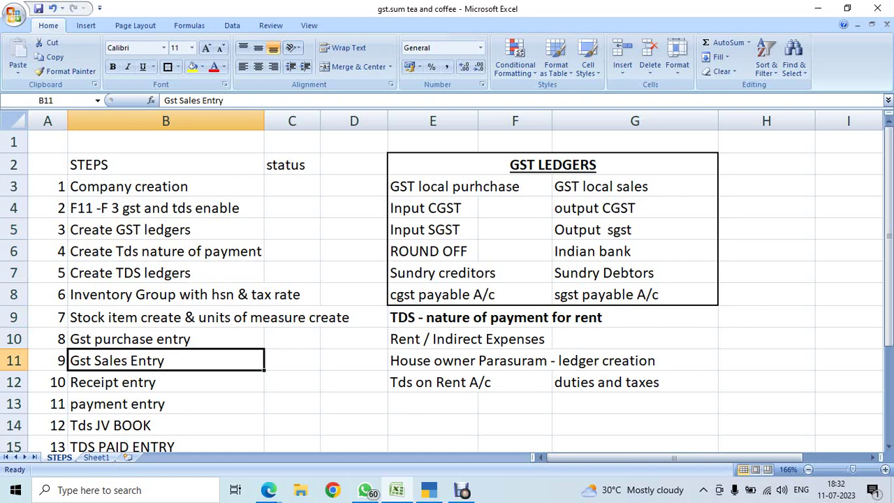
click(68, 382)
click(67, 404)
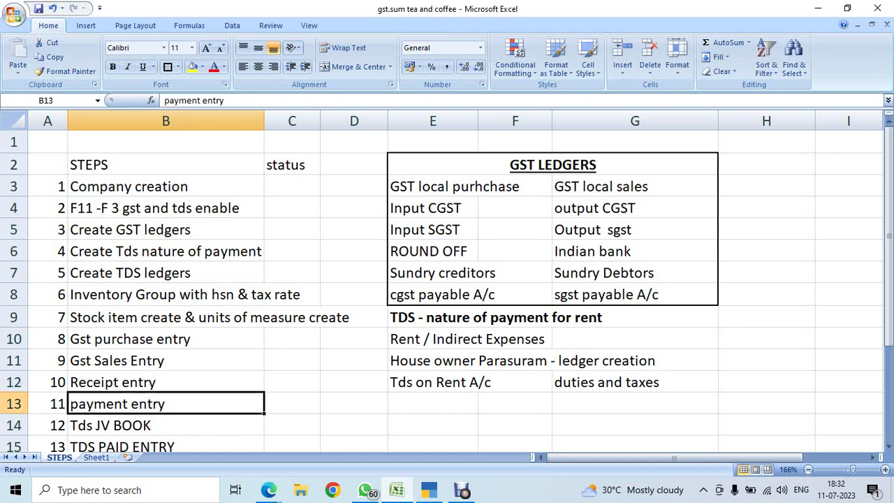
key(ctrl+Up)
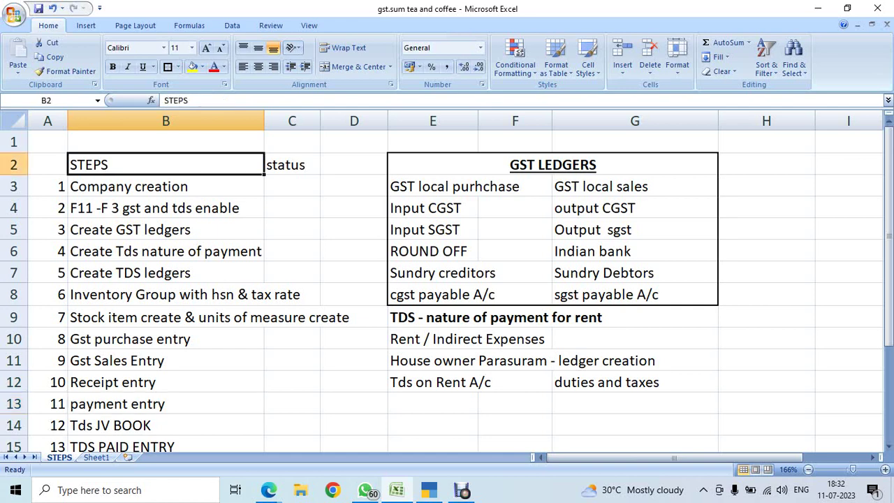
key(Right)
click(165, 186)
click(292, 186)
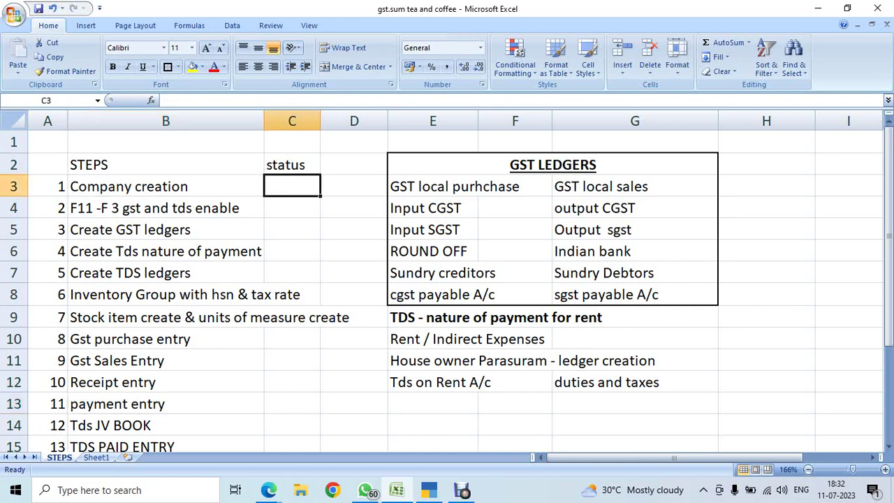
click(165, 187)
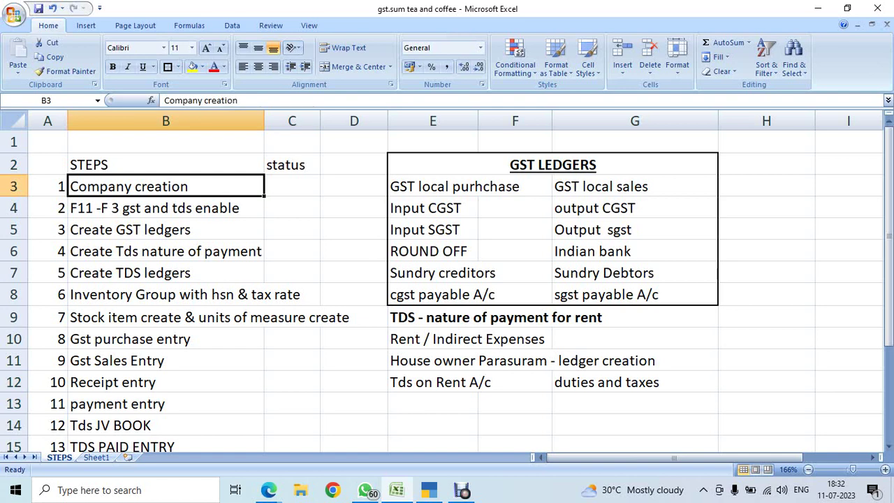
click(292, 187)
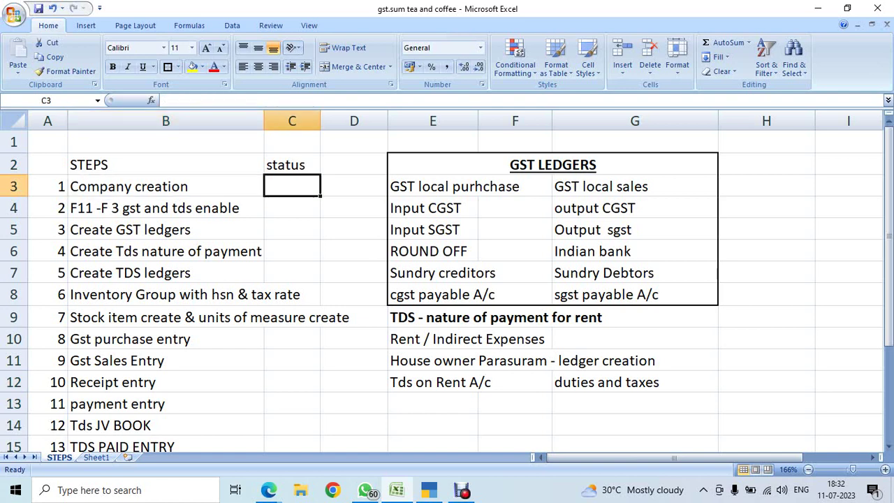
In TallyPrime, shut NAVKAR ELECTRONICS and begin creating a new company.
click(429, 490)
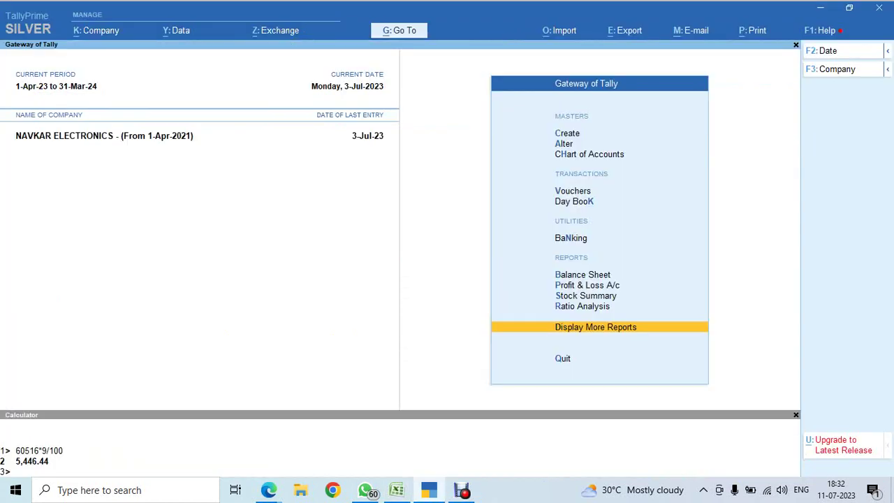
key(alt+k)
key(h)
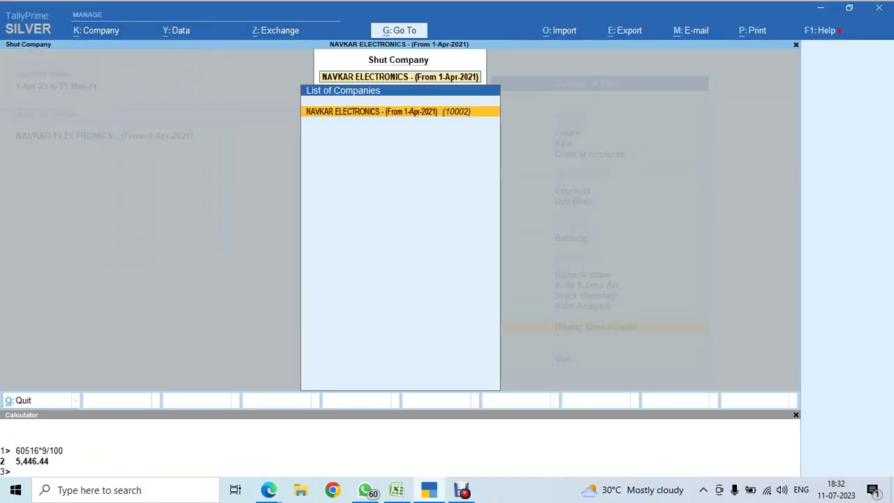
key(Return)
key(Up)
key(Up)
key(Up)
key(Up)
key(Up)
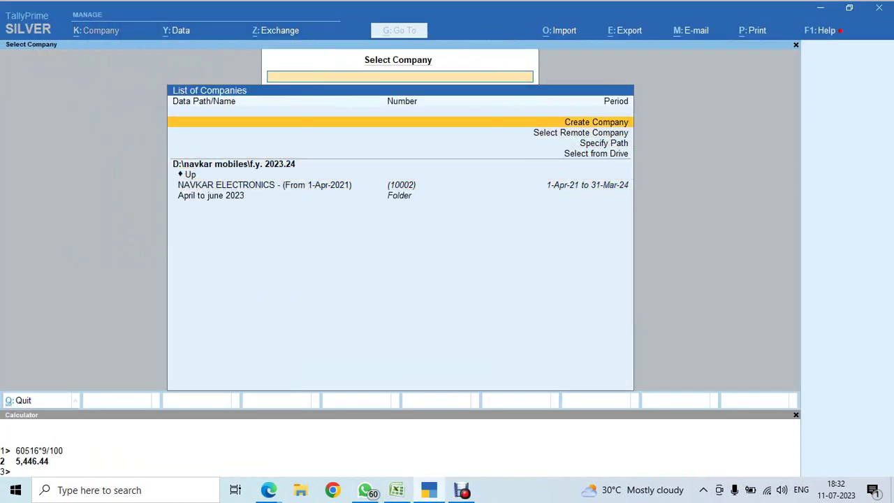
key(Return)
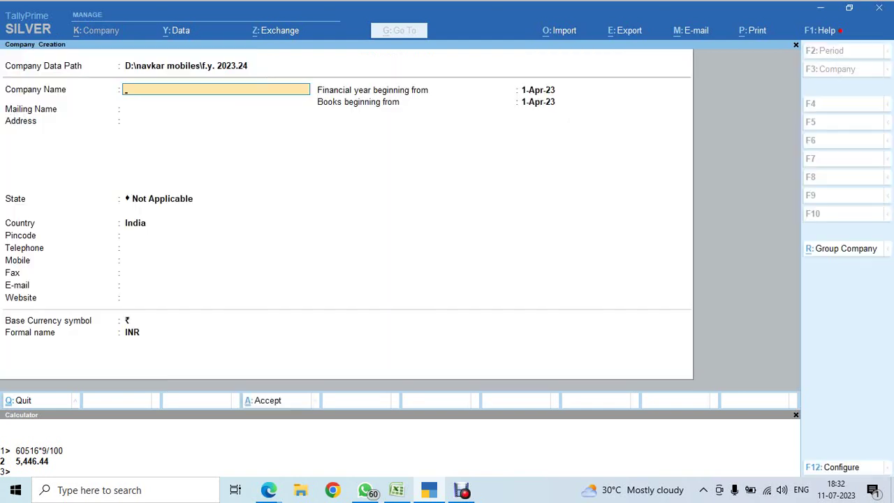
Set the company data path to D:\88th batch.
key(BackSpace)
key(Up)
key(Return)
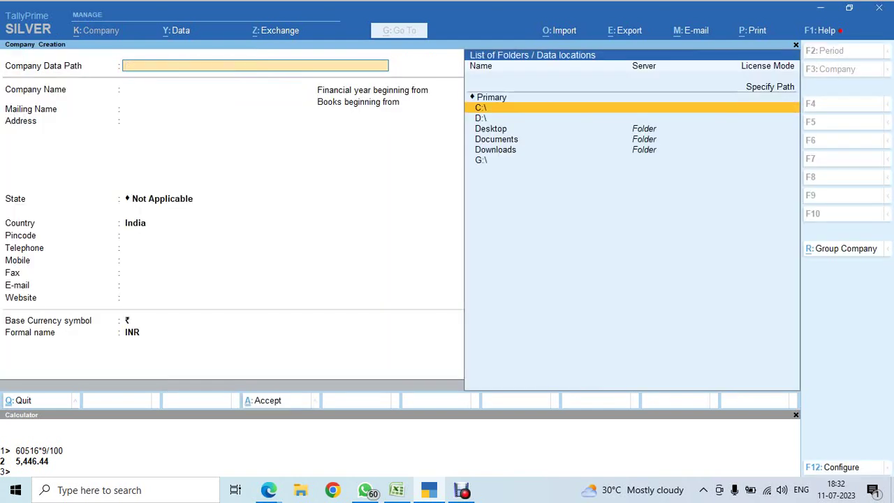
key(Down)
key(Return)
text(88)
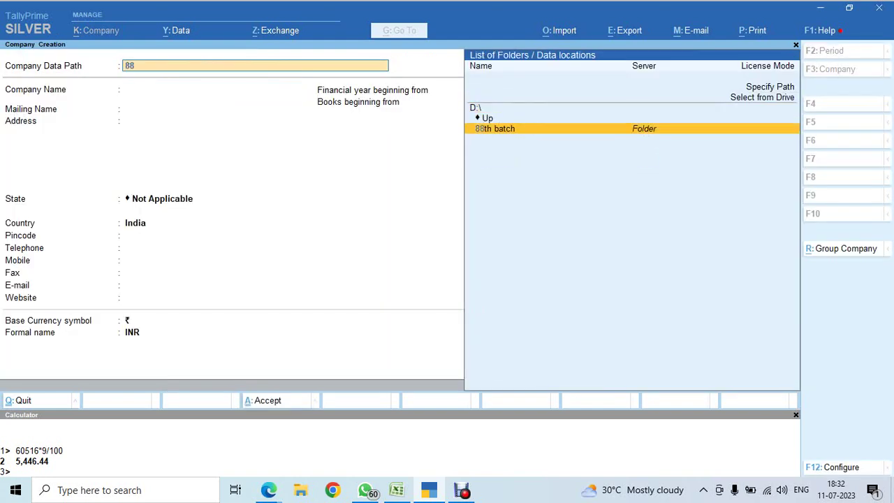
key(Return)
key(Return)
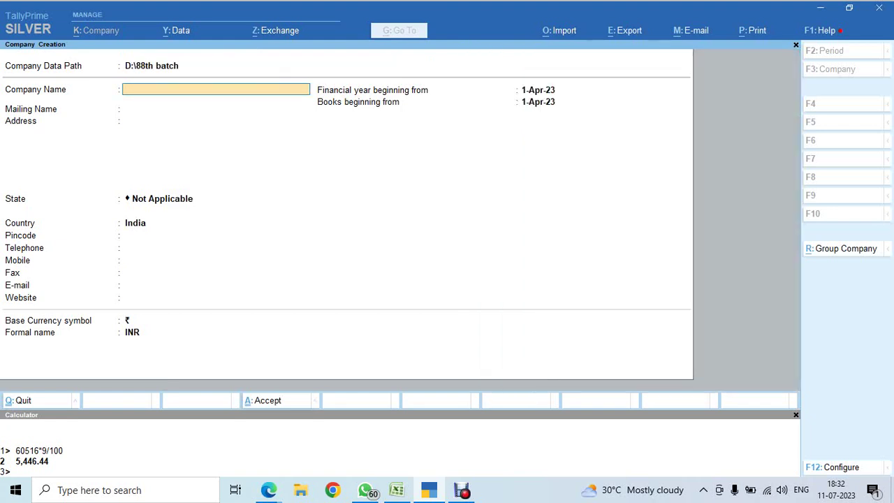
Name the company 'SOORYA SUPER MARKET - F.Y. 2021-22' with mailing name SOORYA SUPER MARKET.
text(SOORYA SUPER MARKE)
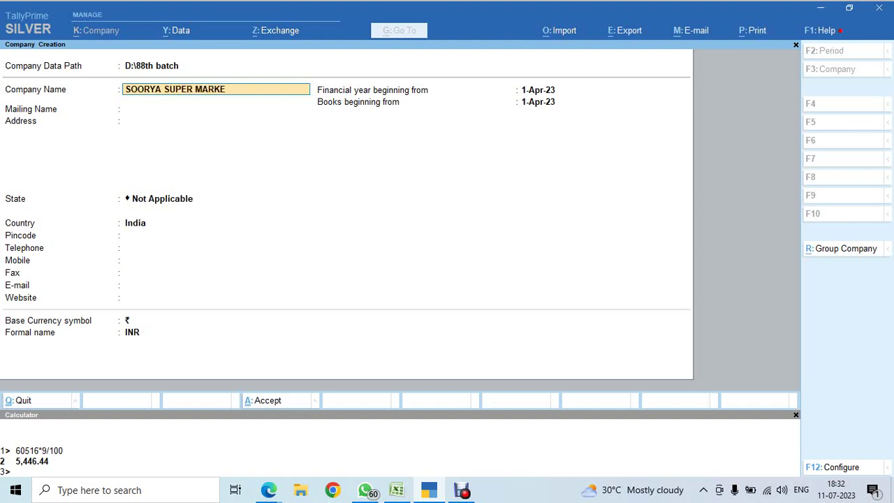
text(T - F.Y. 2021-22)
key(Return)
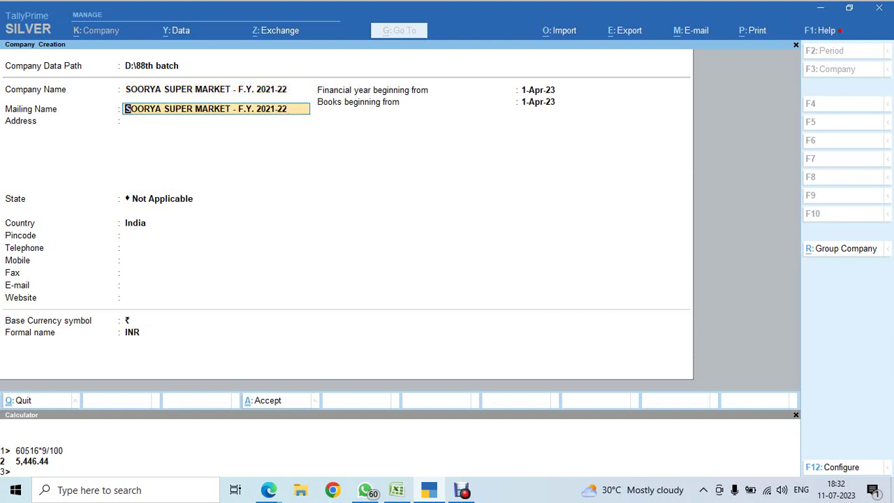
key(BackSpace)
key(BackSpace)
key(BackSpace)
key(BackSpace)
key(BackSpace)
key(BackSpace)
key(BackSpace)
key(BackSpace)
key(BackSpace)
key(BackSpace)
key(Return)
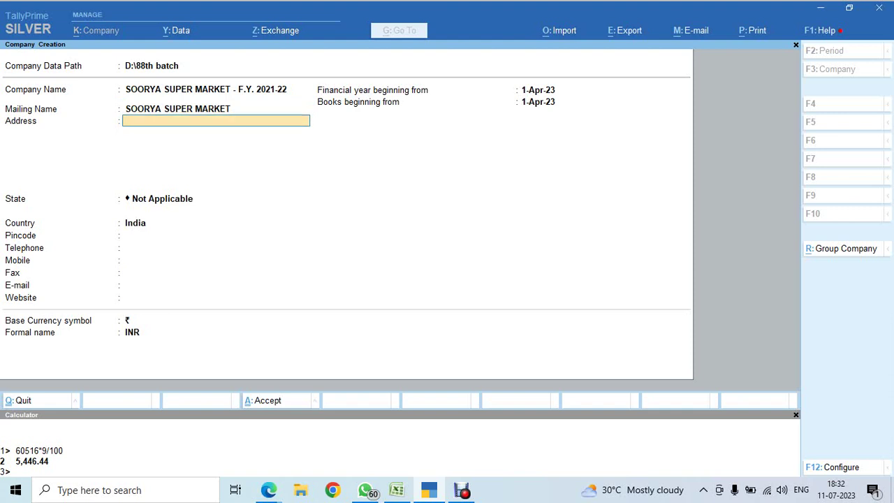
Admit the waiting participant in Google Meet and return to the company form.
key(alt+Tab)
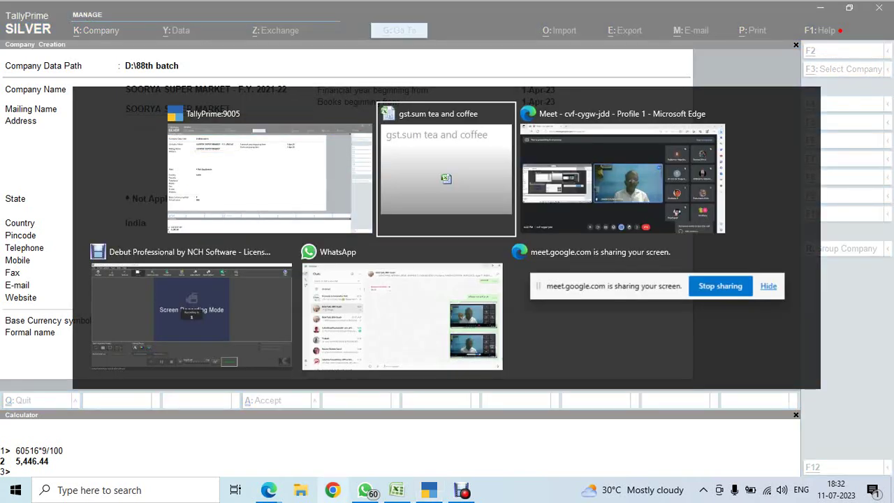
key(alt+Tab)
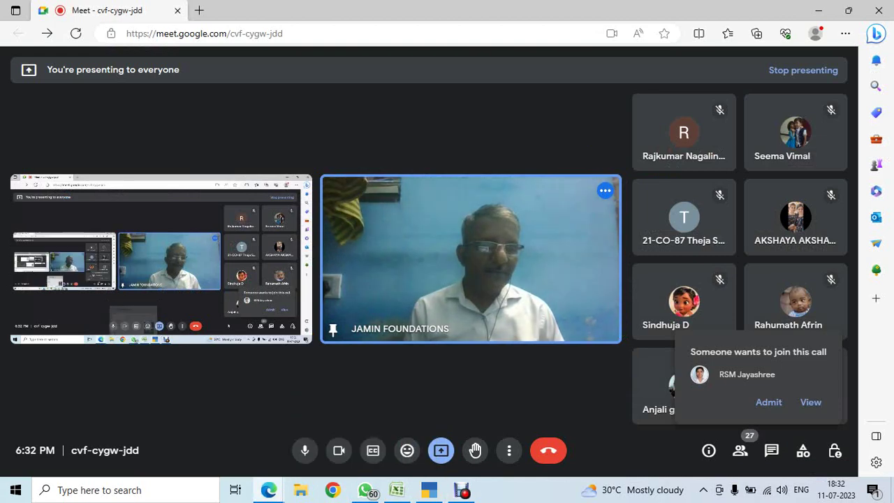
click(769, 401)
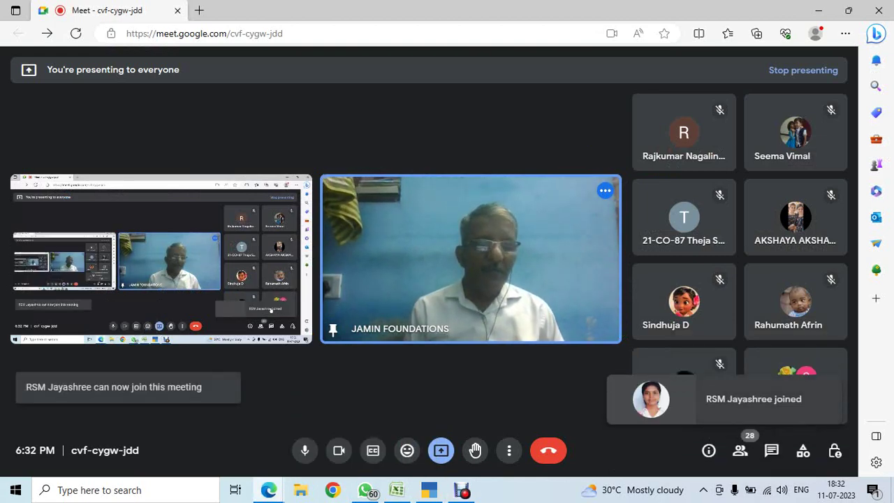
key(alt+Tab)
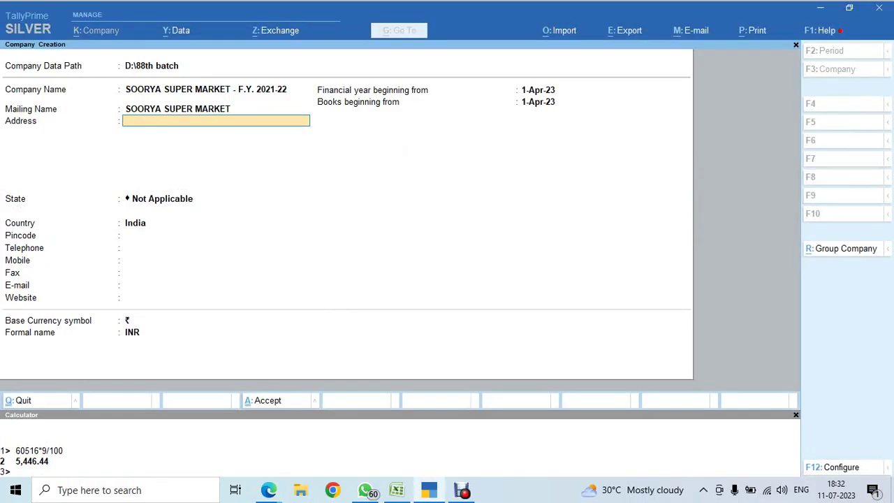
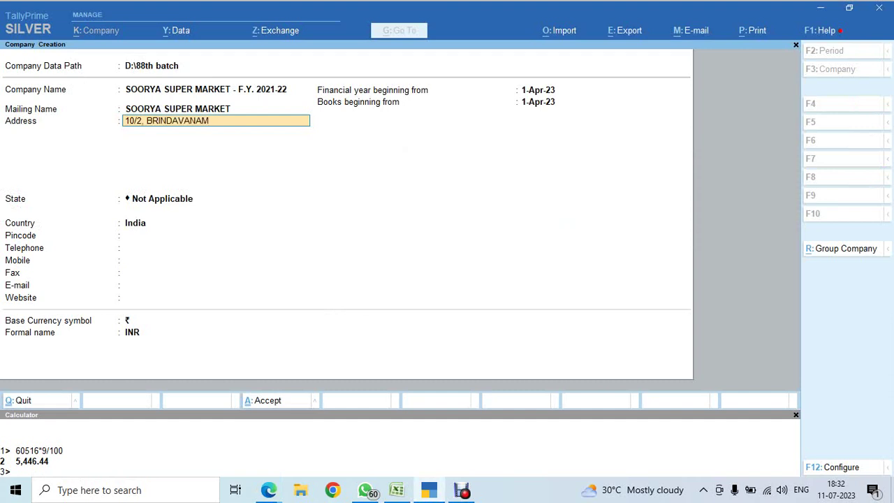
key(Return)
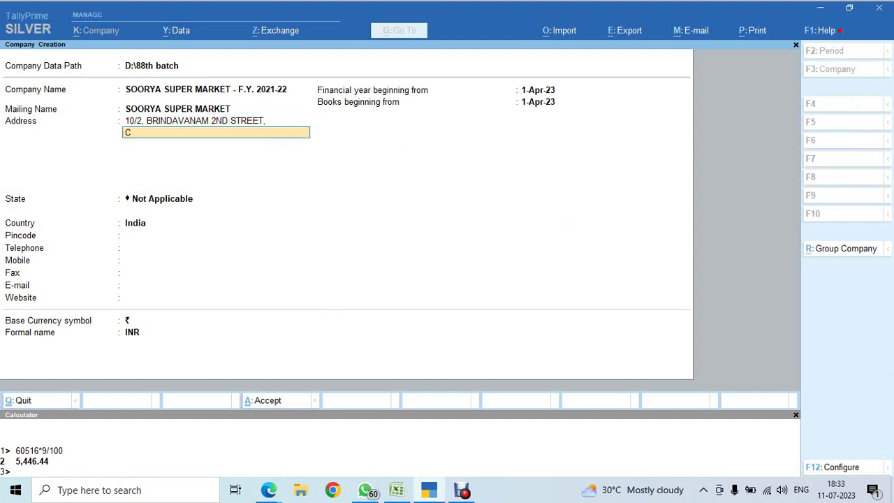
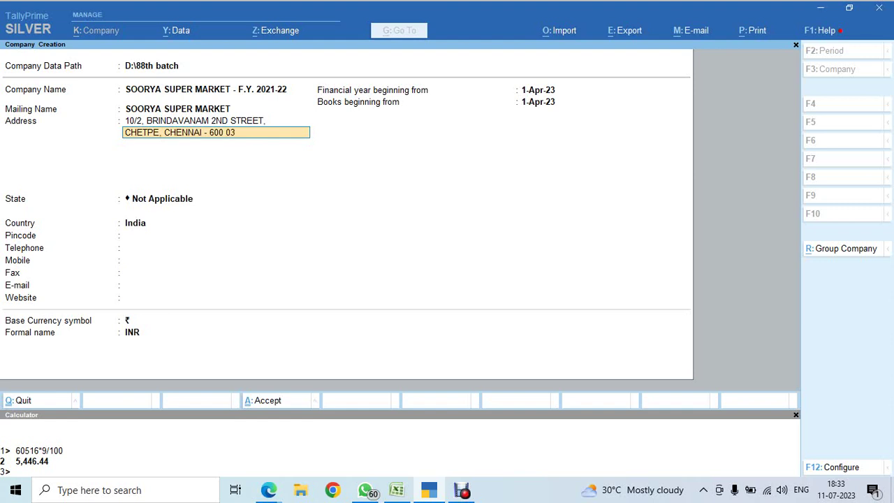
key(Return)
key(Return)
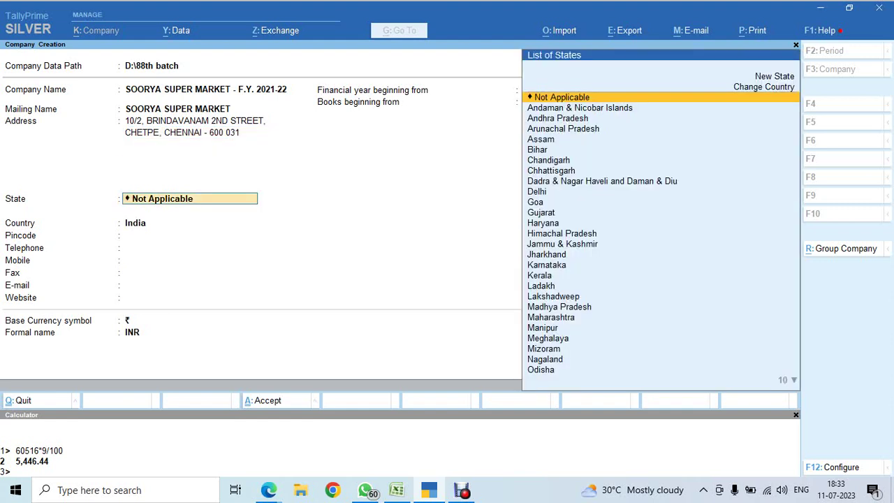
Set the state to Tamil Nadu and the pincode to 600 031.
text(TA)
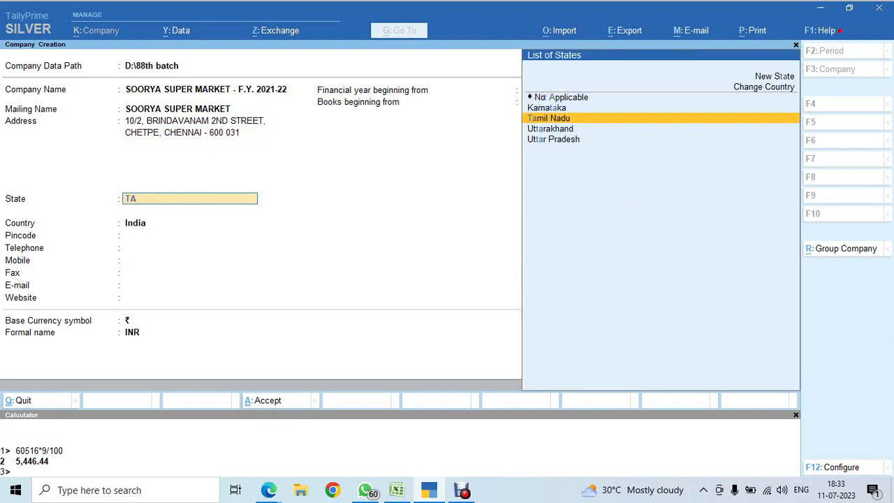
key(Return)
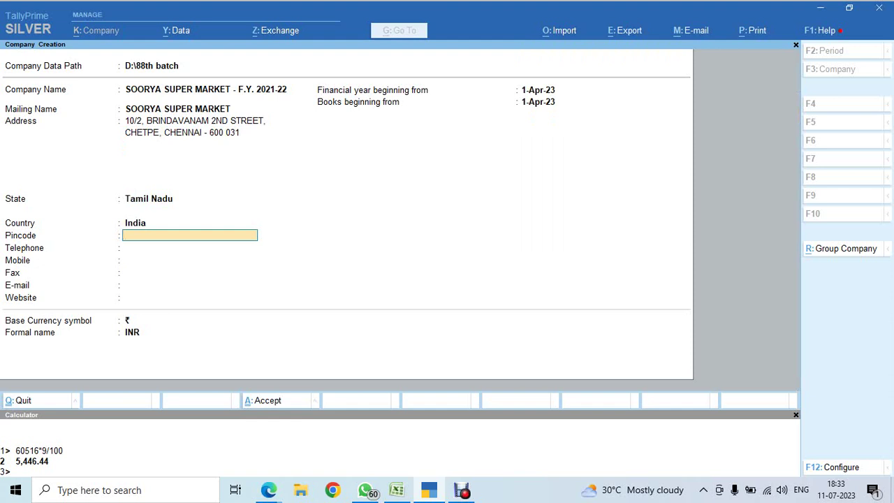
text(600 031)
key(Return)
key(alt+Tab)
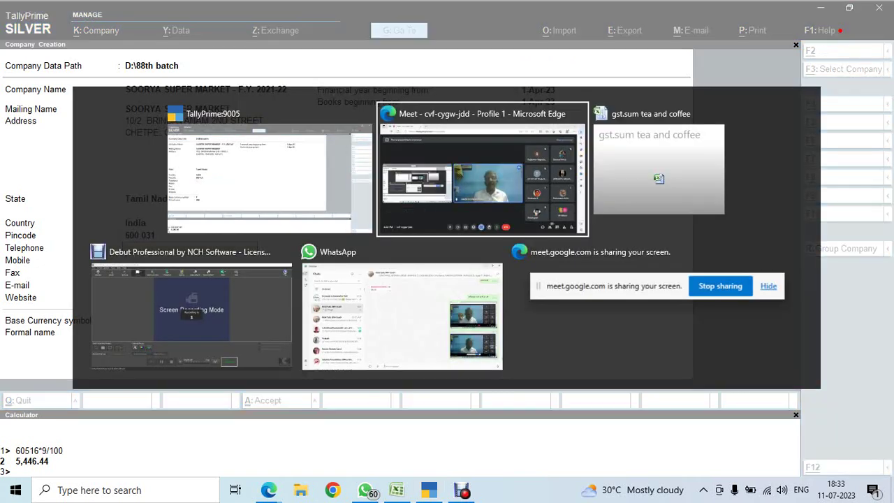
Cycle between the Google Meet, WhatsApp and TallyPrime windows.
key(alt+Tab)
key(alt+Tab)
key(alt+Tab)
key(alt+Tab)
key(alt+Tab)
key(alt+Tab)
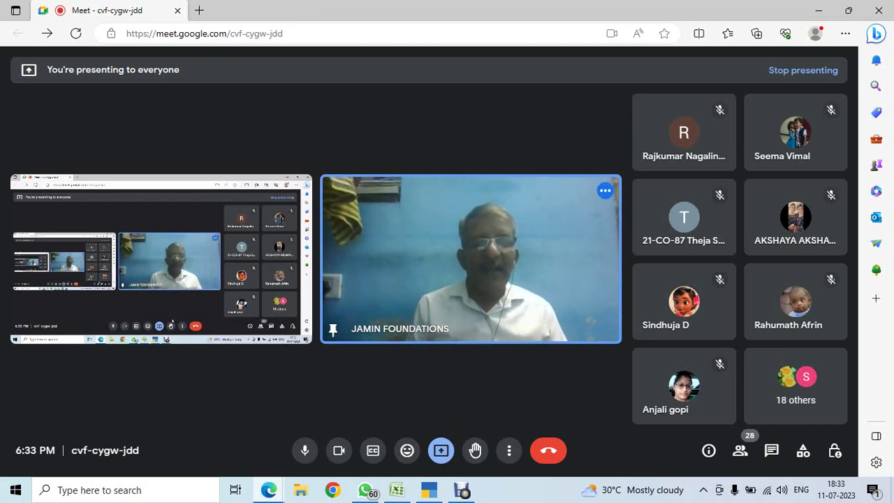
key(alt+Tab)
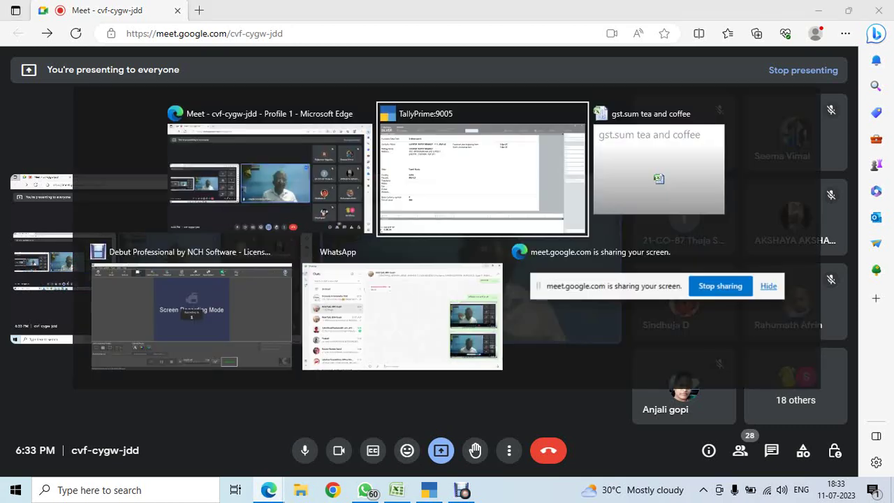
key(alt+Tab)
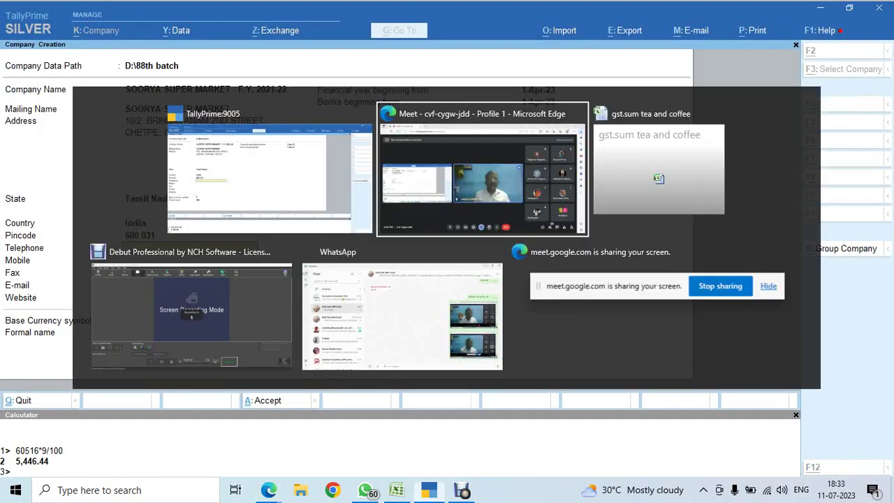
key(alt+Tab)
key(alt+Tab)
key(alt+Tab)
key(alt+Tab)
key(alt+Tab)
key(alt+Tab)
key(alt+Tab)
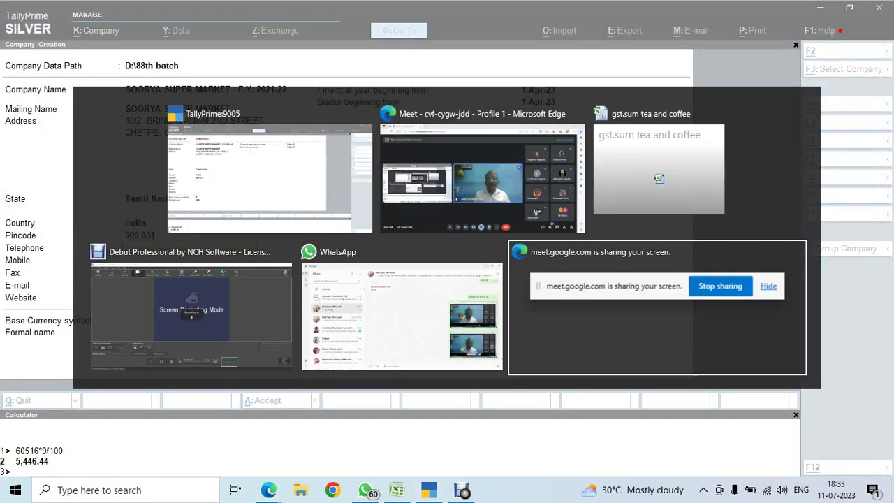
key(alt+Tab)
key(alt+Tab)
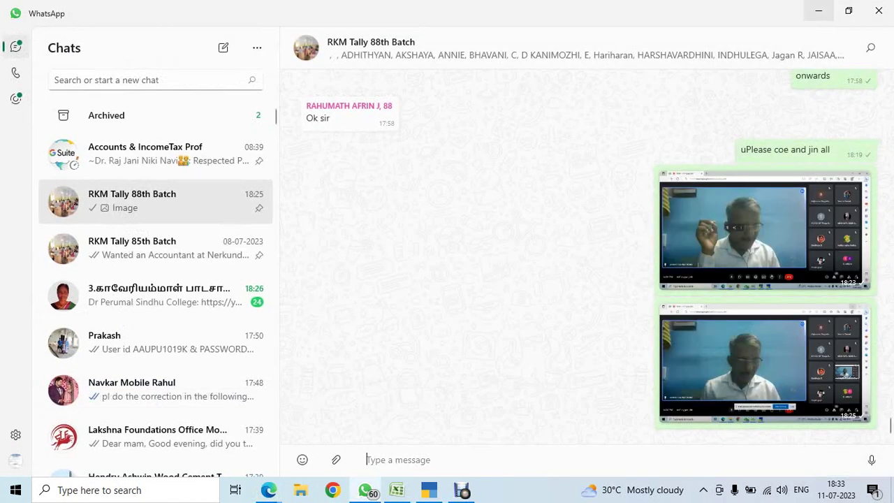
key(alt+Tab)
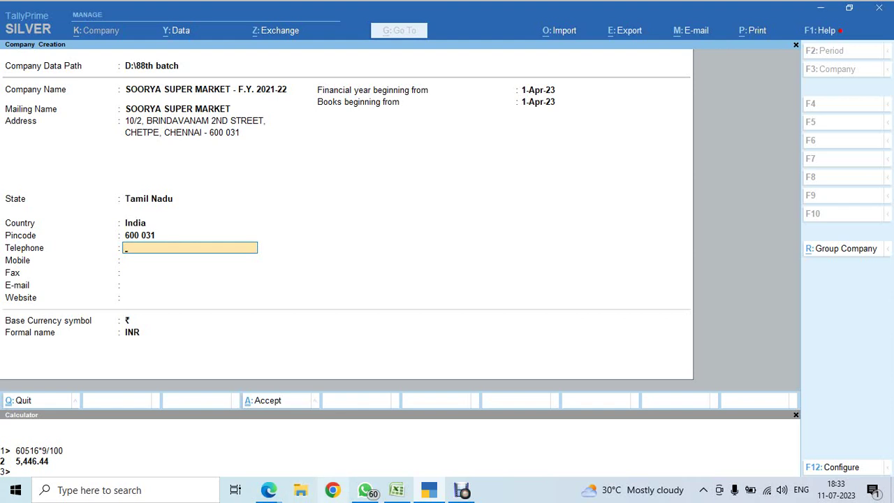
key(alt+Tab)
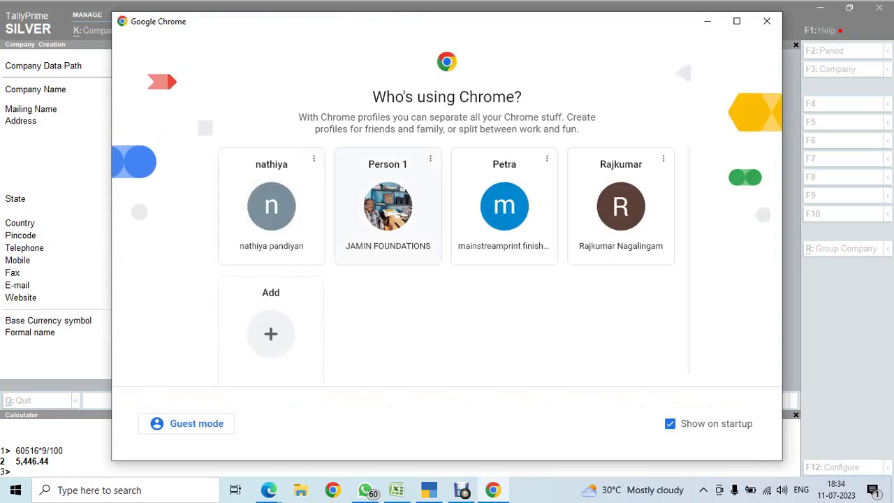
Open Chrome as Person 1 and search Google for 'tally solutions download'.
click(388, 206)
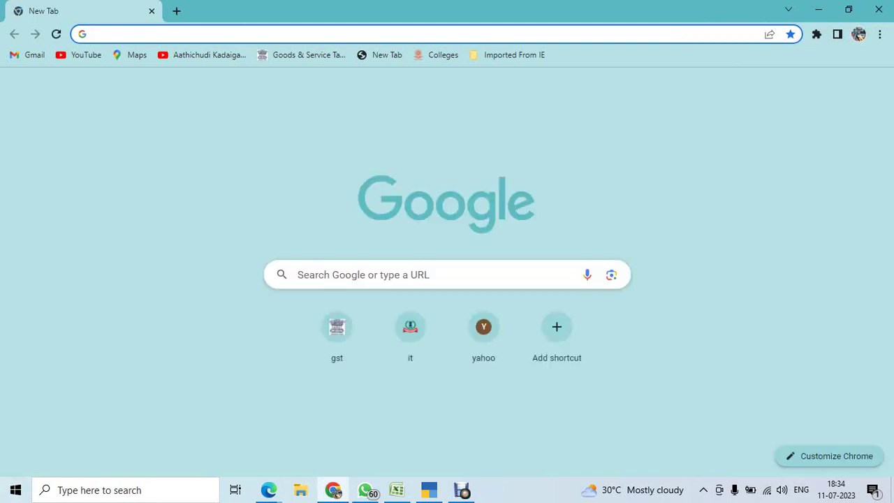
click(297, 274)
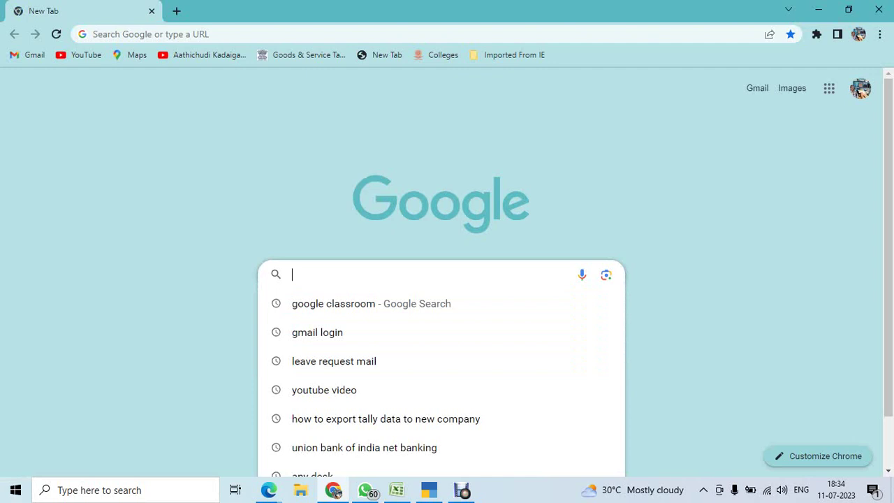
text(tALLY SOL)
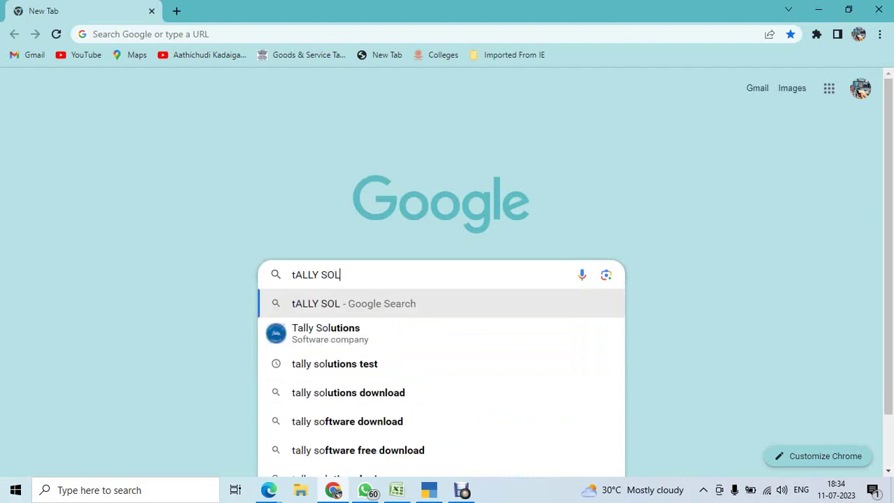
text(UTIONS)
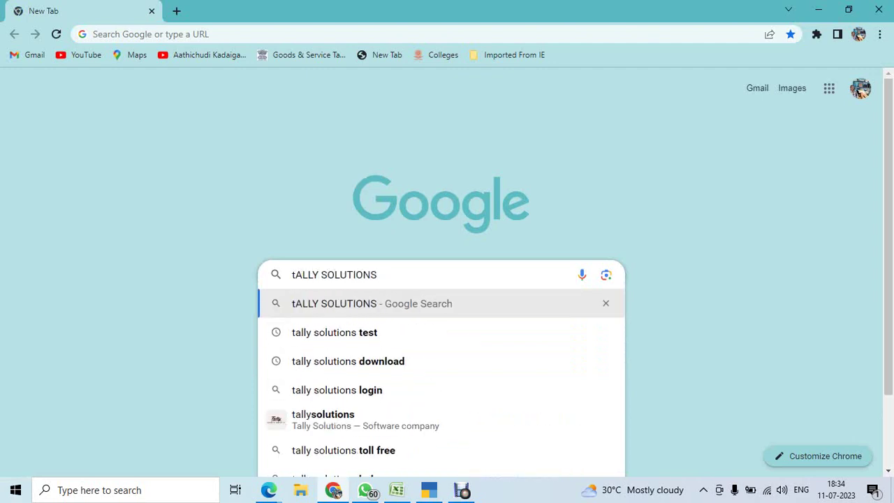
click(348, 362)
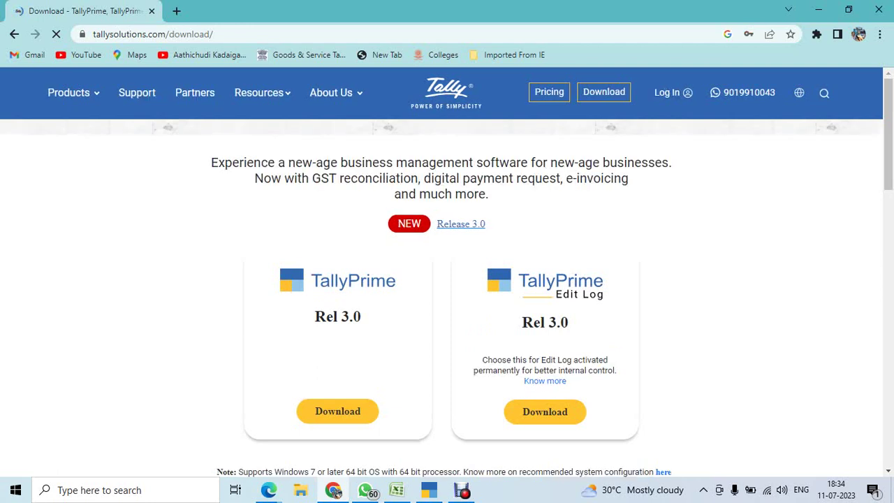
Scroll the TallyPrime Rel 3.0 download page and follow the 'support files' link.
scroll(447, 279, down, 2)
scroll(447, 279, down, 1)
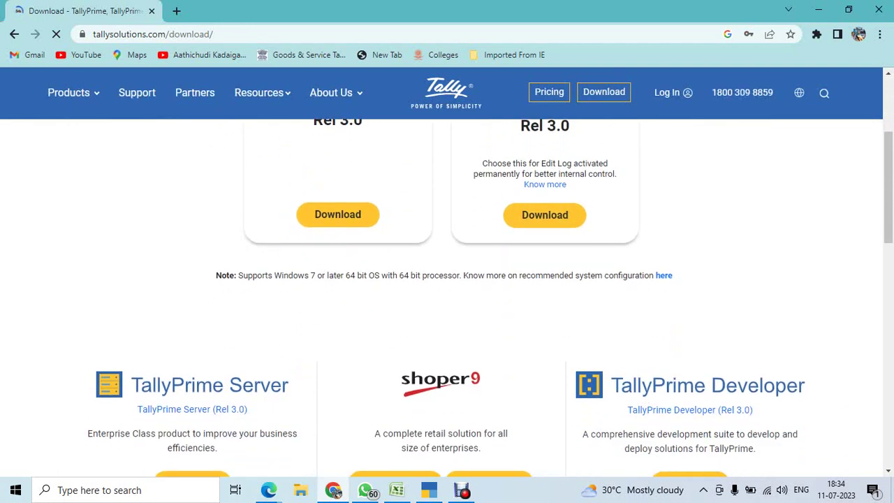
scroll(447, 298, down, 4)
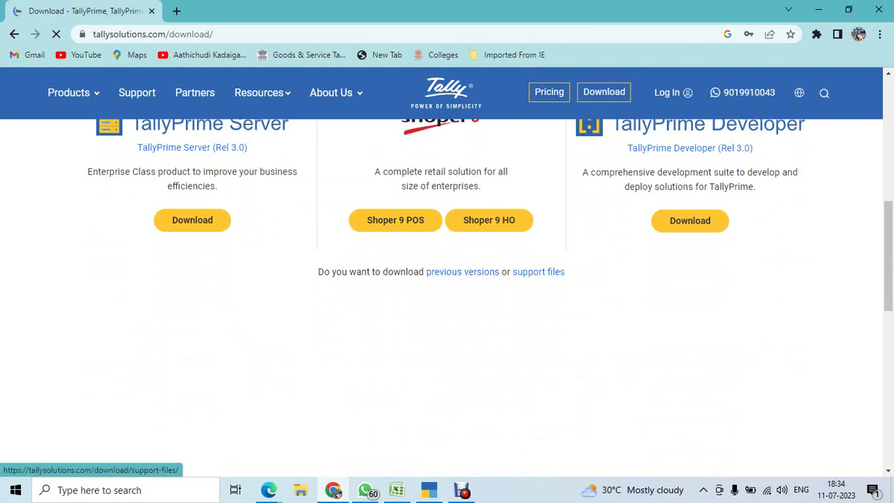
scroll(396, 220, up, 2)
click(539, 272)
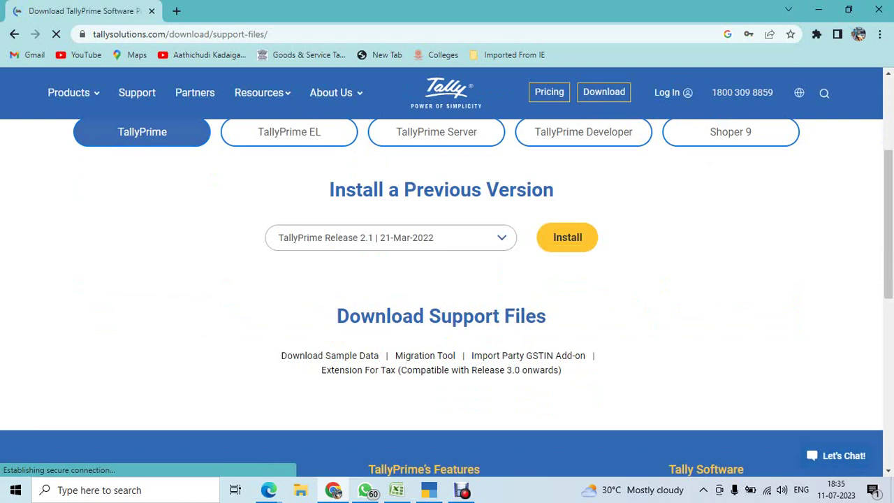
Choose TallyPrime Release 2.1 from the previous versions and start its installer download.
click(392, 238)
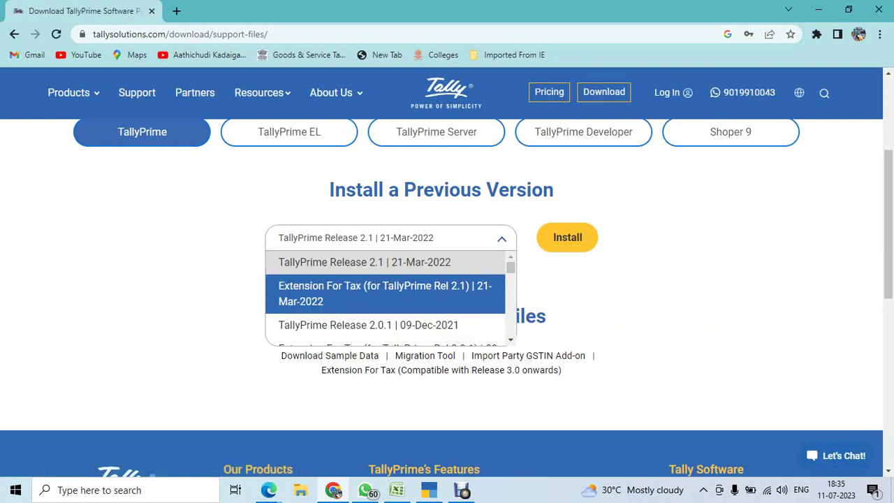
key(Return)
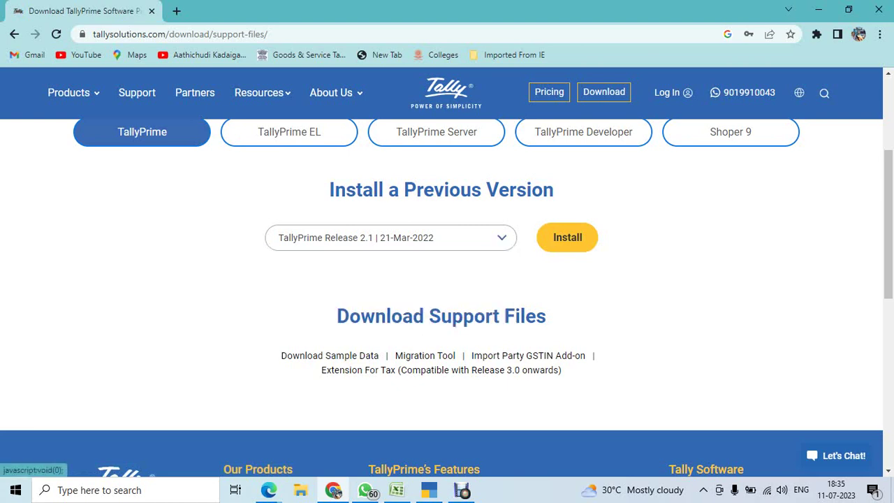
key(Return)
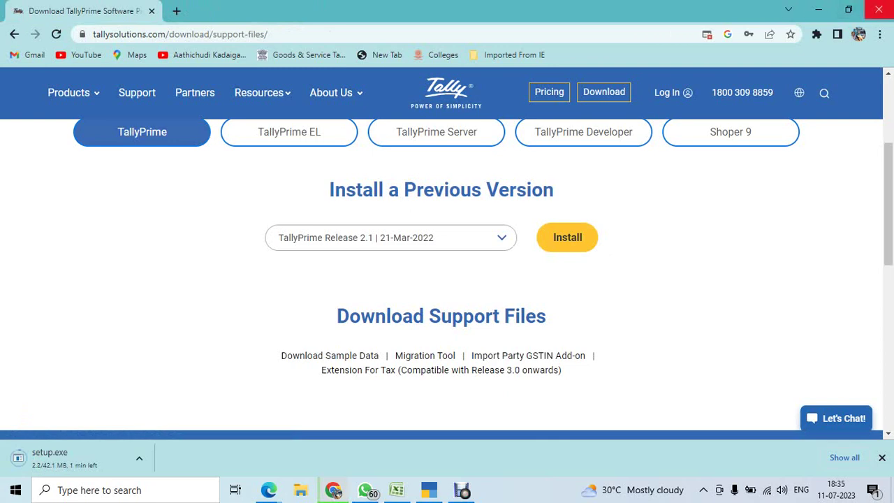
Keep the setup.exe download running while leaving Chrome, and return to TallyPrime's company form.
click(879, 10)
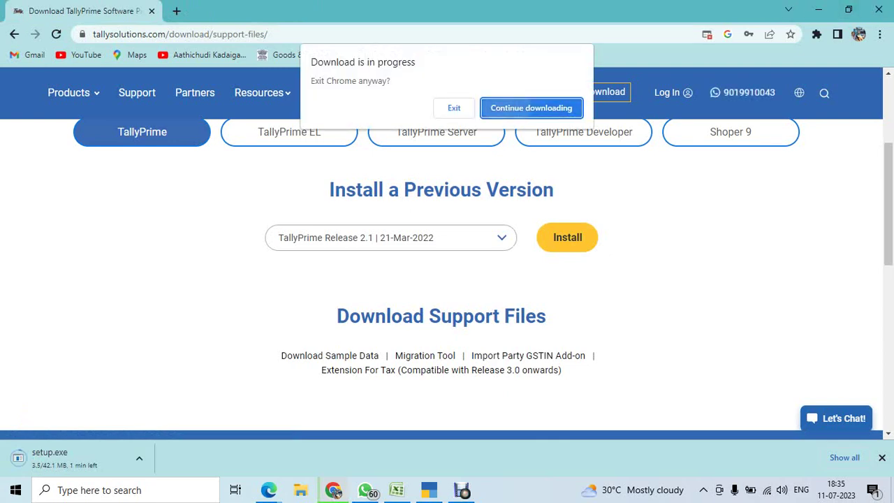
key(Return)
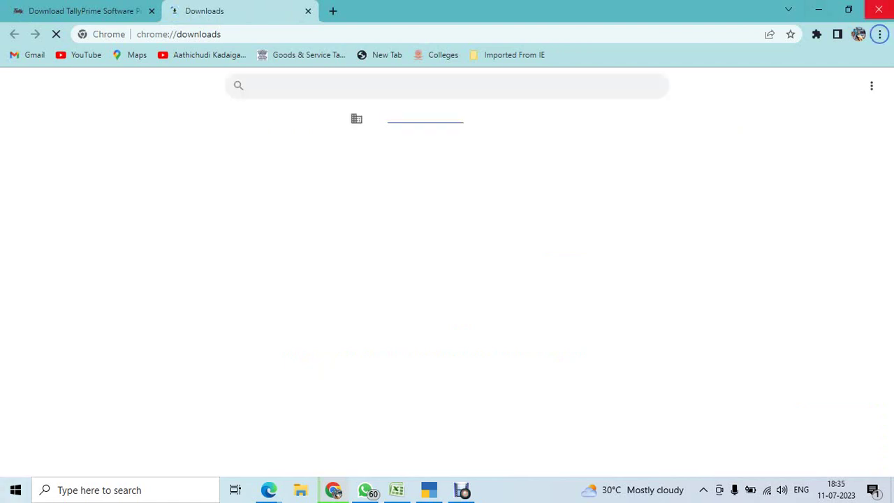
click(879, 10)
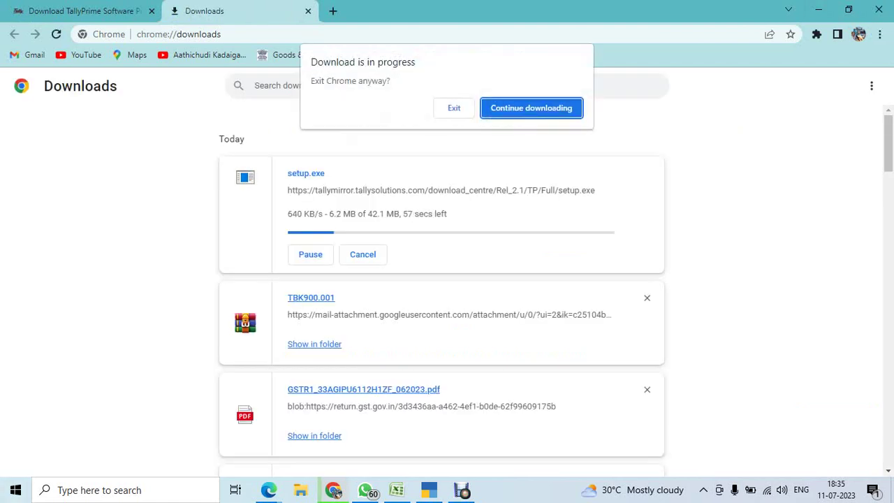
key(Return)
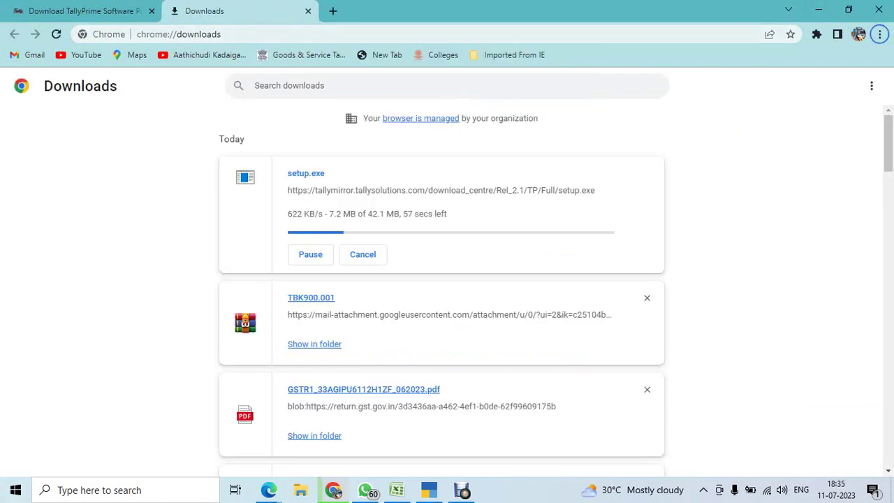
key(ctrl+w)
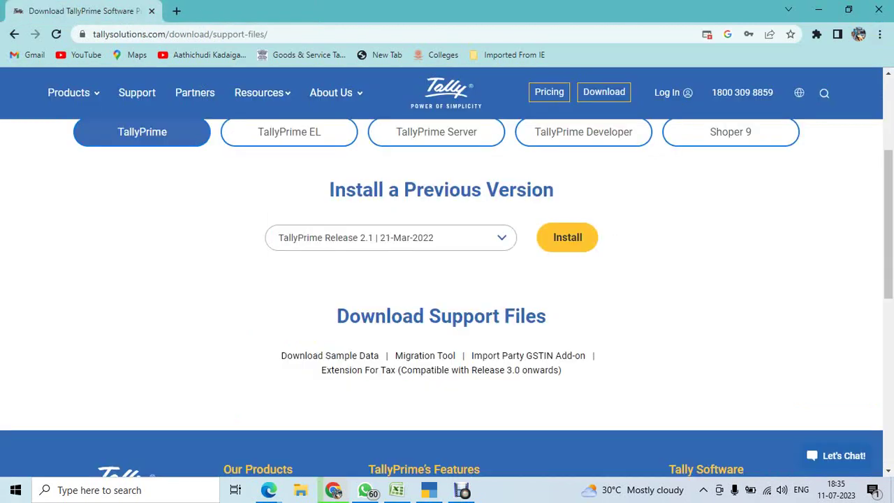
key(ctrl+w)
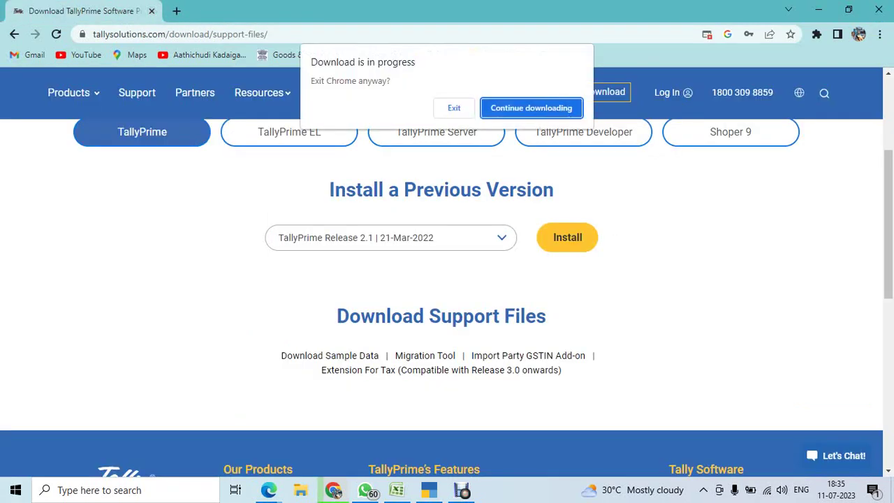
key(Return)
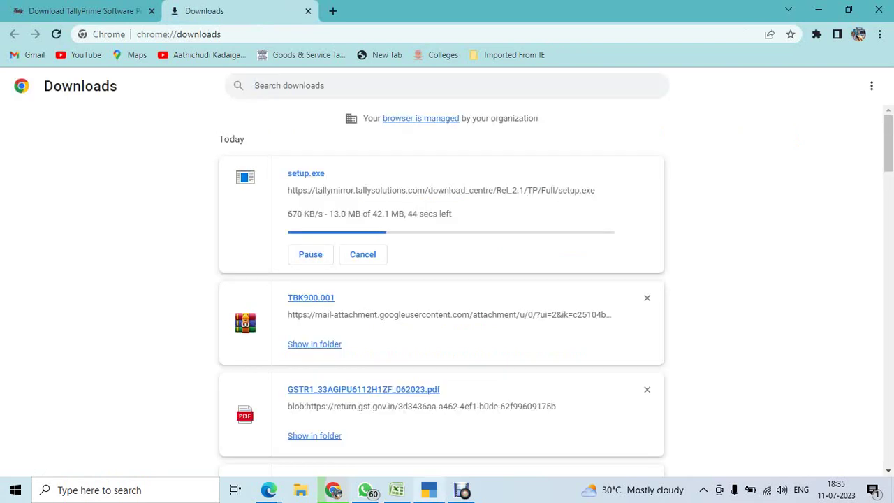
mouse_move(429, 490)
click(429, 430)
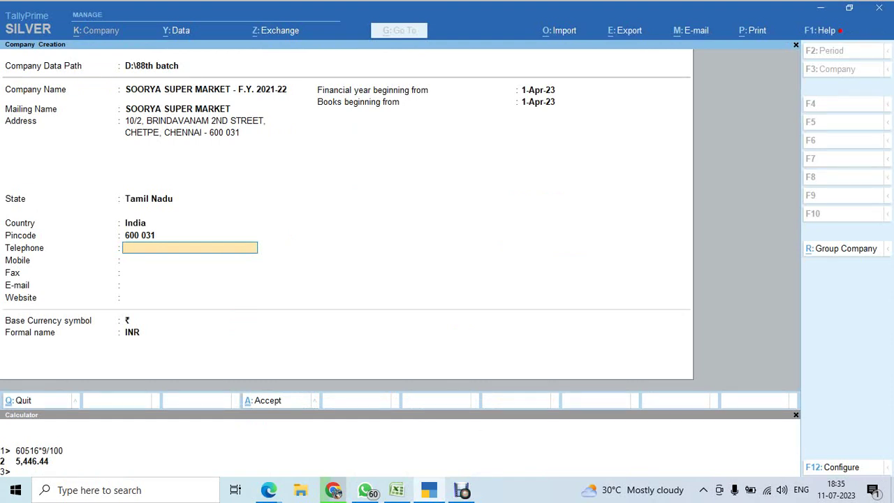
Enter the supermarket's telephone and mobile numbers in the company details.
key(Return)
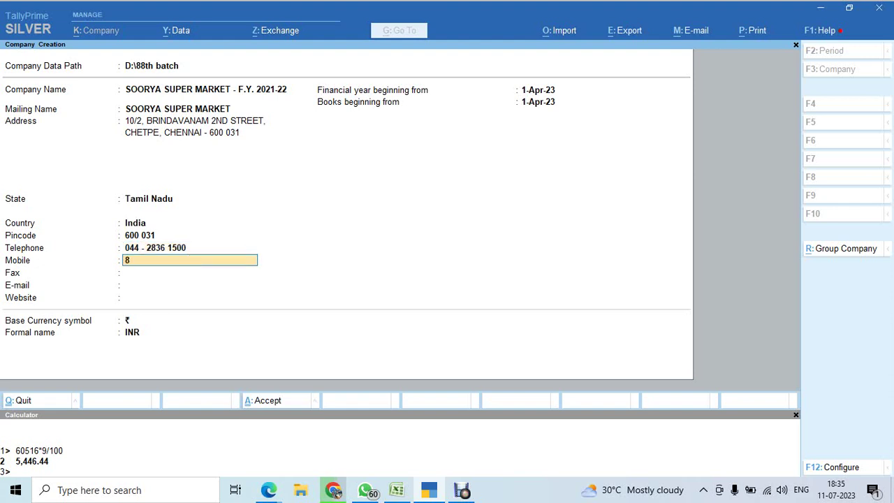
text(88254)
key(Return)
key(Return)
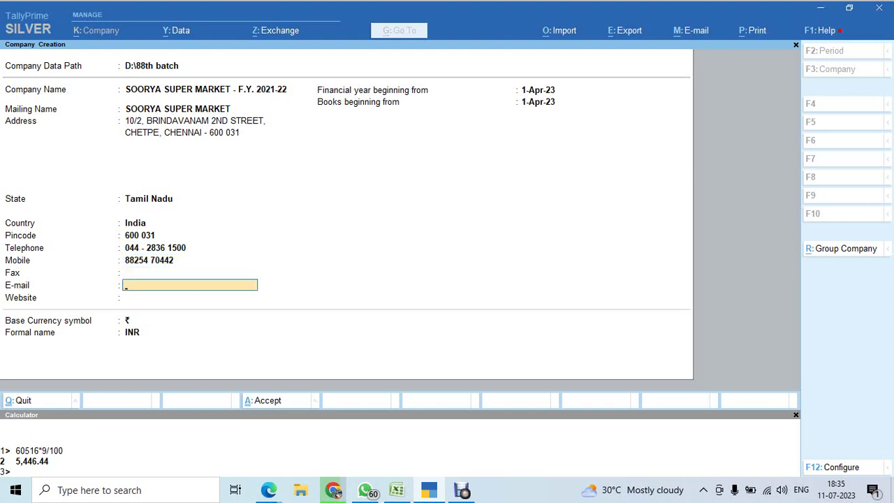
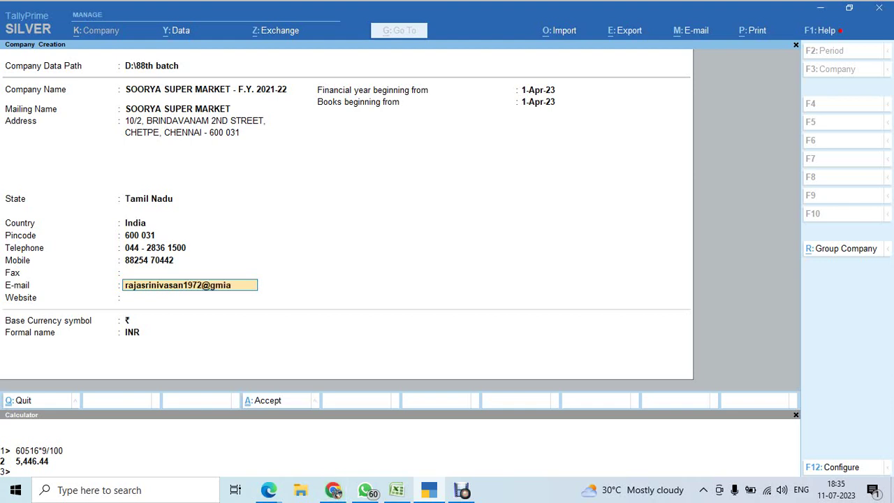
Enter the company's e-mail address, correcting the mistyped domain, then bring up the exercise workbook.
key(Return)
key(Return)
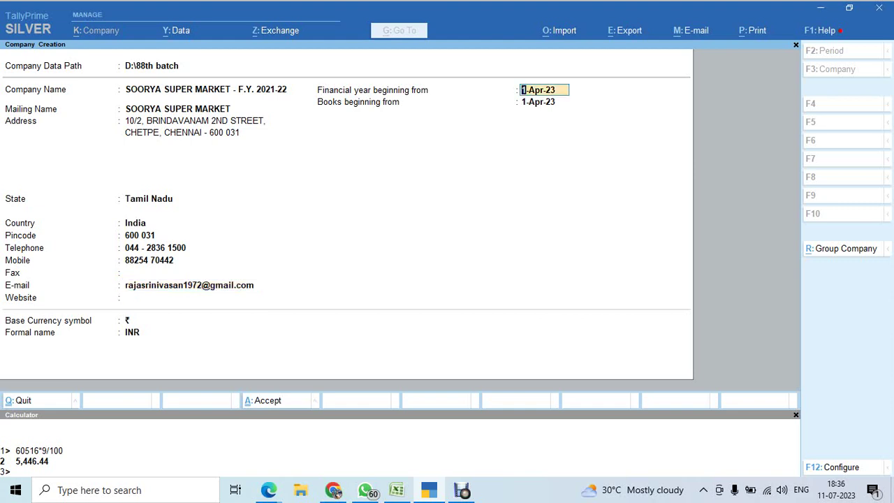
key(Return)
key(Up)
click(396, 490)
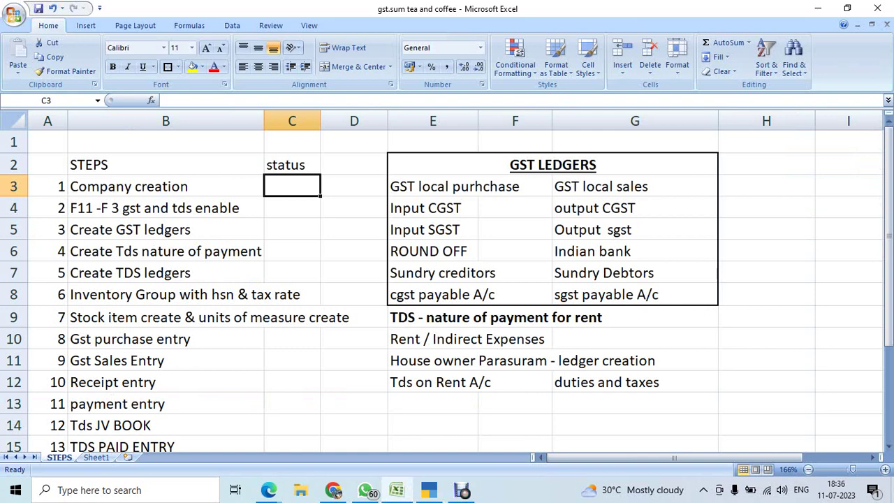
On Sheet1, colour the date 01/04/2021 in B4's company-creation instruction red.
click(96, 457)
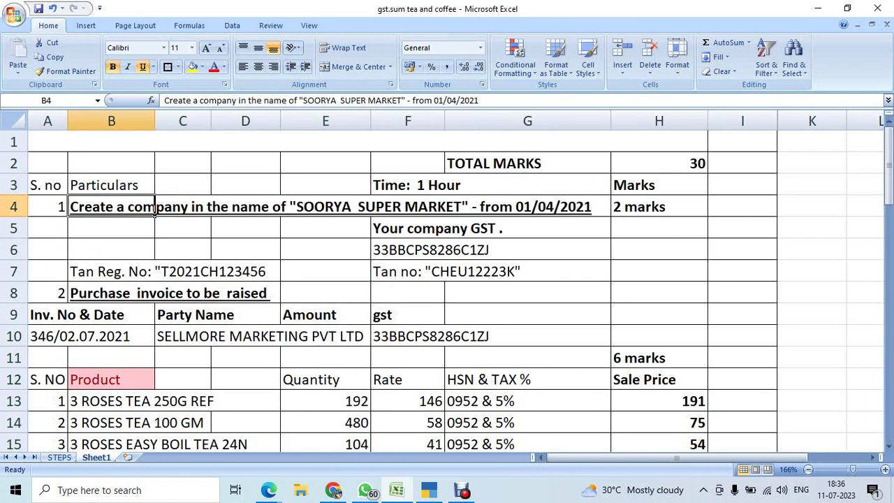
click(446, 206)
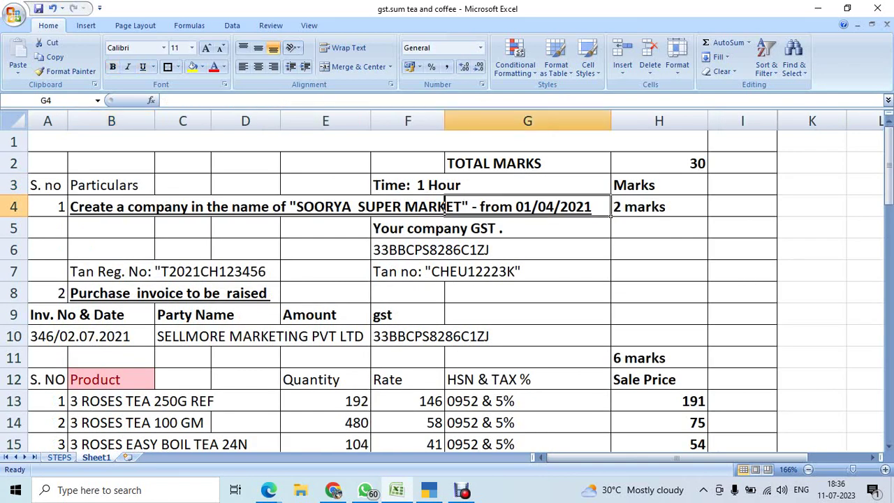
click(112, 207)
double_click(111, 206)
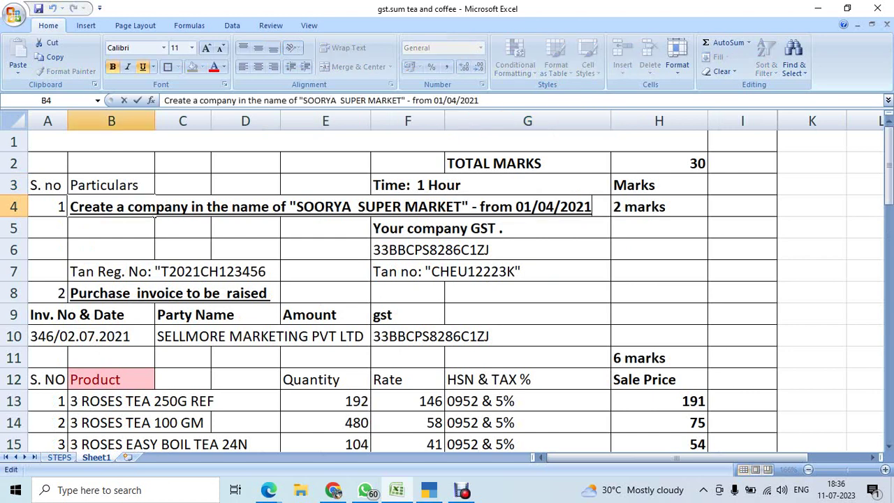
key(shift+Left)
key(shift+Left)
key(shift+Left)
key(shift+Left)
key(shift+Left)
key(shift+Left)
key(shift+Left)
key(shift+Left)
key(shift+Left)
key(shift+Left)
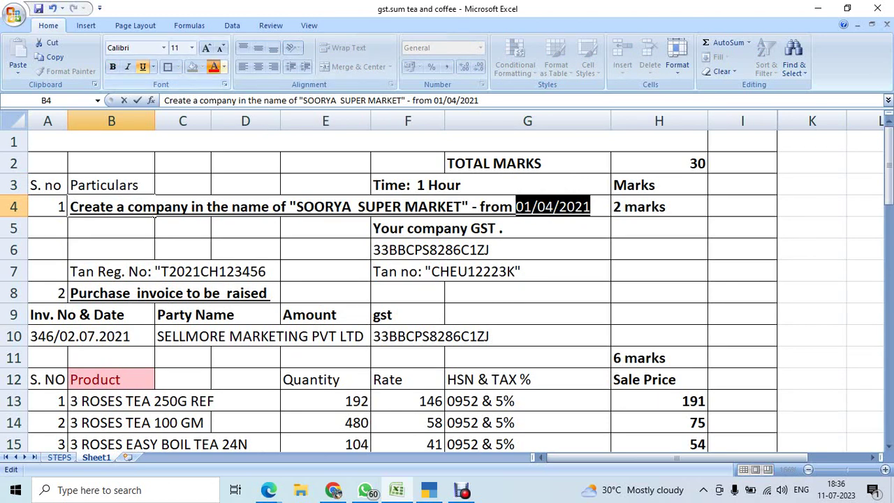
click(214, 67)
click(527, 250)
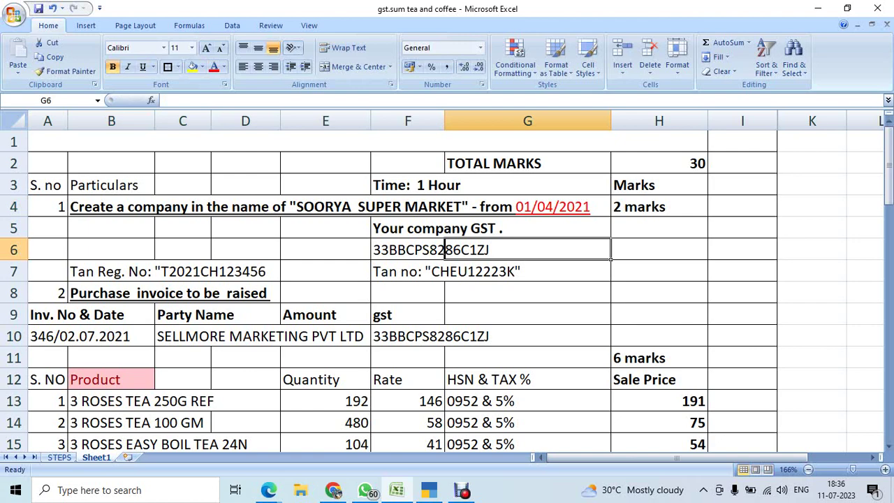
click(429, 490)
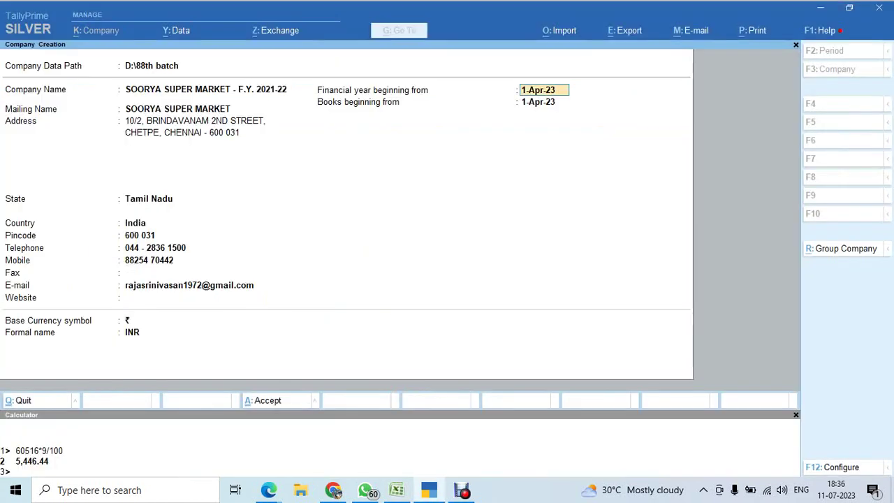
Begin the financial year and books on 1-4-21 and save SOORYA SUPER MARKET.
text(1-4-21)
key(Return)
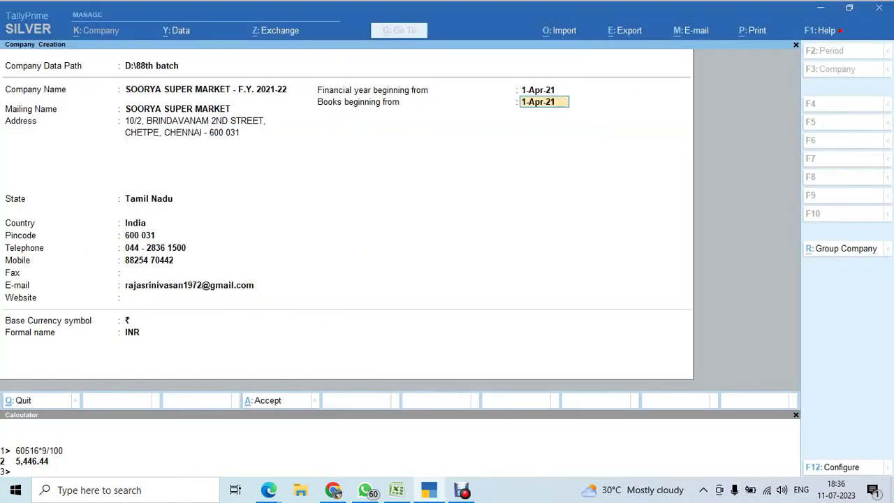
key(Return)
key(Return)
key(Return)
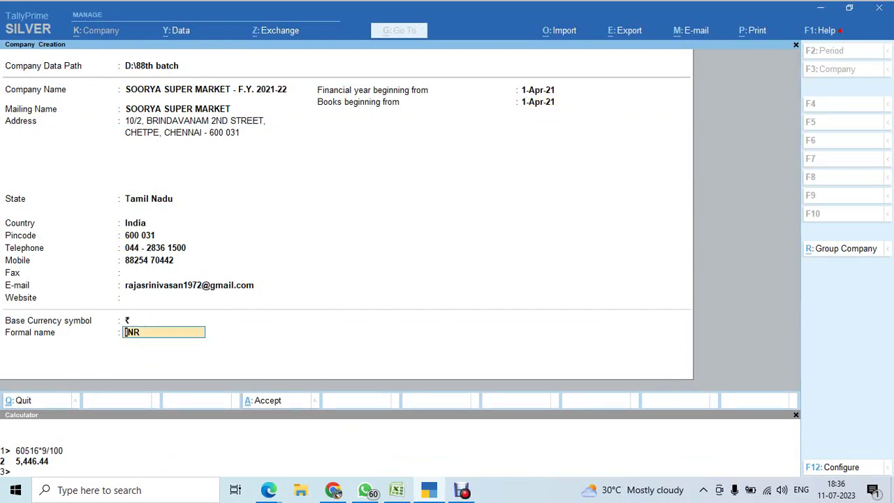
key(Return)
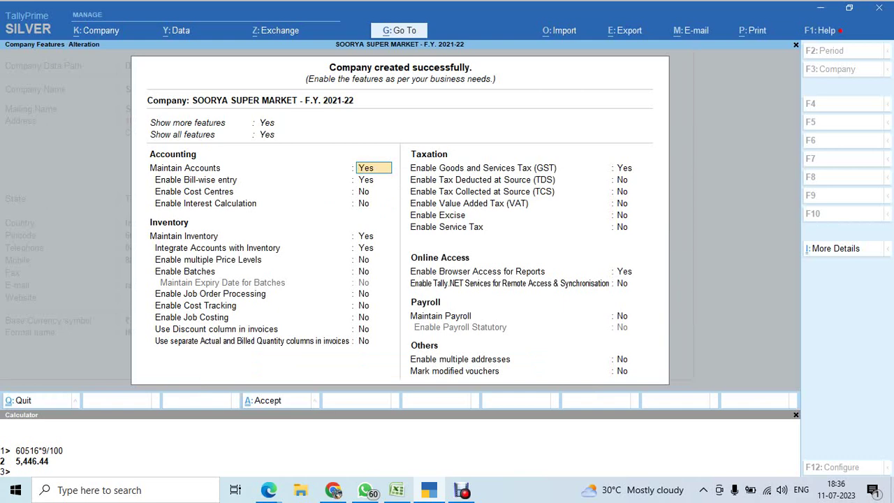
Quit the Company Features screen without making changes.
key(BackSpace)
key(Escape)
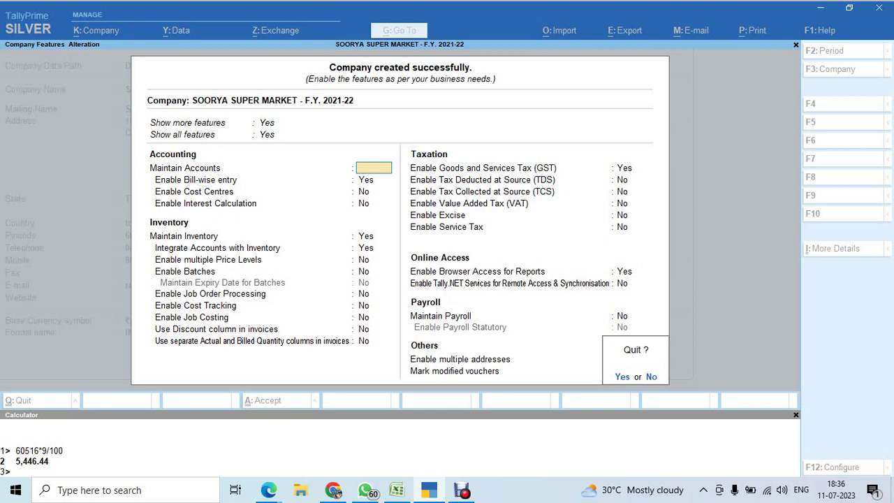
key(y)
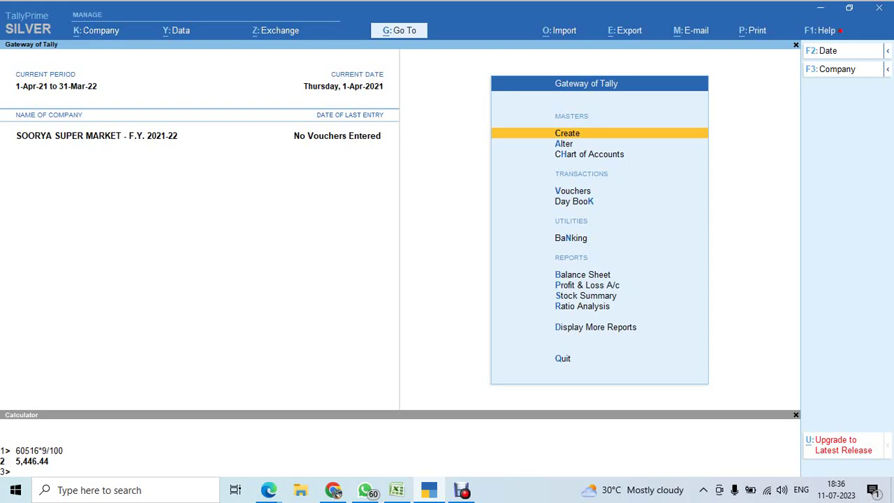
Reopen Company Features with F11 and step through the accounting and inventory options.
key(alt+Tab)
key(alt+Tab)
key(alt+Tab)
key(alt+Tab)
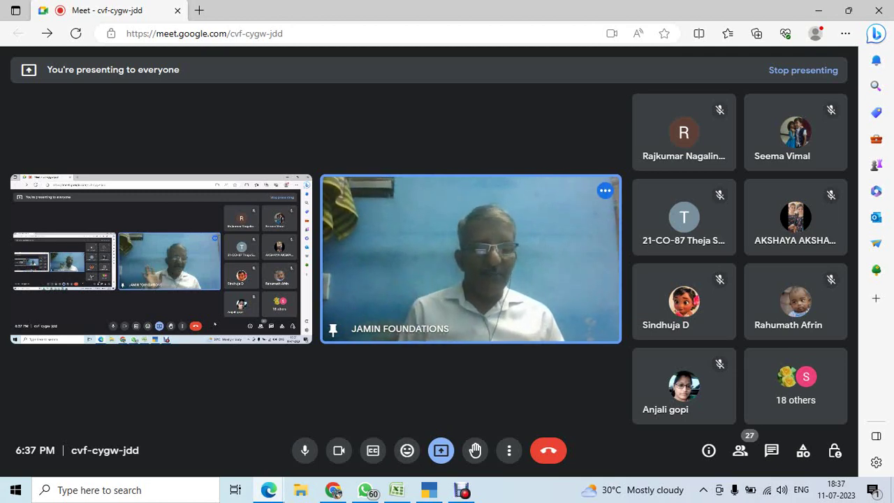
key(alt+Tab)
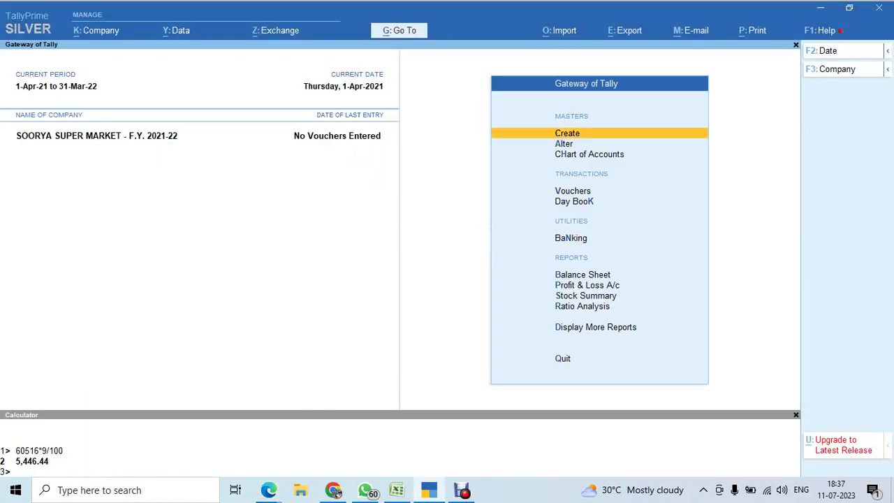
key(F11)
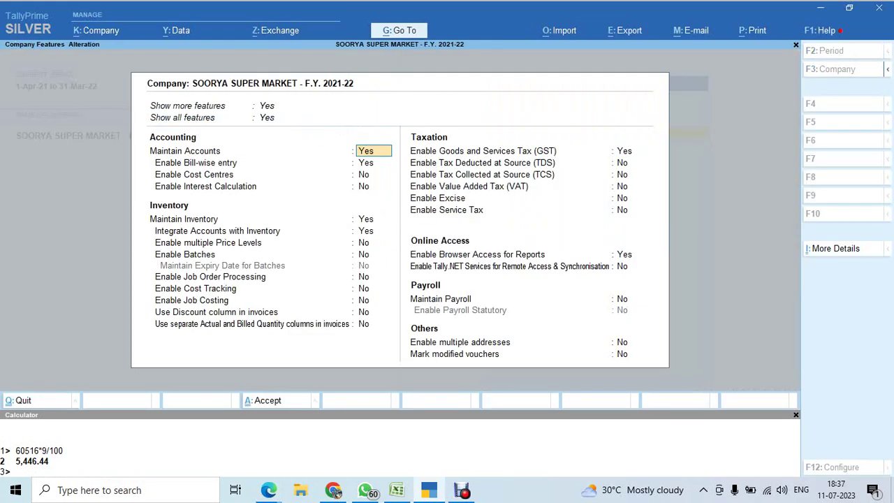
key(Return)
key(Return)
key(Return)
key(Up)
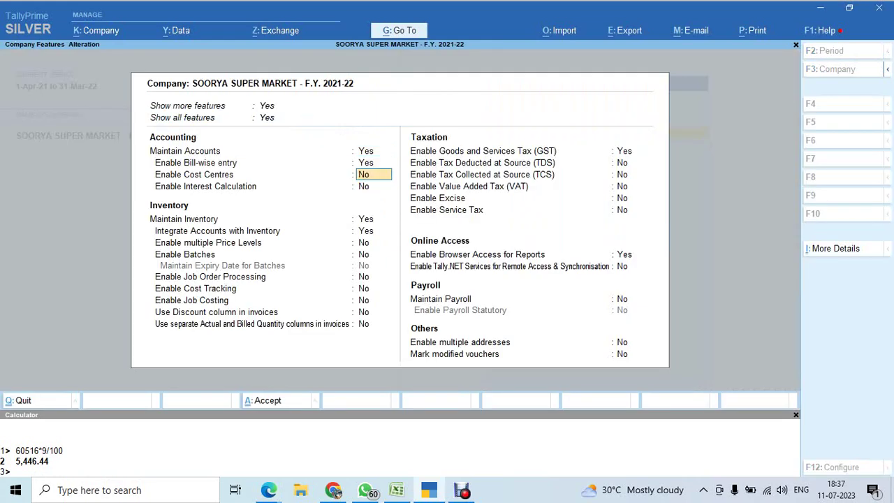
key(Up)
key(Down)
key(Down)
key(Down)
key(Down)
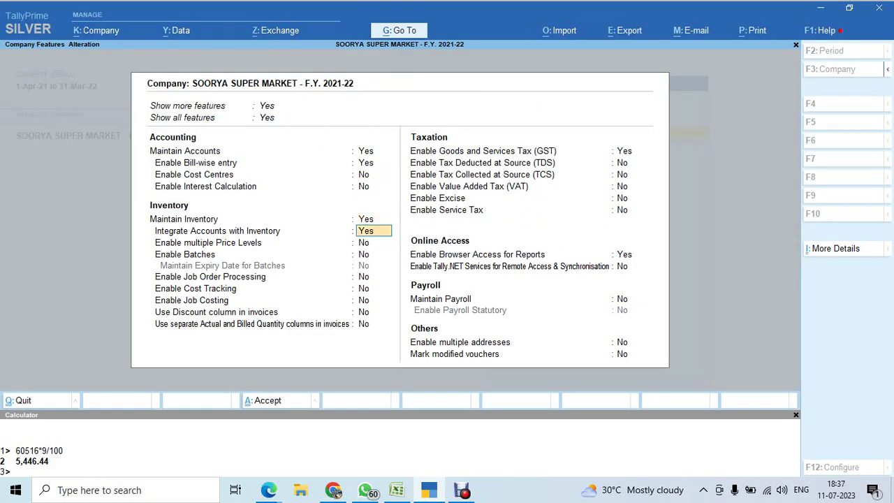
key(Down)
key(Down)
key(Down)
key(Down)
key(Down)
key(Down)
key(Down)
key(Down)
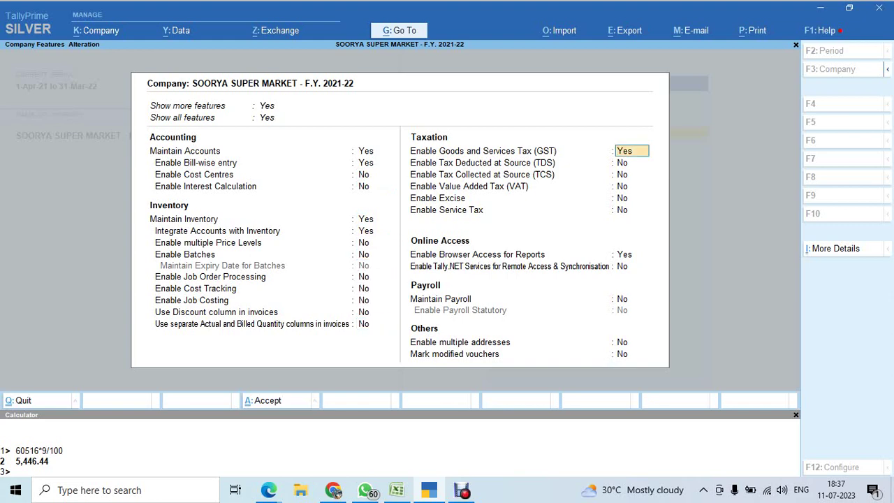
Keep GST enabled with Tamil Nadu, Regular registration, applicable from 1-Apr-21.
key(Return)
key(Return)
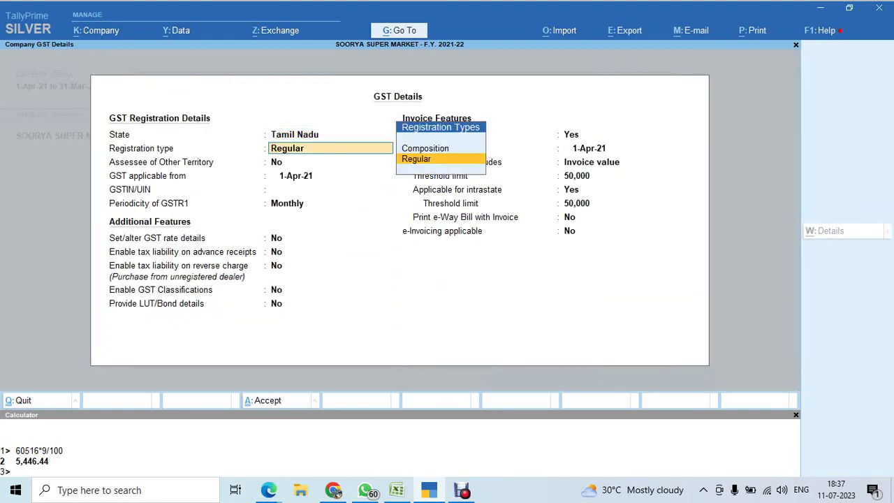
key(Return)
key(Return)
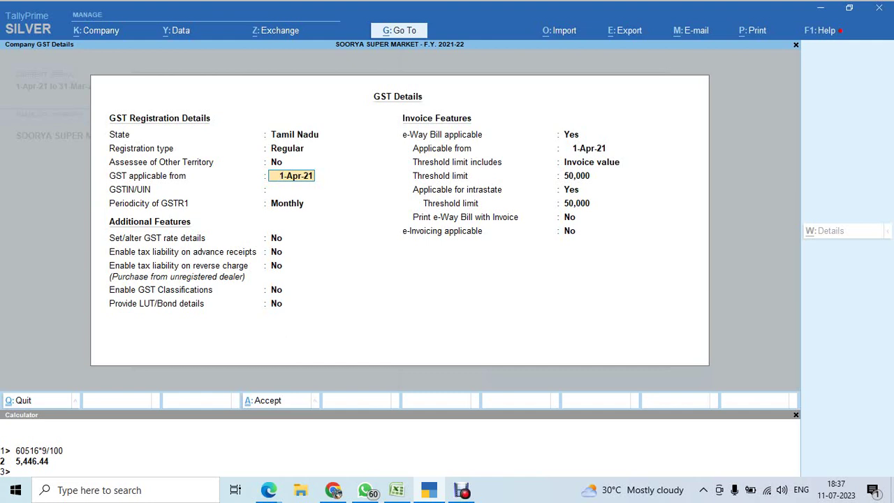
key(Return)
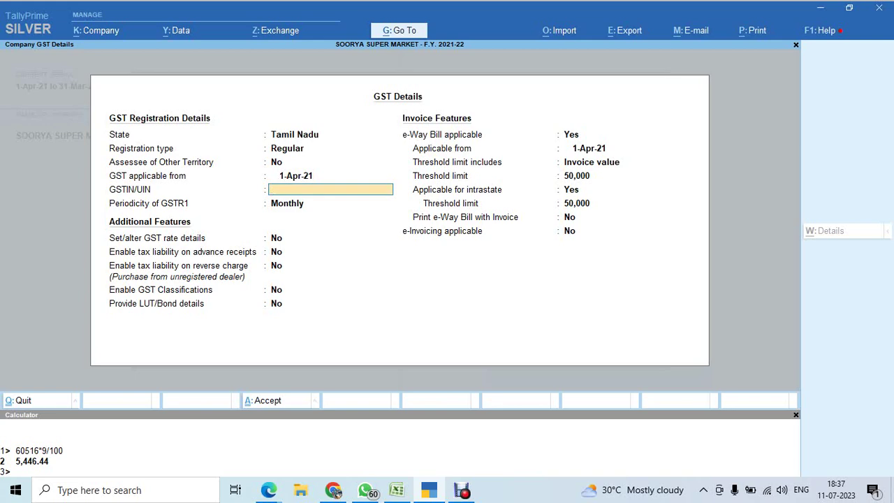
key(alt+Tab)
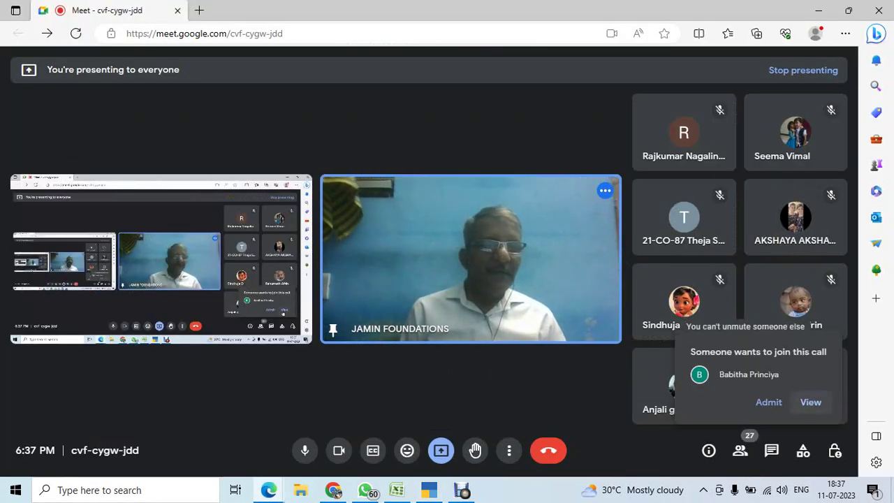
Admit all waiting participants, close the People panel and minimise the Meet window.
click(811, 402)
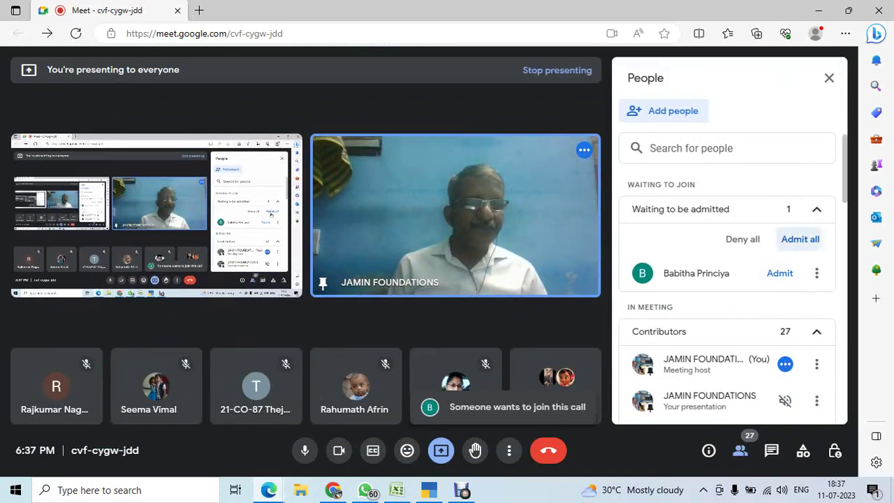
click(801, 239)
key(Return)
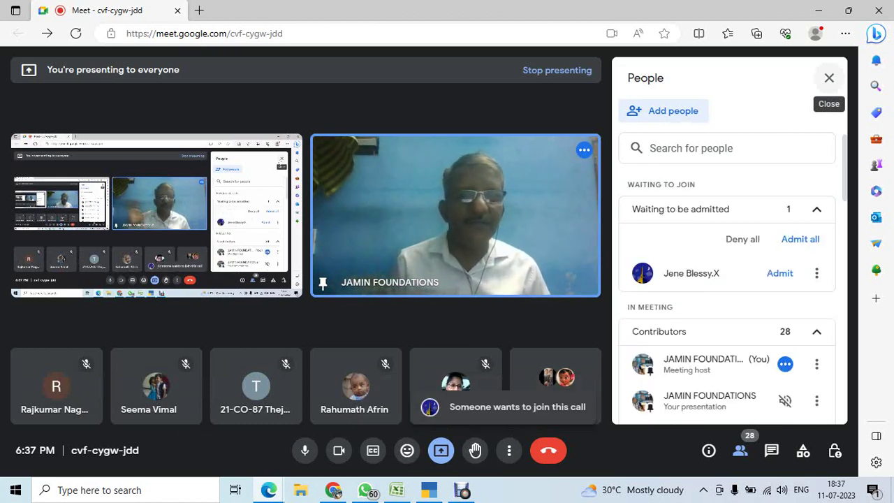
click(800, 239)
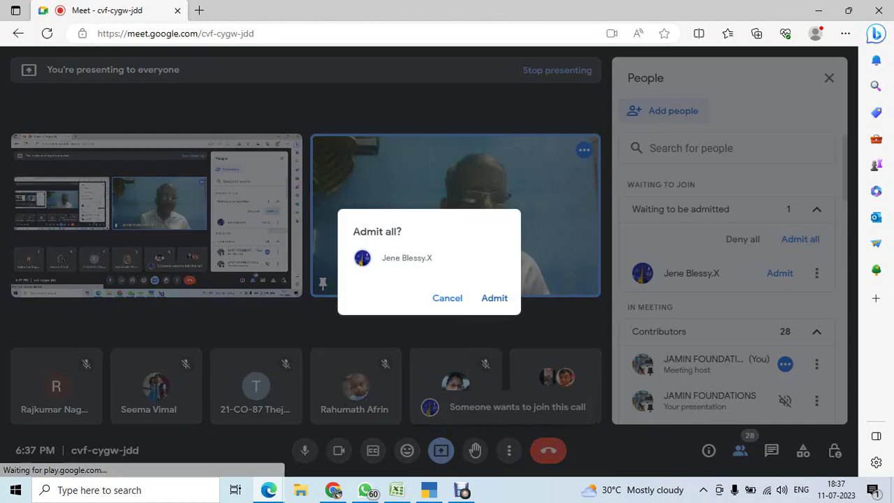
key(Return)
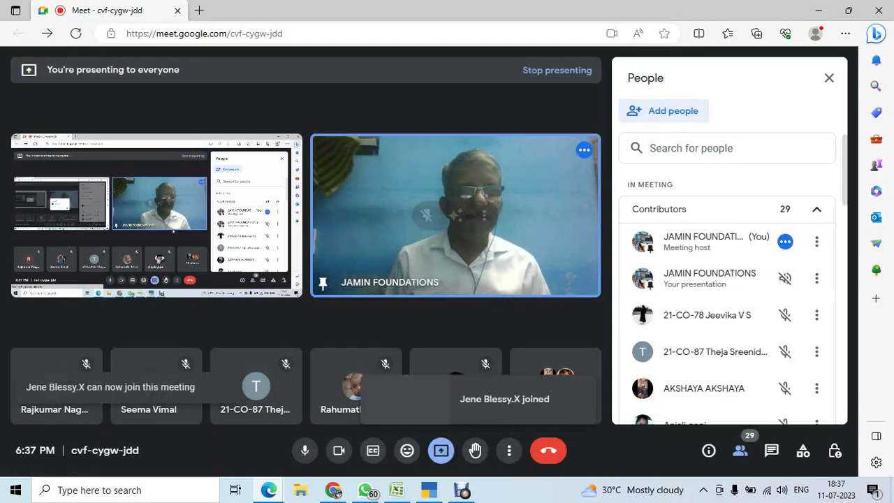
click(830, 77)
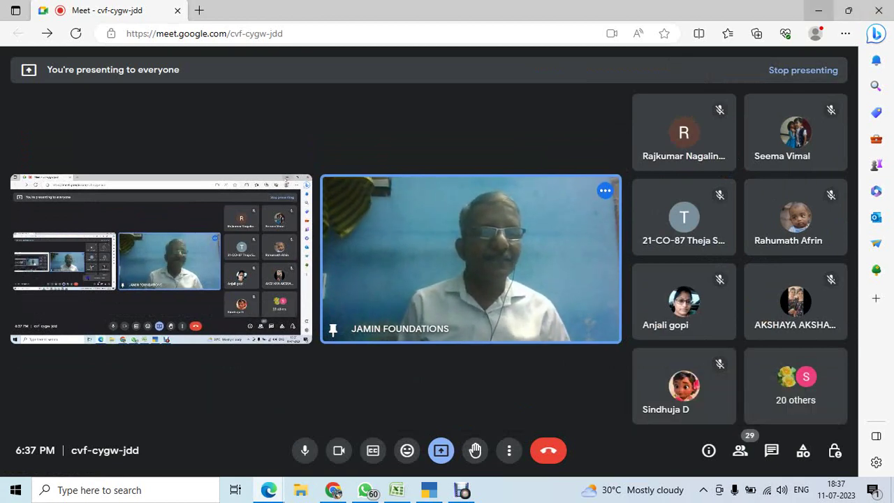
click(819, 10)
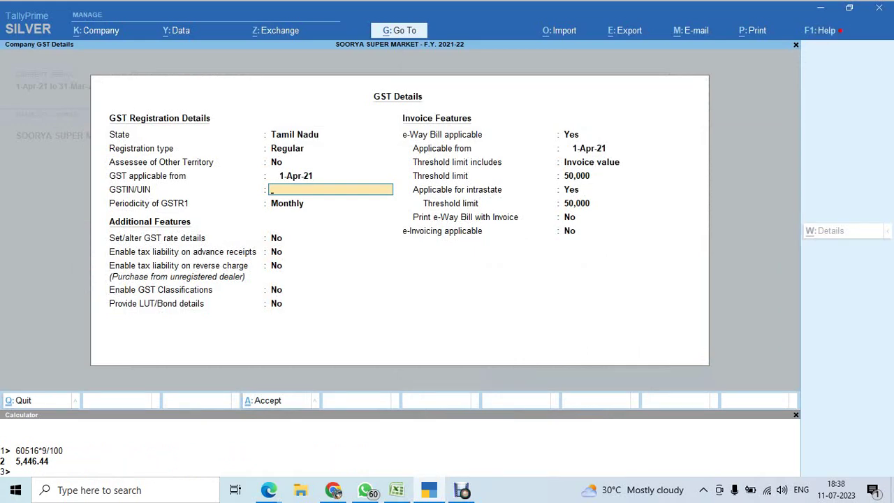
Copy the company GST number from cell F6 into TallyPrime's GSTIN/UIN field.
key(Up)
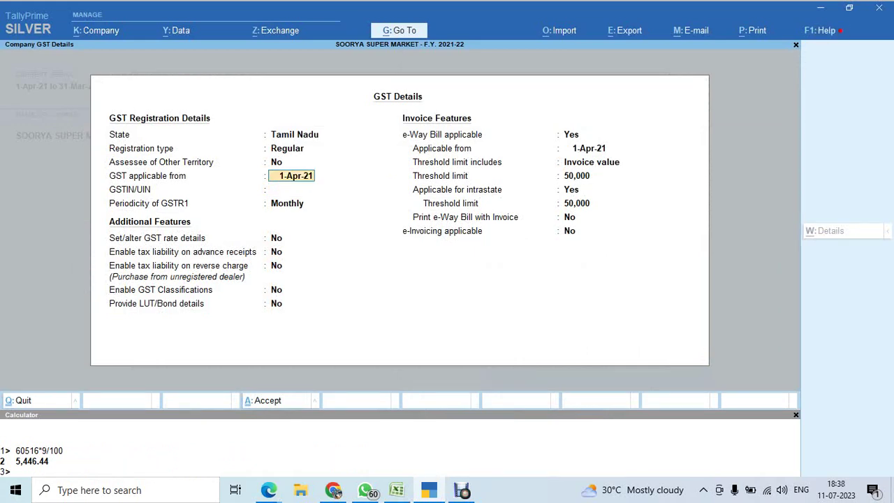
key(Return)
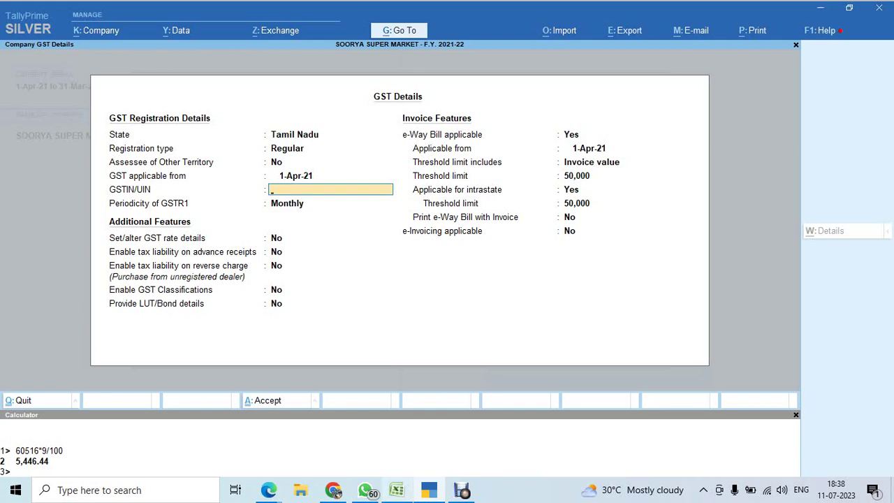
click(396, 490)
key(Down)
key(Down)
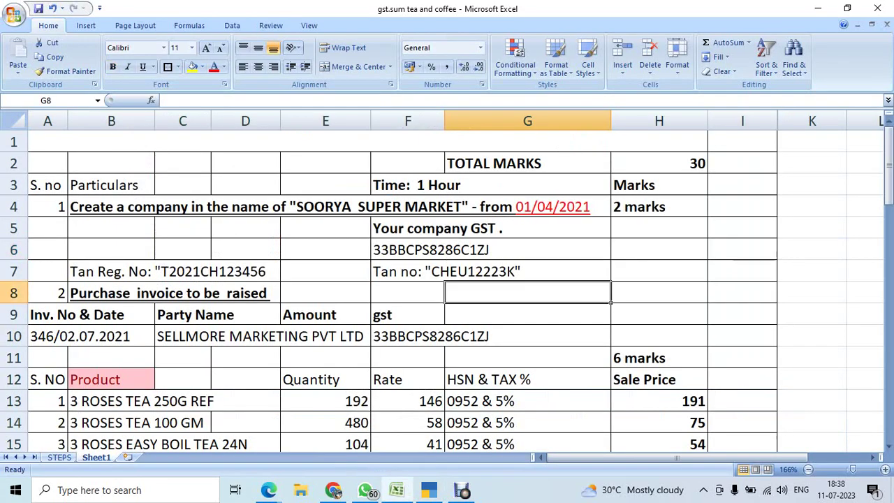
click(443, 228)
click(445, 250)
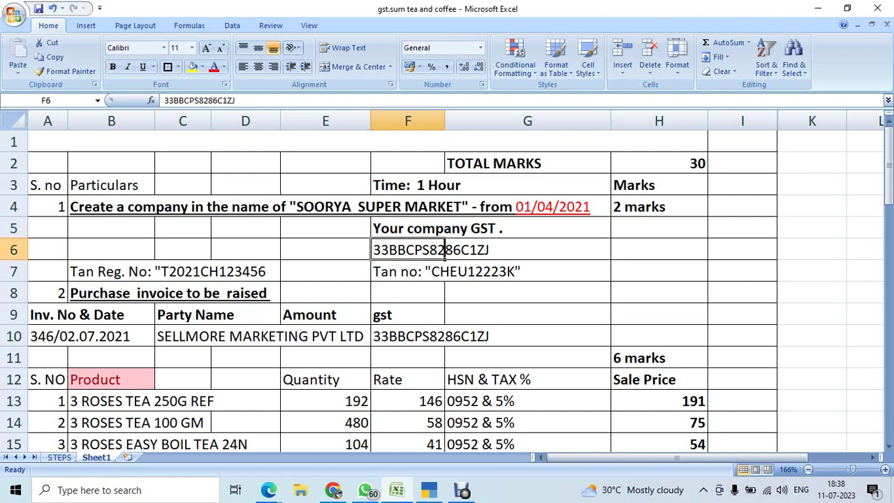
key(ctrl+c)
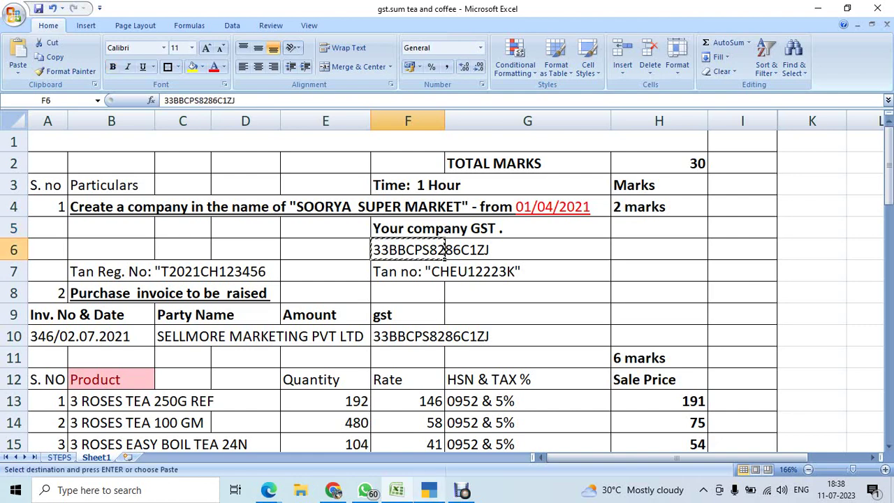
click(462, 490)
key(ctrl+alt+v)
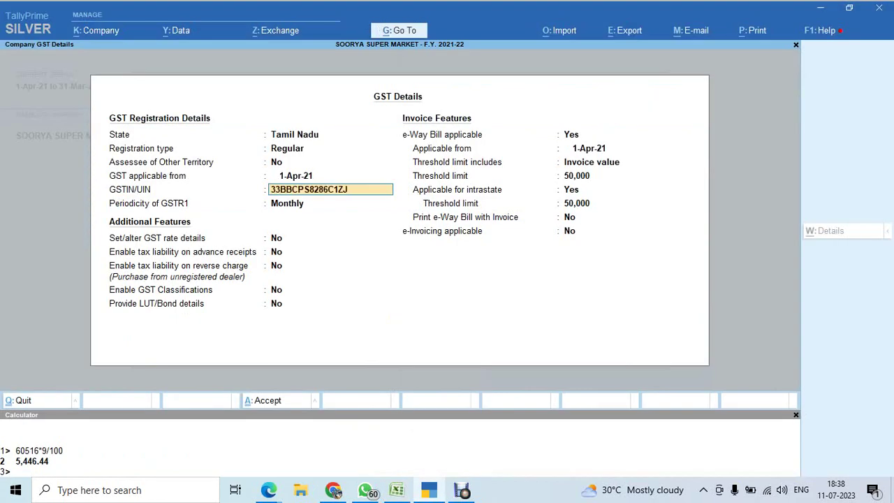
Keep Monthly GSTR1 periodicity, accept the GST details and save Company Features.
key(Return)
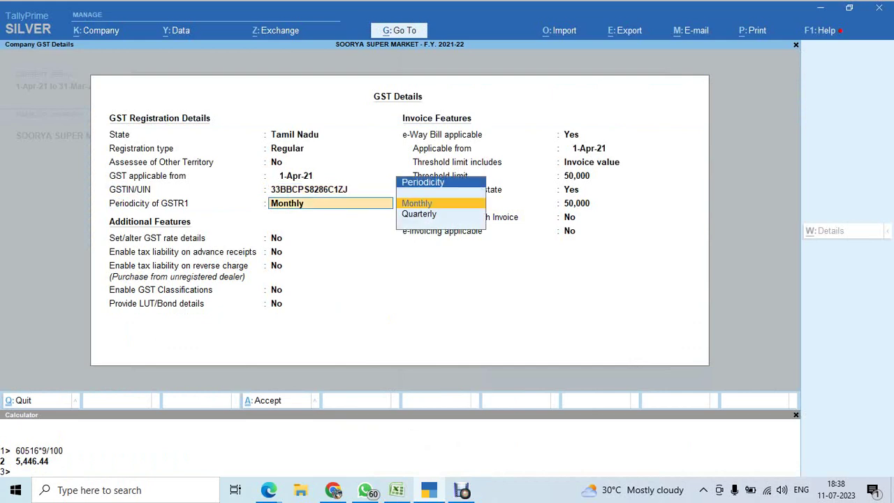
key(Return)
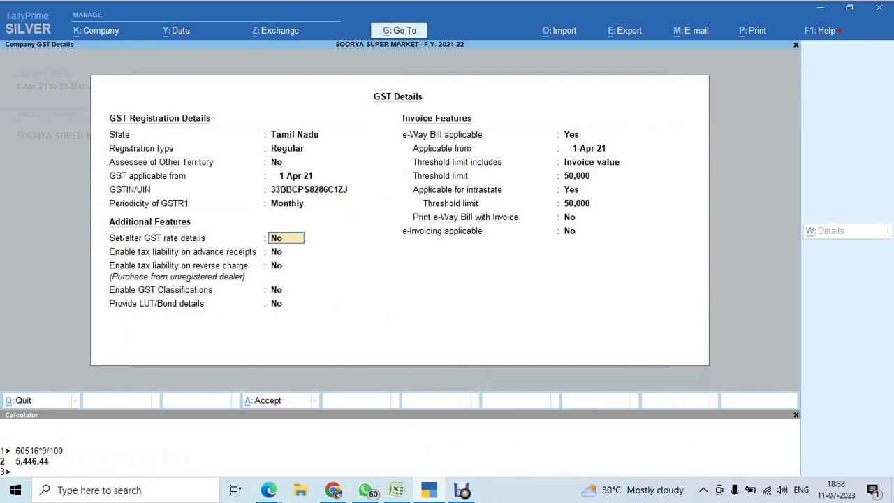
key(Return)
key(Return)
key(Return)
key(Return)
key(Return)
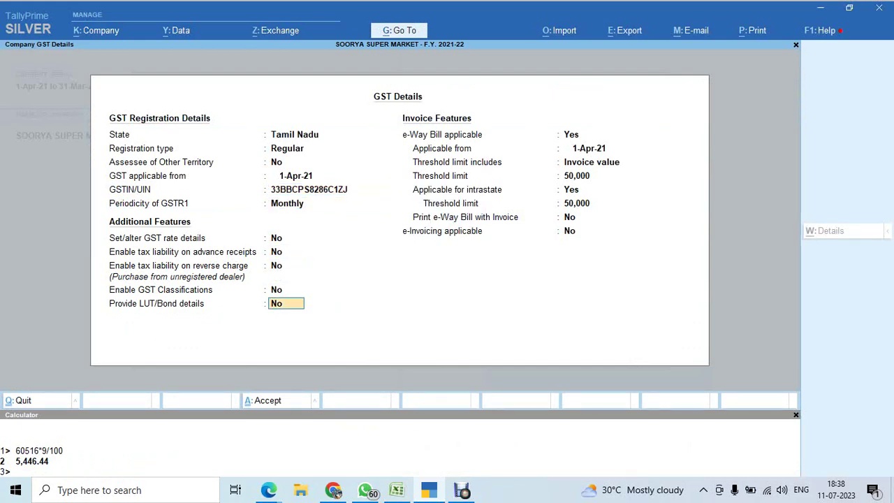
key(Return)
key(Return)
key(Return)
key(Return)
key(Return)
key(Return)
key(Return)
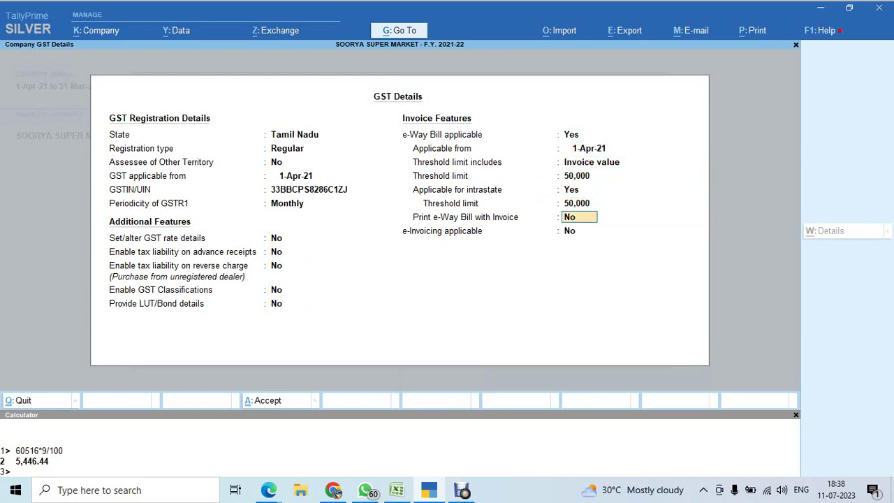
key(Return)
key(Return)
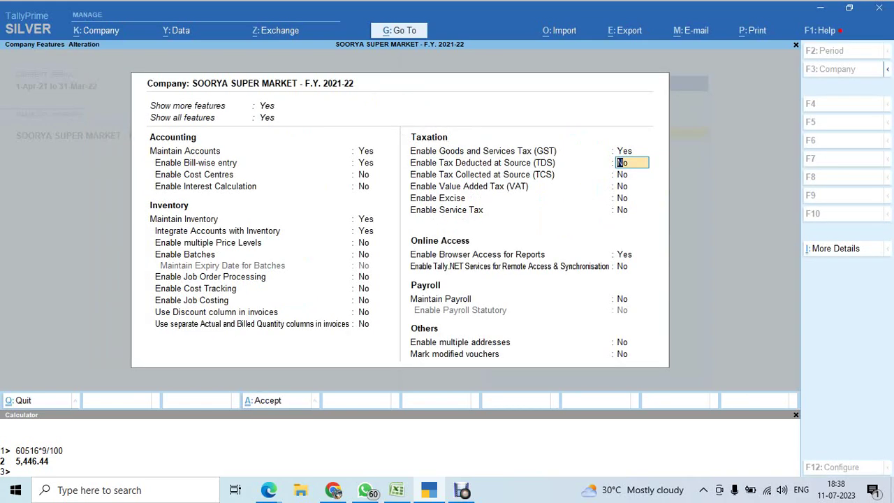
key(Return)
key(Return)
key(Return)
key(ctrl+a)
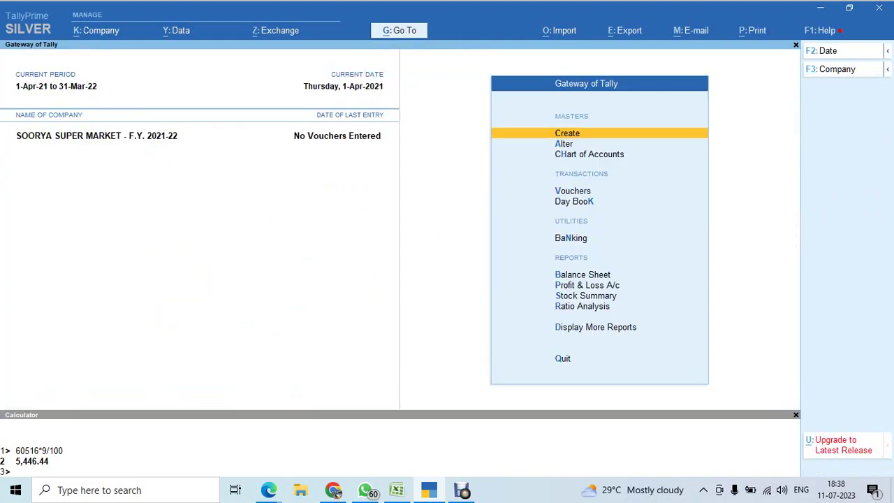
On the STEPS sheet, enter ok in C3 and C4 for company creation and GST/TDS enabling.
mouse_move(396, 490)
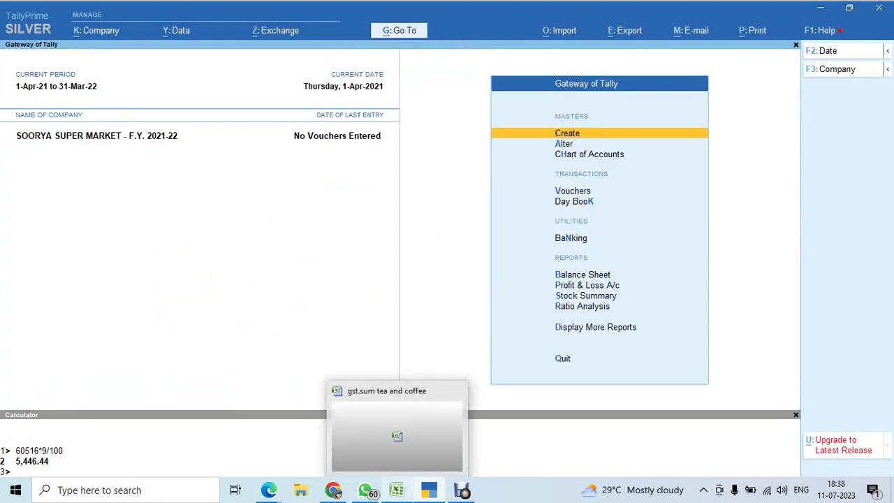
click(420, 427)
key(ctrl+Page_Up)
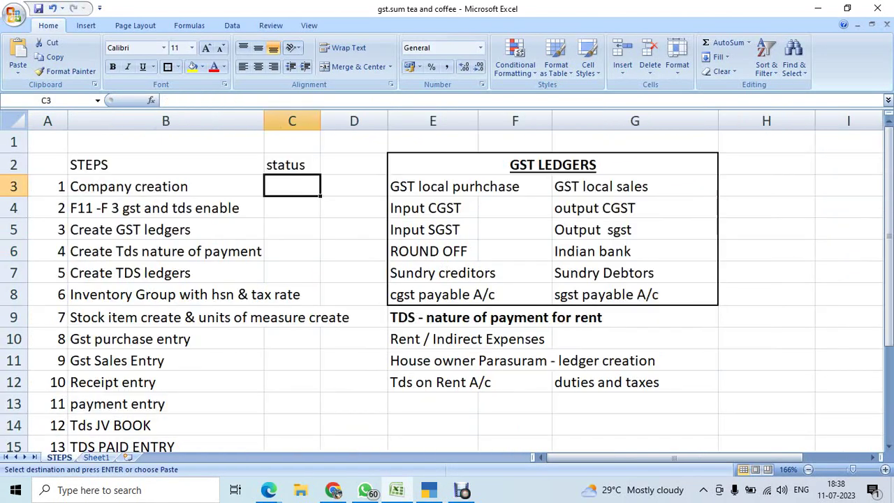
text(ok)
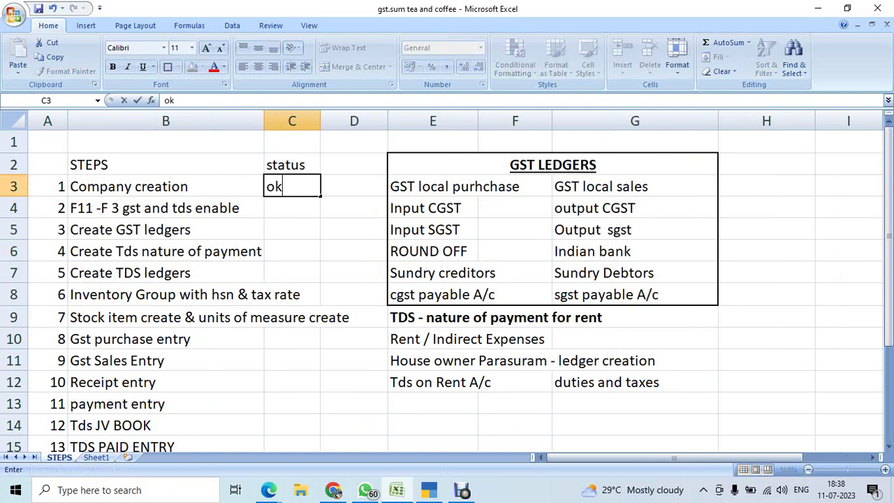
key(Return)
text(ok)
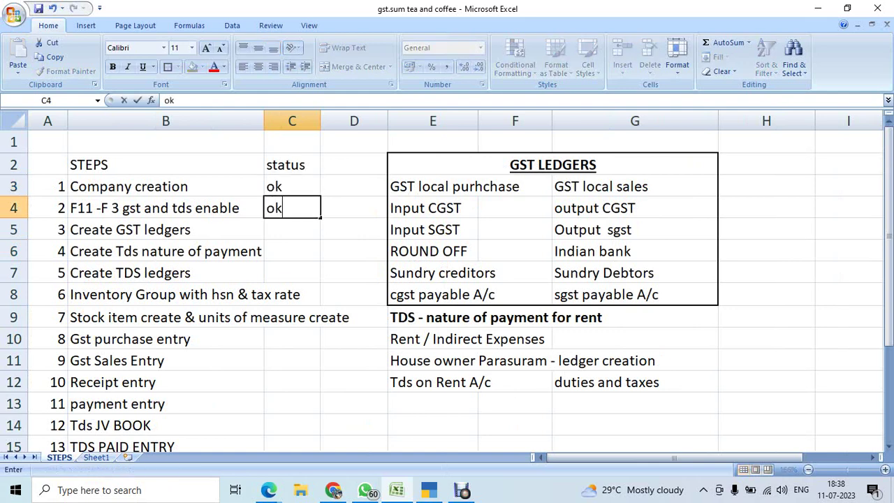
key(Return)
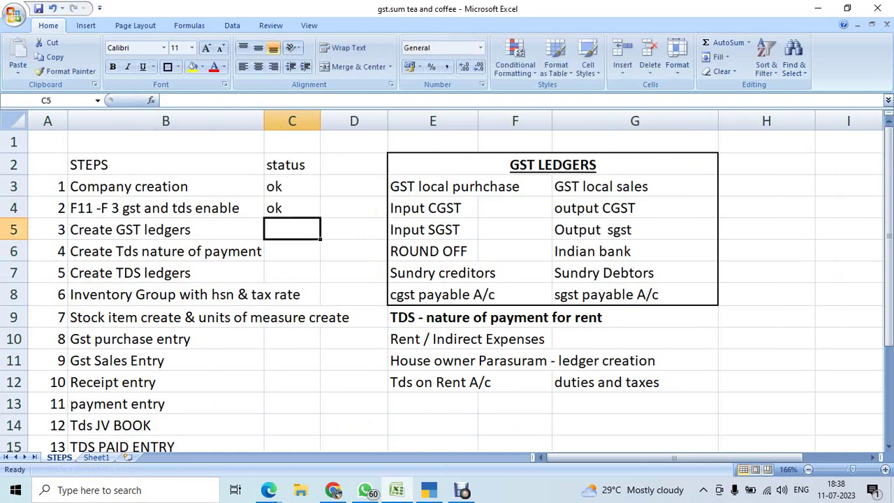
Review the purchase-side and sales-side GST ledger names listed for creation.
click(48, 229)
click(165, 229)
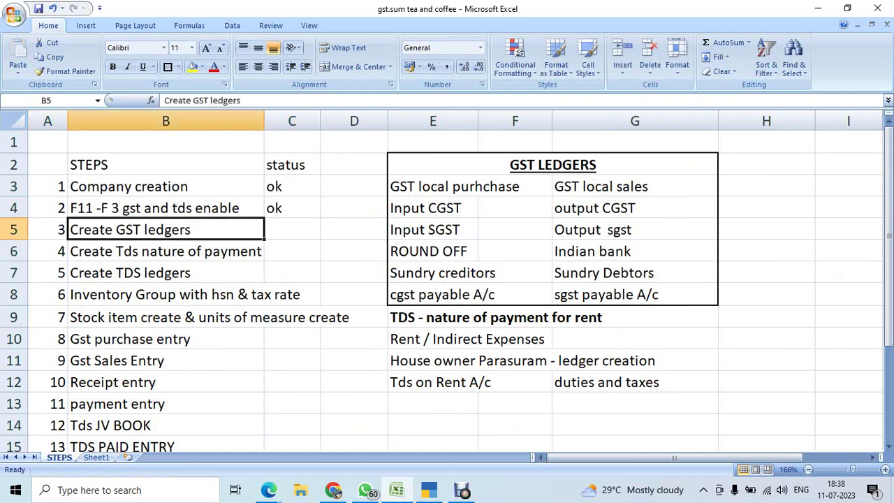
key(Right)
key(Right)
key(Right)
key(Up)
key(Up)
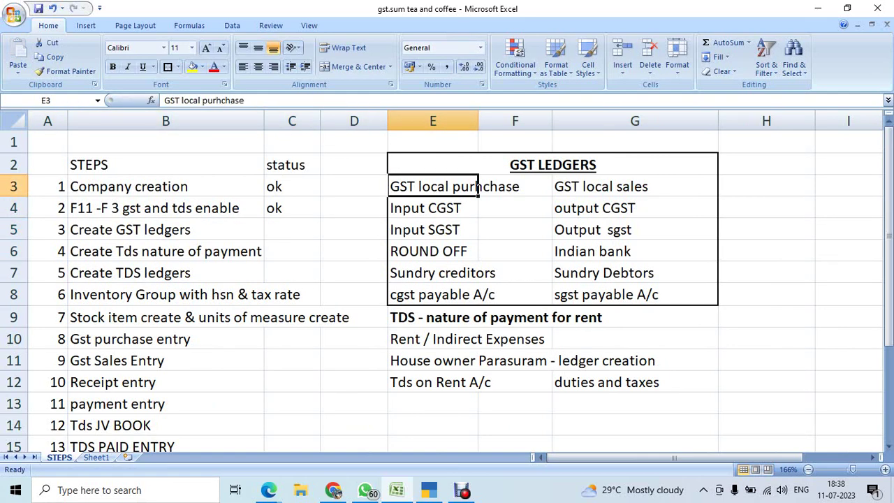
drag(476, 188, 478, 299)
click(517, 187)
drag(559, 187, 559, 295)
key(Down)
key(Down)
key(Down)
key(Down)
key(Down)
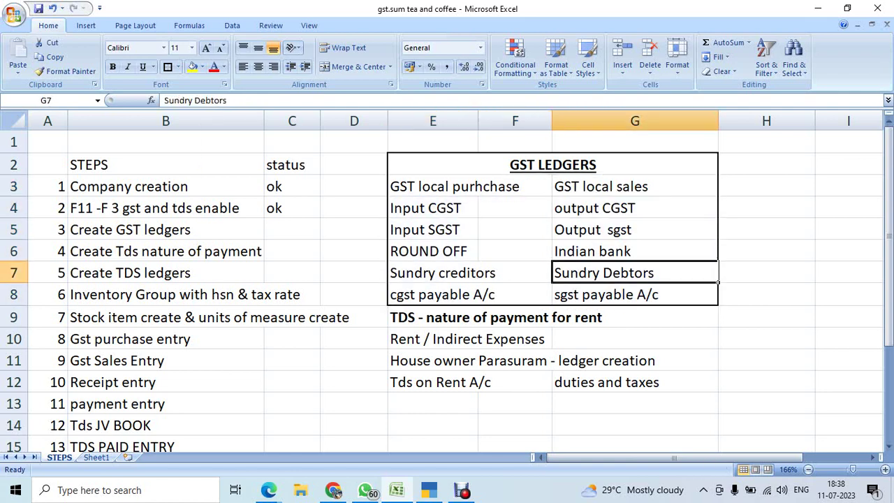
key(Left)
key(Left)
key(Left)
key(Right)
key(Right)
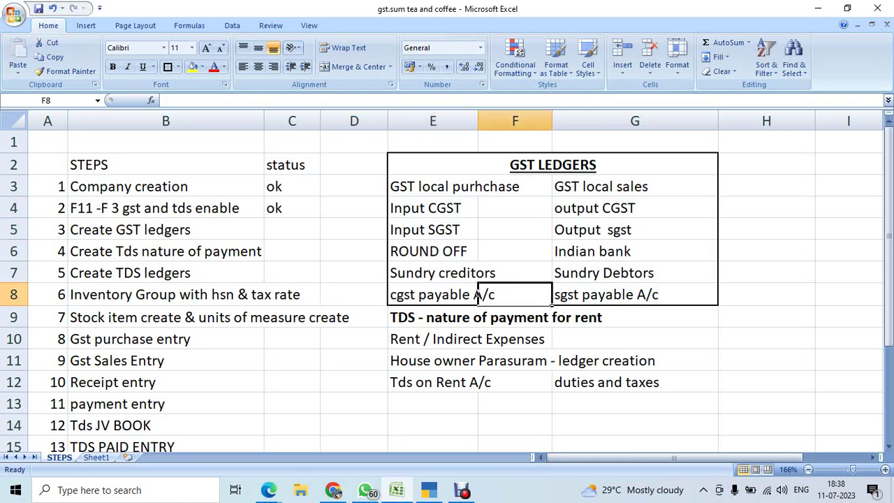
key(Right)
key(Left)
key(Left)
click(477, 274)
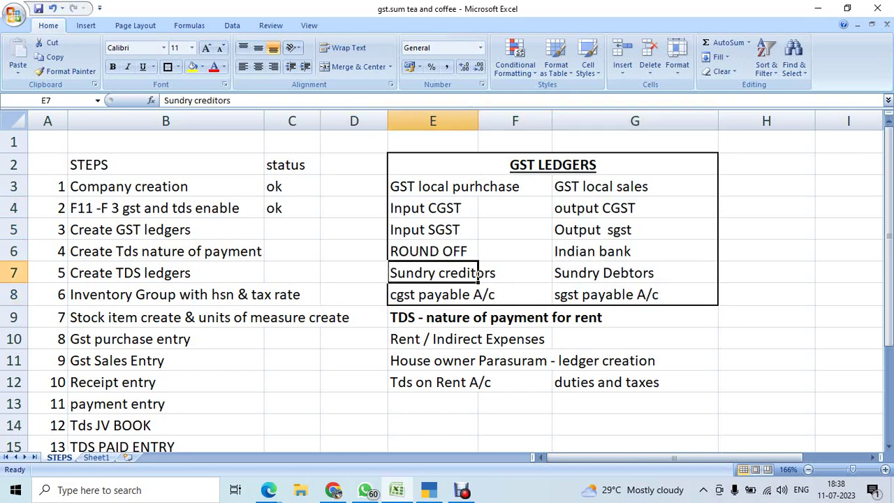
key(Up)
key(Up)
key(Up)
key(Up)
key(alt+Tab)
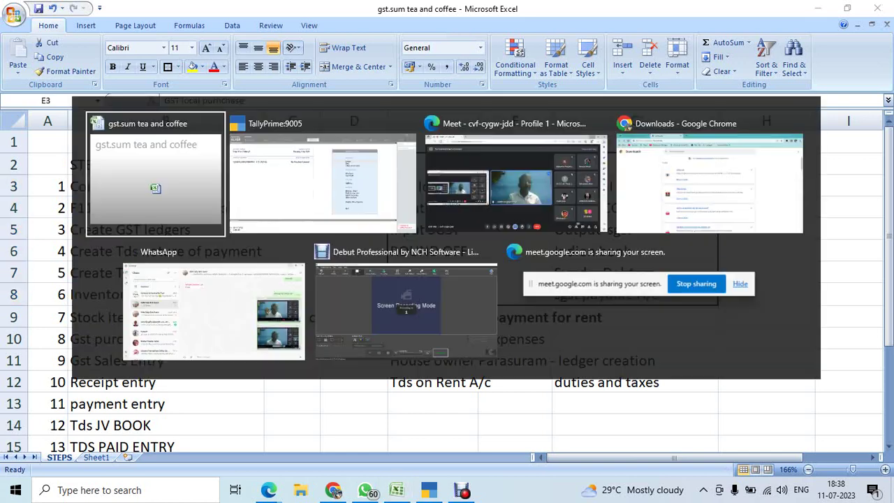
key(alt+Tab)
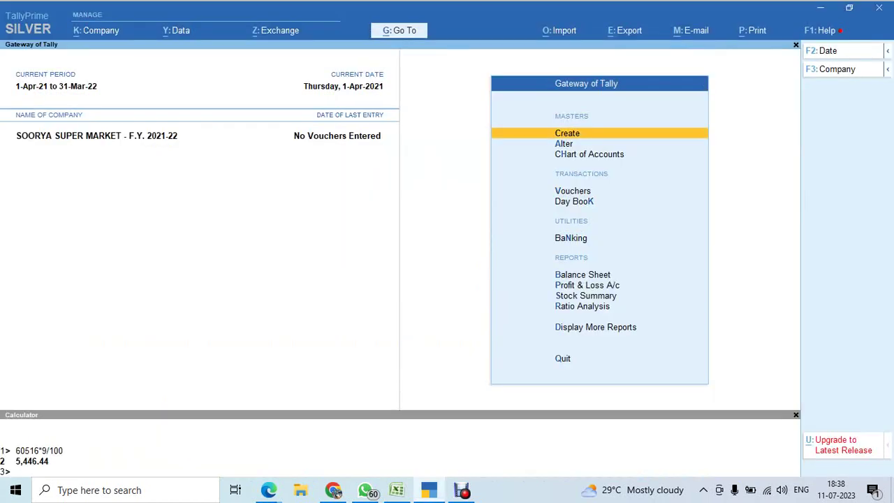
Start a new ledger named GST Local Purchase under Purchase Accounts.
key(Return)
key(Down)
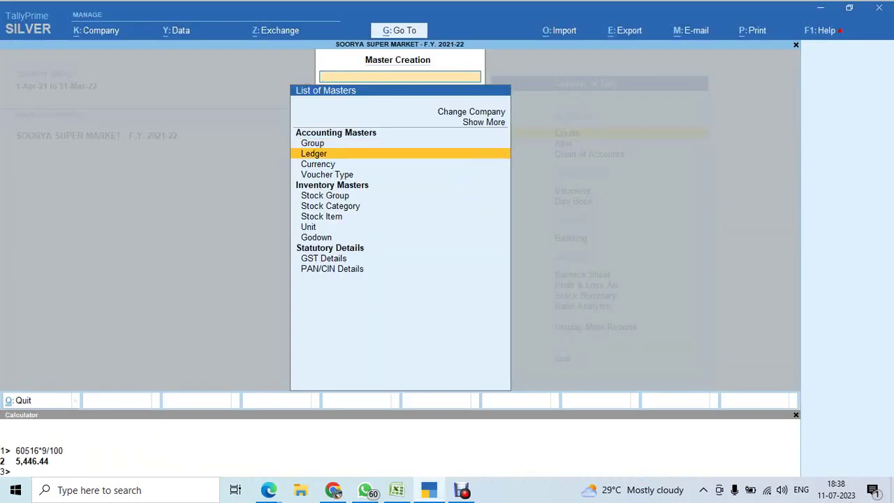
key(Return)
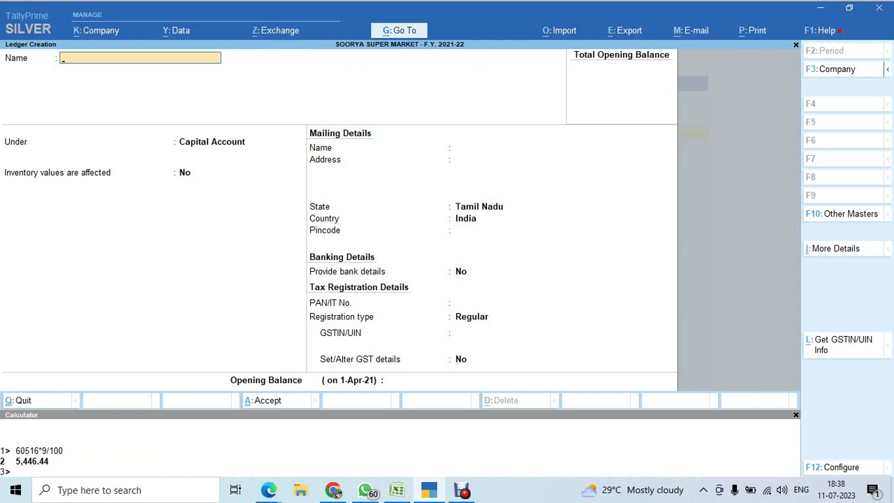
text(GST Local Purchase)
key(Return)
text(P)
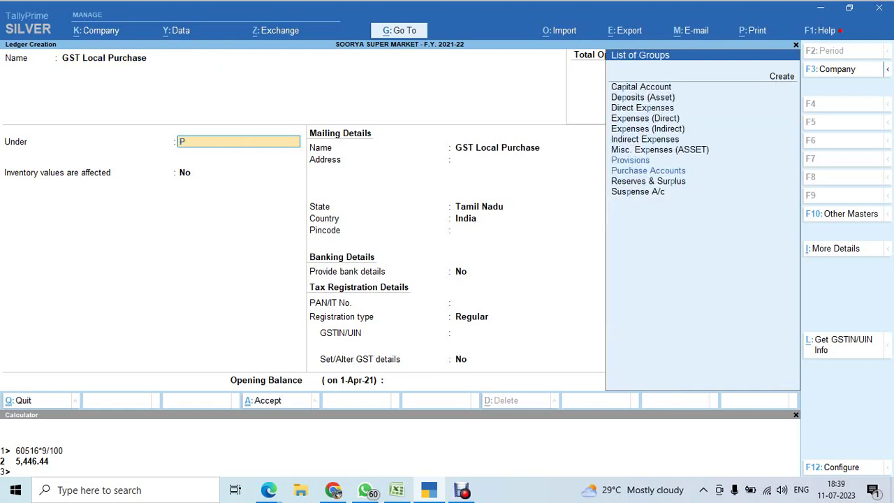
text(ur)
key(Return)
Set its type of supply to Goods, leave opening balance empty, and save.
key(Return)
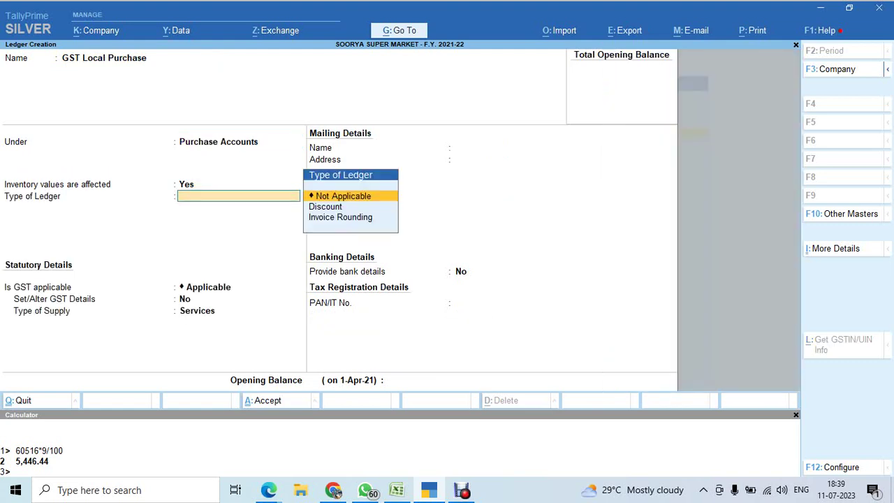
key(Return)
key(Return)
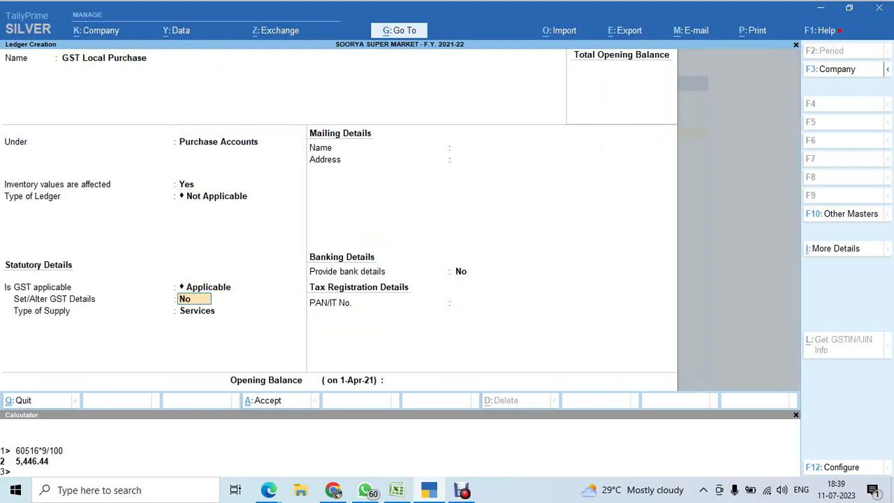
key(Return)
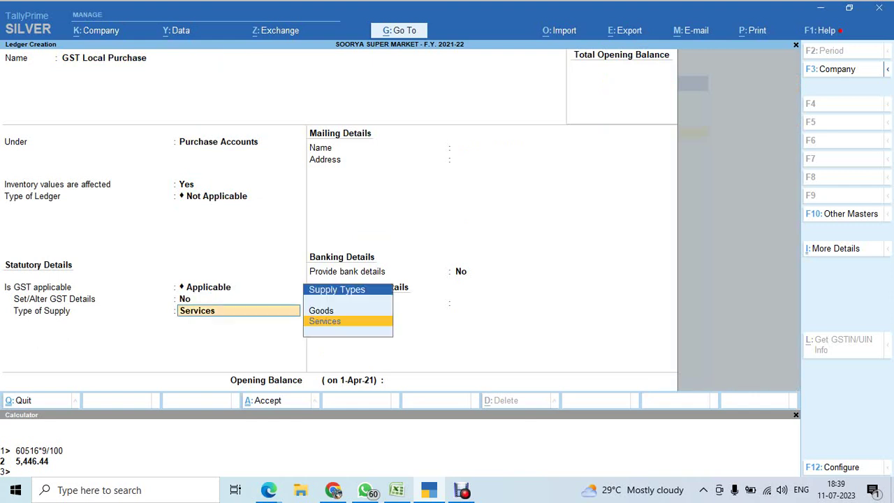
key(Up)
key(Return)
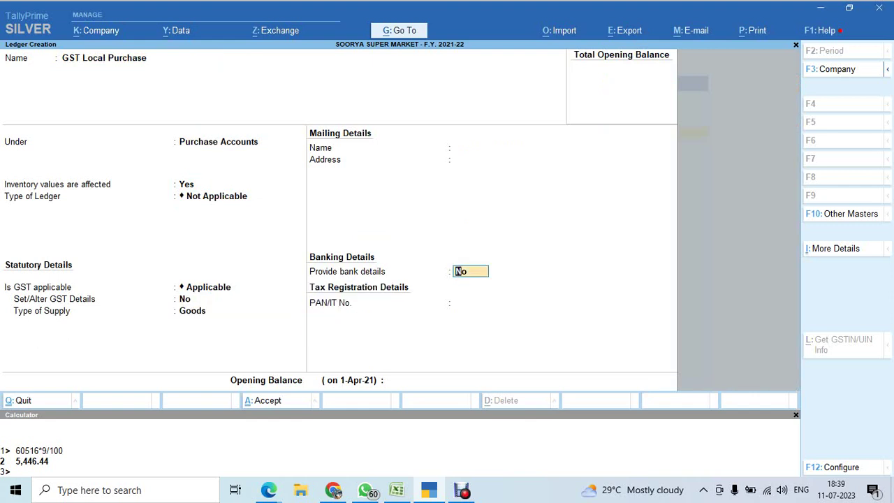
key(Return)
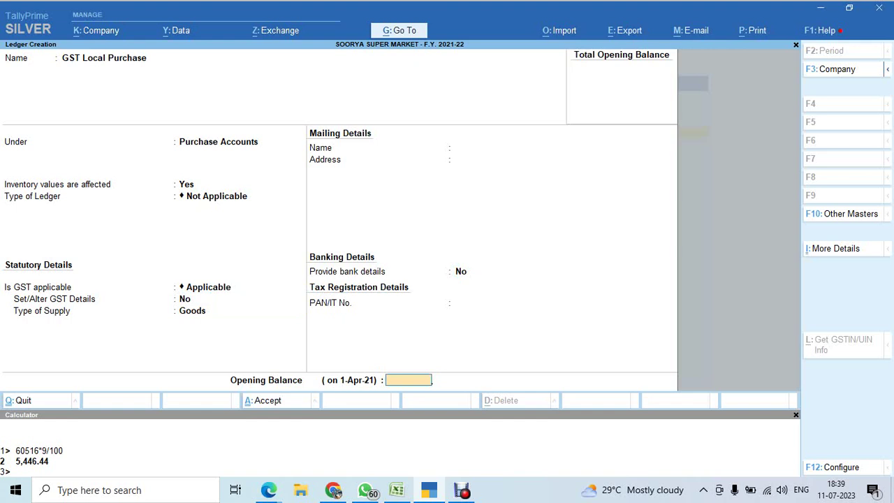
key(Return)
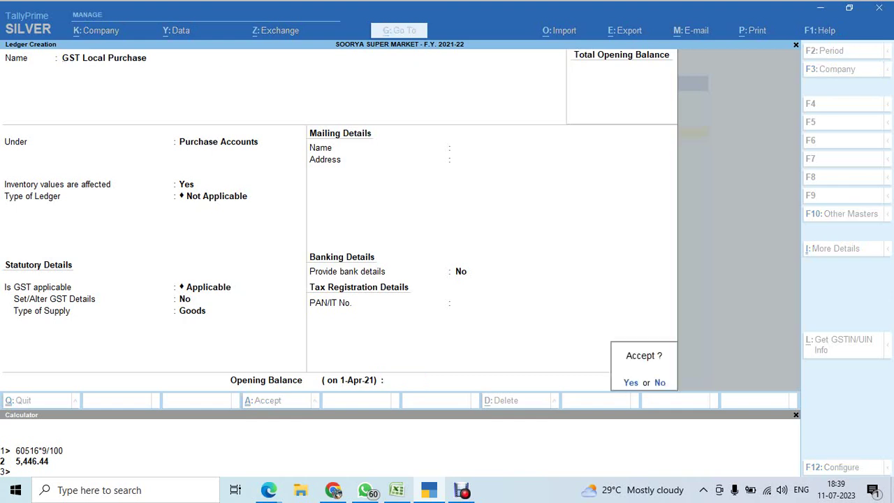
key(Return)
Create and save the 'GST Local Sales' ledger under Sales Accounts with Goods as the type of supply.
text(GST)
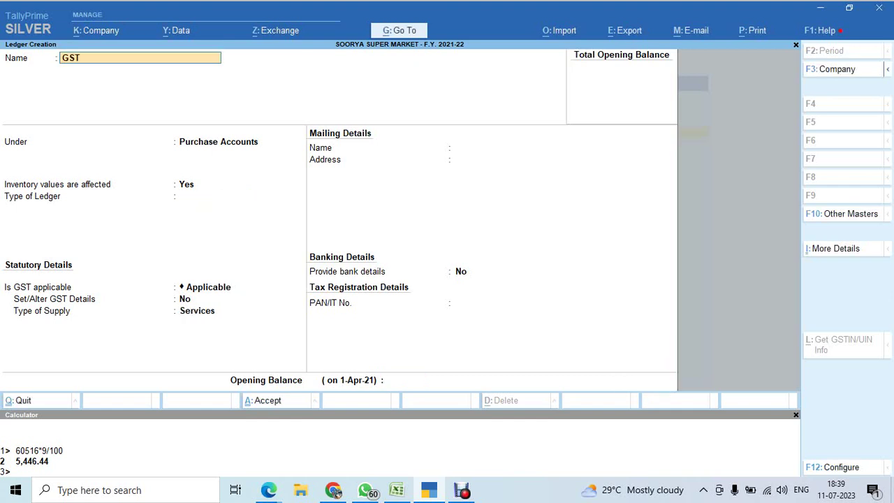
text( Local Sales)
key(Return)
key(Return)
key(BackSpace)
text(Sa)
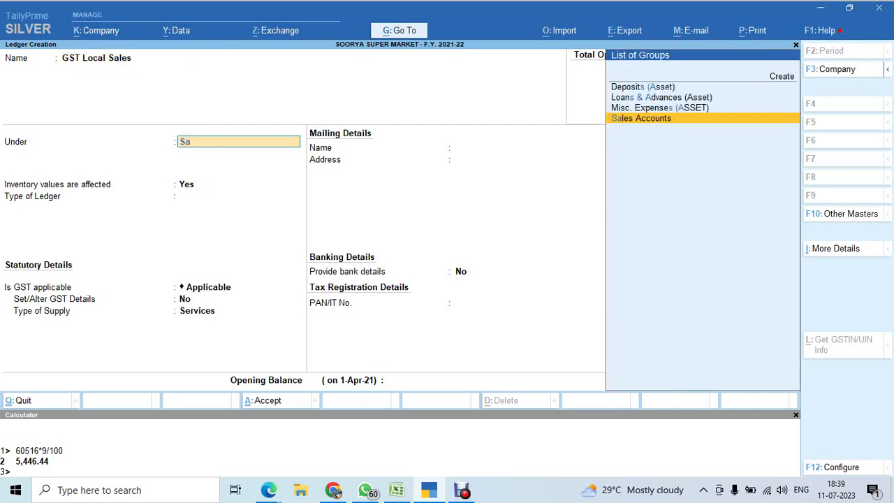
key(Return)
key(Return)
key(Return)
key(Return)
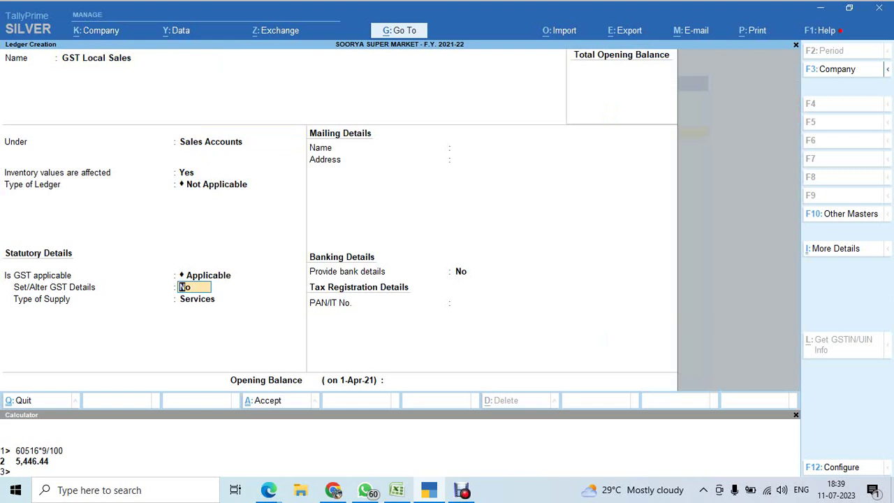
key(Return)
key(Up)
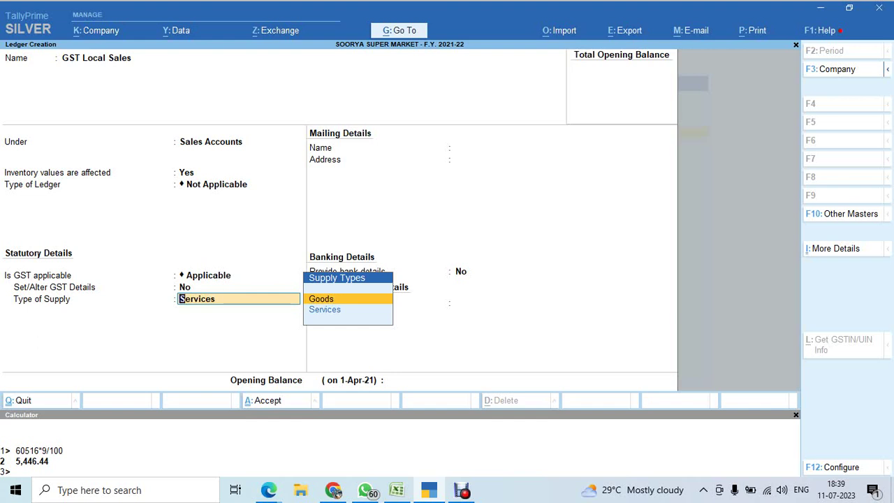
key(Return)
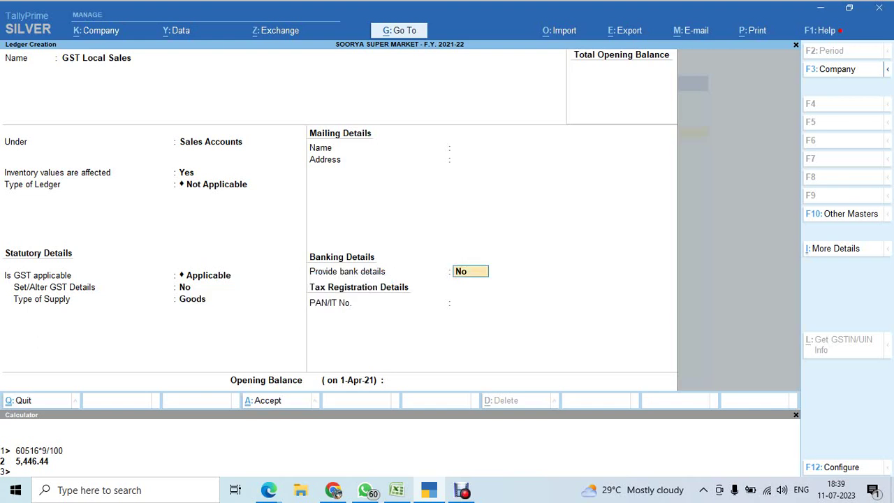
key(Return)
key(Return)
key(Return)
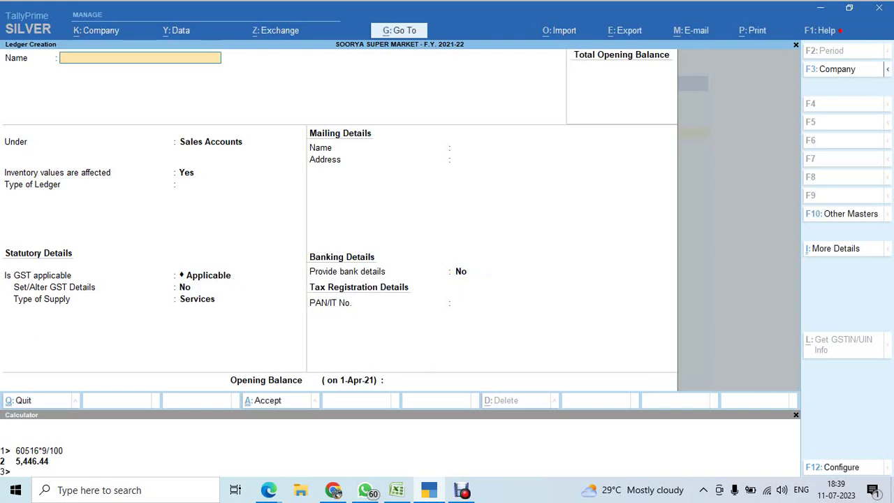
Admit the person waiting in the Google Meet call, then return to TallyPrime.
key(alt+Tab)
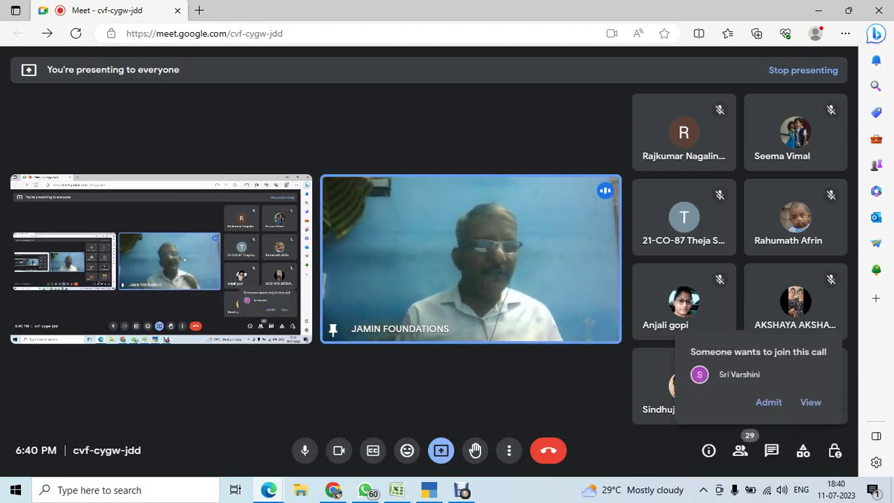
click(769, 402)
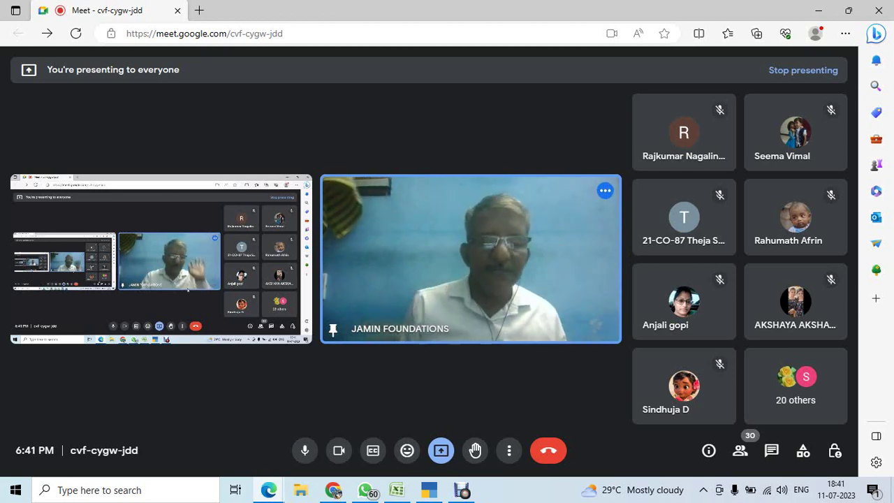
key(alt+Tab)
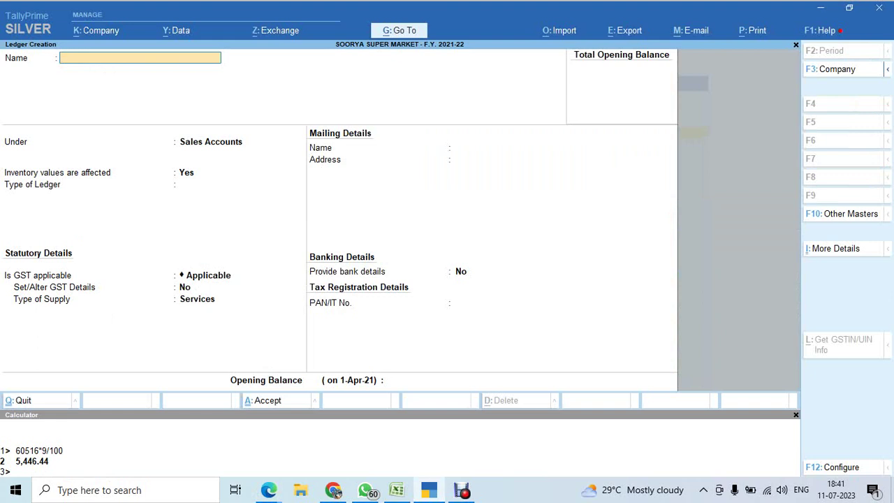
Create and save the 'Input CGST' ledger under Duties & Taxes as a GST Central Tax duty.
text(Input CGST)
key(Return)
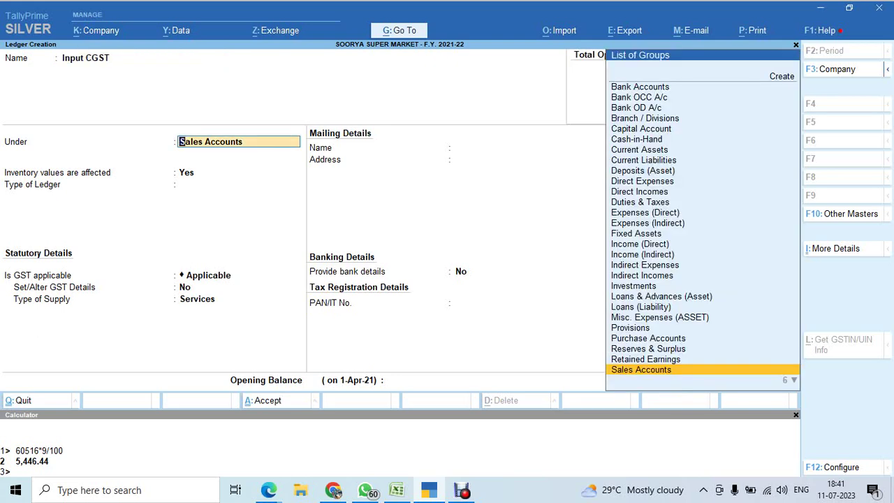
text(DUT)
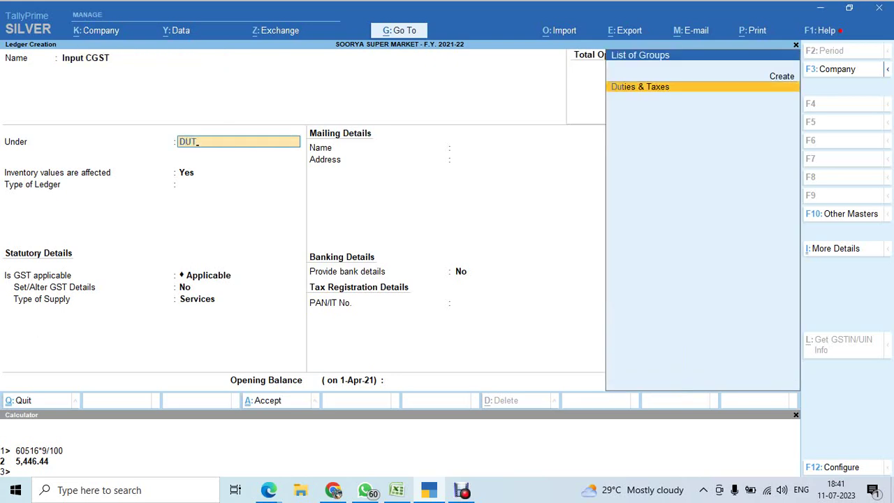
key(Return)
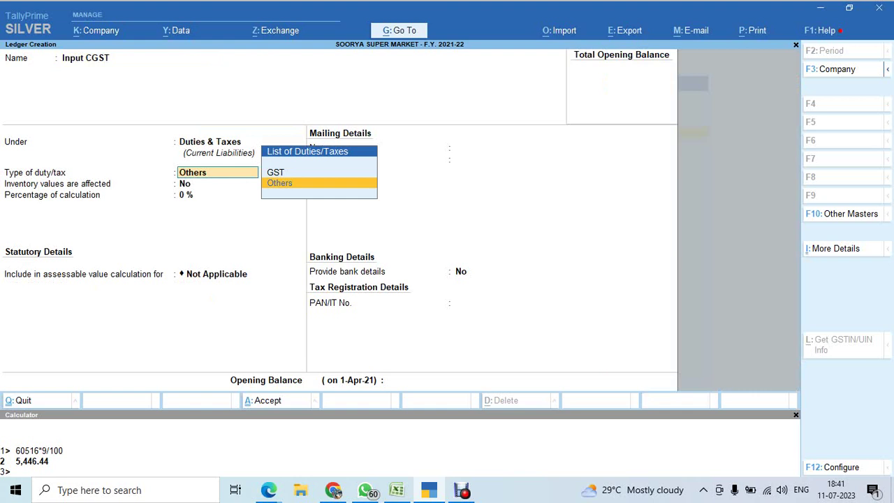
key(Up)
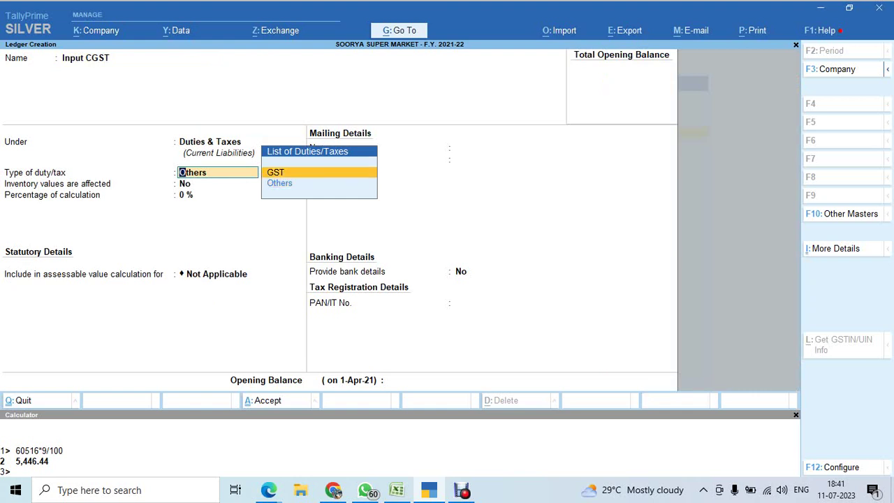
key(Return)
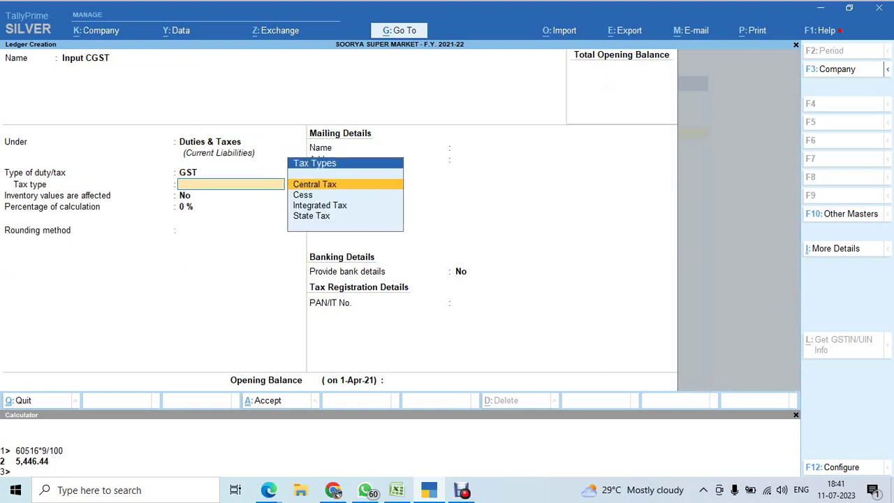
key(Return)
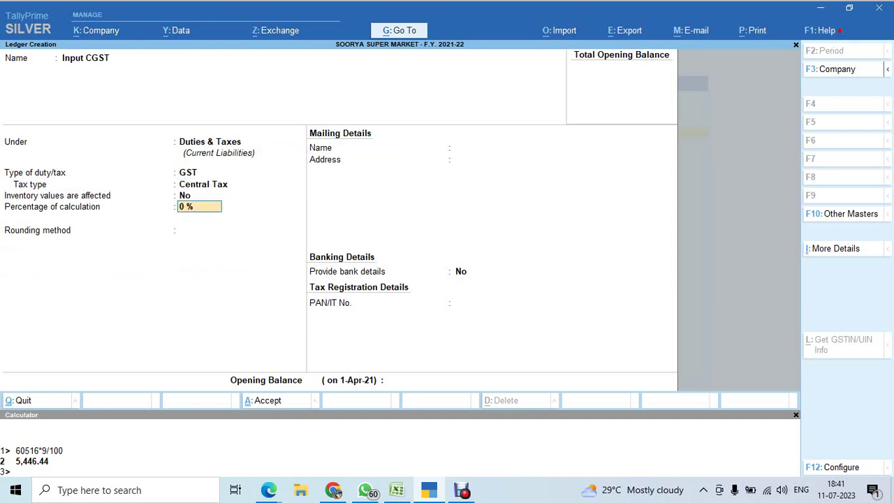
key(ctrl+a)
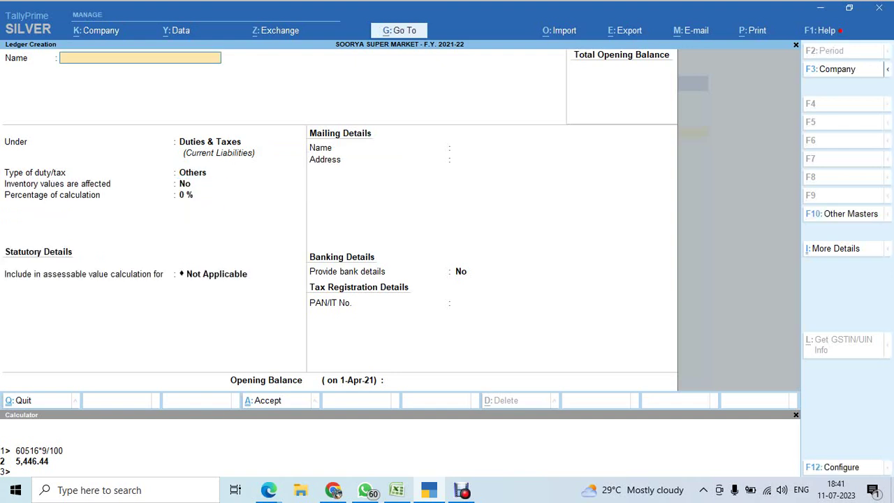
Create and save the 'Input SGST' ledger under Duties & Taxes as a GST State Tax duty.
text(Input SGST)
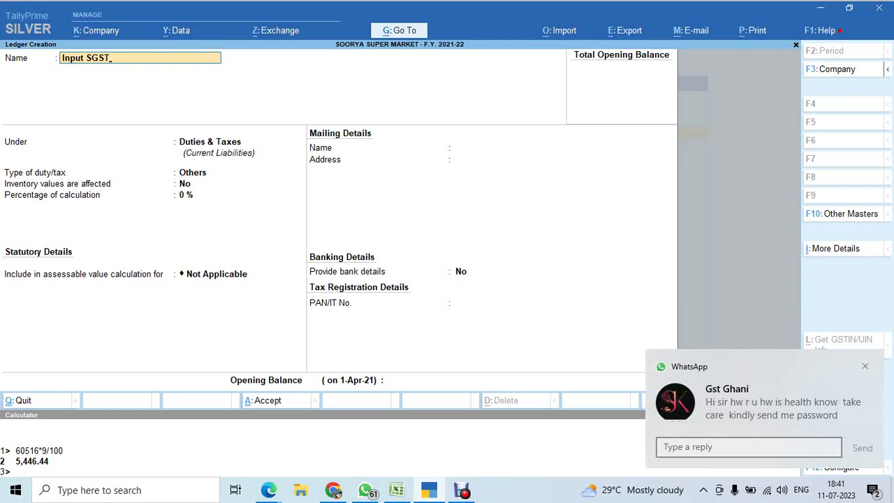
key(Return)
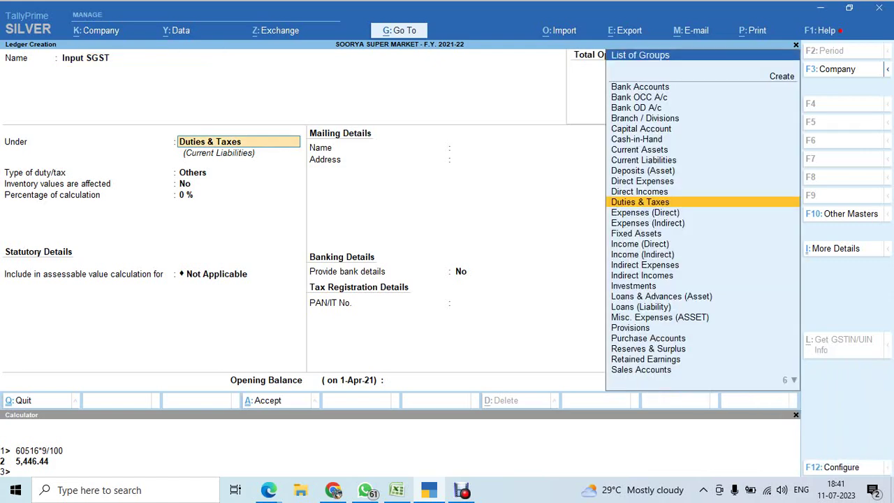
key(Return)
key(Up)
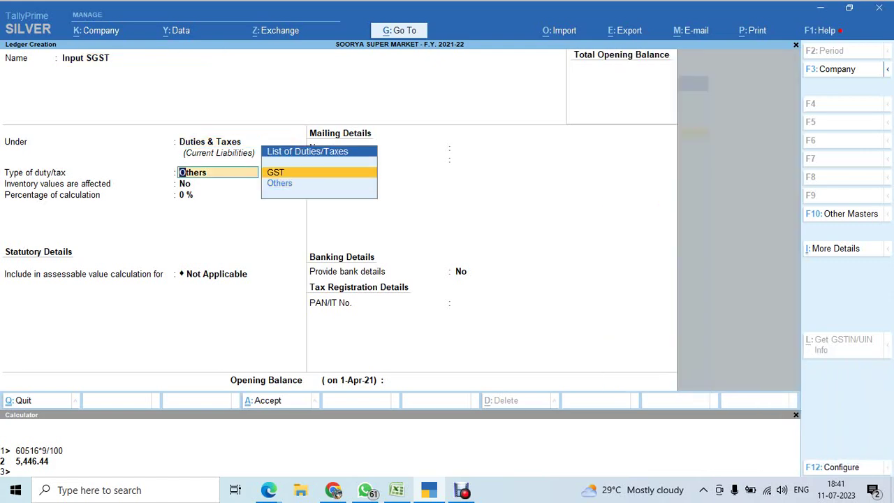
key(Return)
key(Down)
key(Down)
key(Down)
key(Return)
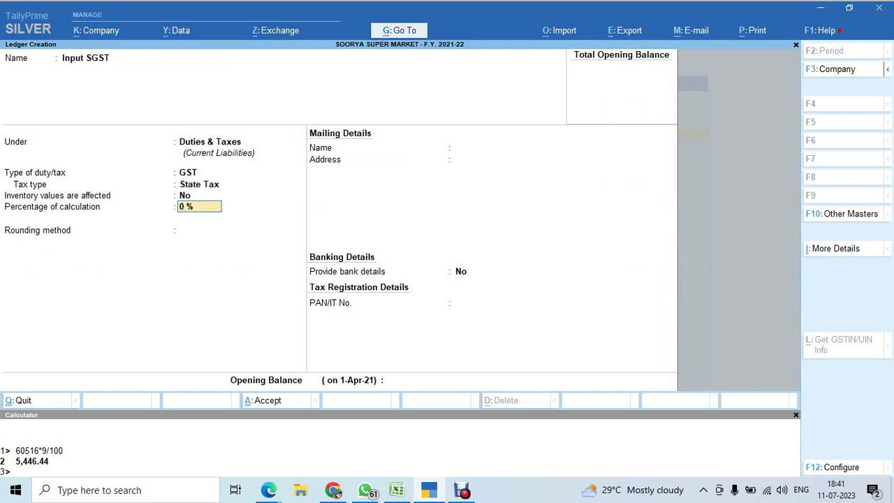
key(ctrl+a)
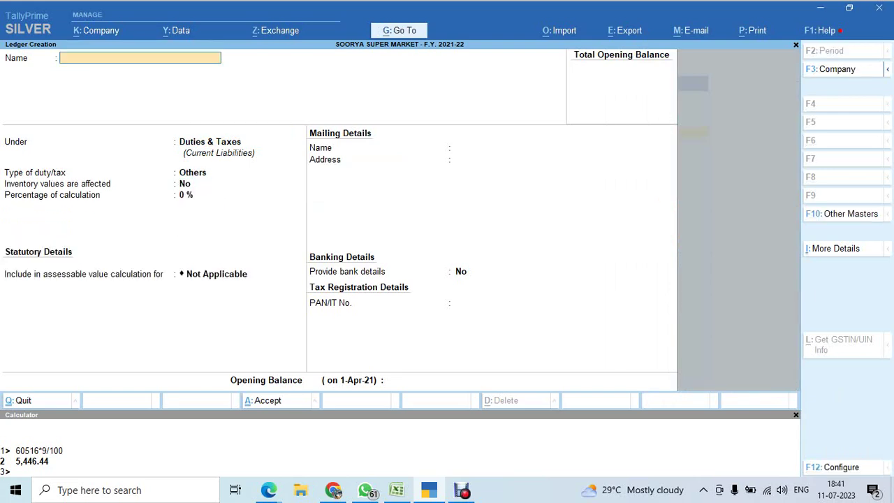
Save the 'Output SGST' ledger under Duties & Taxes with GST as its duty type.
text(Output SGST)
key(Return)
key(Return)
key(Up)
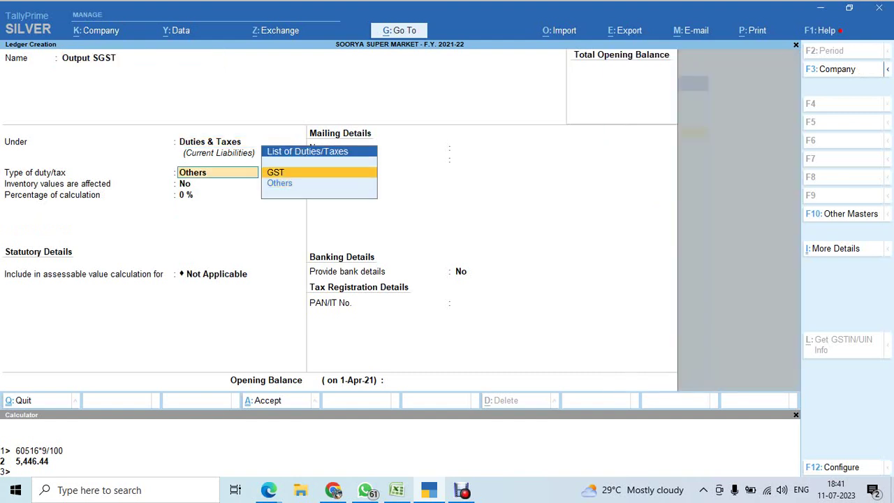
key(Return)
key(Return)
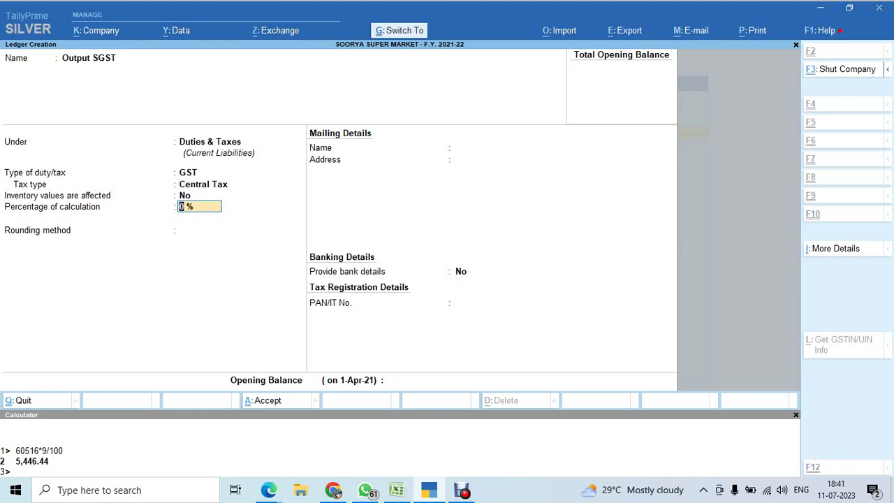
key(ctrl+a)
Discard the rejected duplicate 'Output SGST' ledger and leave creation for the list of masters.
text(Outpu)
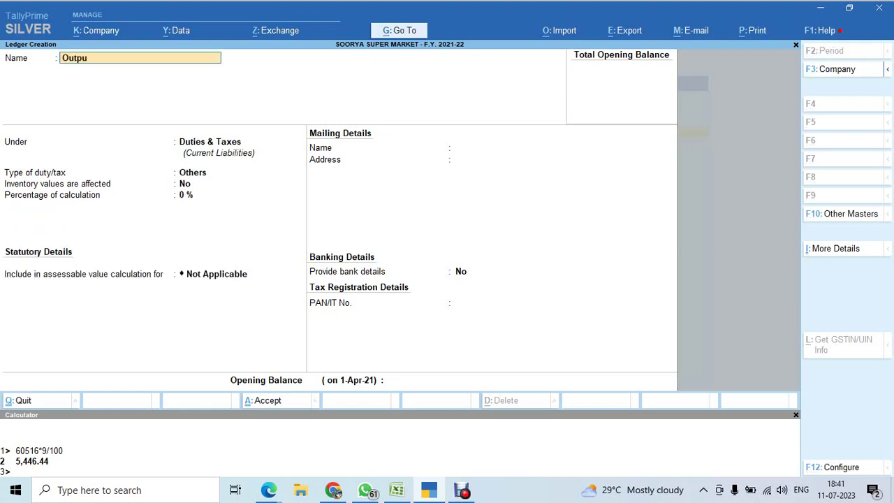
text(t SGST)
key(Return)
key(Escape)
key(Escape)
key(y)
key(alt+Tab)
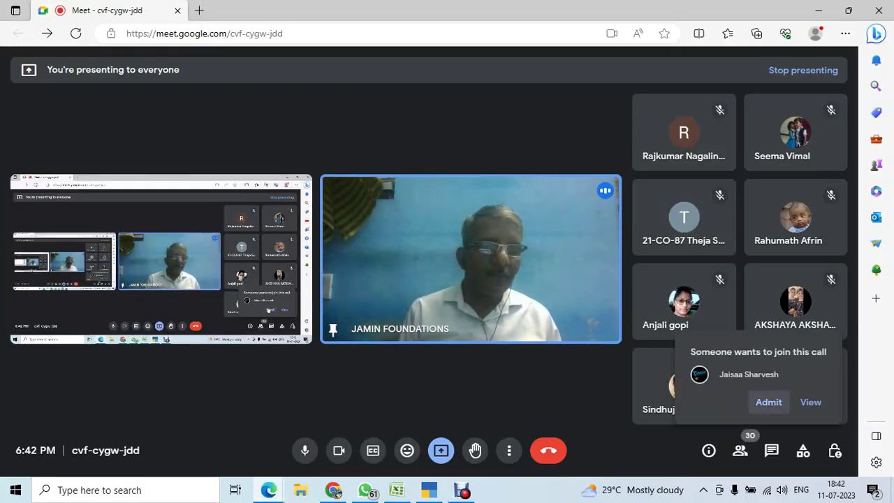
key(alt+Tab)
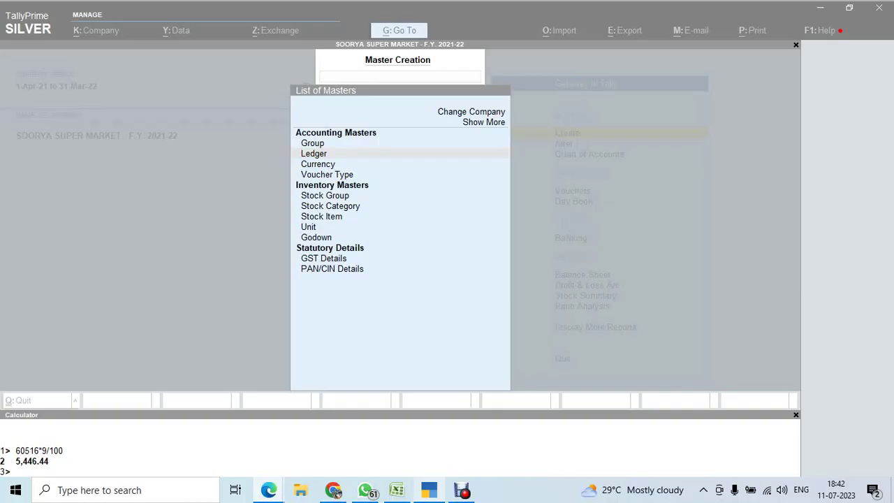
key(Return)
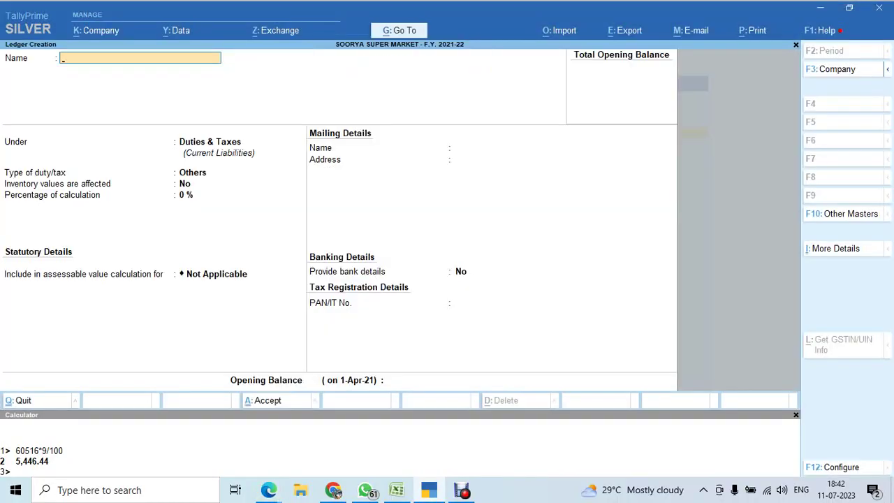
key(Escape)
key(Escape)
key(Down)
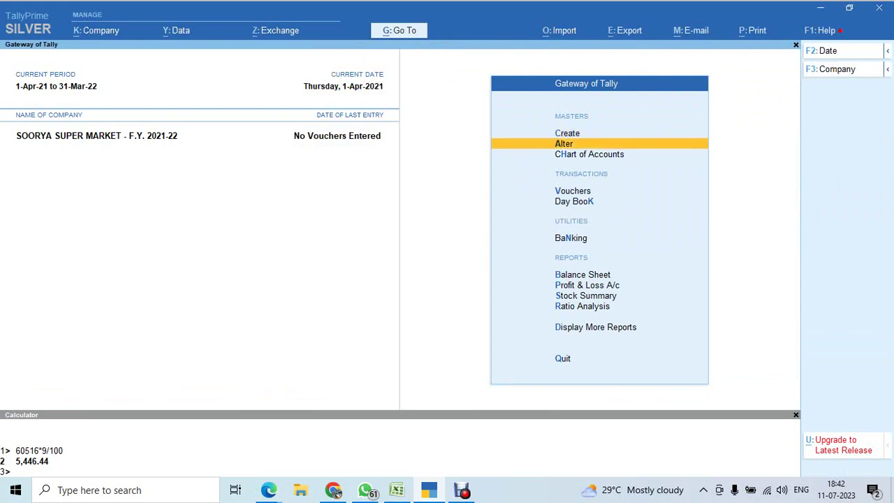
key(Return)
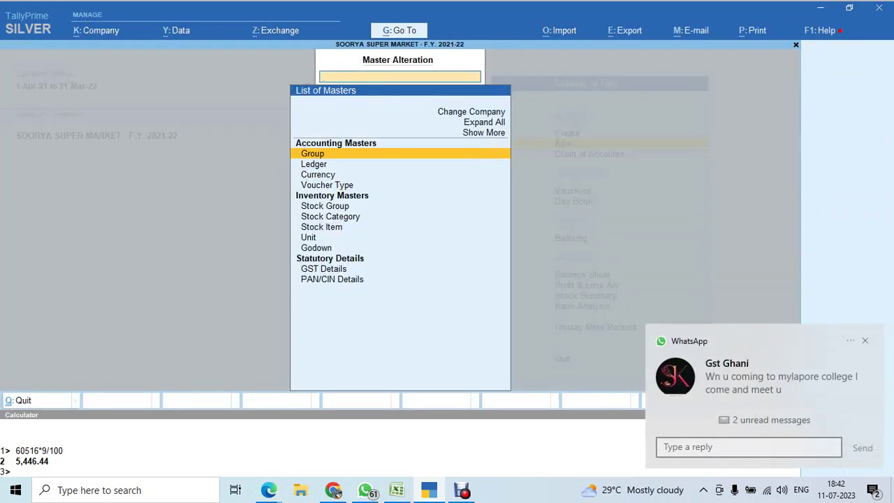
click(748, 447)
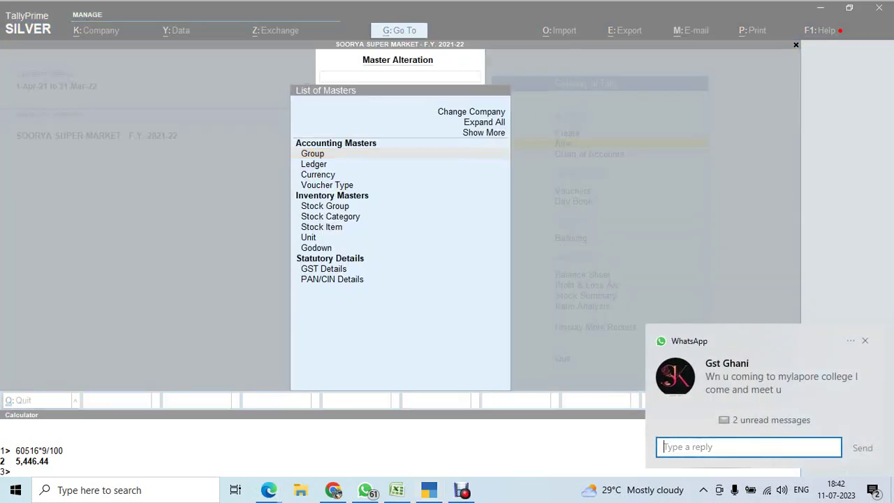
text(OK SIR I TALK L)
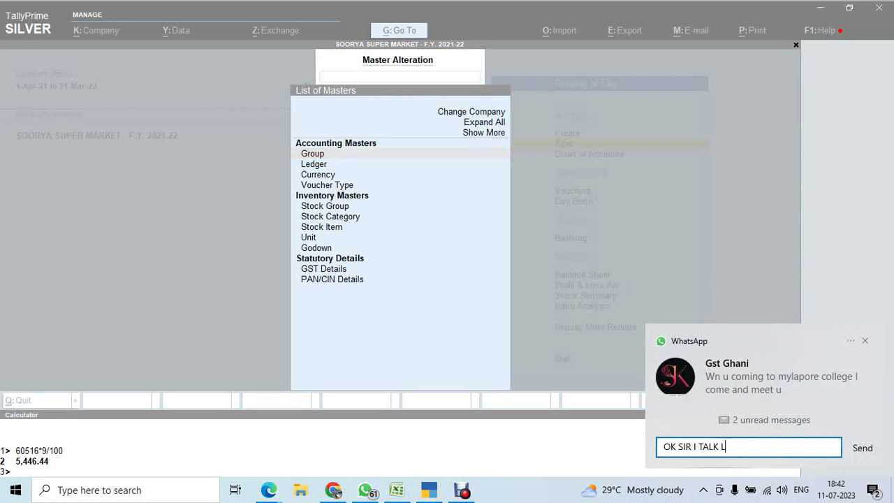
text(ATER I AM IN CLASS)
key(shift+Return)
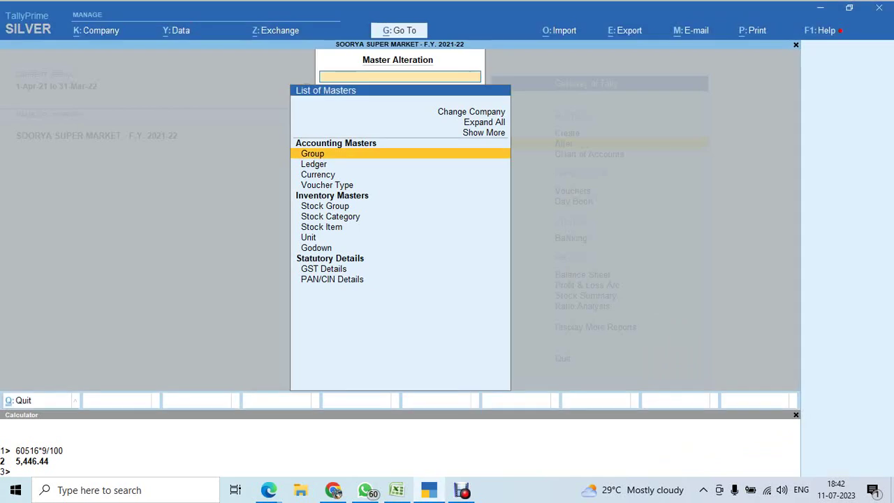
key(Down)
key(Return)
key(Down)
key(Down)
key(Down)
key(Down)
key(Down)
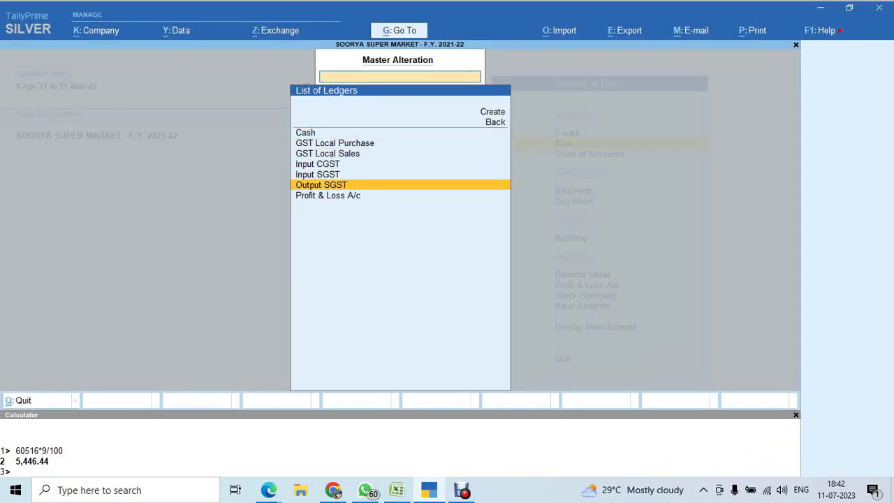
key(Escape)
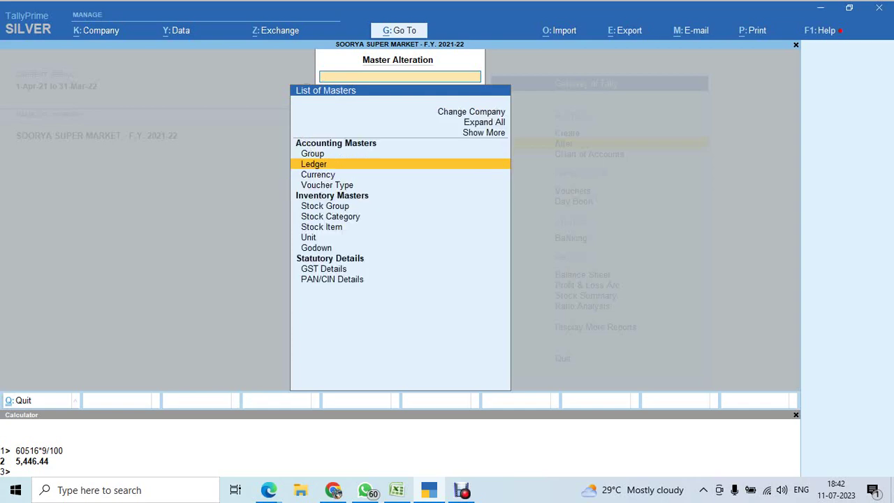
key(Escape)
key(Up)
key(Return)
key(Down)
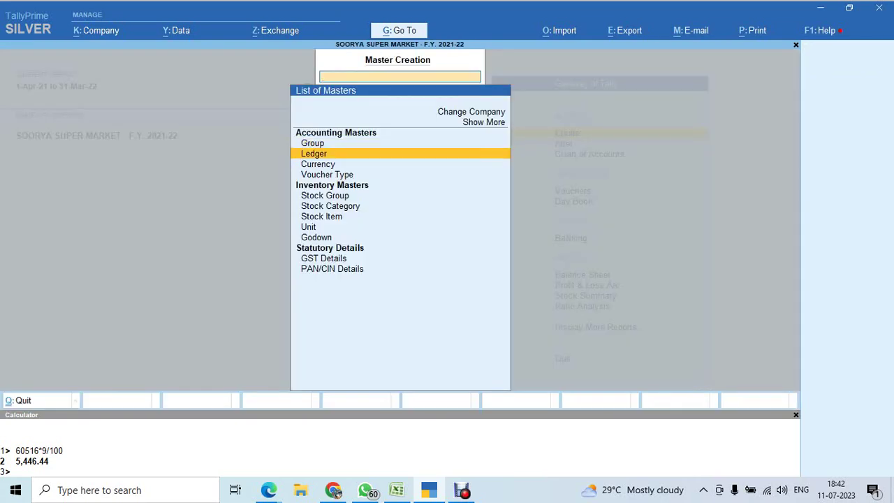
key(Return)
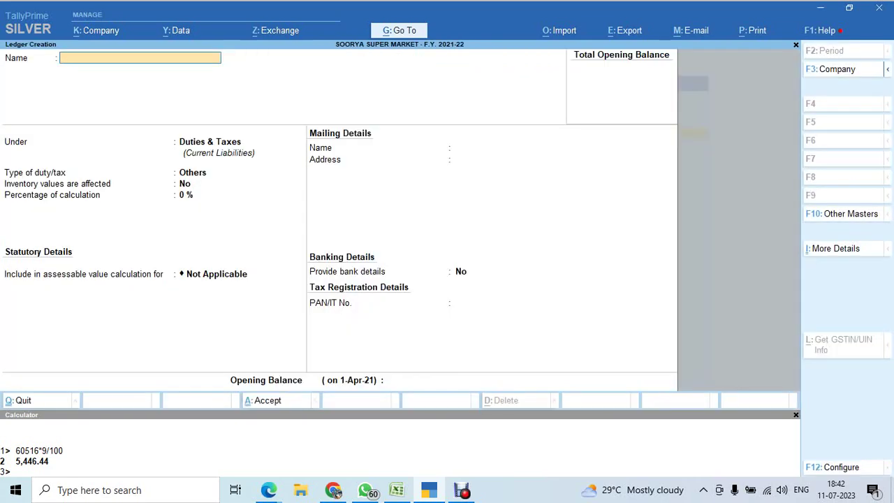
Create and save 'Output CGST' under Duties & Taxes as GST Central Tax at a 9% rate.
text(Output CGST)
key(Return)
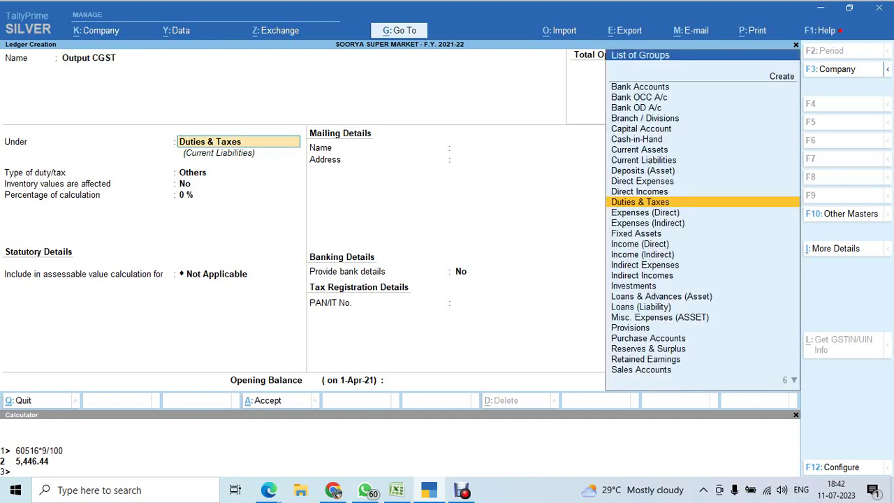
key(Return)
key(Up)
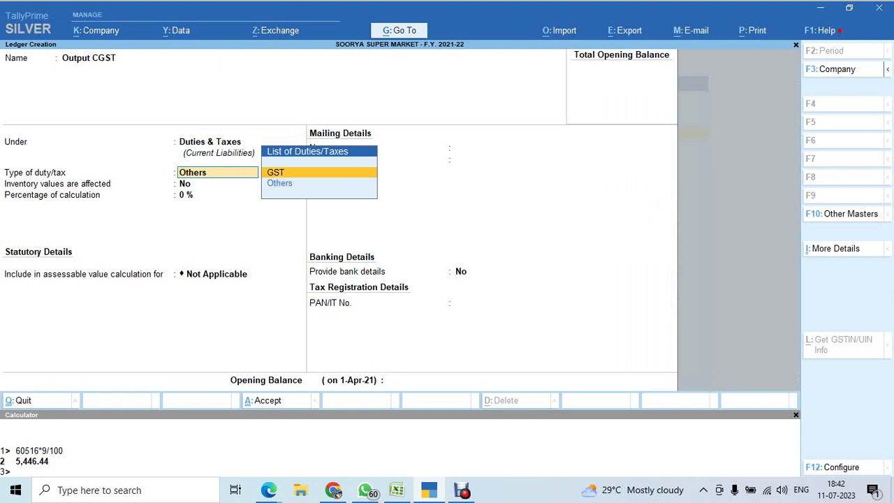
key(Return)
key(Down)
key(Down)
key(Down)
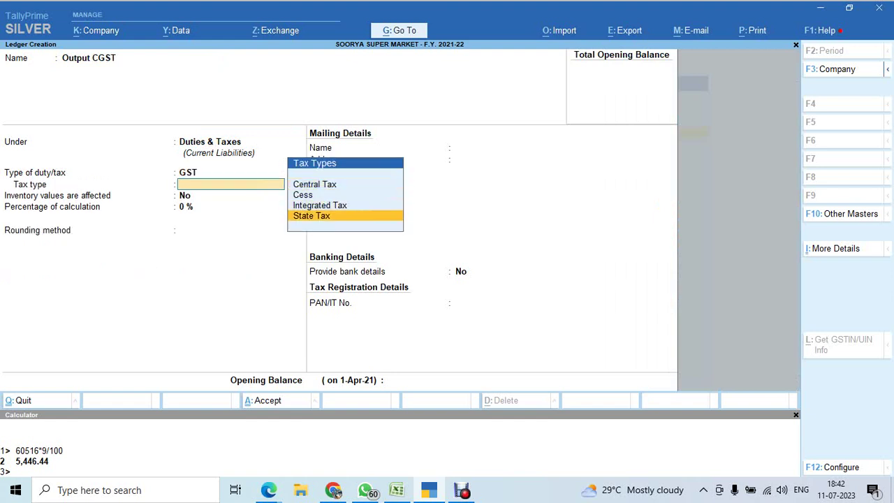
key(Up)
key(Up)
key(Up)
key(Return)
text(9)
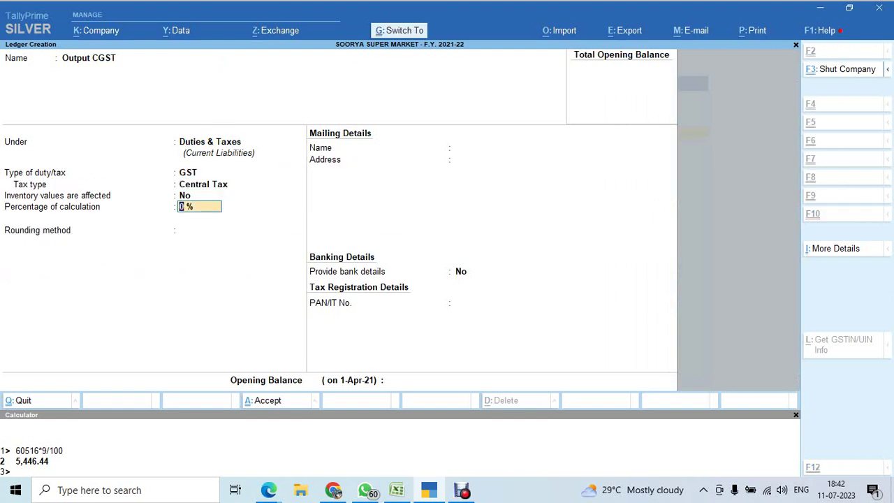
key(ctrl+a)
key(Escape)
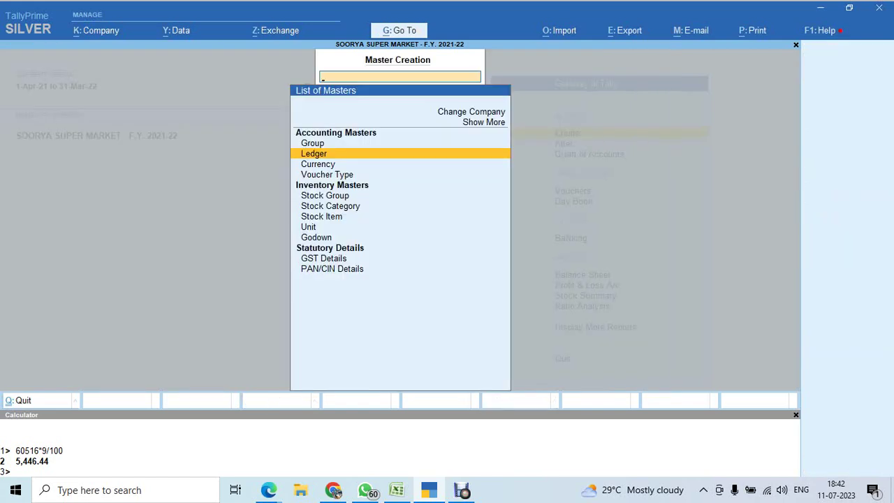
Open the existing 'Output SGST' ledger for alteration.
key(Escape)
key(Down)
key(Return)
key(Down)
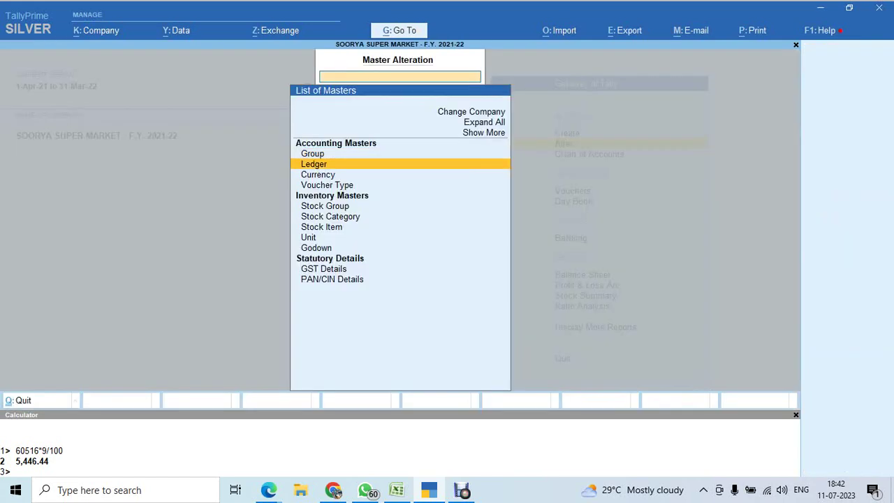
key(Return)
key(Down)
key(Down)
key(Down)
key(Down)
key(Down)
key(Down)
key(Return)
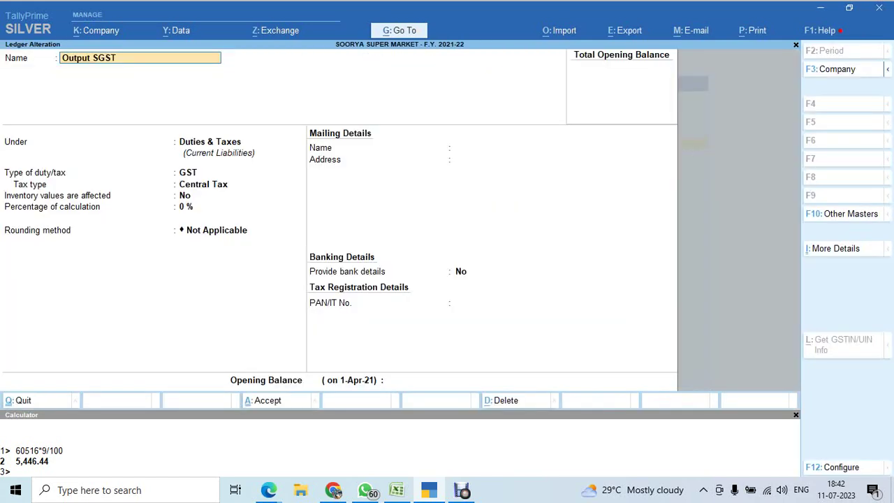
Set the Output SGST ledger's tax type to State Tax.
key(Return)
key(Return)
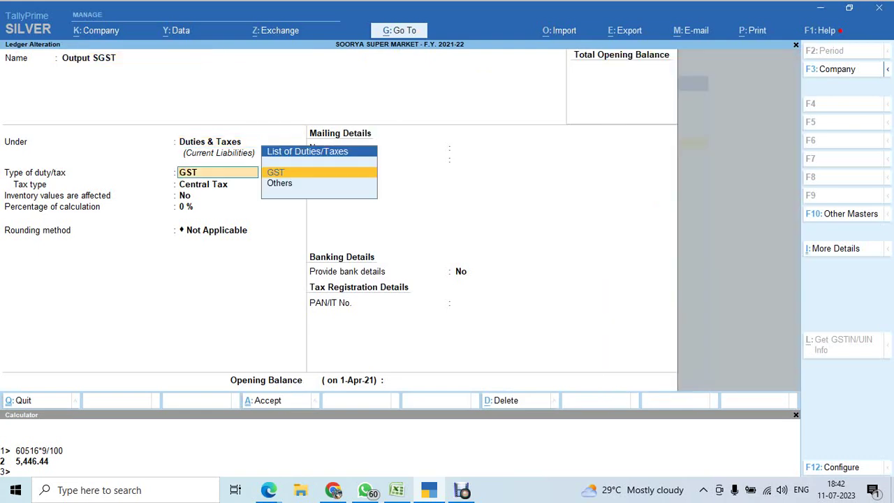
key(Return)
key(Down)
key(Down)
key(Down)
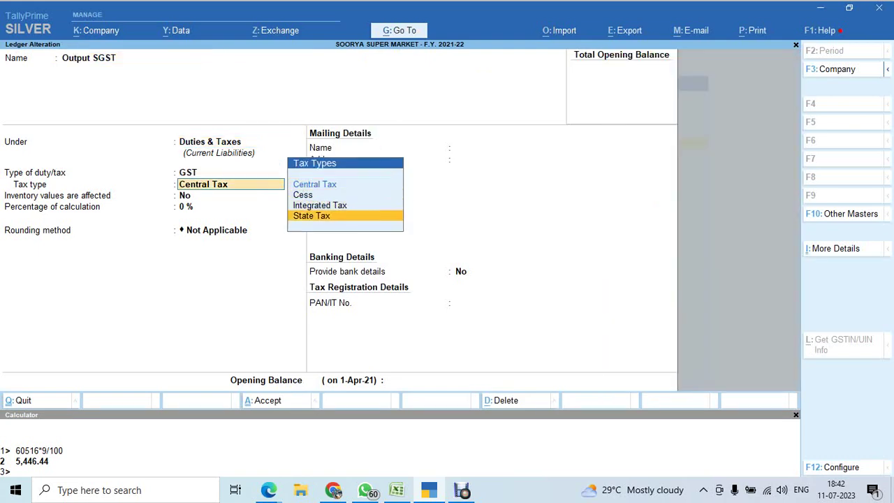
key(Return)
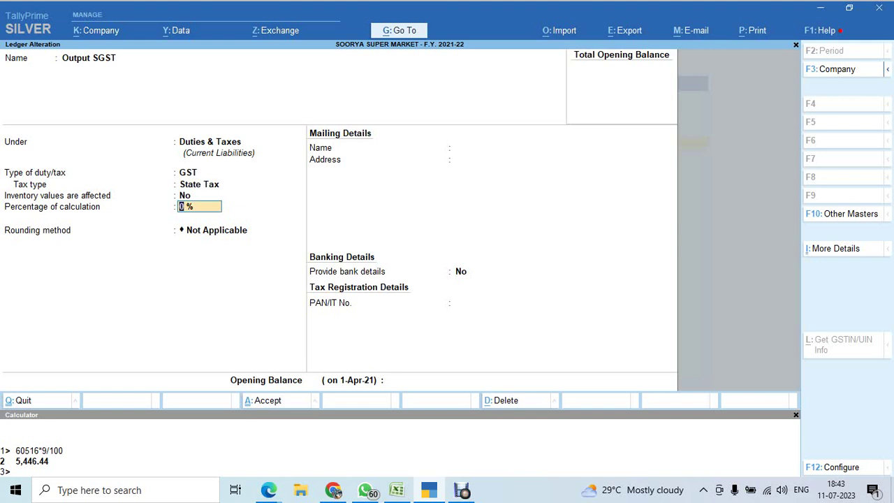
Keep Output SGST's tax type as State Tax and save the ledger.
key(BackSpace)
key(BackSpace)
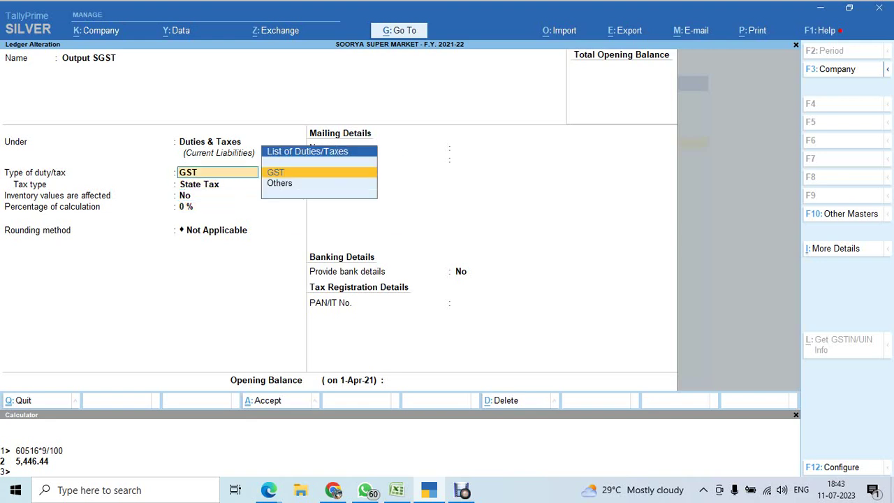
key(Return)
key(Up)
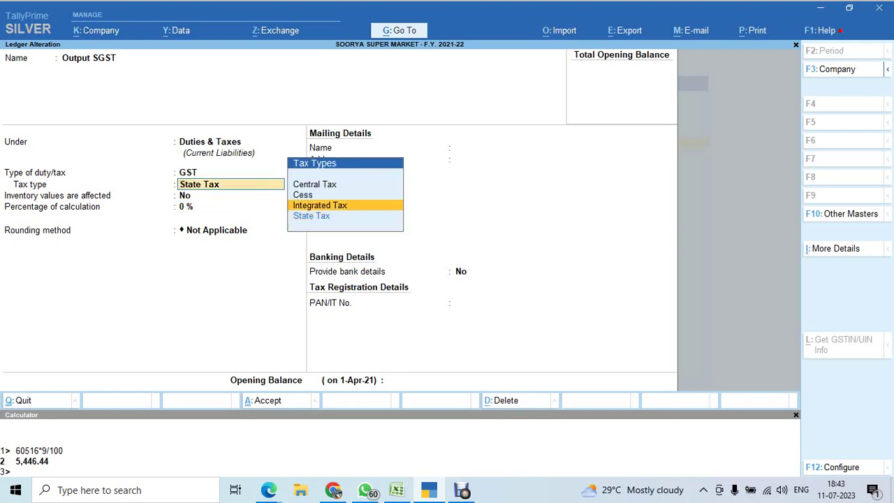
key(Down)
key(Return)
key(ctrl+a)
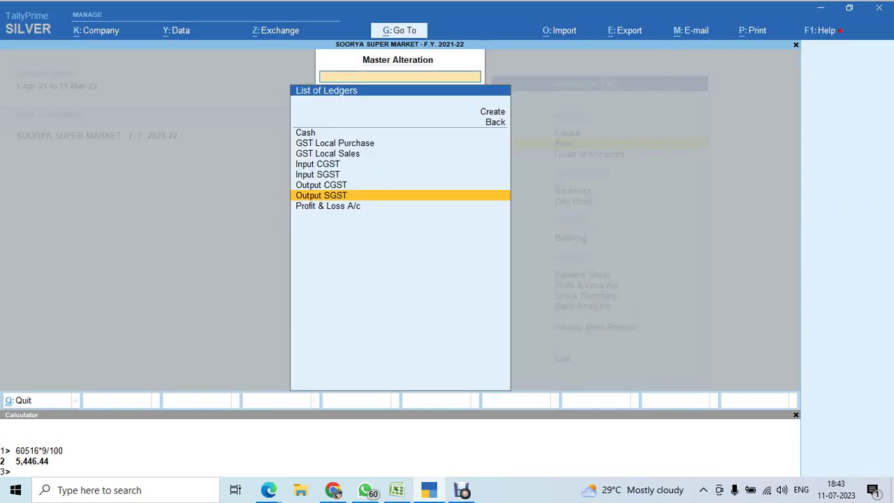
Add ledgers 'CGST Payable' and 'SGST Payable', both grouped under Current Liabilities.
key(Up)
key(Up)
key(Up)
key(Up)
key(Up)
key(Up)
key(Up)
key(Up)
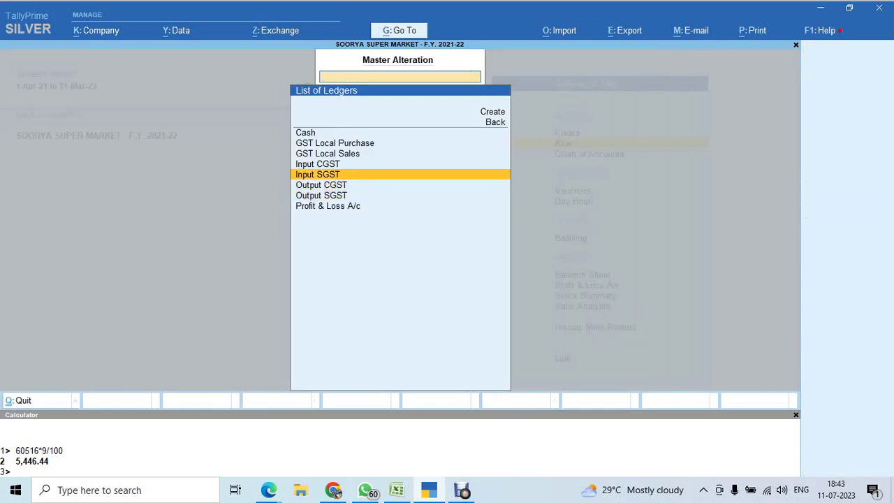
key(Return)
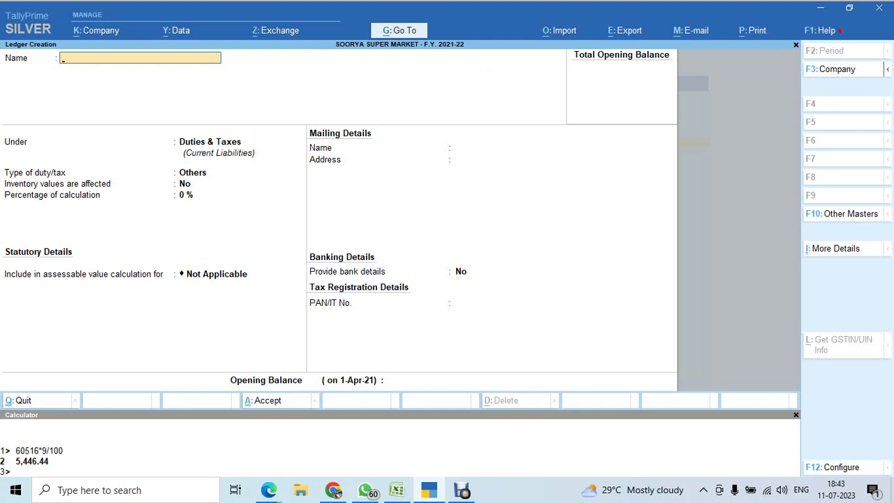
text(CGST Payable)
key(Return)
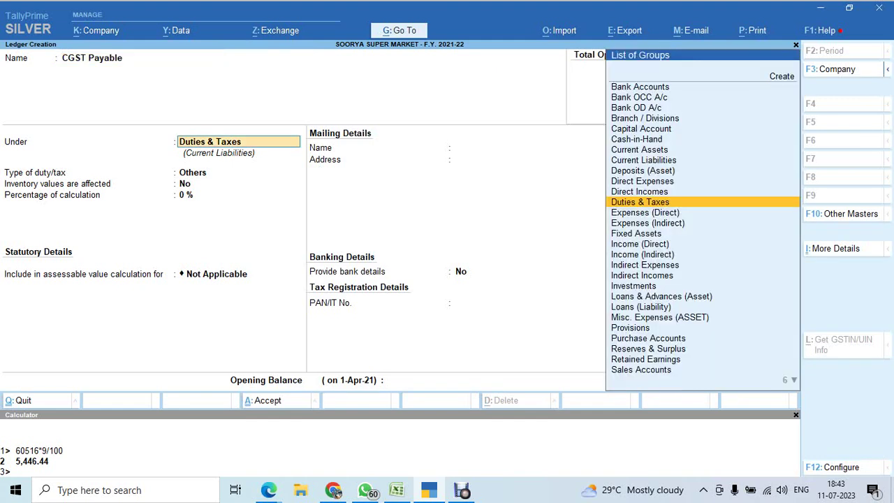
text(Cur)
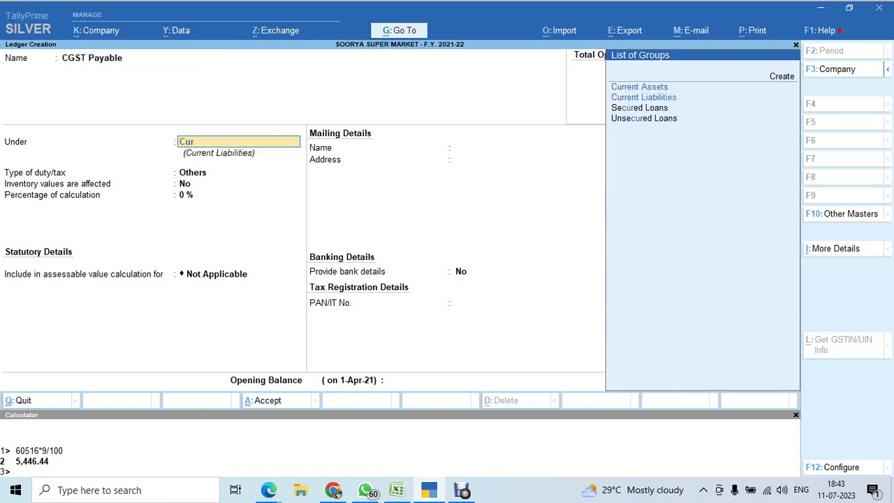
key(Down)
key(Return)
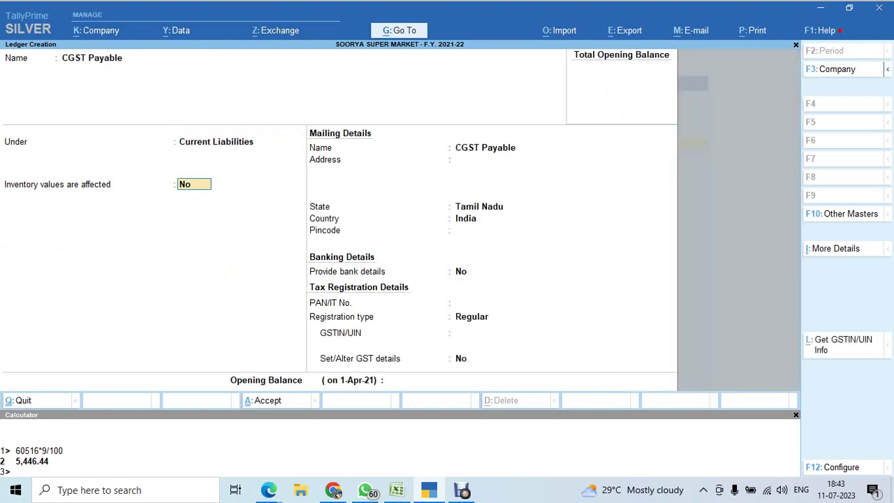
key(ctrl+a)
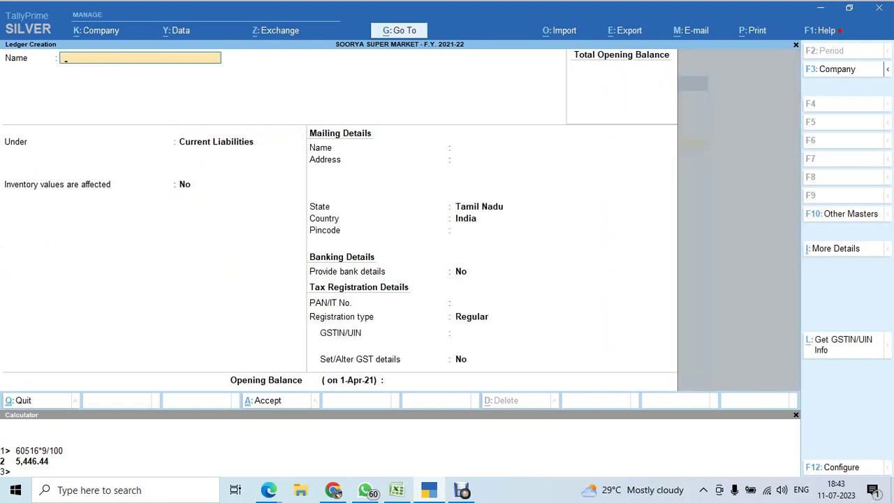
text(SGST Paya)
key(Return)
key(Return)
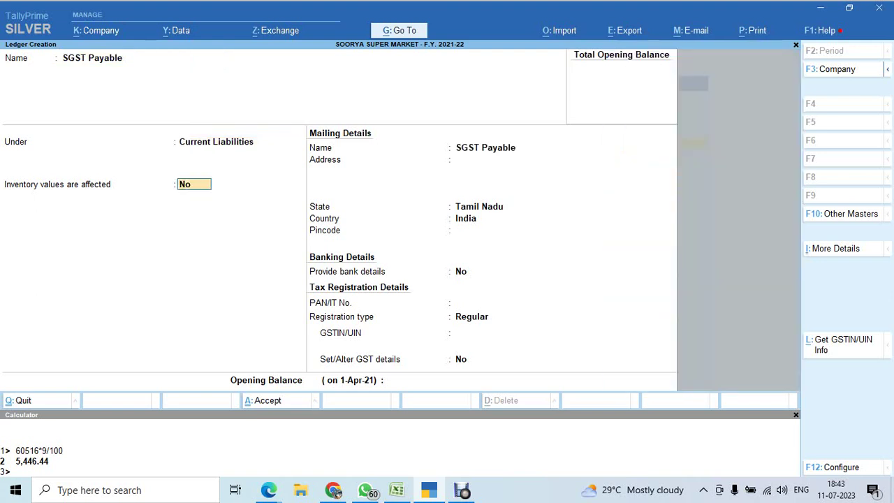
key(ctrl+a)
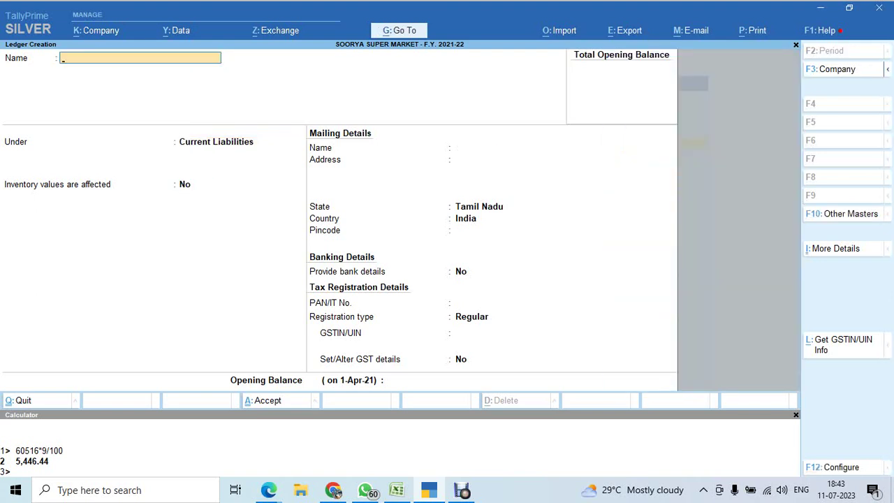
Save a 'Round Off' ledger under Indirect Expenses with GST and assessable value not applicable.
text(Roun D off)
key(BackSpace)
key(BackSpace)
key(BackSpace)
text(of)
text(ff)
key(Return)
text(Ind)
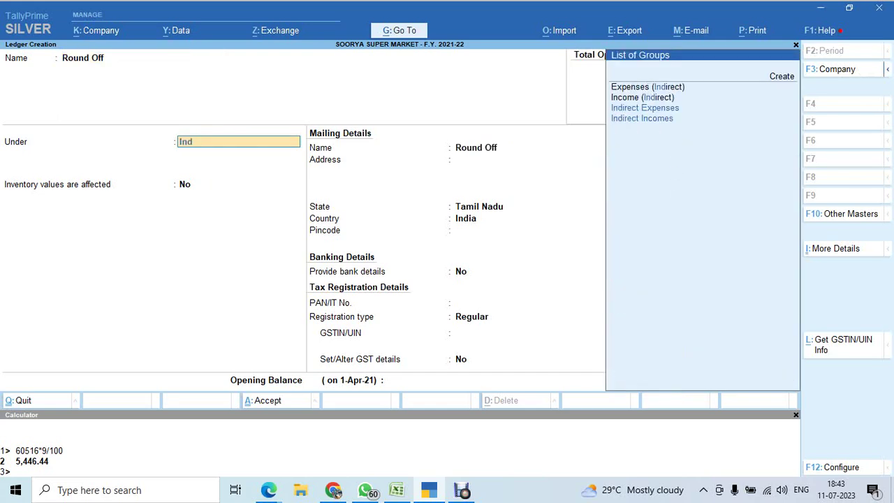
key(Return)
key(Return)
key(Return)
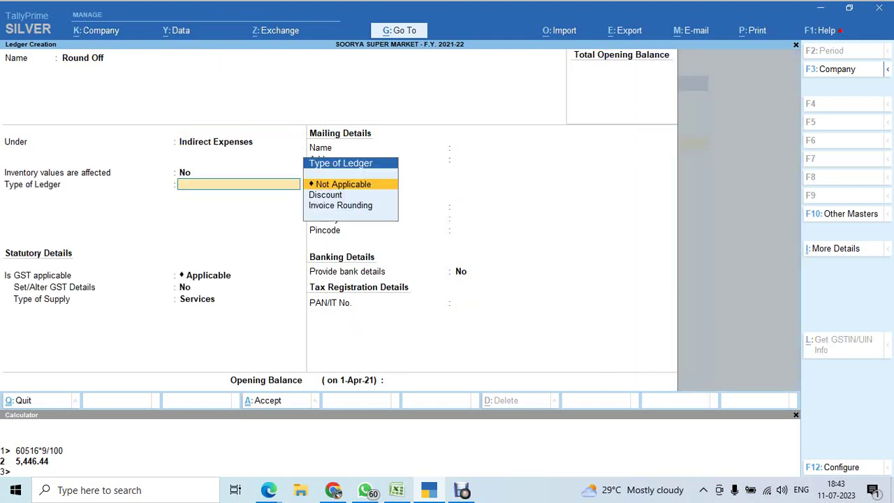
key(Down)
key(Return)
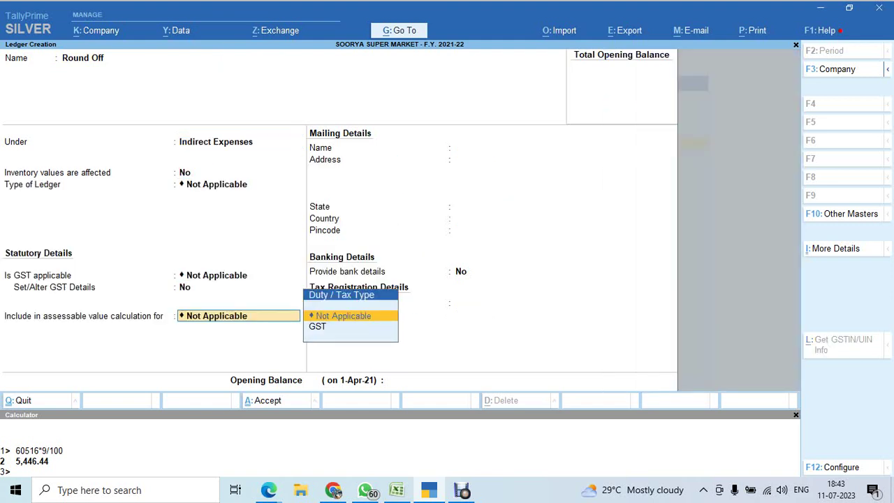
key(Return)
key(ctrl)
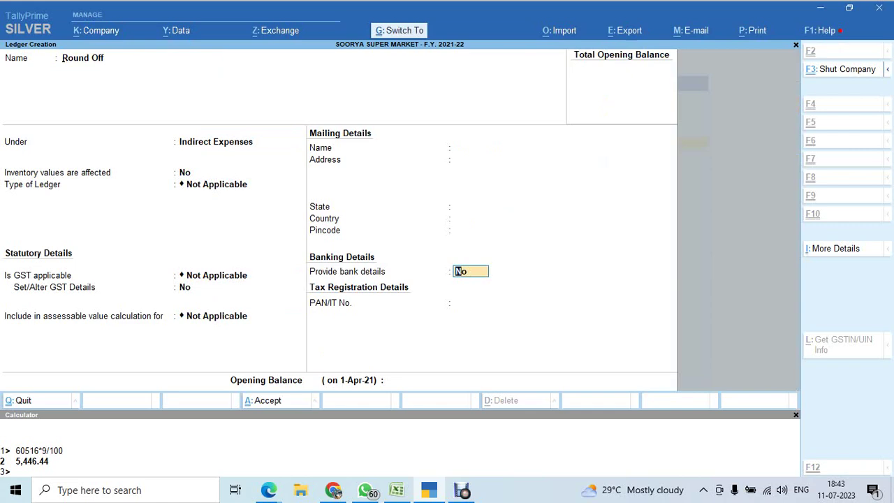
key(ctrl+a)
key(alt+Tab)
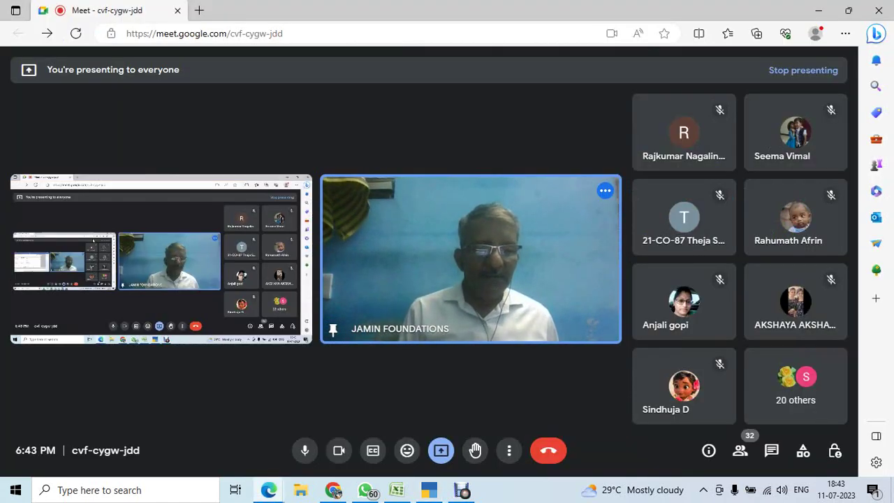
Close Chrome's Downloads and Tally support-files tabs, then bring the Excel workbook forward.
key(alt+Tab)
key(alt+Tab)
key(alt+Tab)
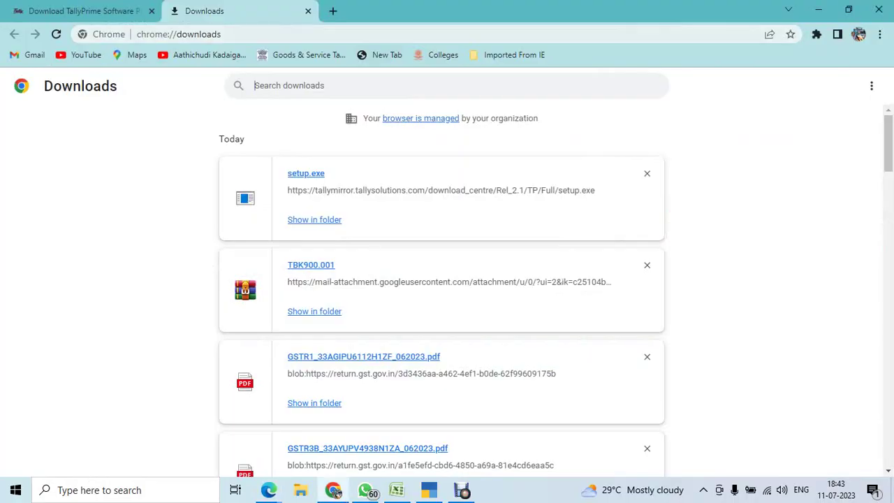
click(308, 11)
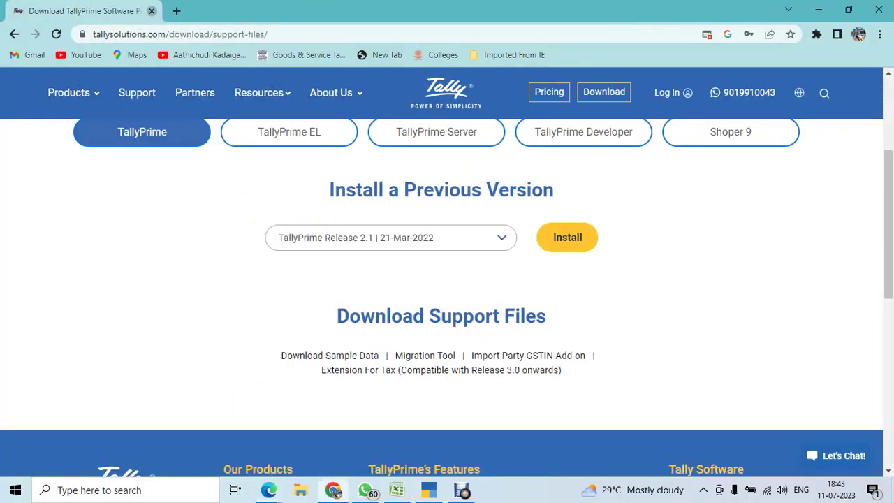
click(151, 11)
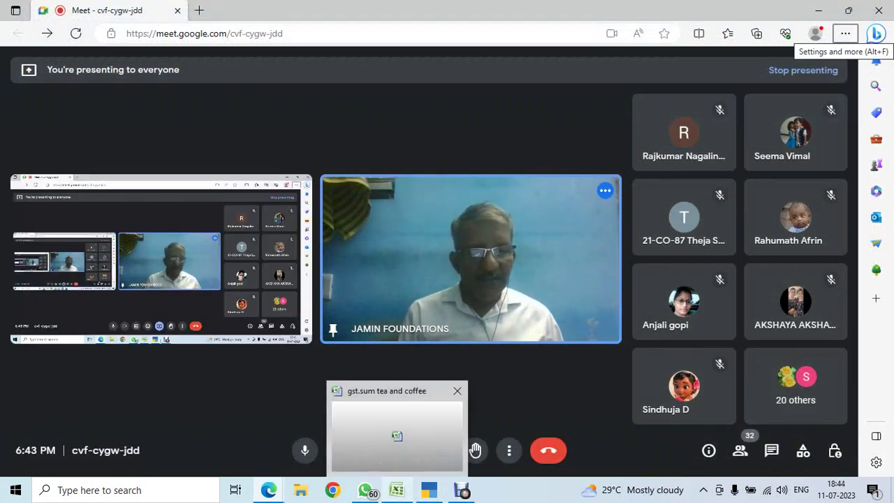
click(396, 490)
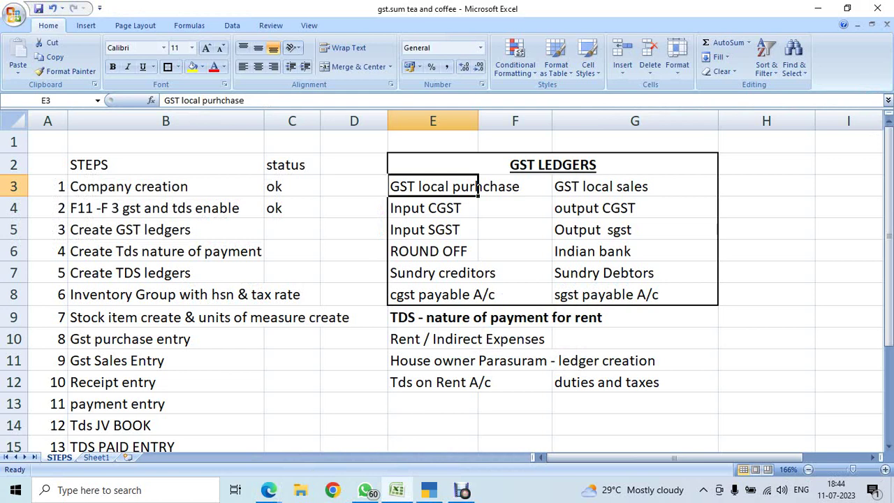
Mark cell H3 beside the GST ledgers table as ok.
click(766, 186)
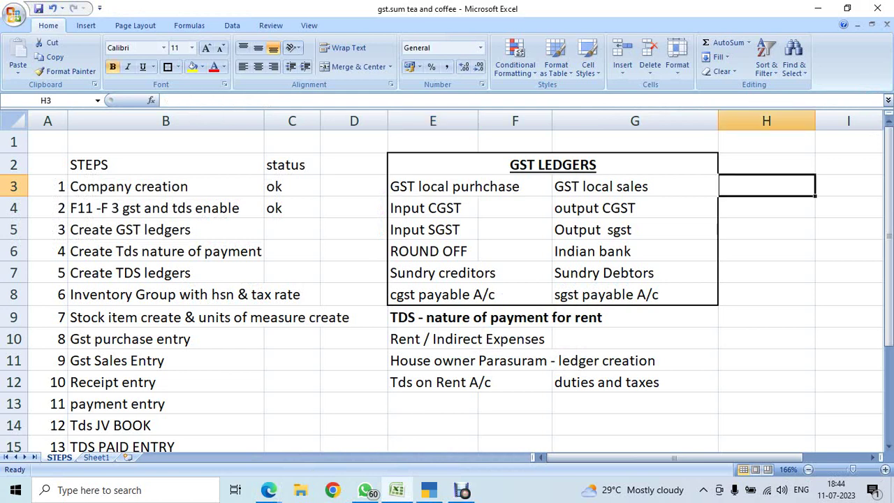
text(ok)
key(Return)
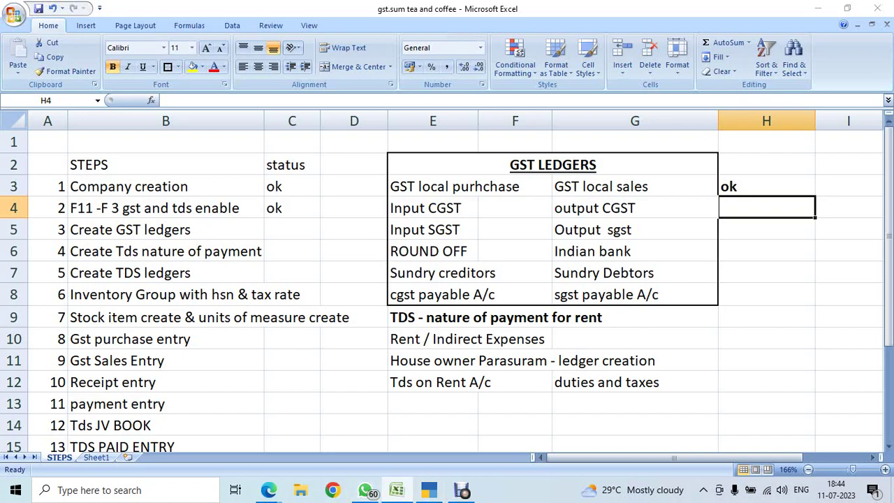
key(alt+Tab)
key(Tab)
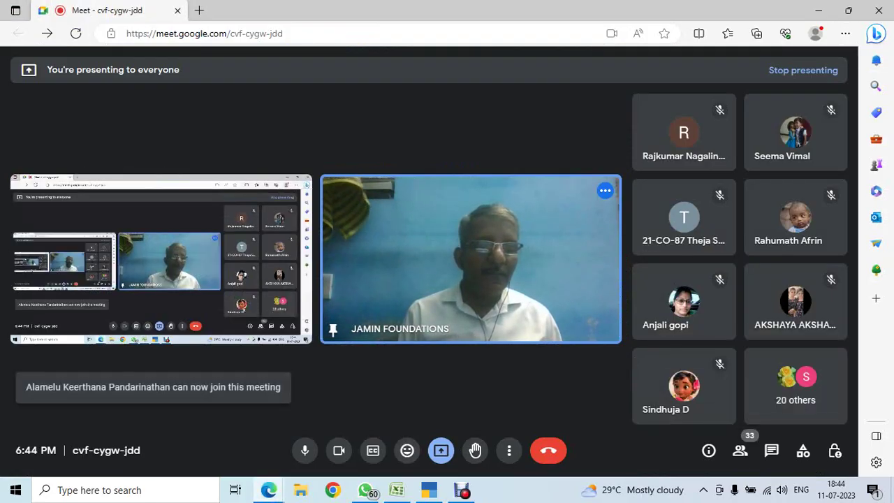
key(alt+Tab)
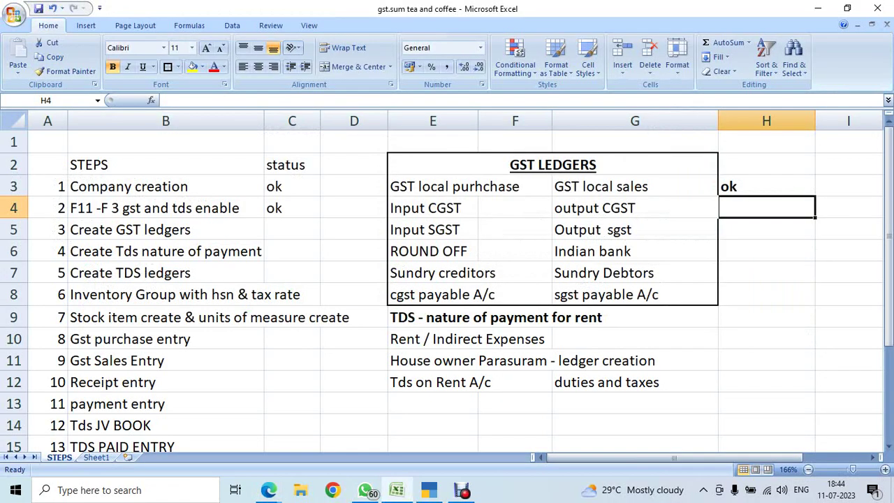
Mark H4, H5, H6 and the cgst payable row H8 as ok.
text(ok)
key(Return)
text(ok)
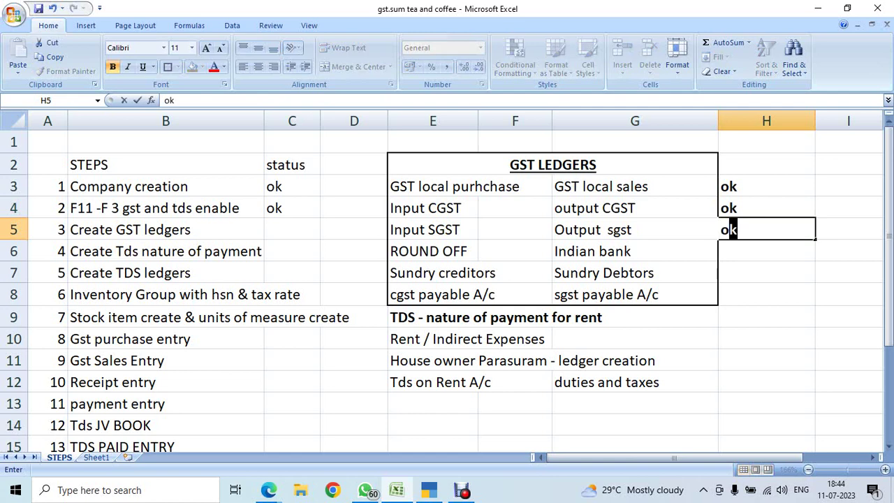
key(Return)
text(ok)
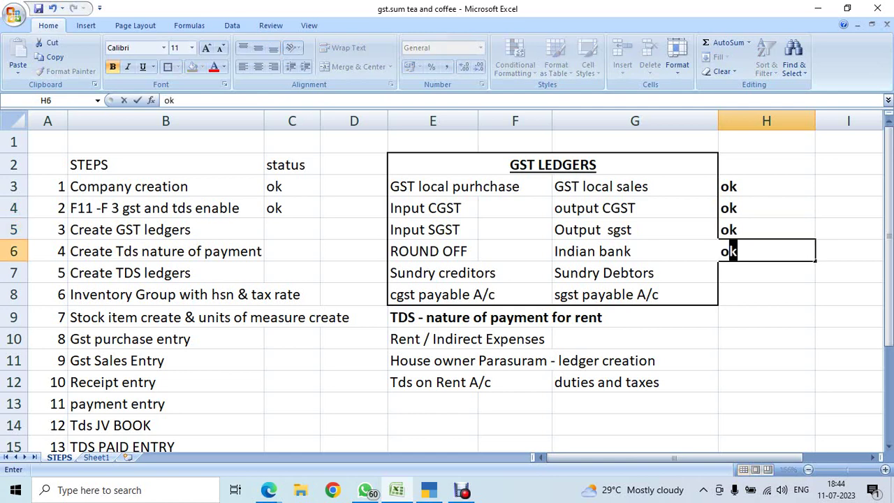
key(Return)
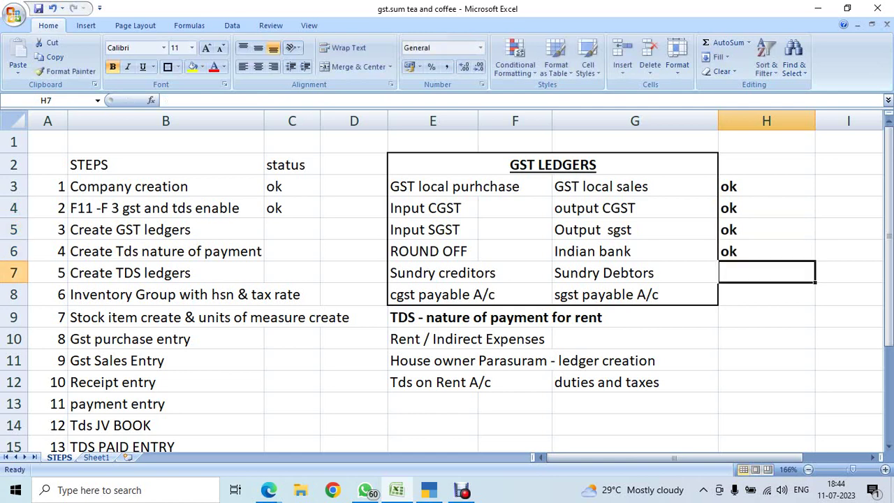
key(Return)
text(ok)
key(Return)
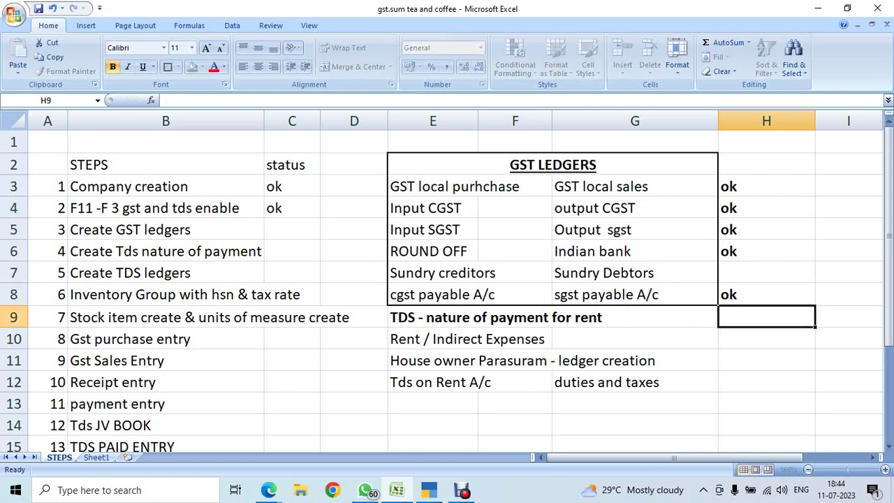
Replace 'Indian bank' in G6 with 'Punjba national bank'.
key(Up)
key(Up)
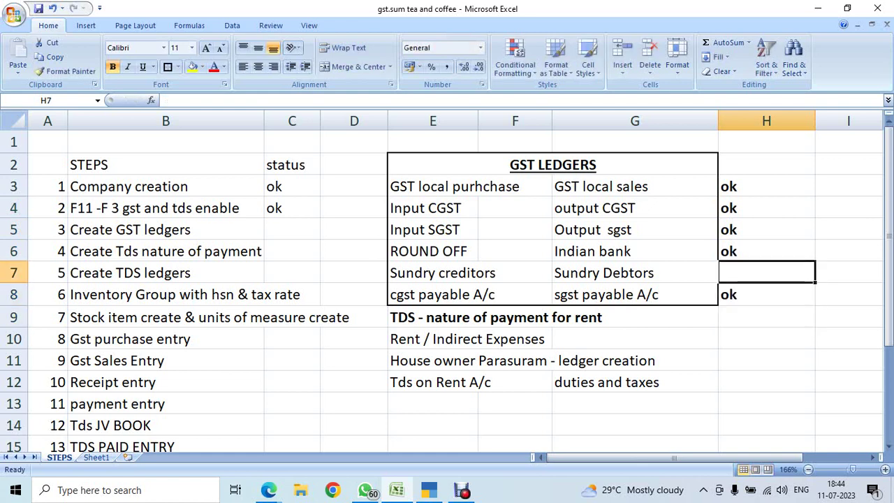
key(Up)
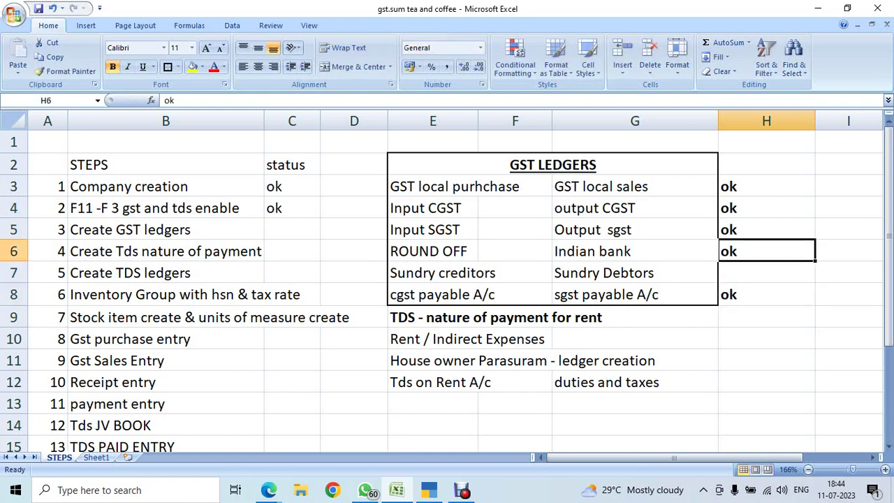
key(Left)
text(Pun)
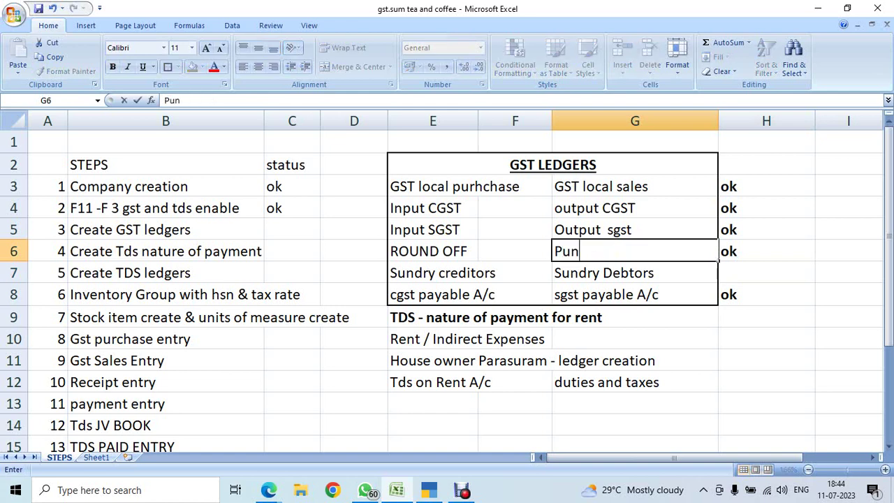
text(jba national bank)
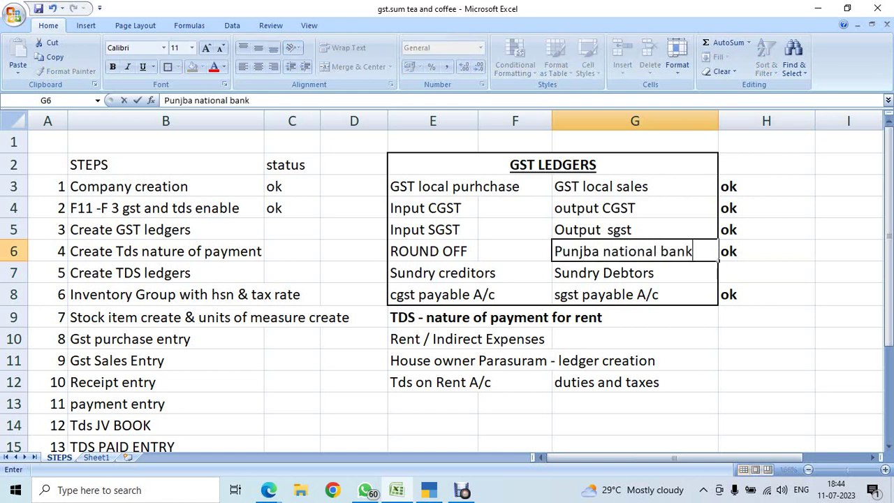
key(Return)
key(Up)
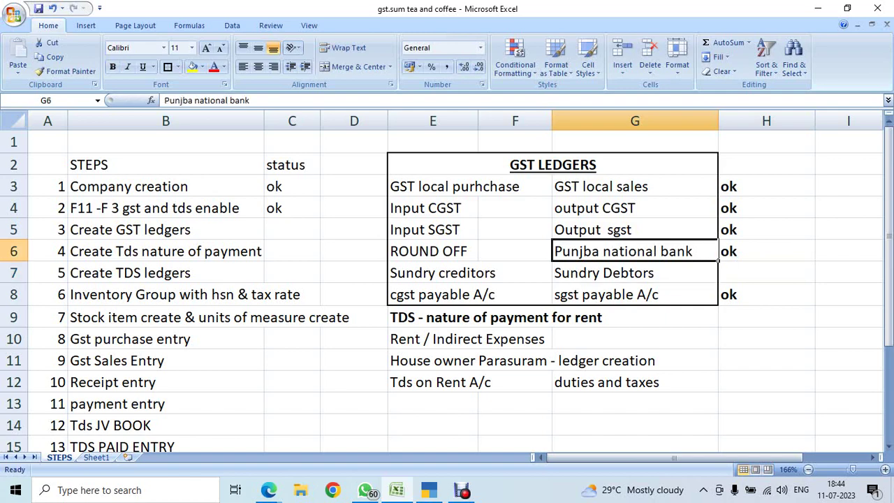
Review the tea and coffee HSN rows on Sheet1, then return to TallyPrime.
key(ctrl+Page_Down)
scroll(447, 285, down, 5)
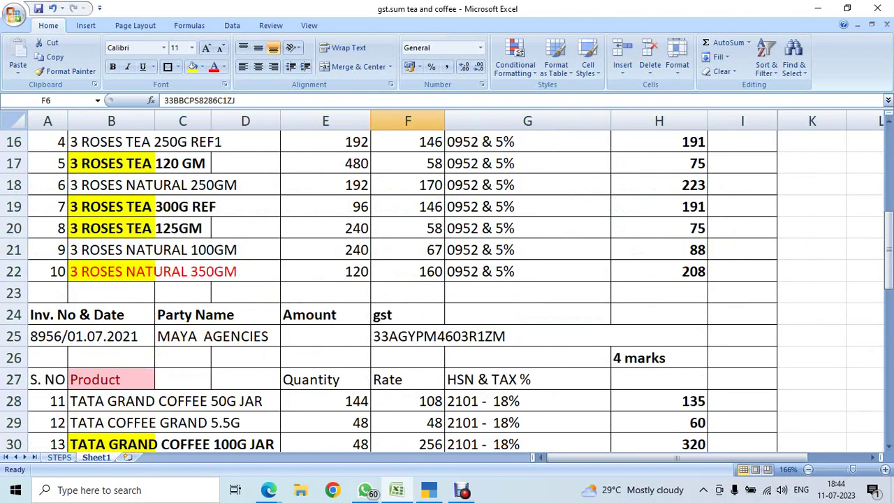
scroll(447, 285, up, 5)
scroll(447, 285, down, 6)
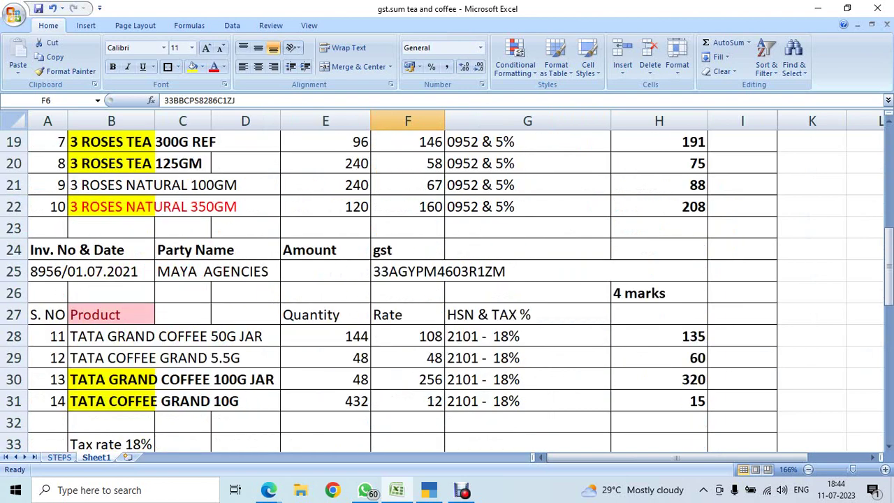
scroll(447, 285, down, 1)
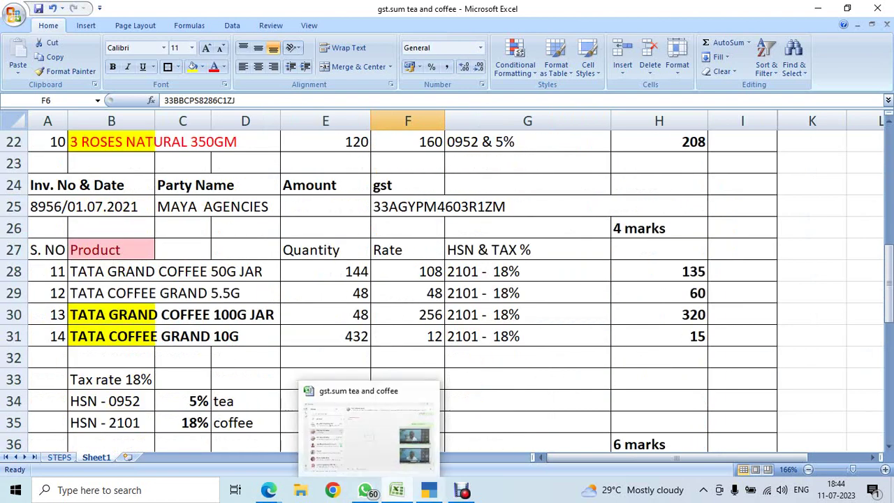
click(429, 489)
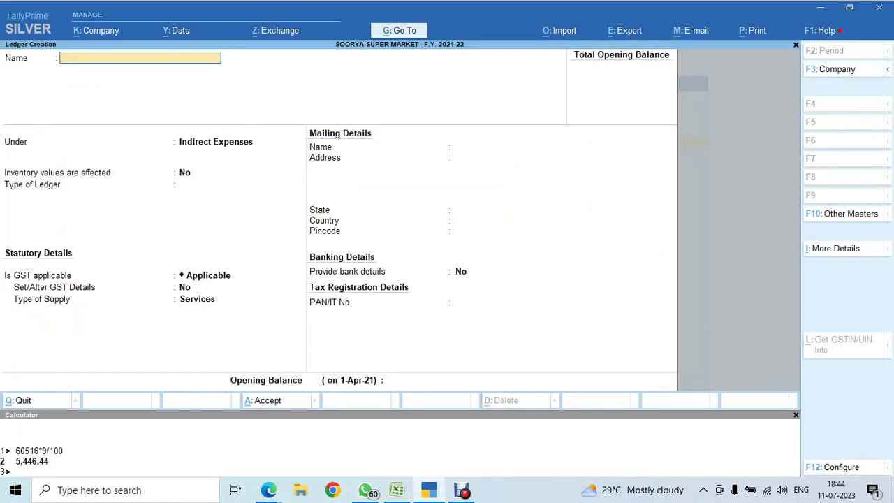
Name the new ledger 'Punjab National Bank' and place it under Bank Accounts.
text(Punjba)
key(BackSpace)
text(ab National bank)
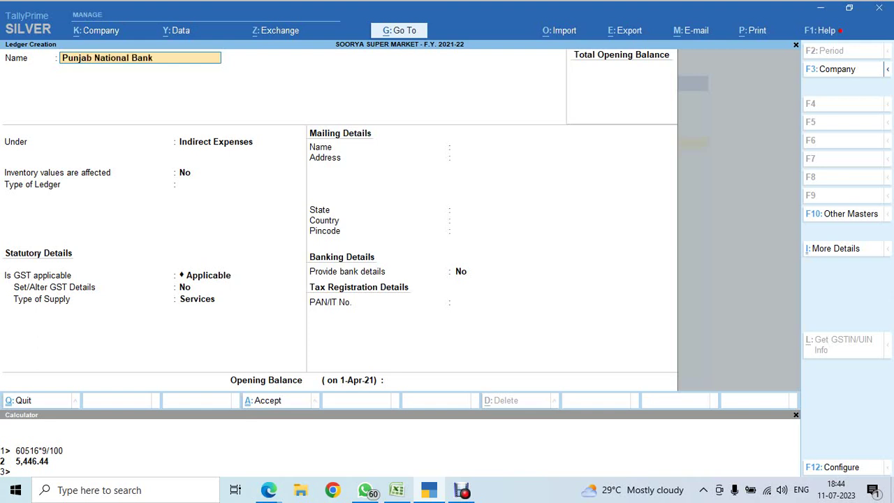
key(Return)
text(Bank)
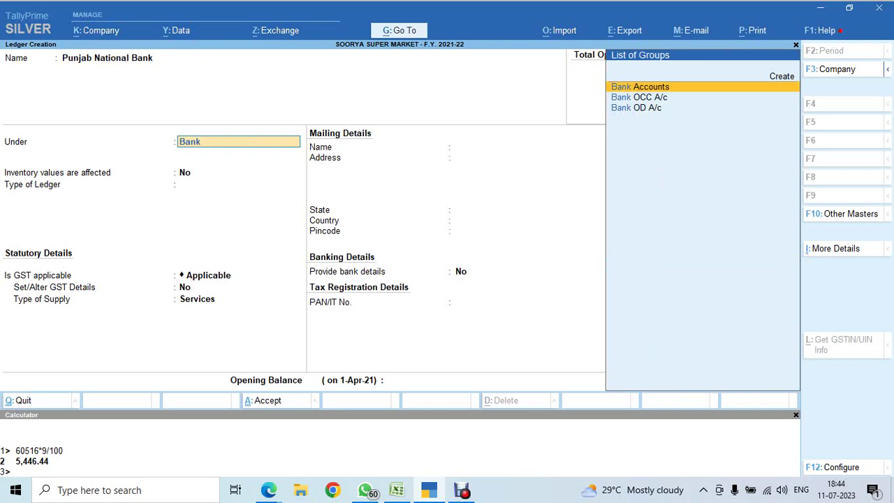
key(Return)
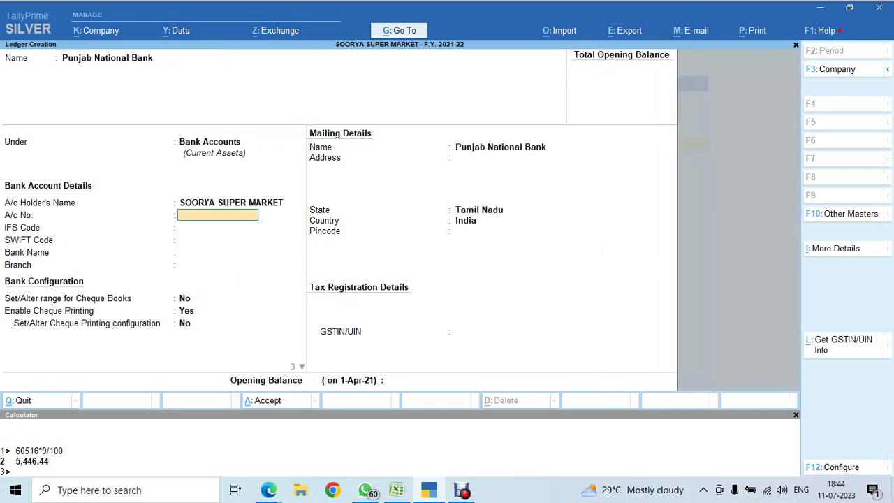
Enter the bank account number and IFS code PUNB0254300.
key(Return)
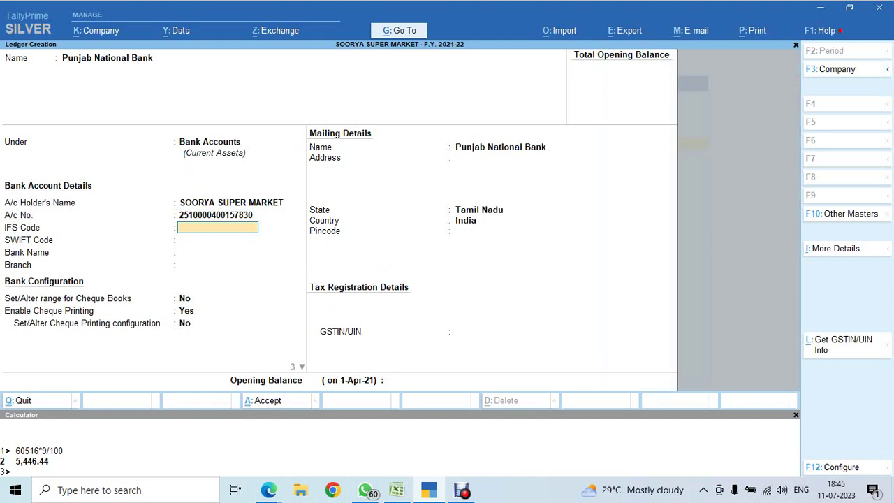
text(PUNB0254300)
key(Return)
key(Return)
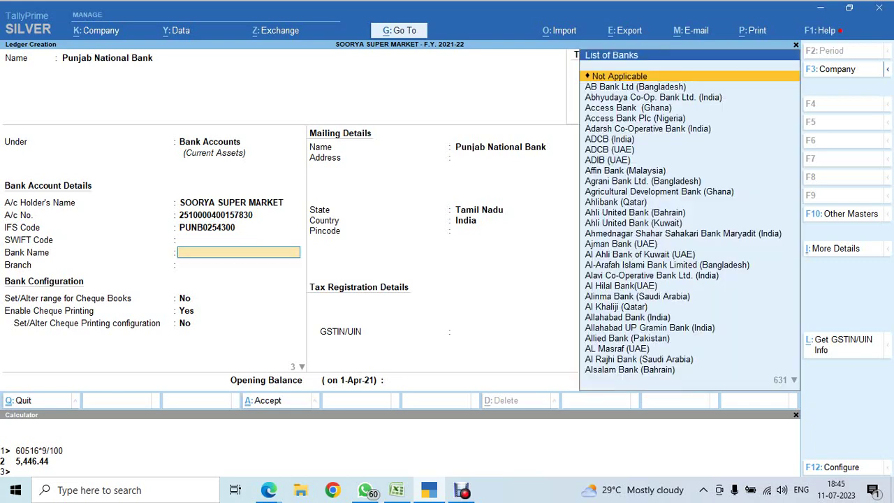
Choose Punjab National Bank as bank name, branch Nungambakkam, and enable cheque book ranges.
text(Pun)
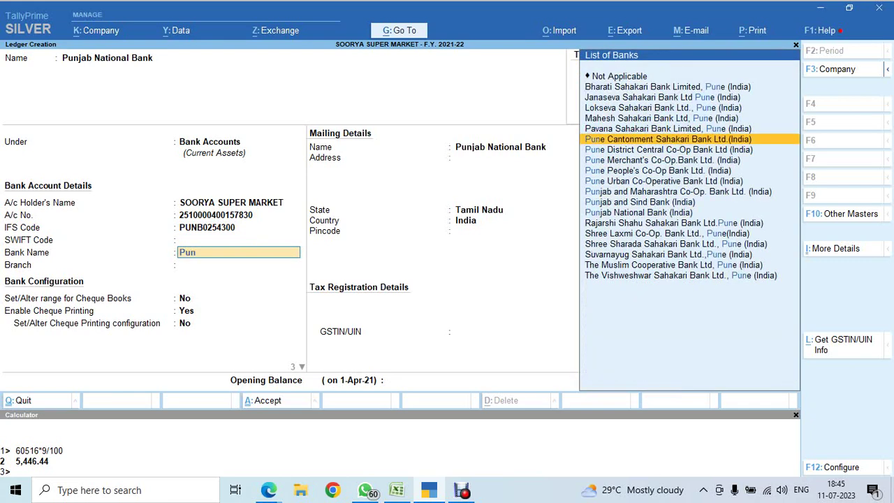
key(Down)
key(Down)
key(Down)
key(Down)
key(Down)
key(Down)
key(Down)
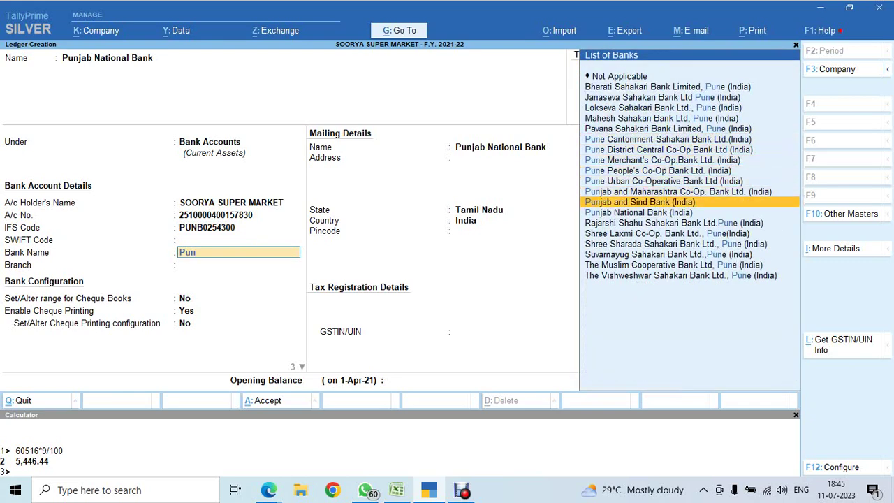
key(Return)
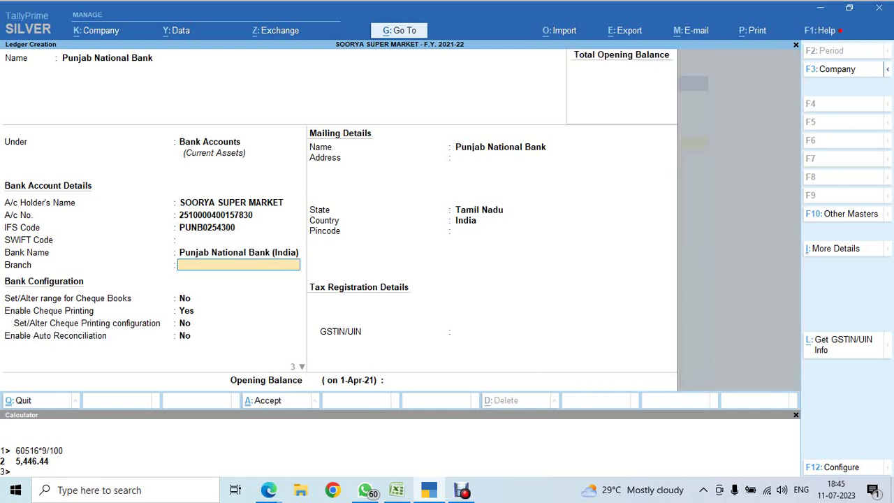
text(Nungambakkam)
key(Return)
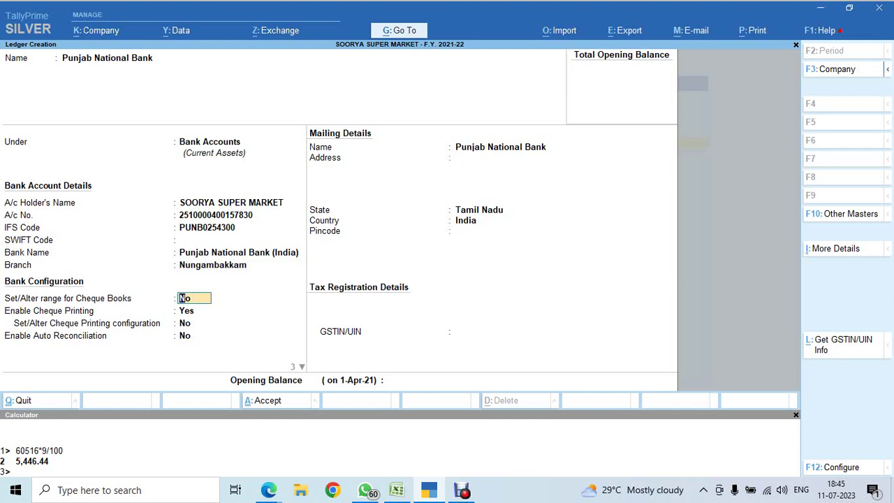
text(y)
key(Return)
Enter cheque range 120101 to 120200 named 'Book No 1' and accept the bank ledger.
text(120)
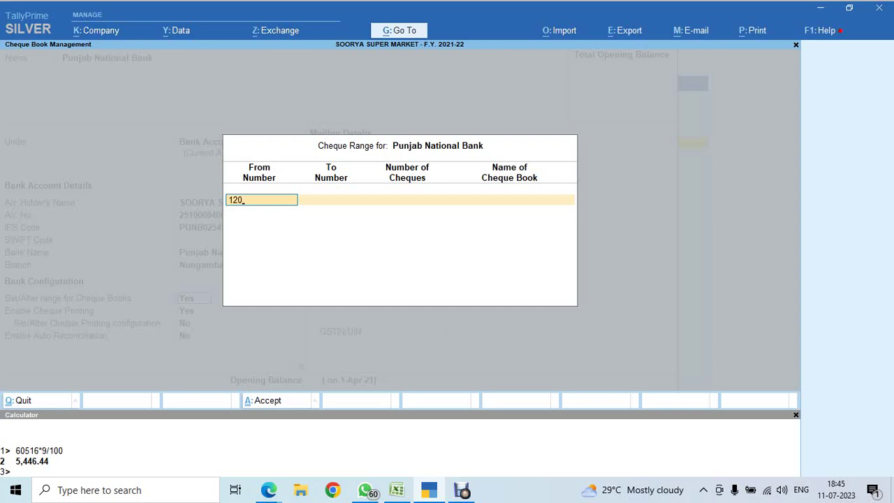
text(101)
key(Return)
text(120200)
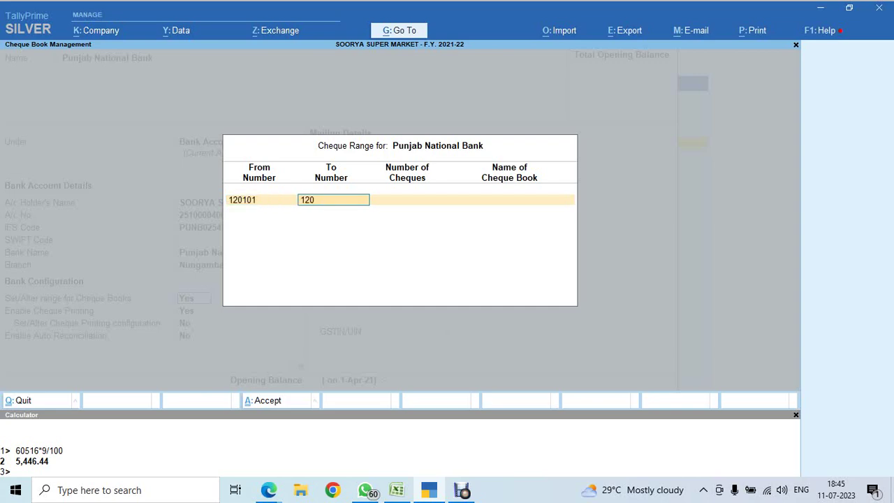
key(Return)
key(Return)
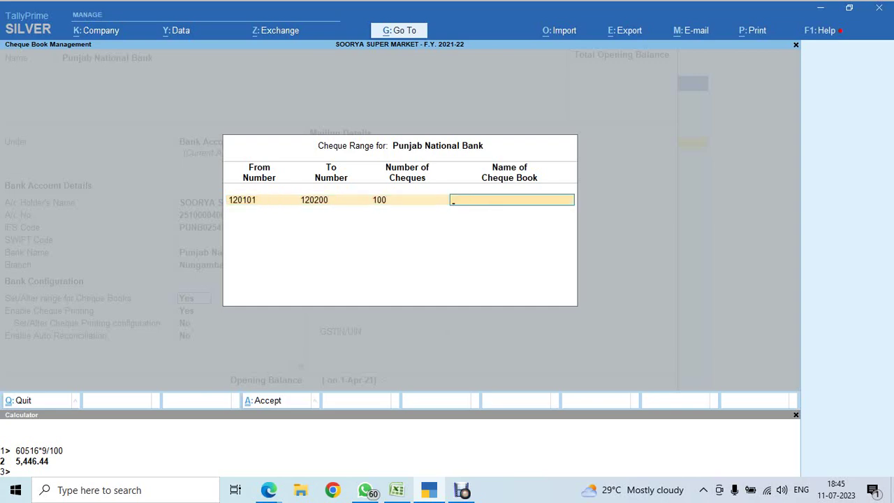
text(Book No 1)
key(Return)
key(Return)
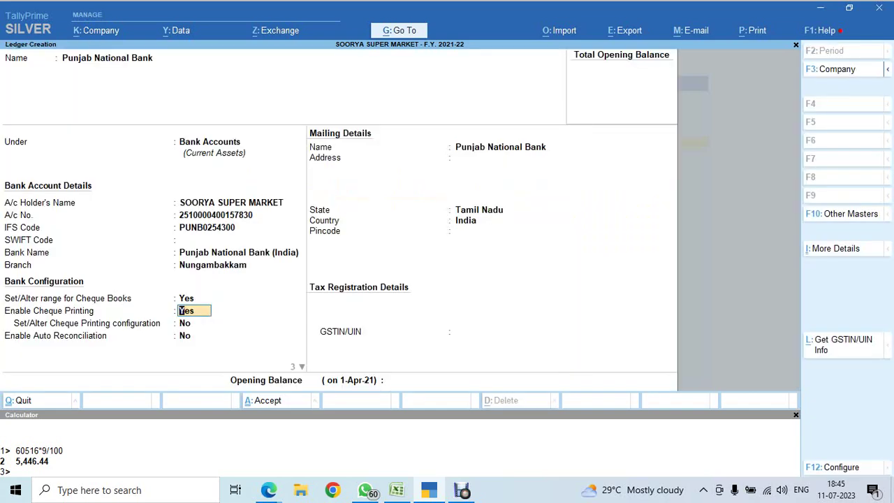
key(Return)
key(Return)
key(Return)
key(Return)
key(Return)
key(Return)
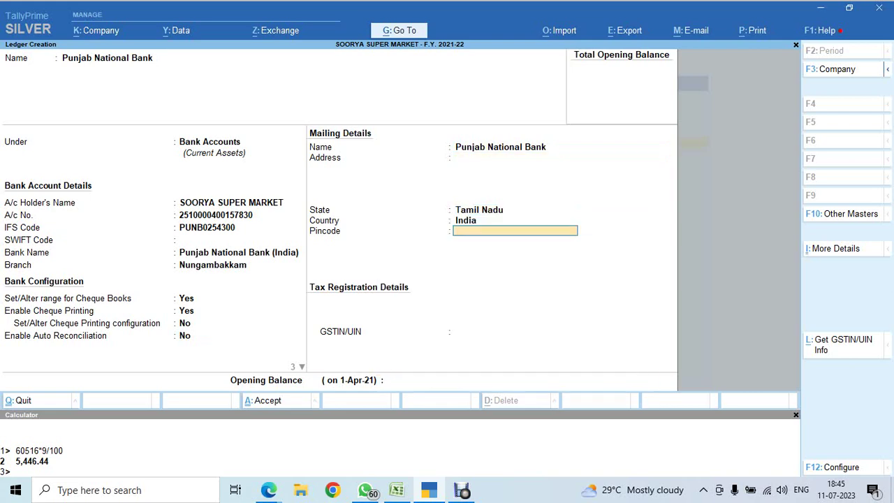
key(Return)
key(Return)
key(Return)
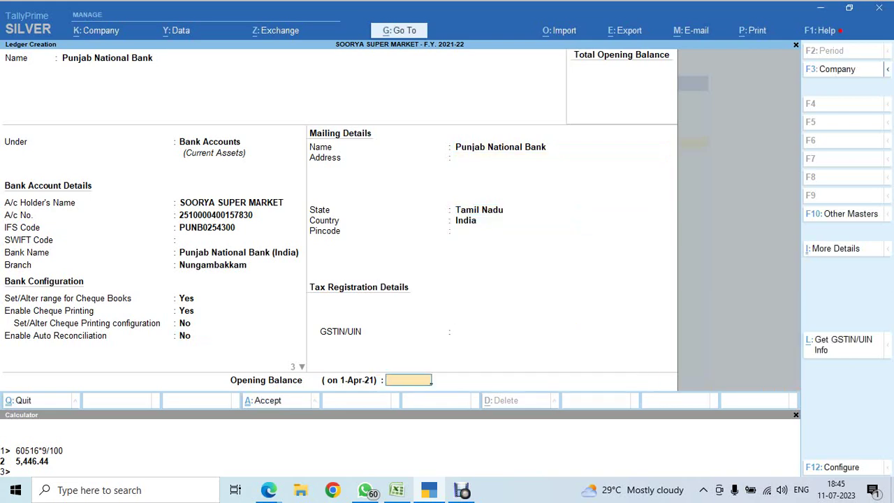
key(Return)
key(Return)
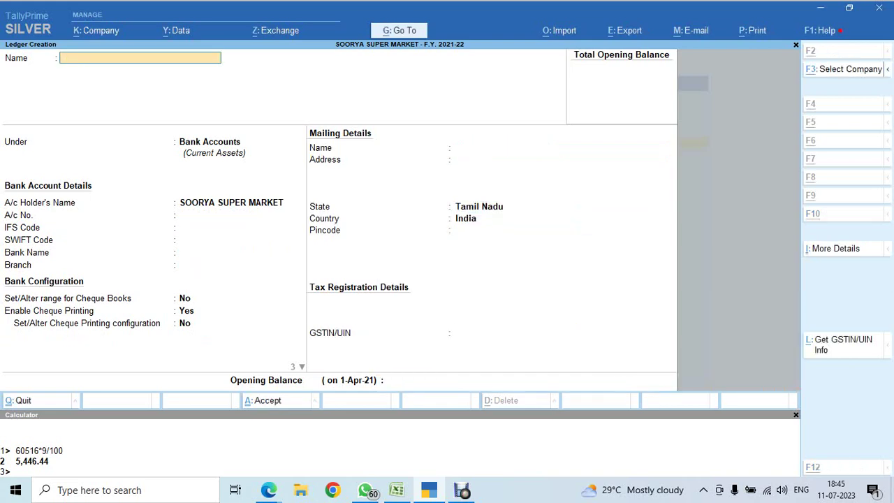
key(alt+Tab)
On the STEPS sheet, mark step 3 (Create GST ledgers) ok and step 4 na.
scroll(447, 286, up, 7)
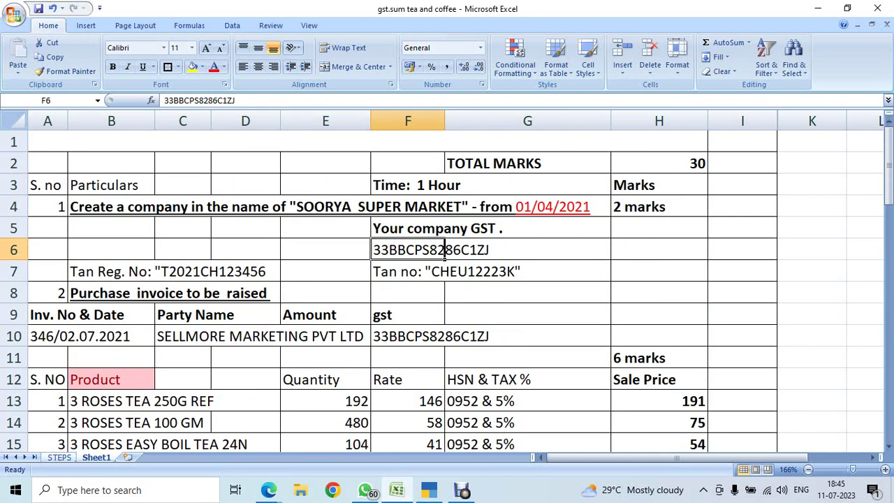
click(59, 457)
click(292, 230)
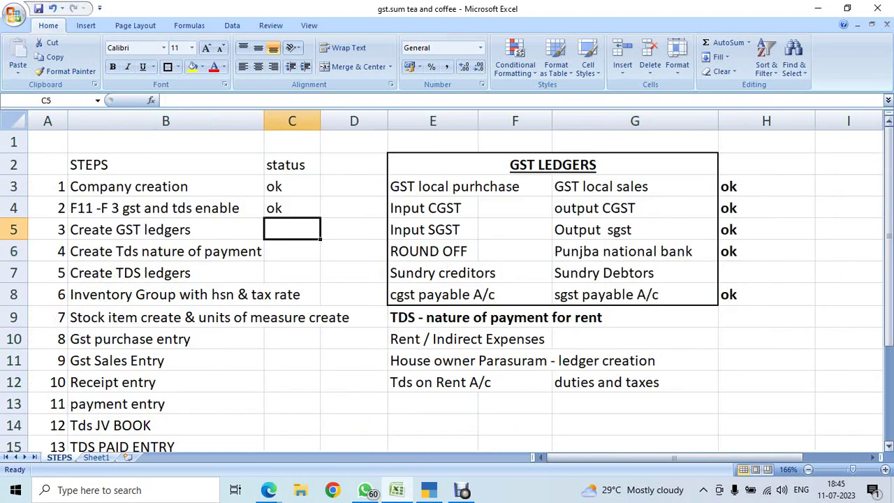
text(ok)
key(Return)
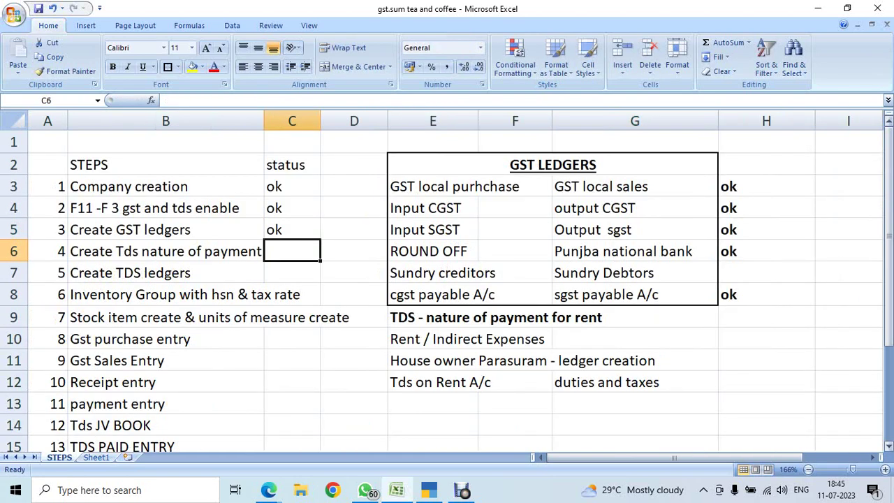
text(na)
key(Return)
Set step 4 and step 5 statuses to N.A., then return to Google Meet.
click(292, 251)
text(N.)
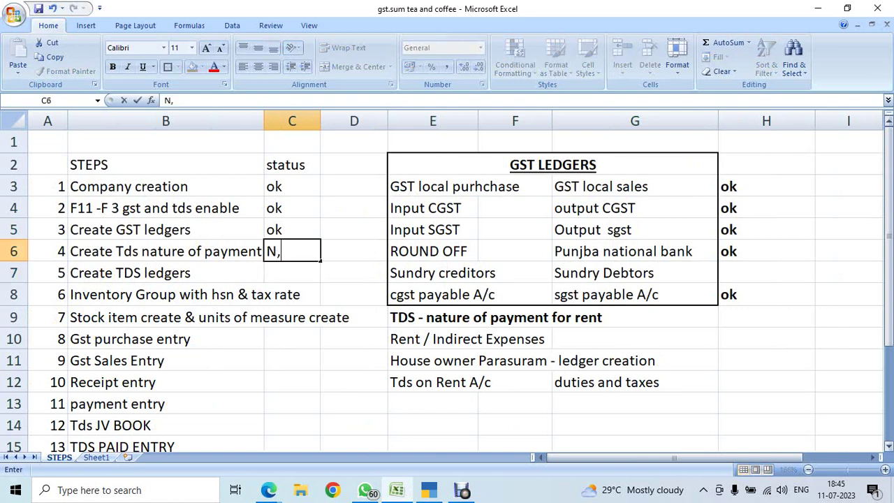
text(A.)
key(Return)
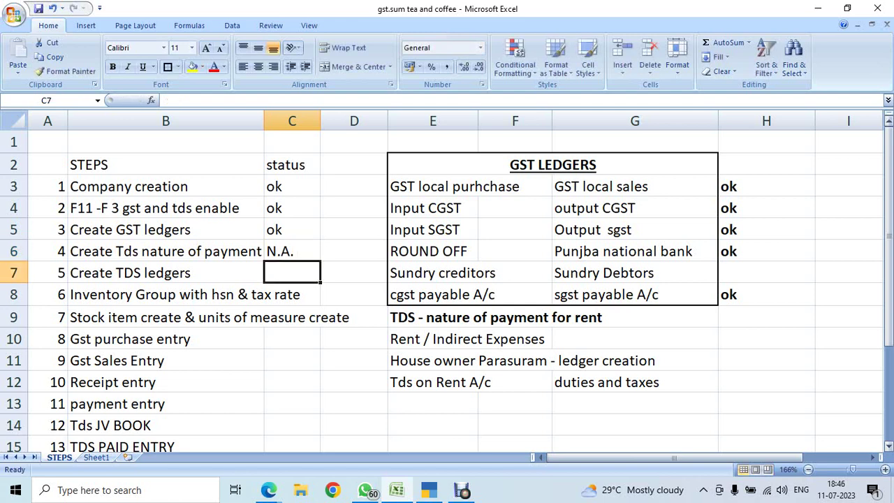
text(N)
key(Return)
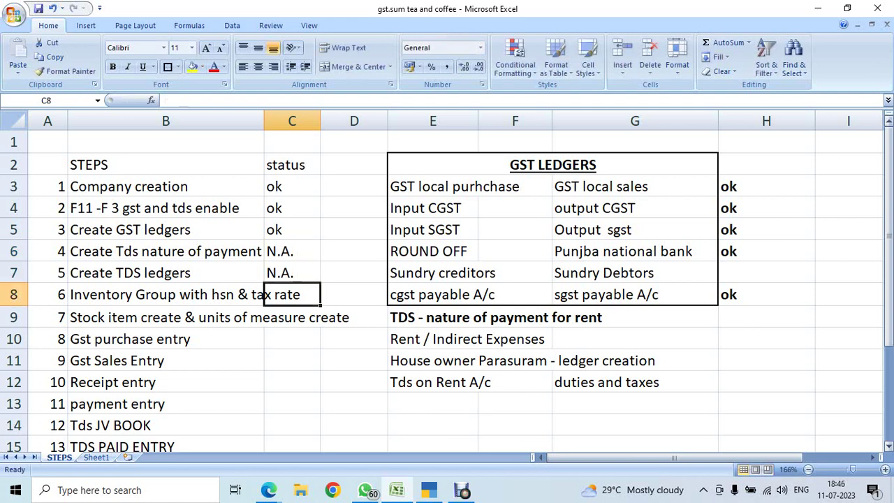
key(Left)
key(Left)
key(Right)
key(Right)
key(Left)
key(Left)
key(Right)
key(Right)
key(Left)
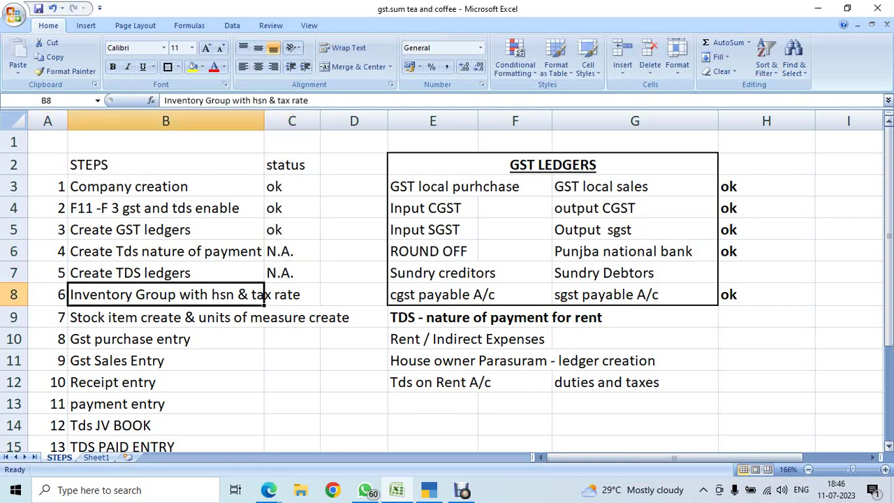
key(Right)
key(alt+Tab)
key(alt+Tab)
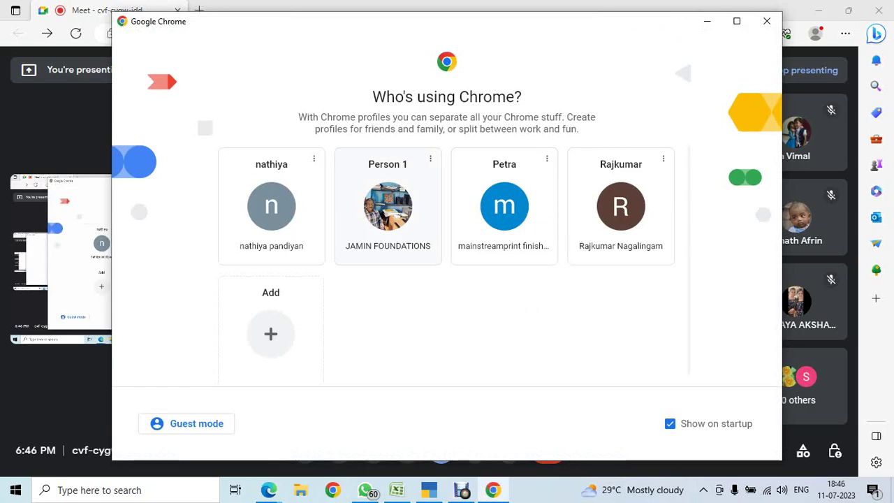
Open Chrome with the Person 1 profile and search Google for 'hsn means'.
click(388, 206)
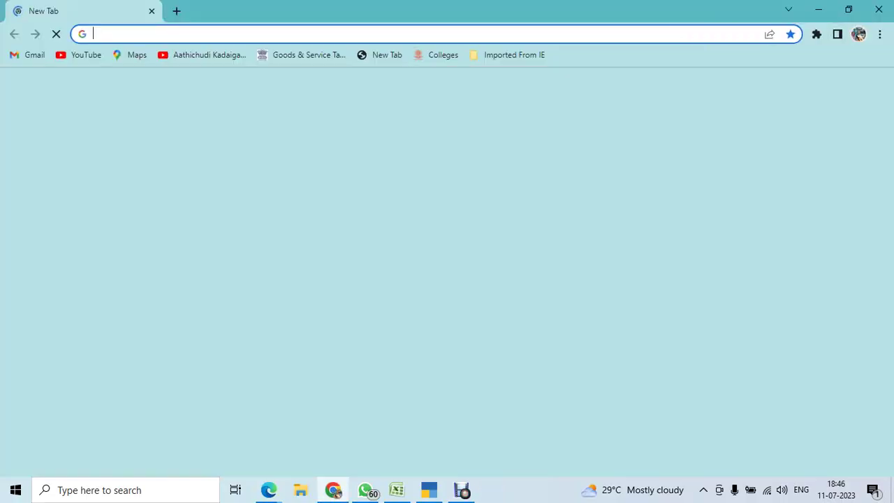
click(419, 274)
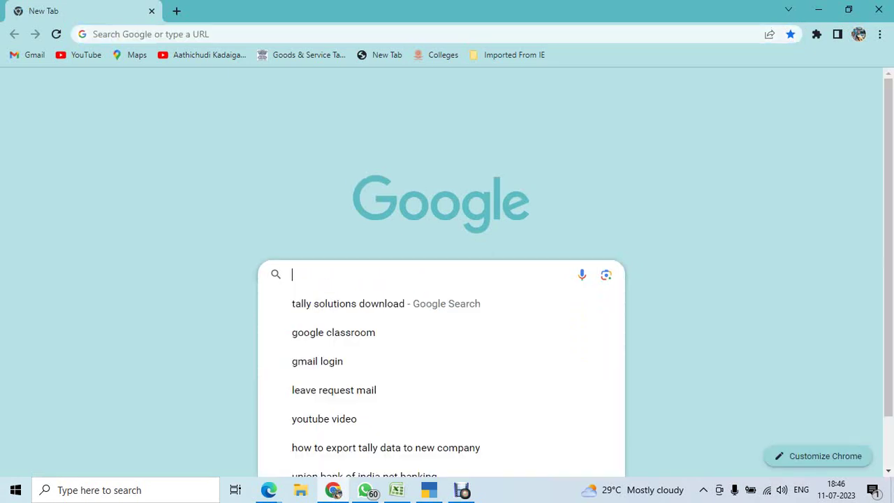
text(hsn means)
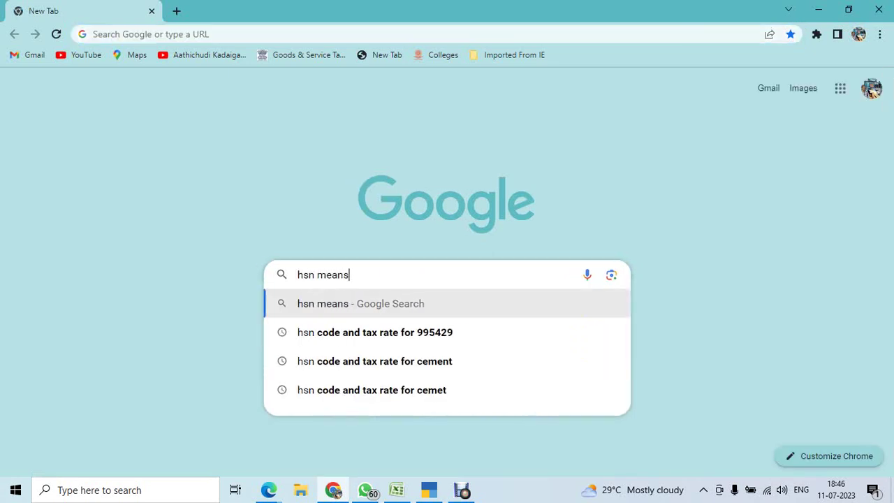
key(Return)
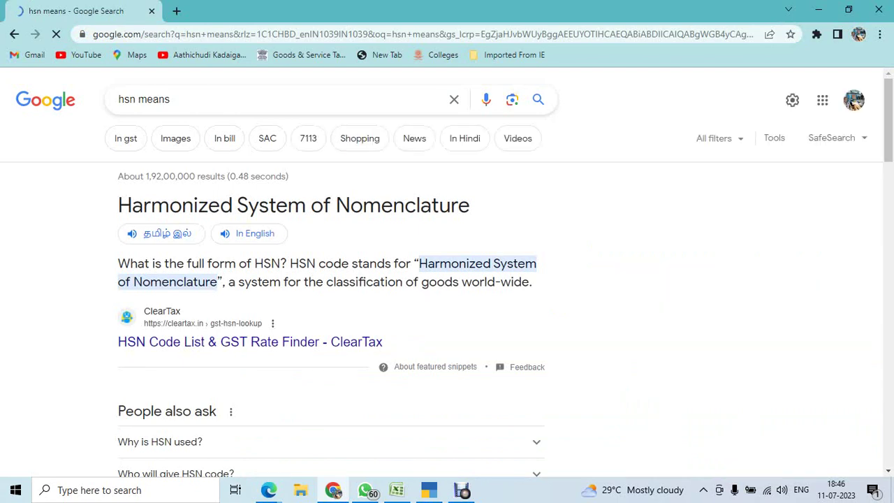
Read through the results defining HSN, then go back to Google Meet.
key(alt+Tab)
mouse_move(521, 277)
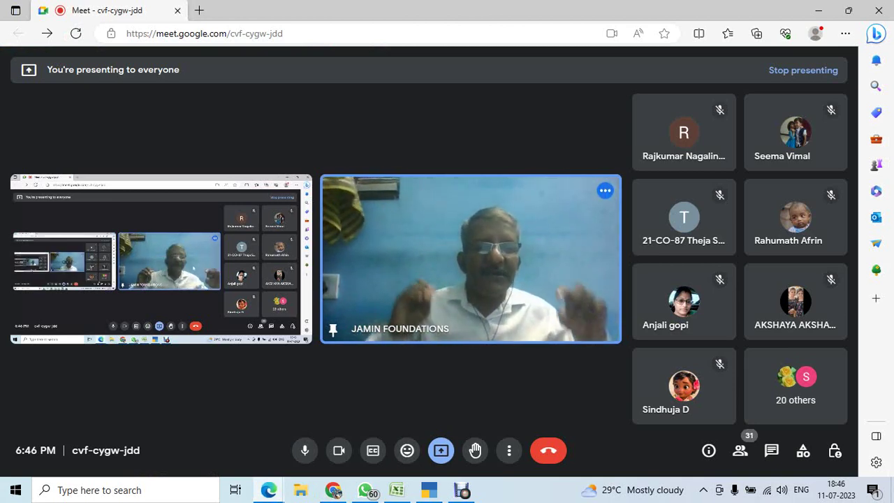
key(alt+Tab)
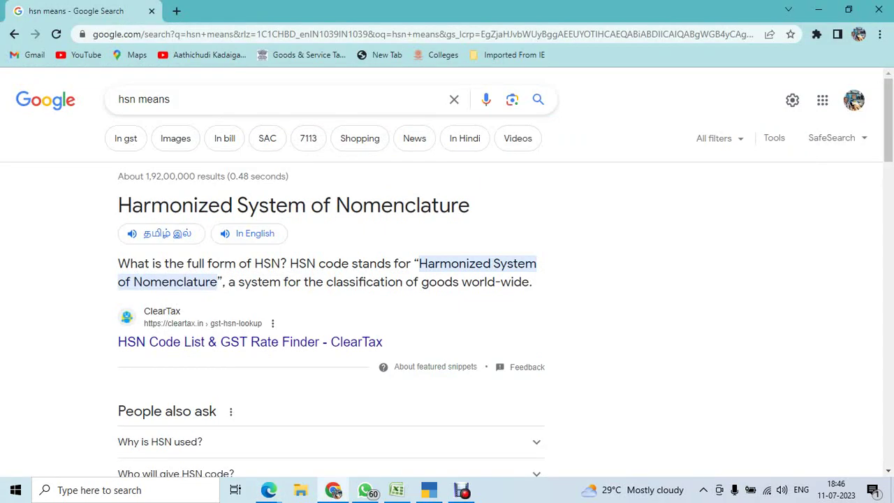
scroll(447, 272, down, 3)
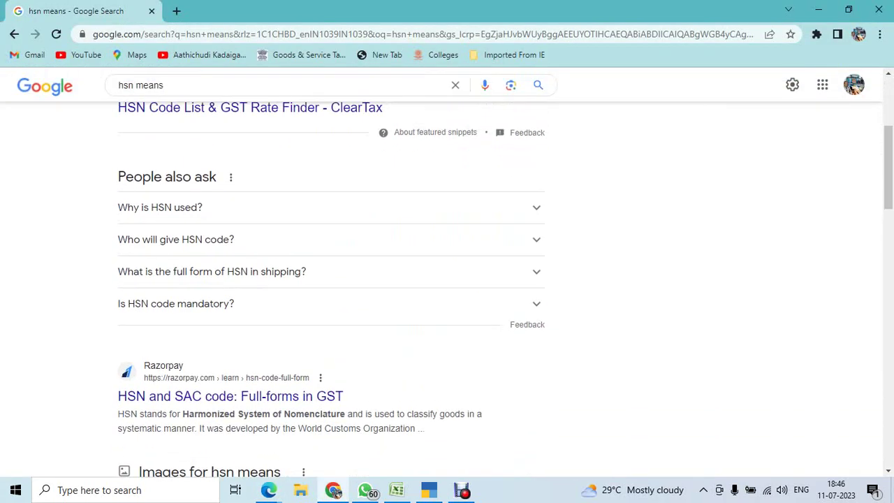
scroll(447, 272, up, 3)
scroll(447, 279, down, 3)
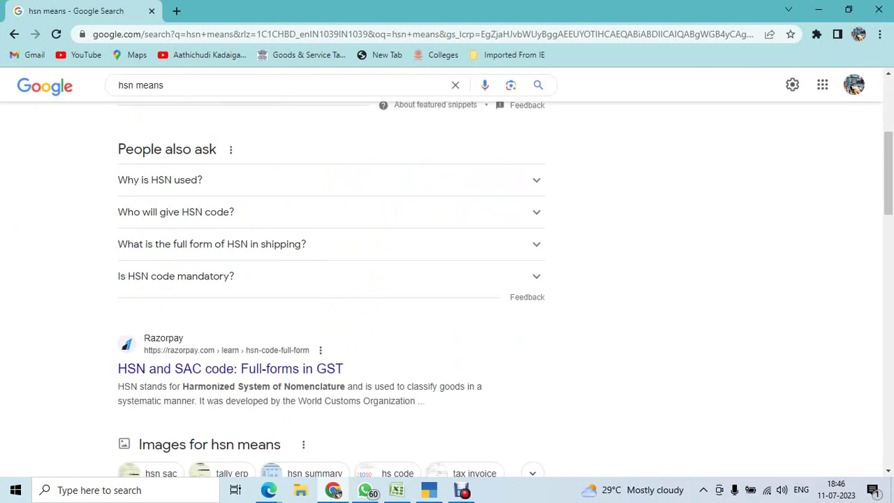
scroll(447, 280, down, 2)
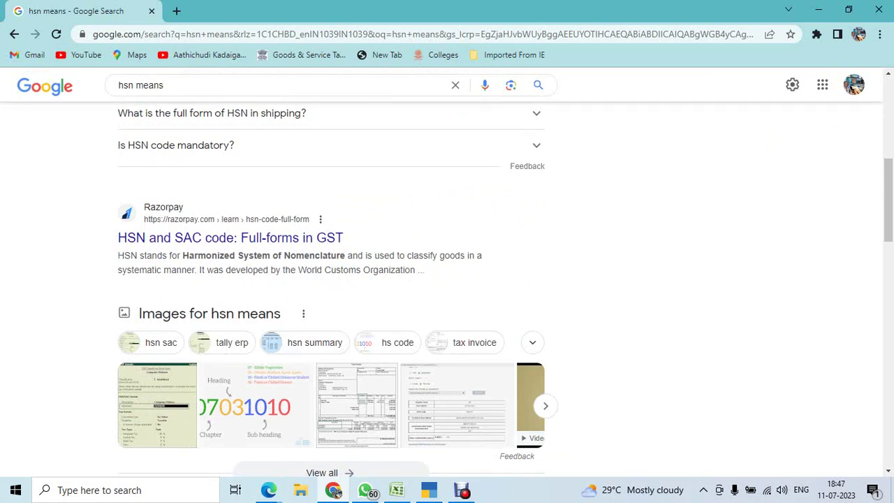
scroll(447, 280, up, 1)
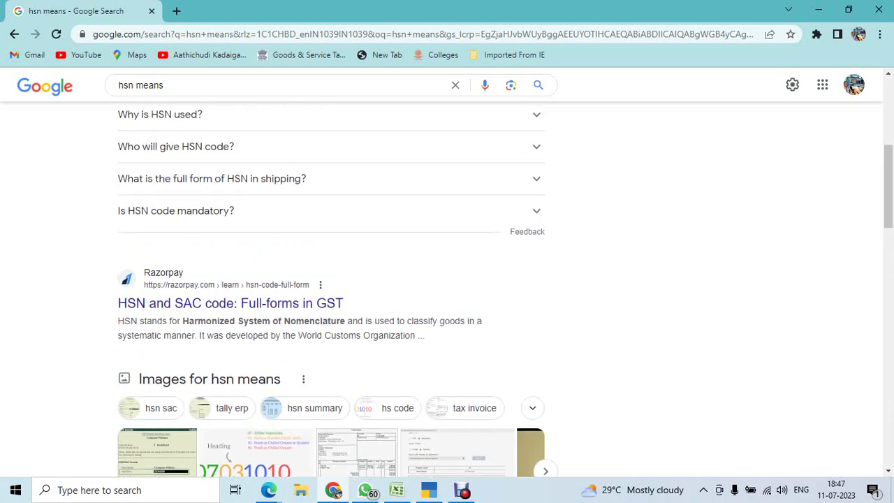
key(alt+Tab)
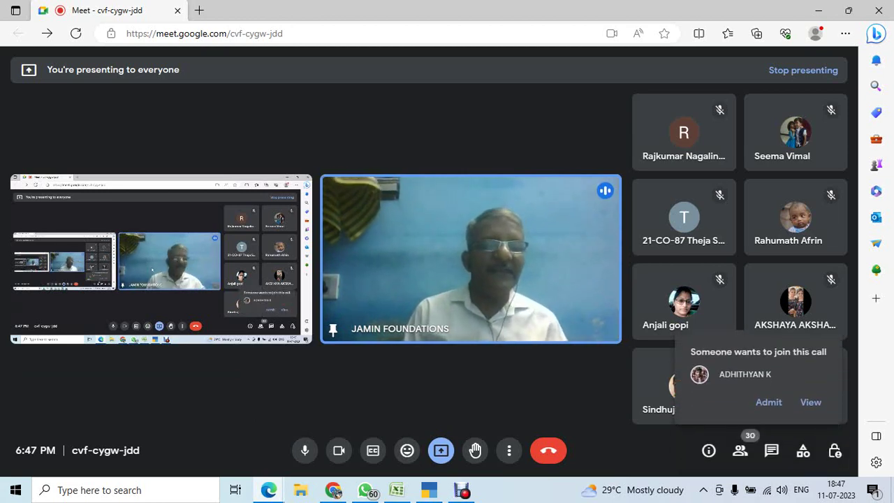
Admit the person from the 'Someone wants to join this call' popup.
click(769, 401)
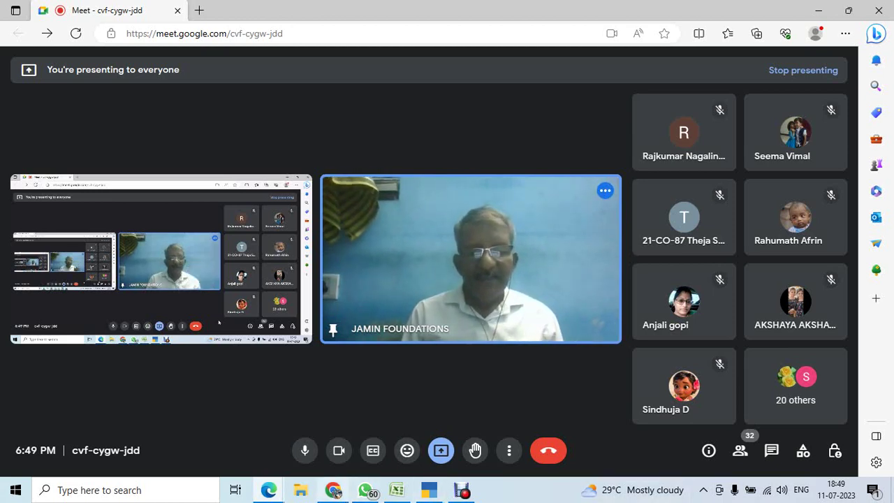
mouse_move(333, 491)
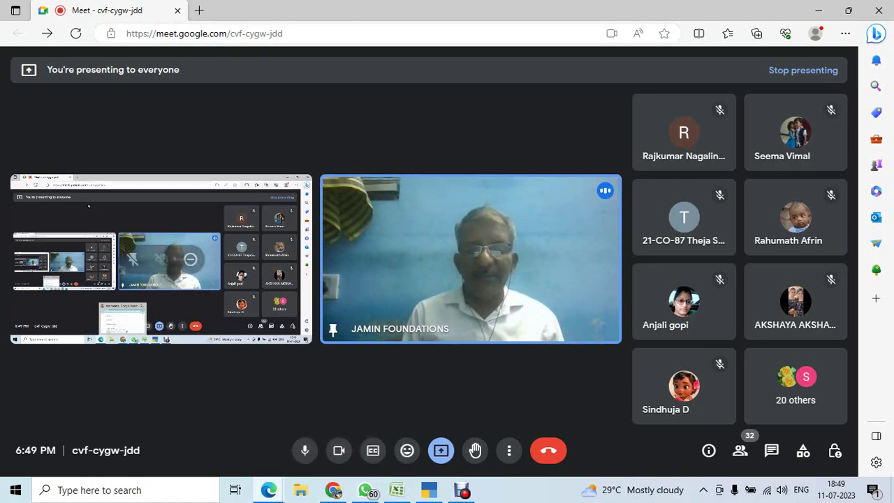
Open the gst shortcut in a new tab and follow the 'here' link to the login page.
click(333, 491)
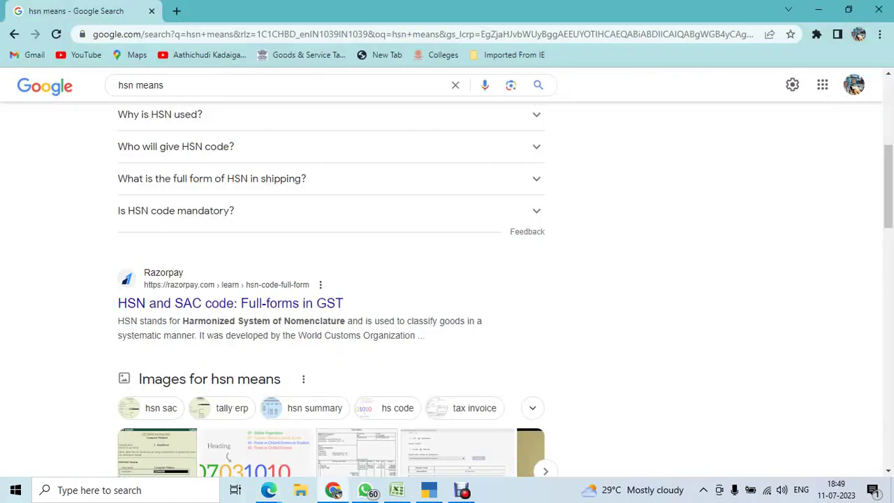
key(ctrl+t)
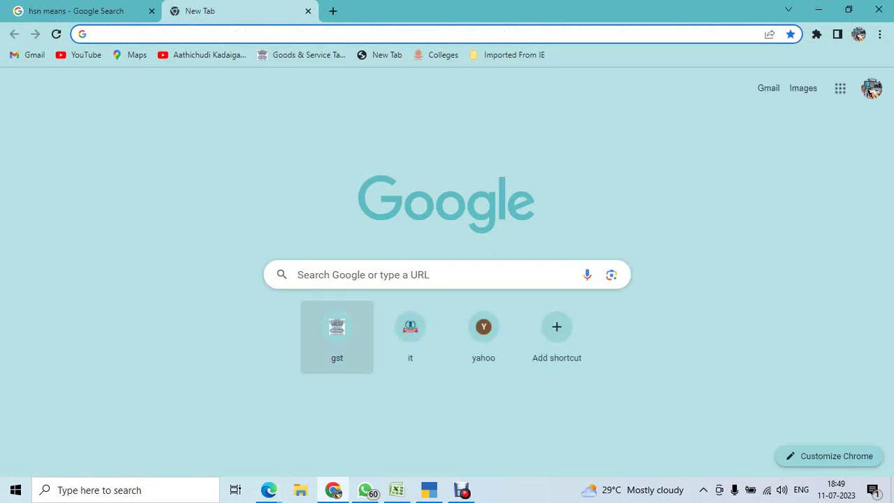
click(336, 332)
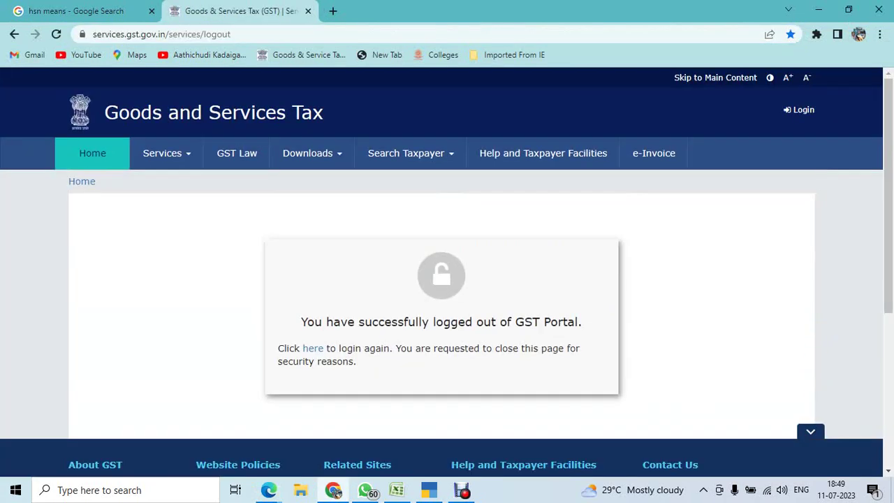
click(313, 348)
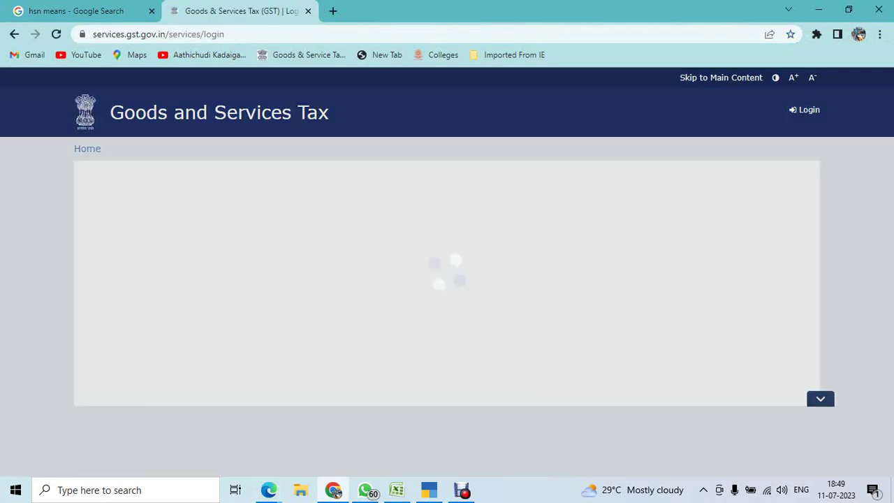
key(ctrl+Tab)
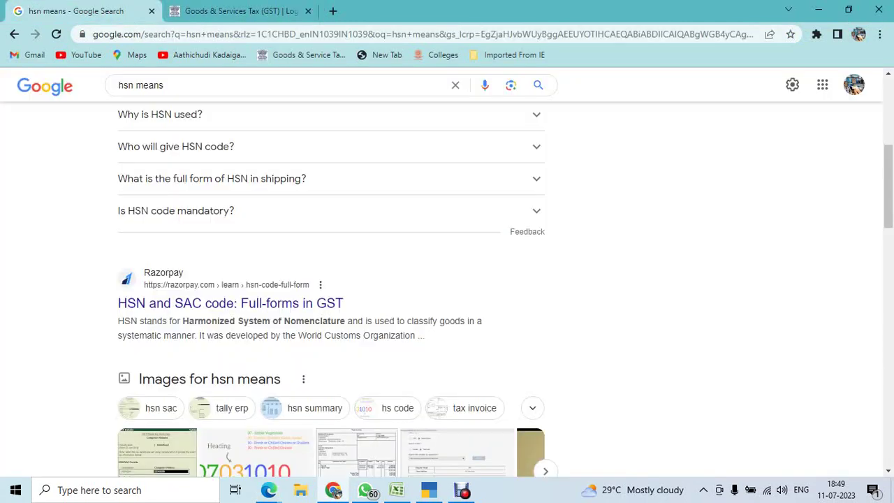
key(alt+Tab)
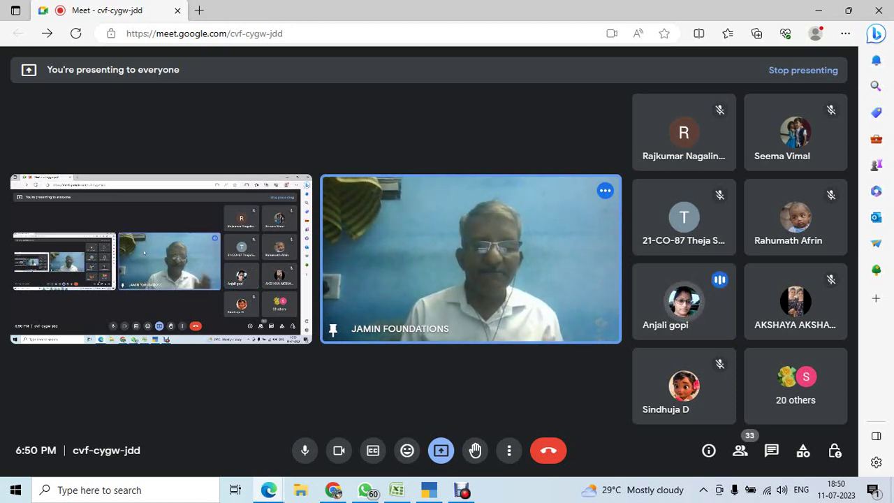
key(alt+Tab)
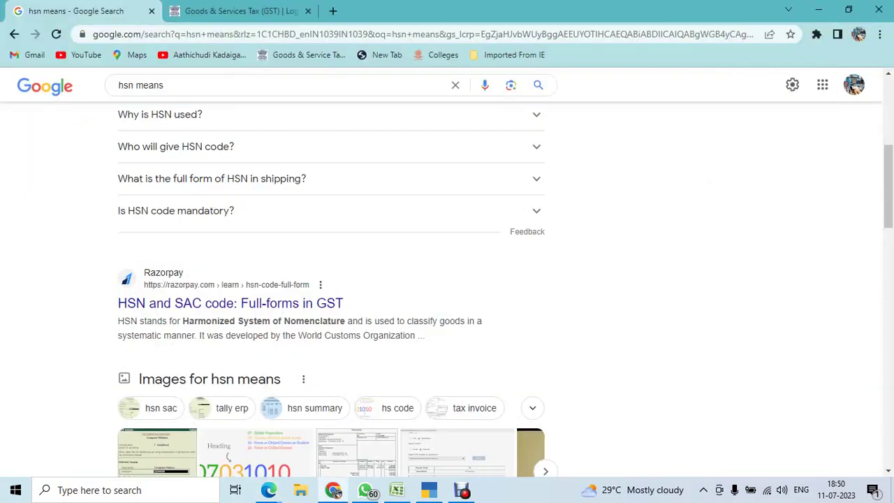
key(ctrl+Tab)
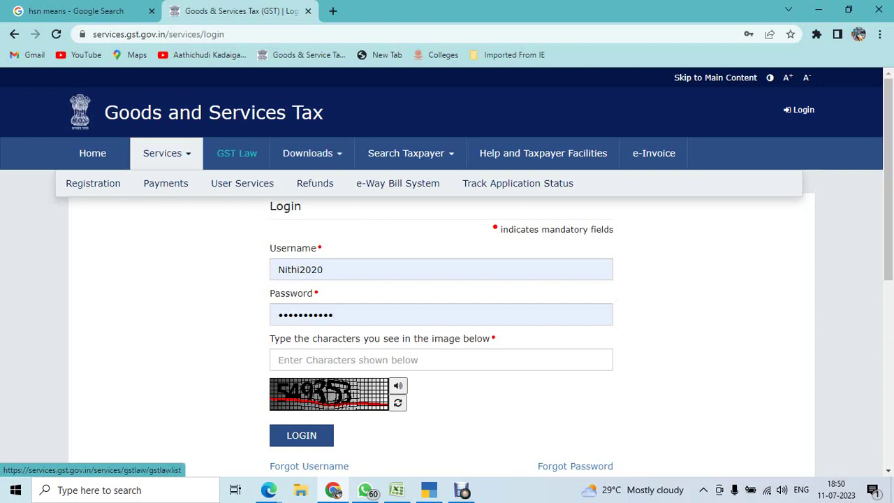
Open the GST Portal's Search HSN Code page from Services > User Services.
click(92, 153)
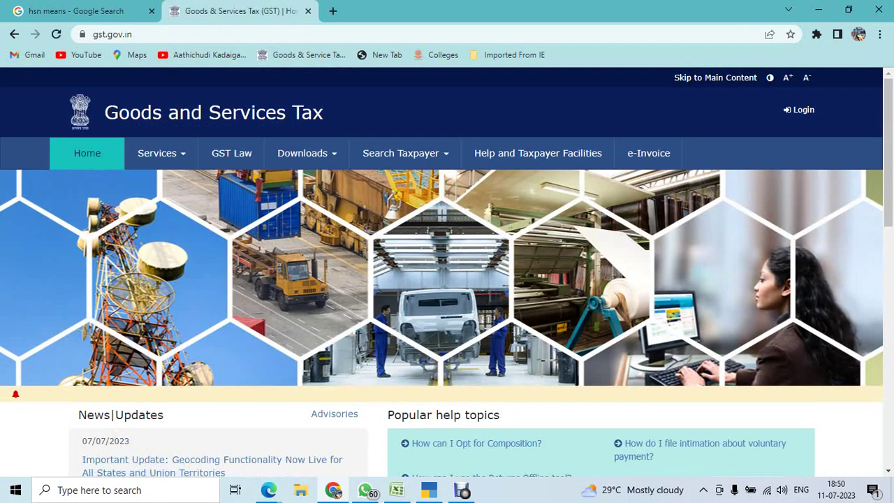
mouse_move(157, 153)
mouse_move(87, 183)
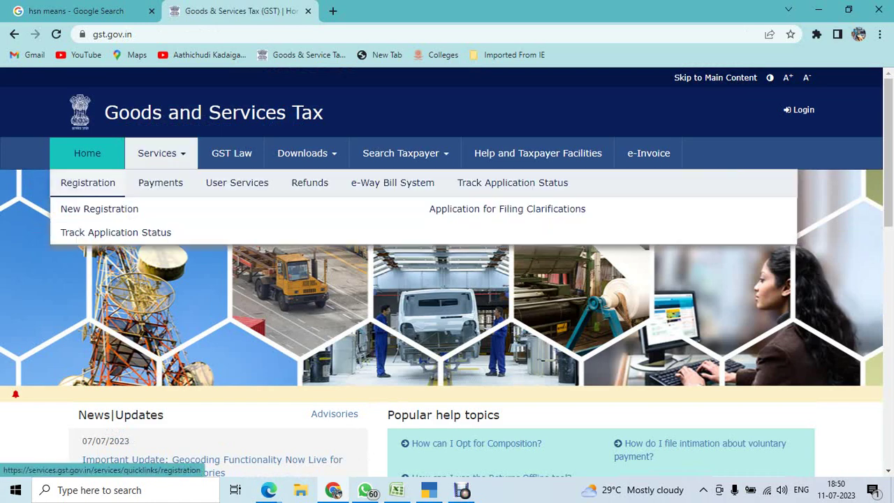
mouse_move(160, 183)
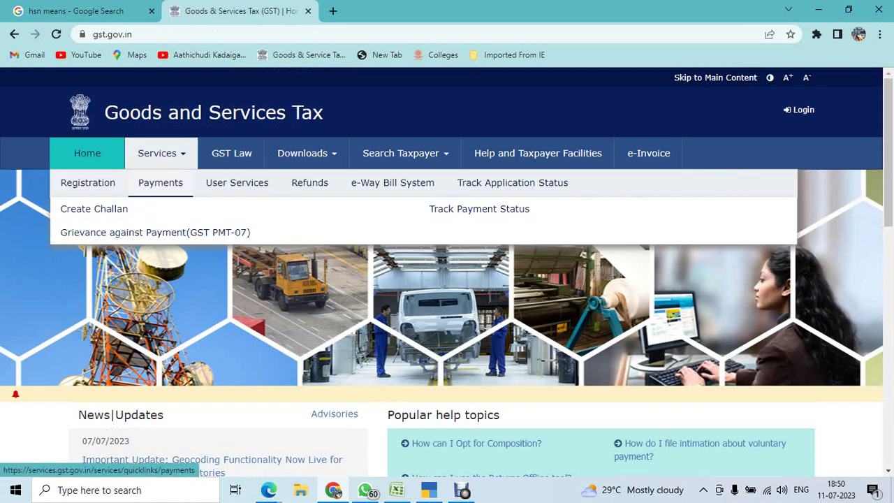
mouse_move(237, 182)
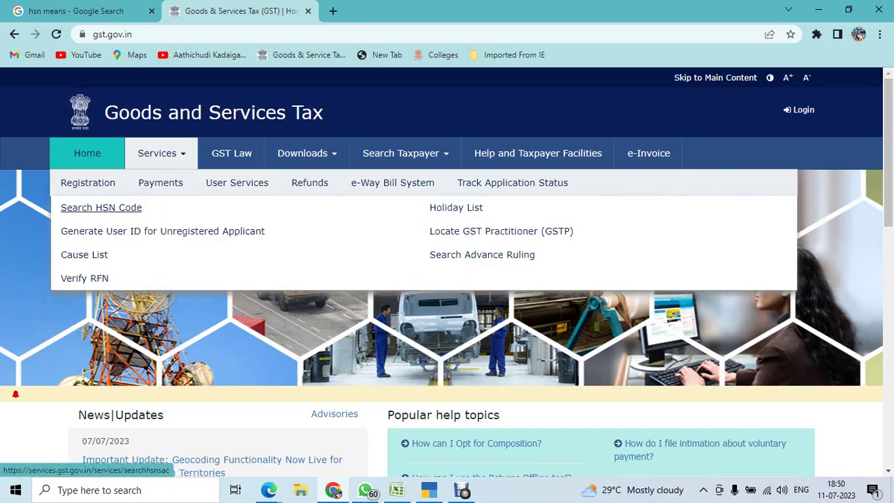
click(102, 207)
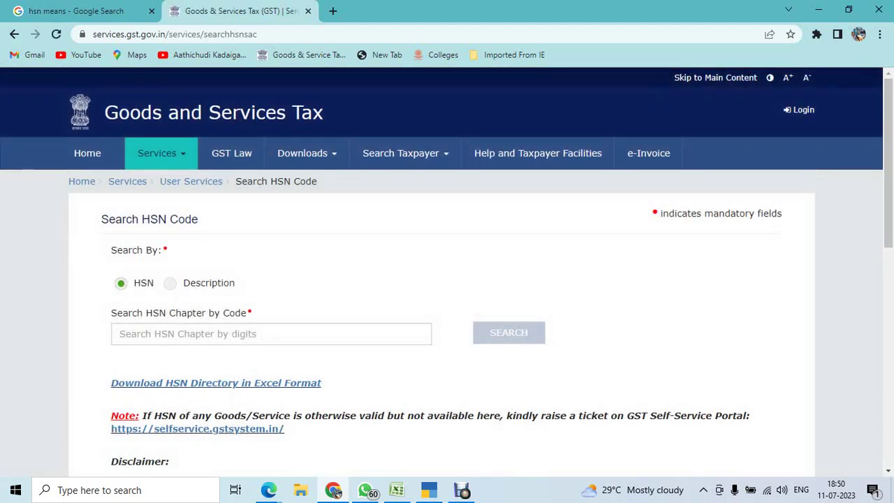
Download the HSN directory in Excel format as HSN_SAC.xlsx.
click(271, 334)
scroll(210, 280, down, 2)
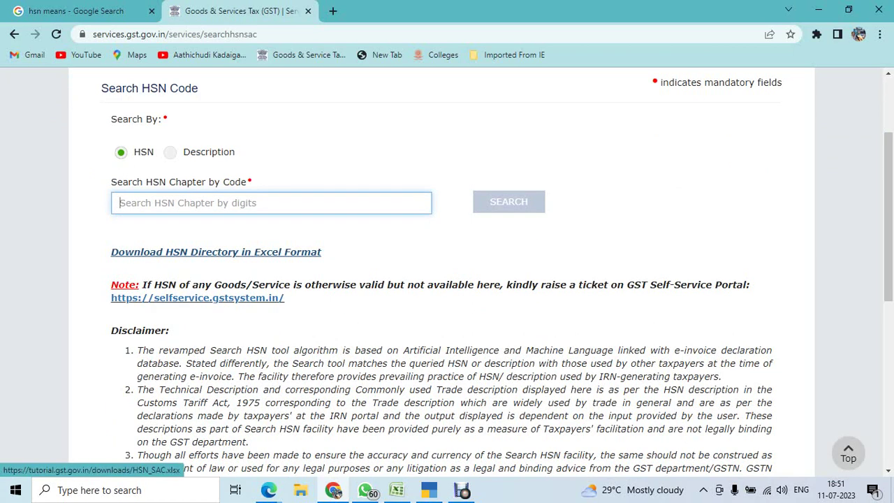
click(216, 251)
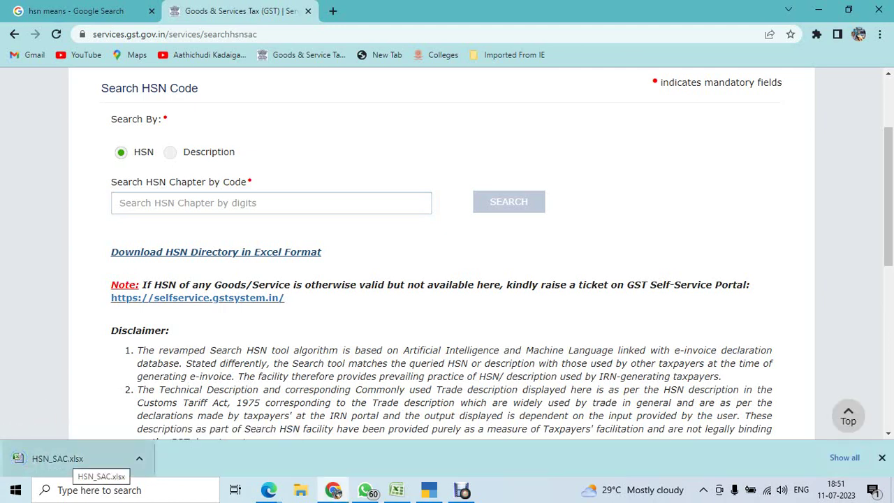
Open the downloaded HSN_SAC workbook and look over the HSN code entries in row 6.
click(57, 459)
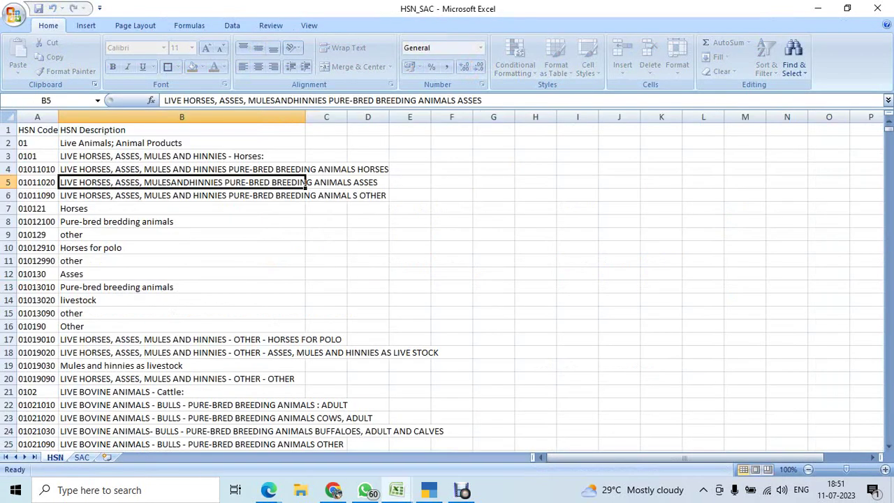
click(56, 208)
click(66, 197)
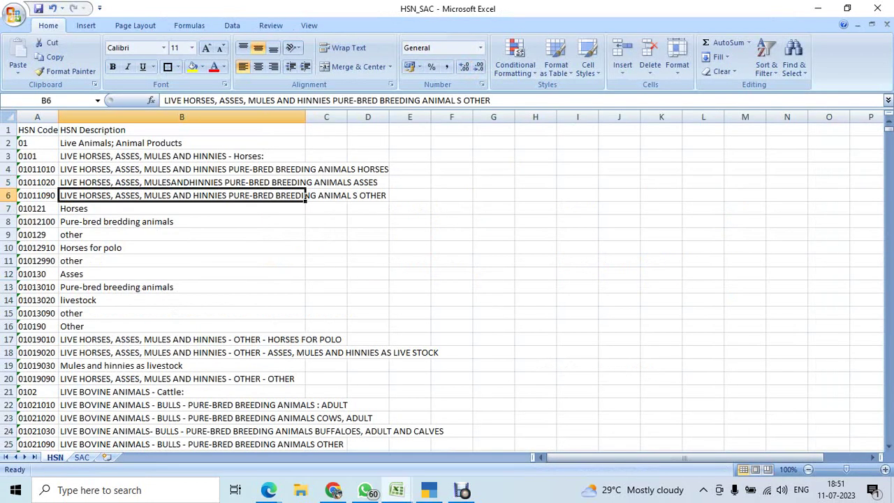
key(Left)
key(Right)
key(Left)
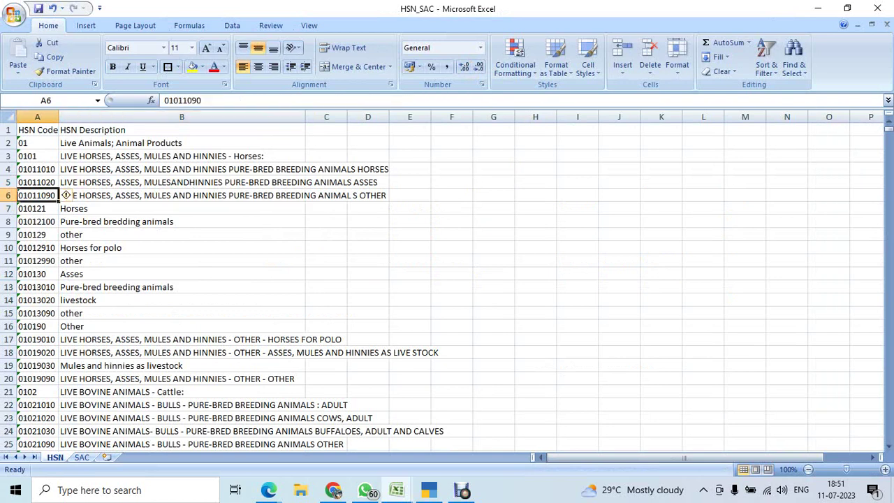
click(326, 248)
Search the sheet for 'dhall' with Find Next and Find All, finding no matches.
key(ctrl+f)
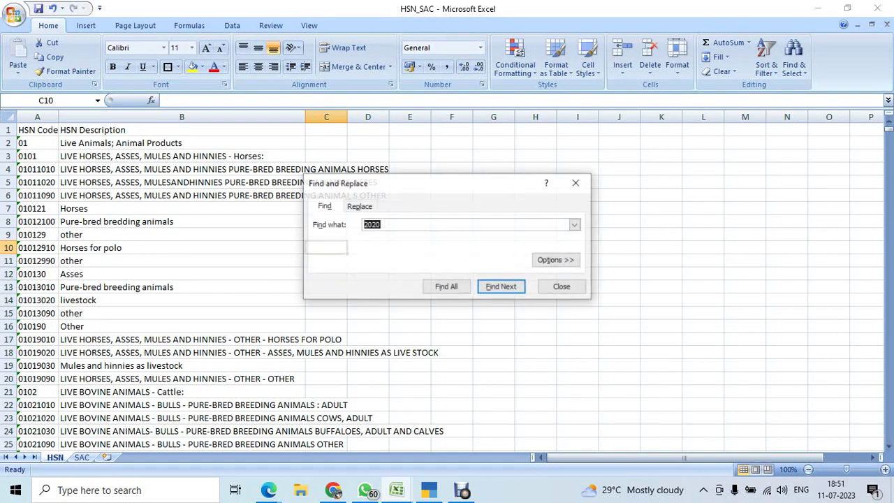
text(da)
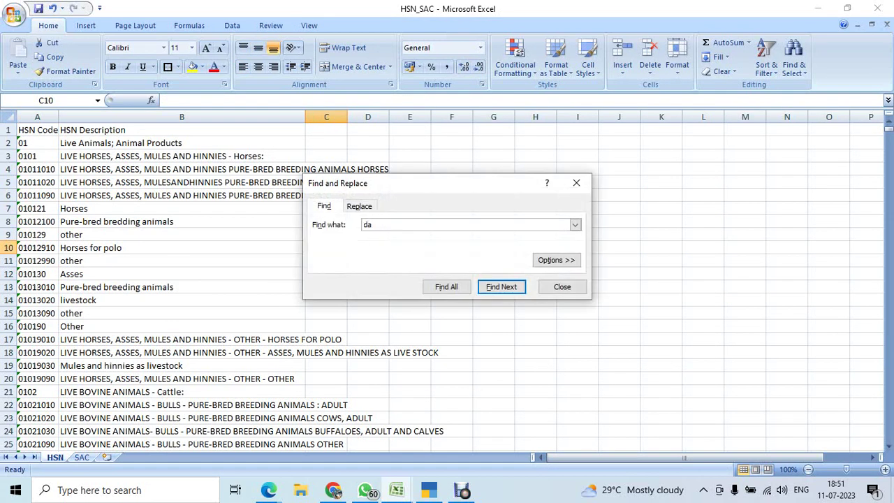
text(ll)
key(BackSpace)
key(BackSpace)
key(BackSpace)
text(hall)
key(Return)
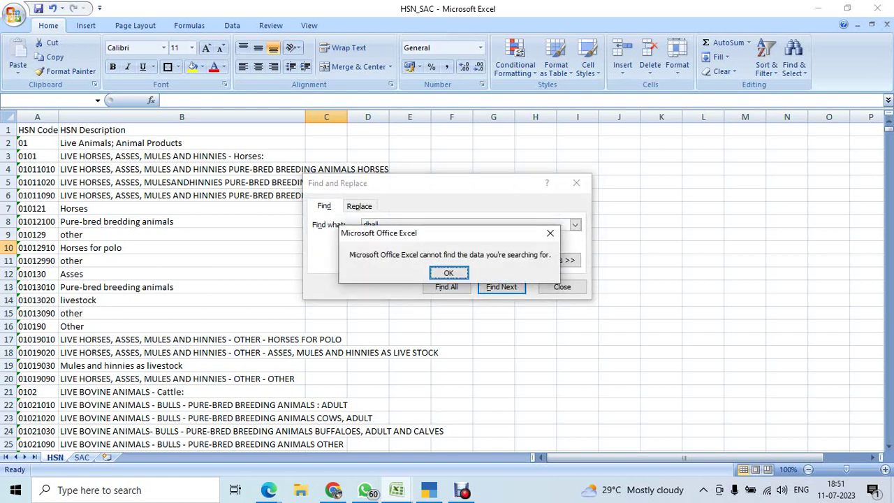
key(Return)
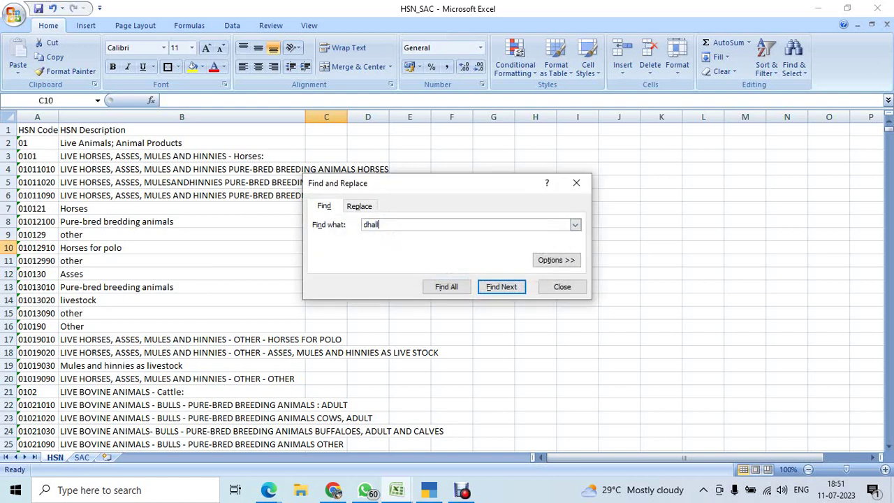
key(alt+i)
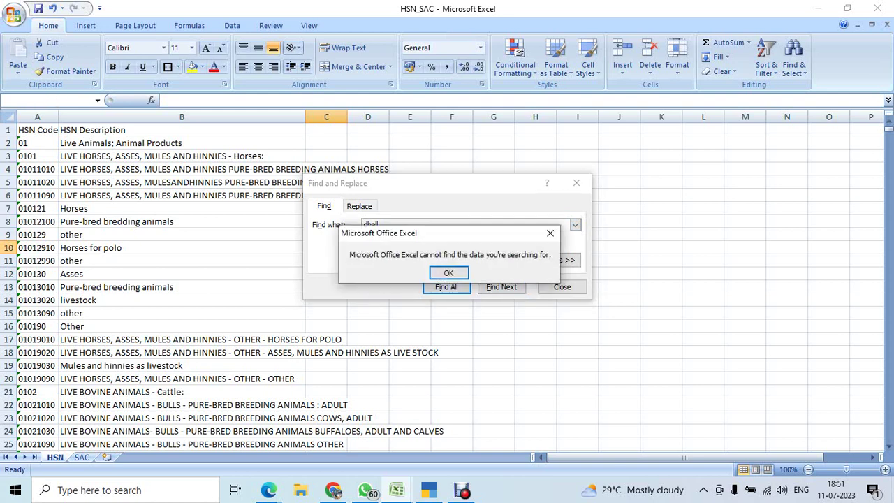
key(Return)
key(Escape)
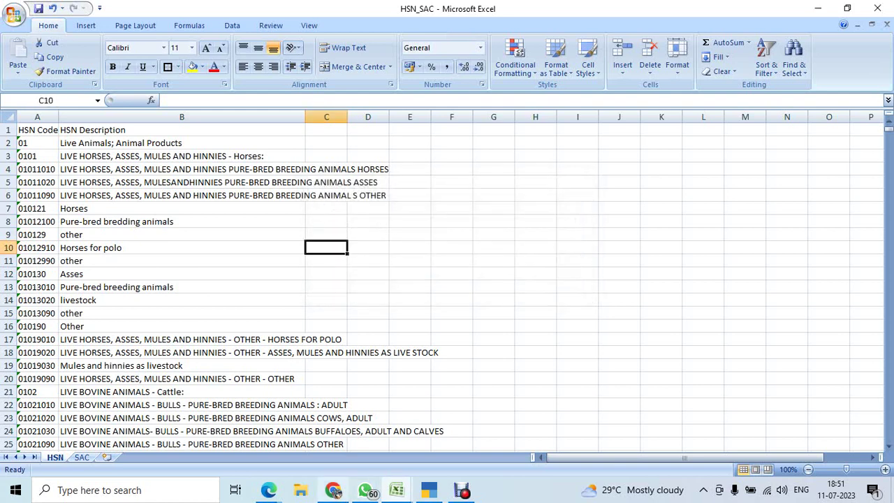
Look up 'dhal' in the GST HSN chapter code field, which shows No Results Found.
click(334, 491)
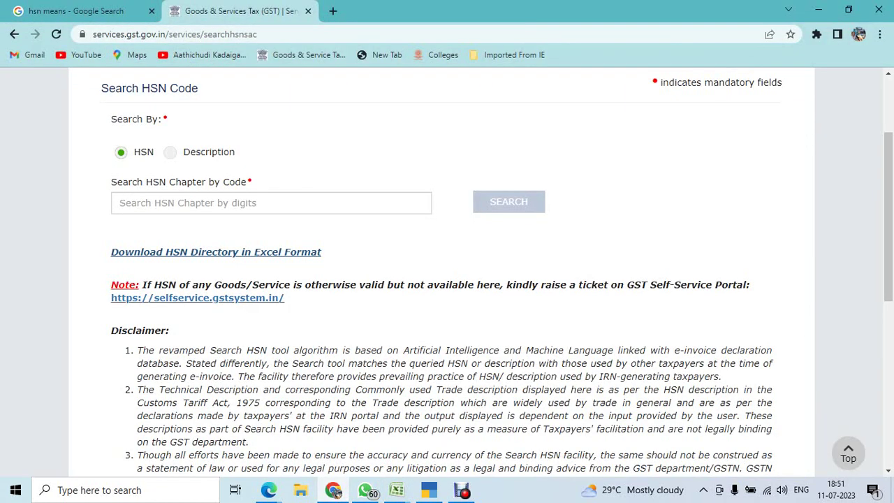
click(271, 202)
text(dha)
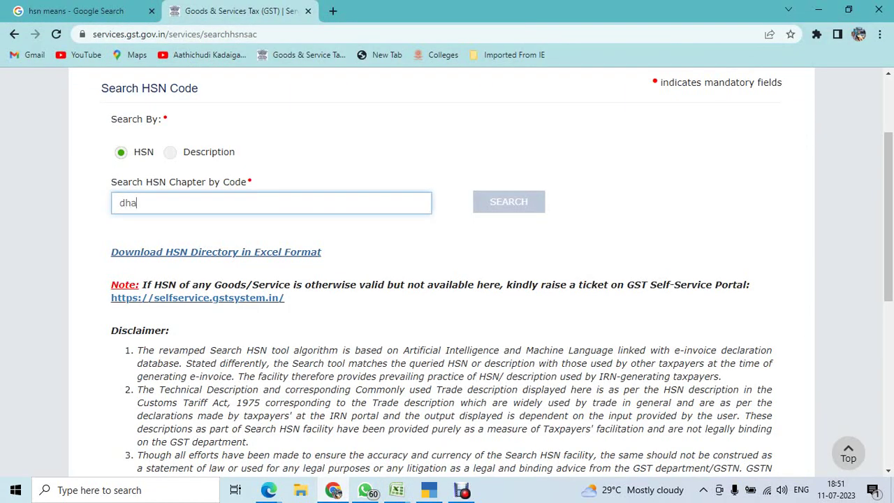
text(;)
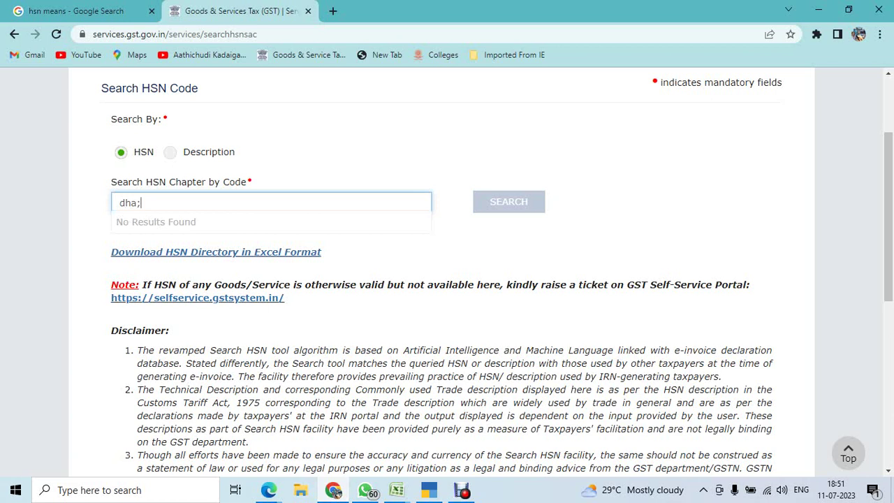
key(BackSpace)
text(l)
key(ctrl+a)
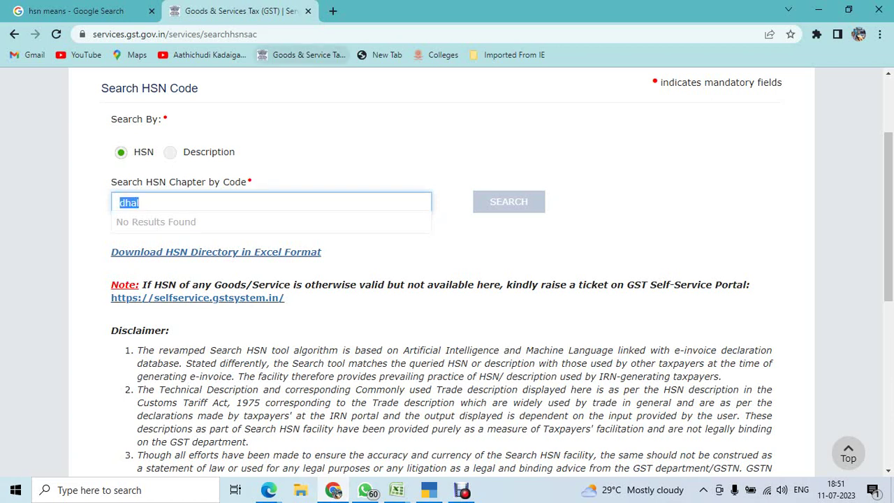
Google 'hsn code and tax rate for dhall', finding 07131000 and 07132000 at 5% GST.
click(333, 11)
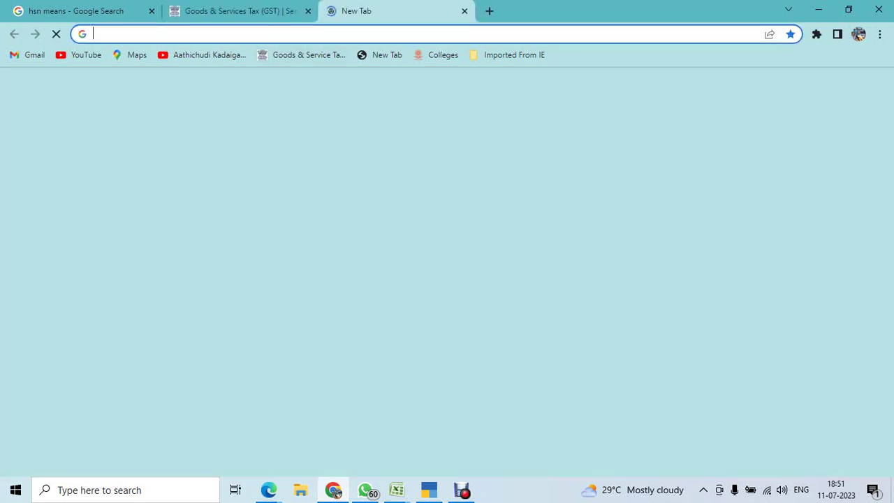
click(292, 274)
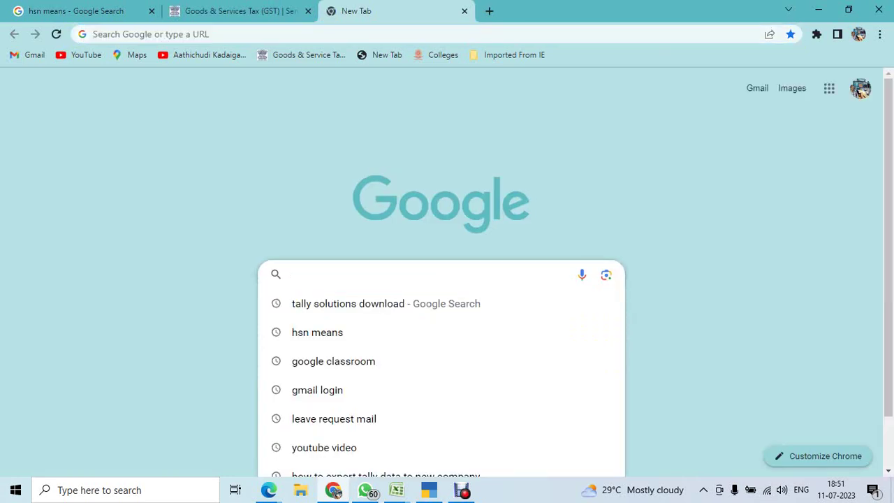
text(hsn code and)
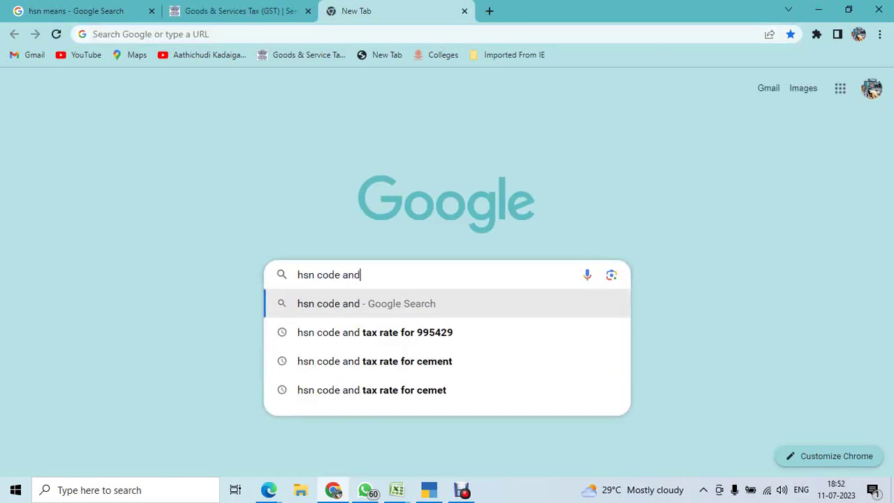
text( tax rate )
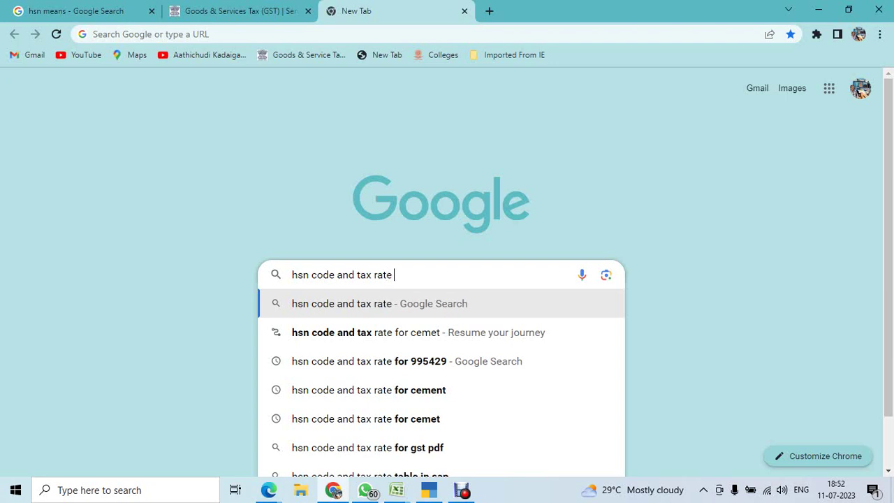
text(for dhal)
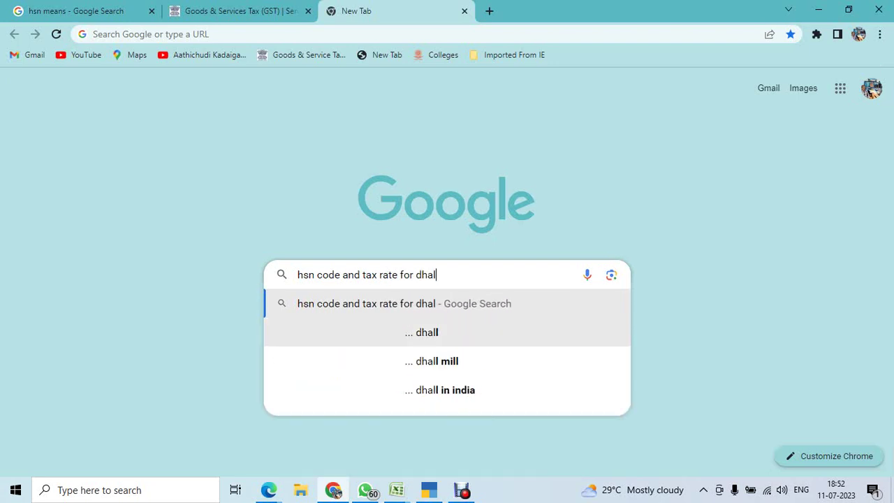
key(Down)
key(Return)
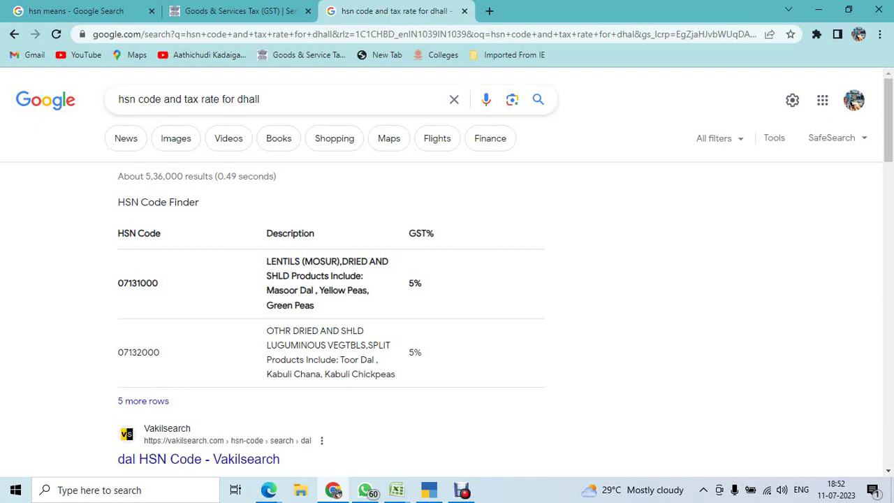
scroll(447, 280, down, 2)
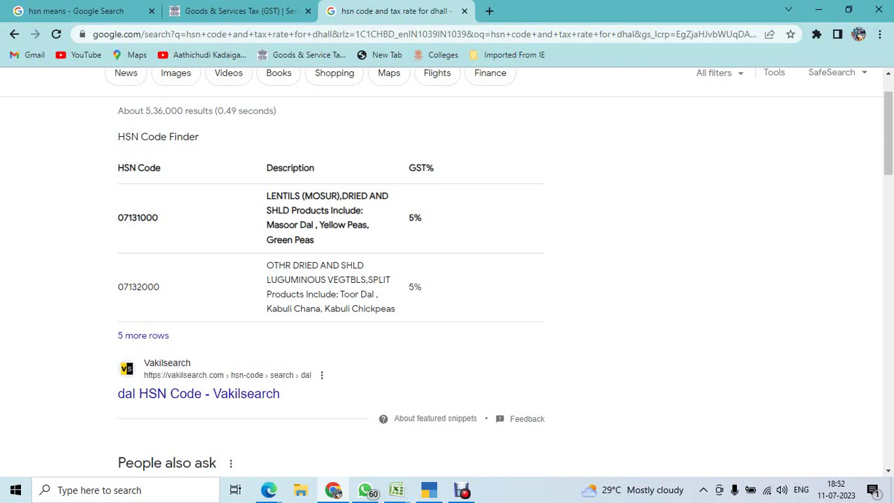
click(238, 11)
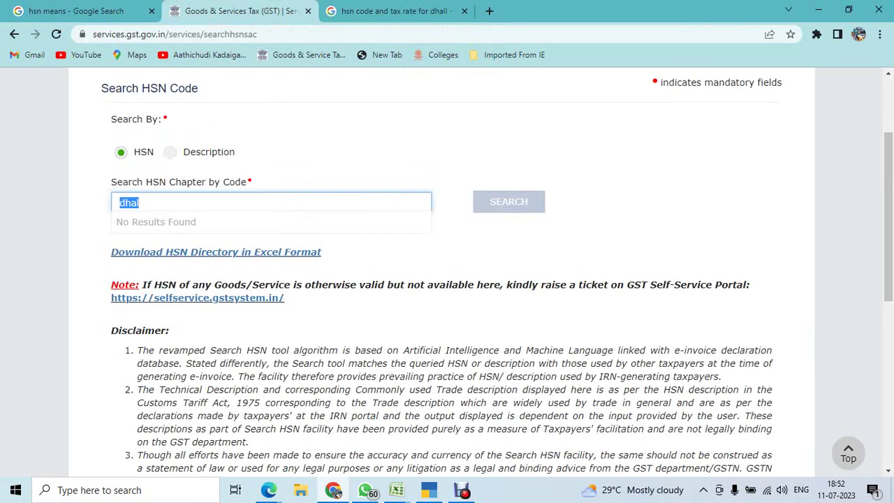
Replace the HSN code search with 'lentil' (no results), then toggle Search By to Description and back.
text(dal)
key(ctrl+Tab)
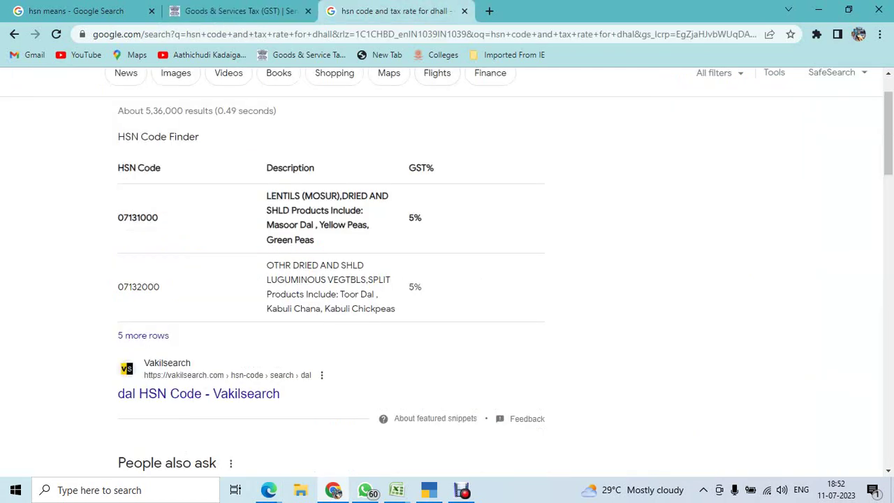
key(ctrl+shift+Tab)
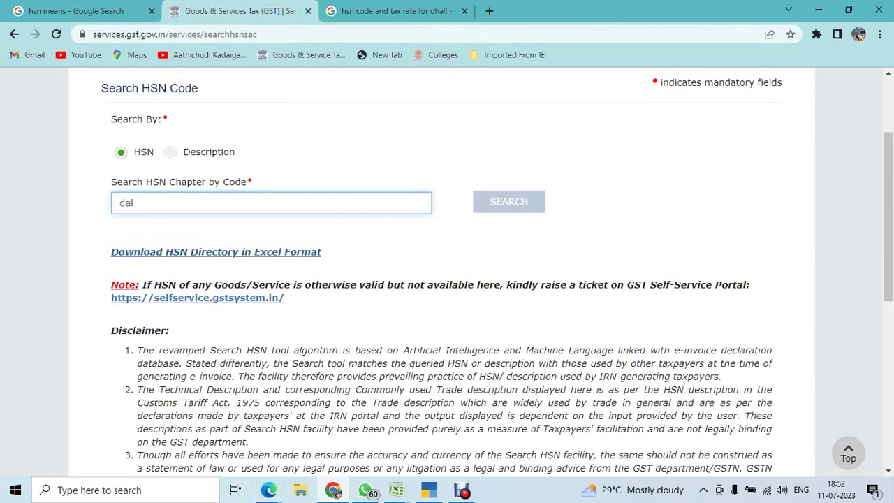
key(ctrl+a)
text(lentil)
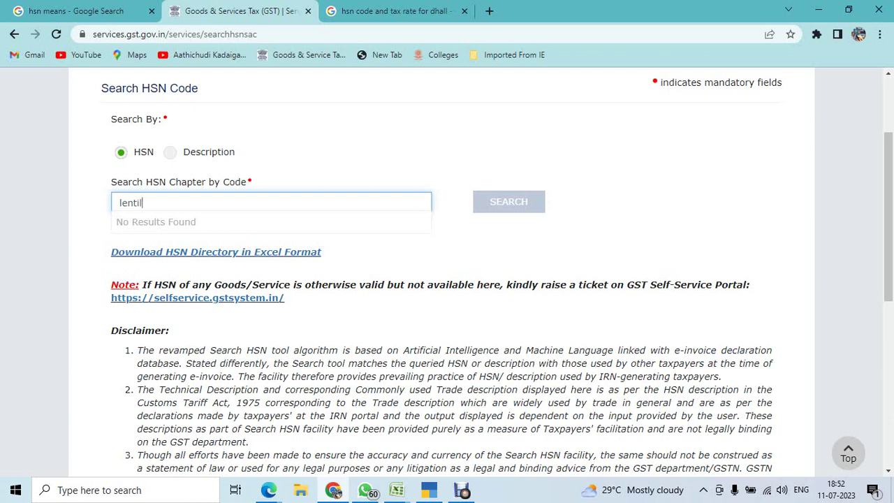
scroll(447, 273, up, 1)
key(ctrl+a)
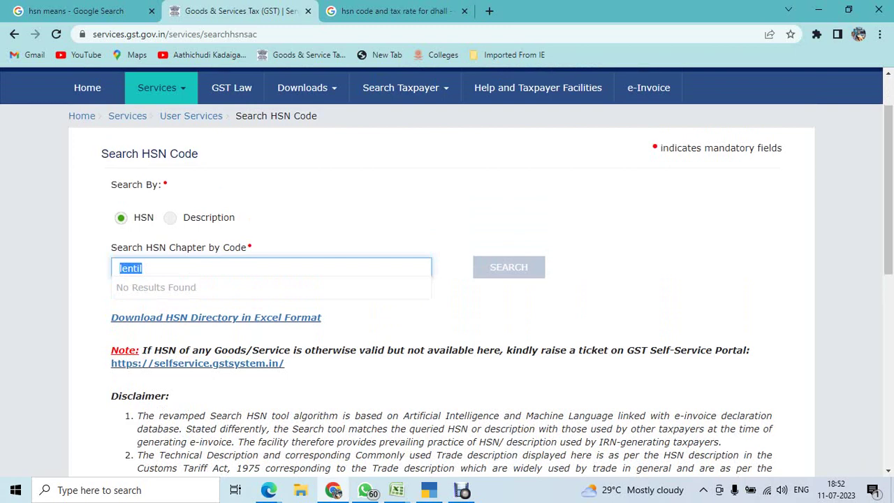
click(202, 217)
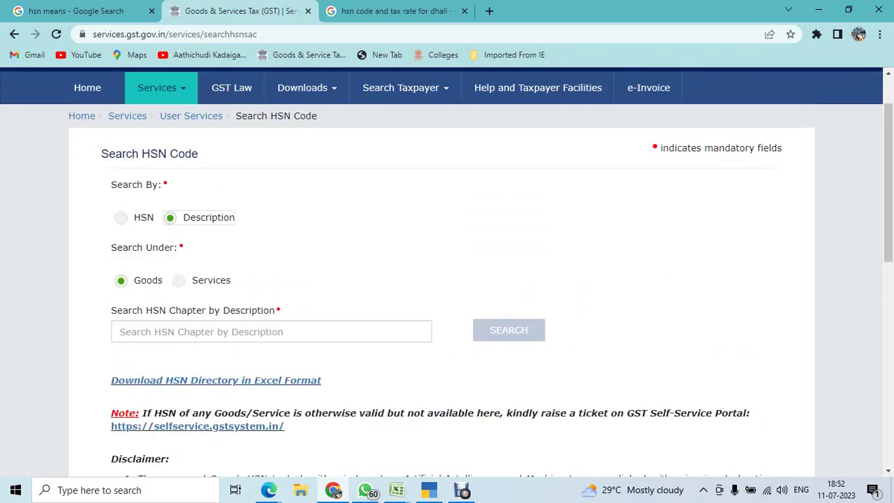
click(121, 217)
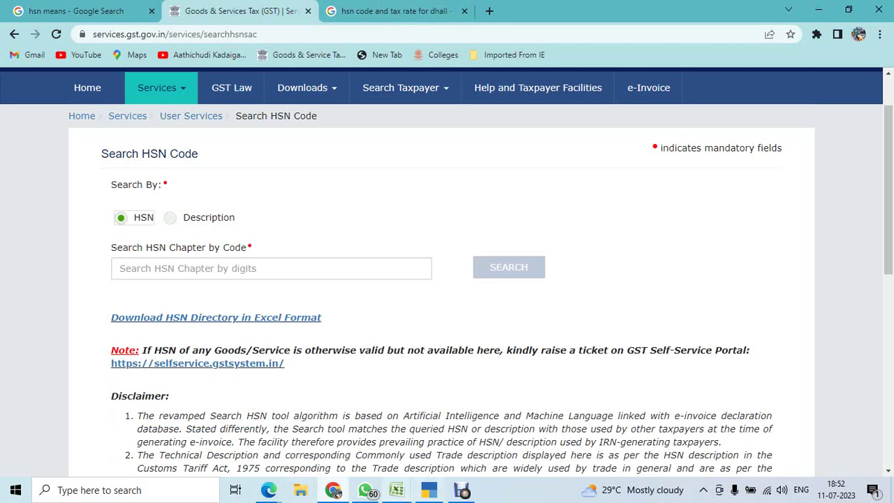
Check row 13's HSN code and 'Pure-bred breeding animals' description in the HSN_SAC workbook.
mouse_move(397, 490)
click(458, 429)
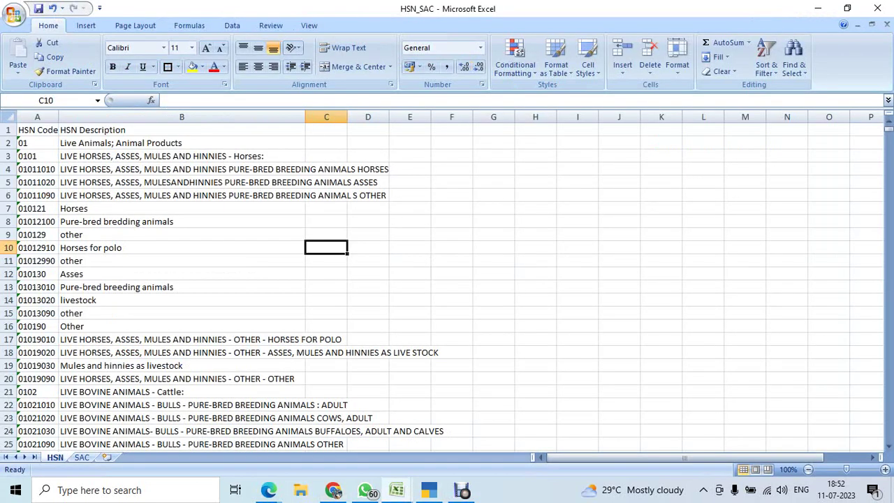
click(52, 287)
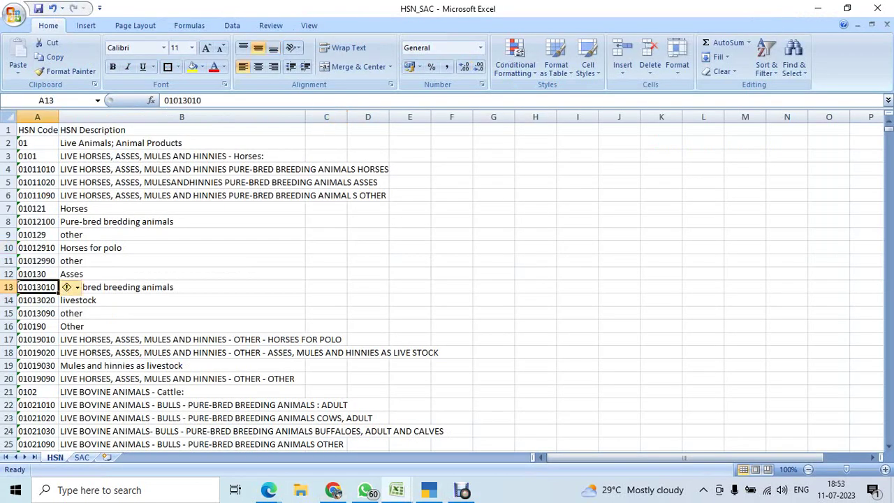
click(72, 287)
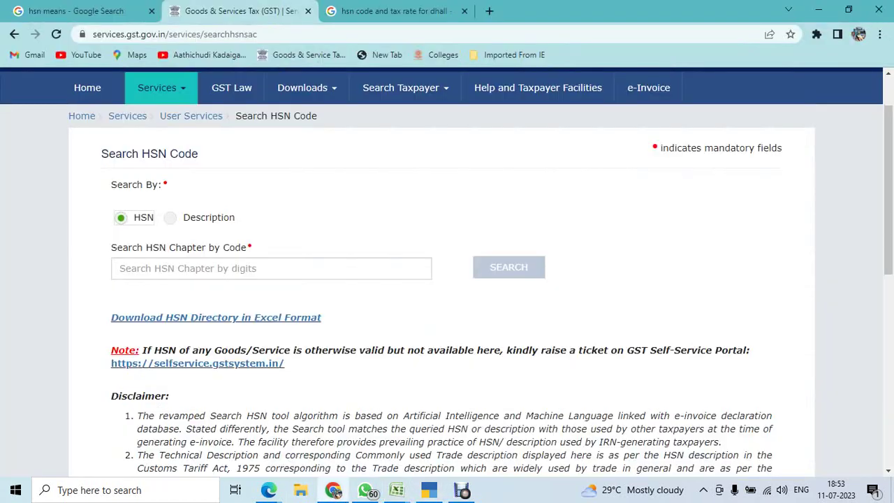
Search GST HSN codes by description for 'dhall', showing first suggestion 07133100.
click(335, 430)
click(202, 217)
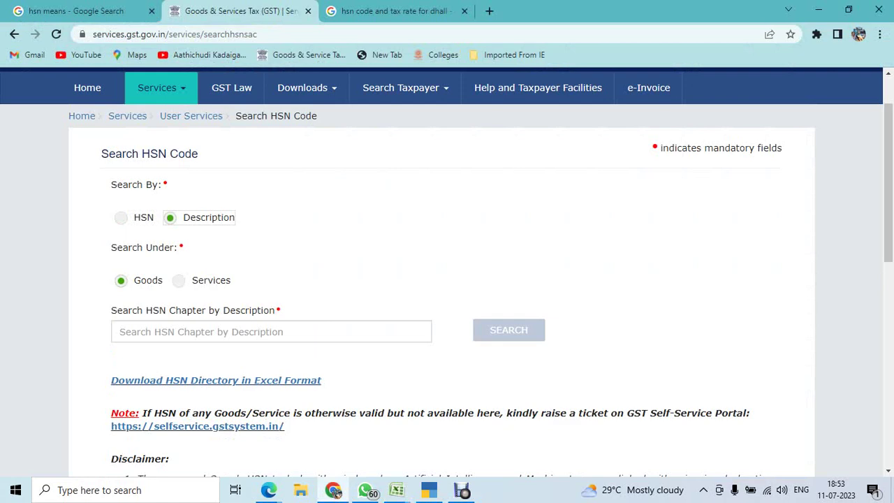
click(121, 218)
click(202, 218)
click(271, 332)
text(dhall)
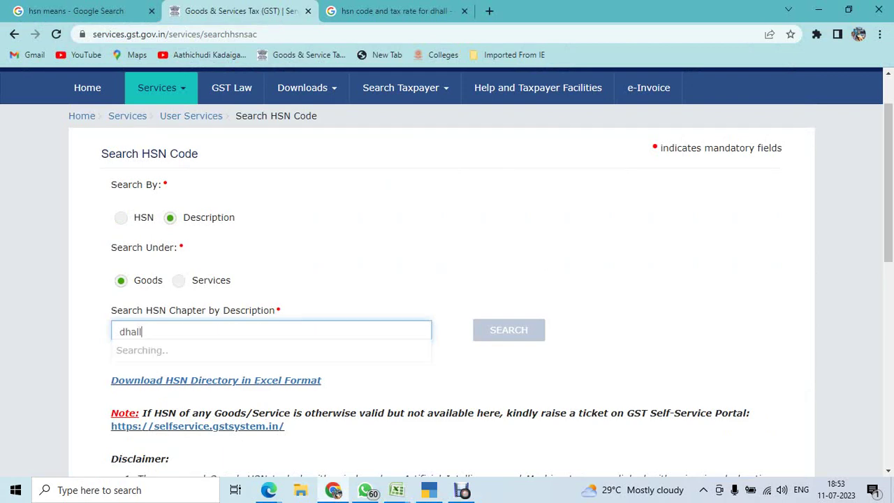
key(Down)
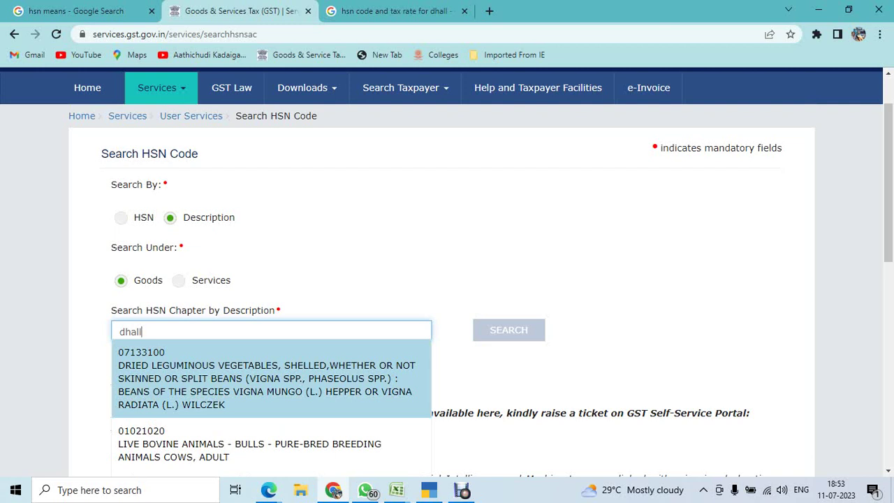
Change the description search to 'tea' and browse suggestions 09024050, 09022030 and 210120.
key(ctrl+a)
text(tea)
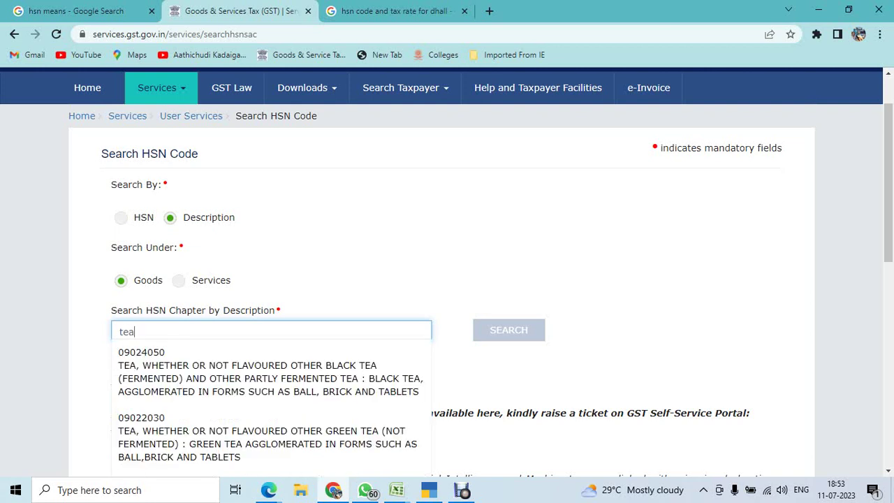
key(Down)
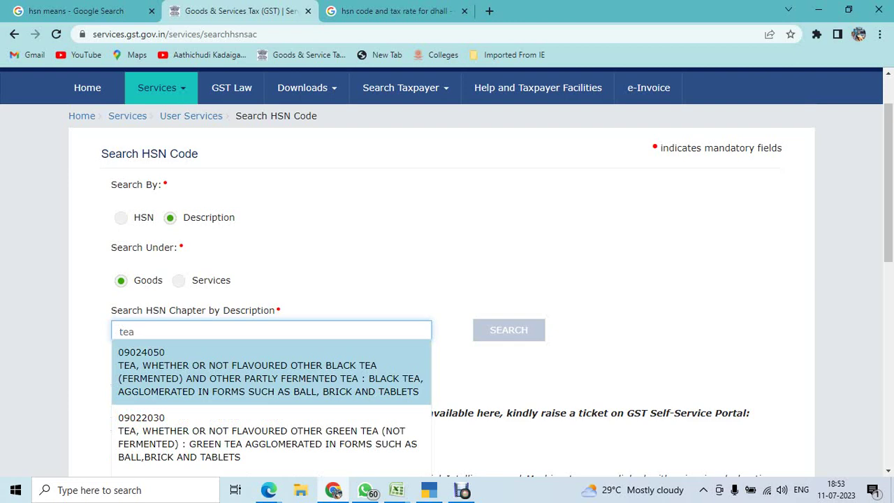
key(Down)
scroll(448, 280, down, 1)
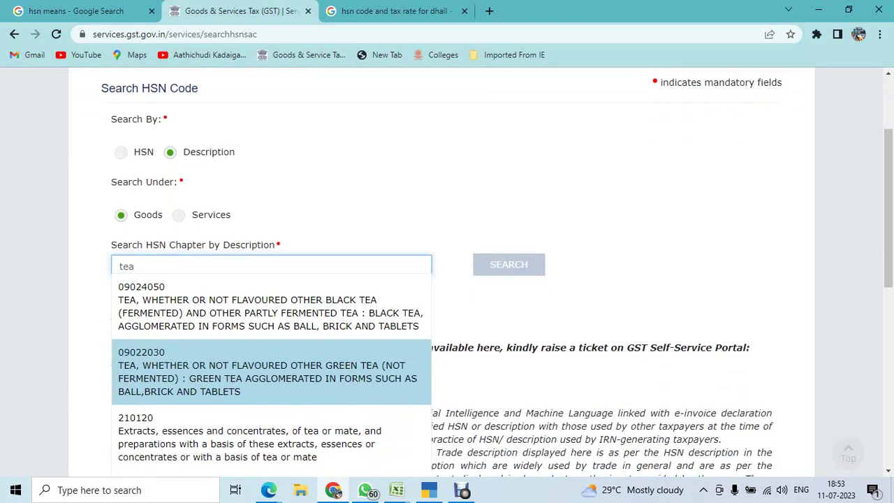
key(Down)
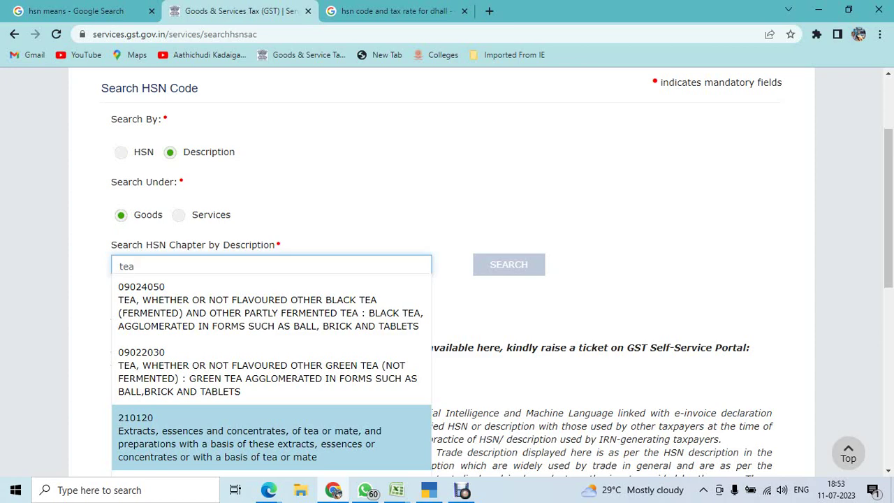
mouse_move(396, 490)
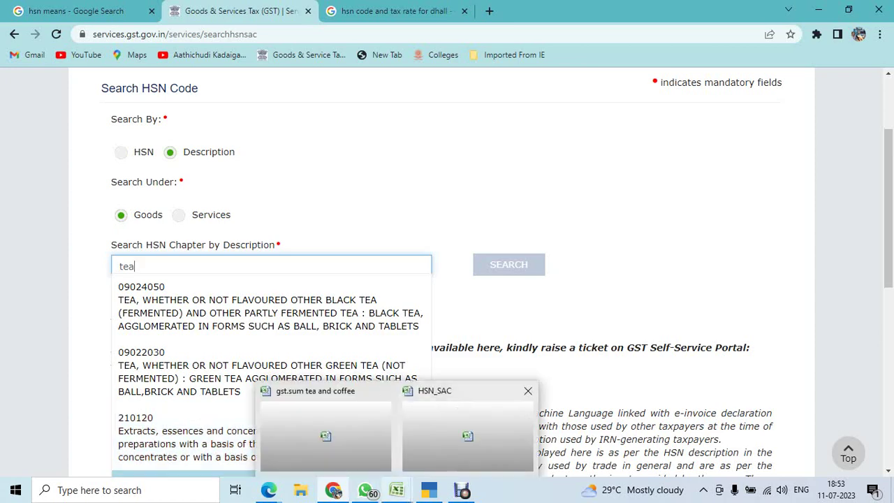
click(467, 433)
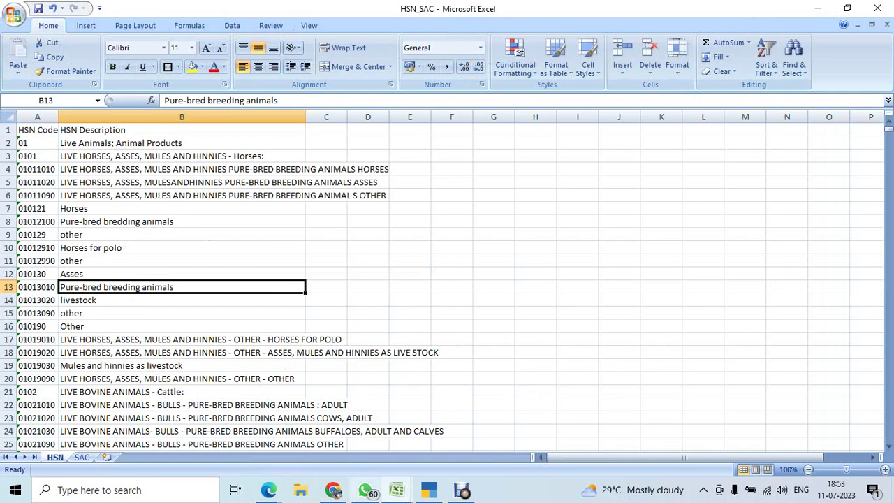
Check the tea item's 0952 & 5% entry in G14 of the gst.sum tea and coffee Sheet1.
mouse_move(396, 490)
click(326, 430)
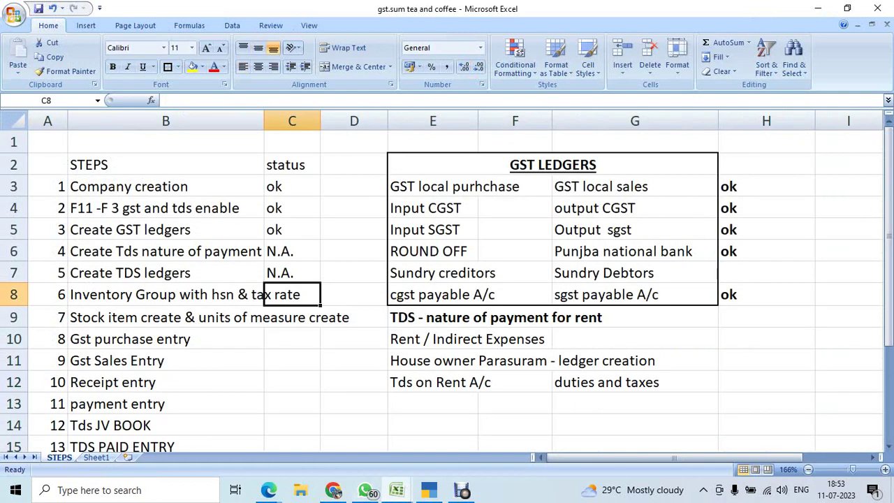
scroll(447, 280, down, 3)
click(97, 457)
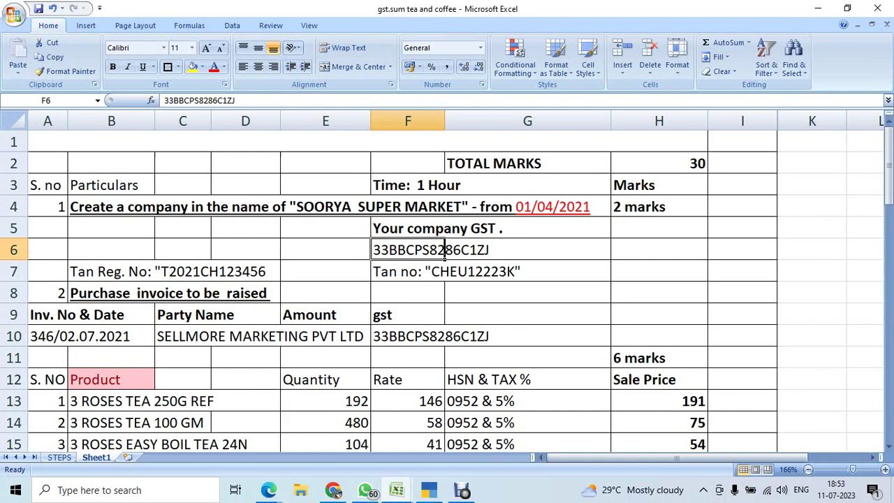
scroll(447, 279, down, 2)
click(528, 293)
key(ctrl+shift+5)
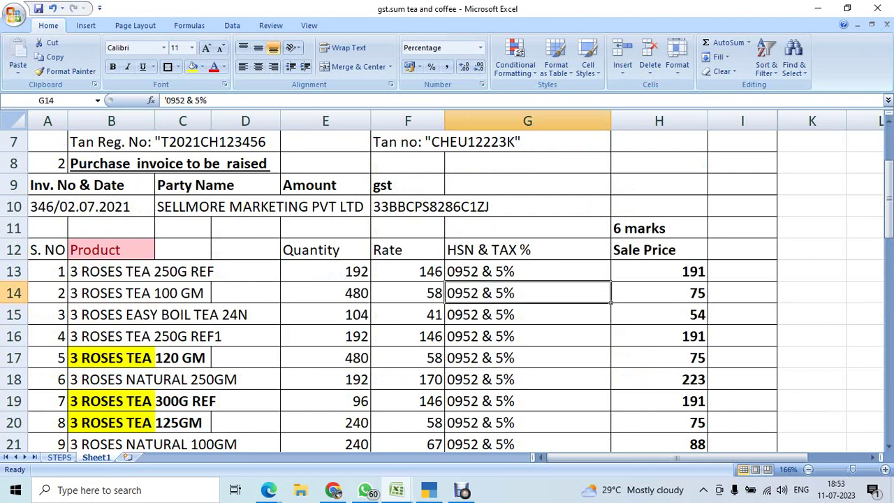
mouse_move(332, 490)
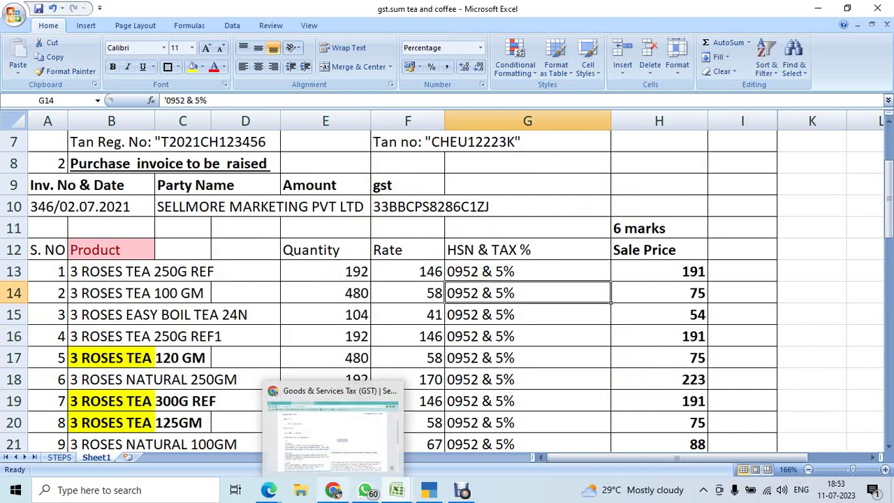
click(334, 430)
scroll(271, 437, up, 2)
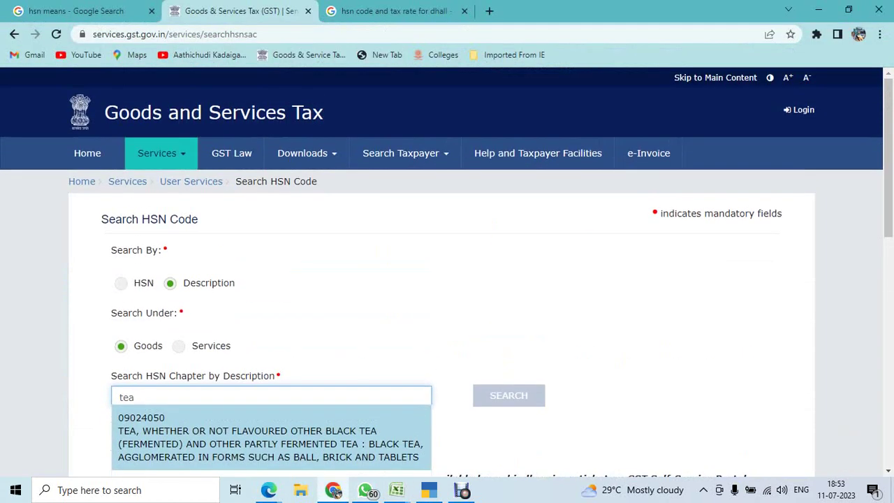
Enter code 0952 in the GST HSN code search.
click(133, 283)
click(120, 334)
text(092)
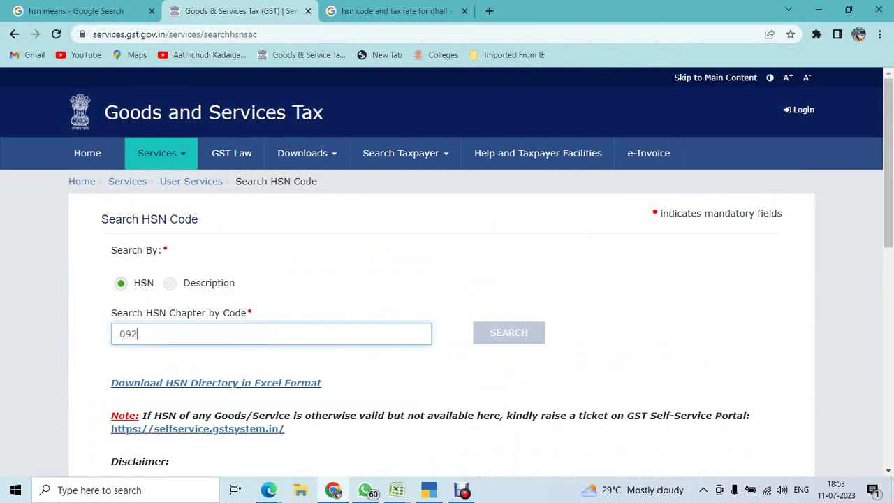
key(BackSpace)
text(52)
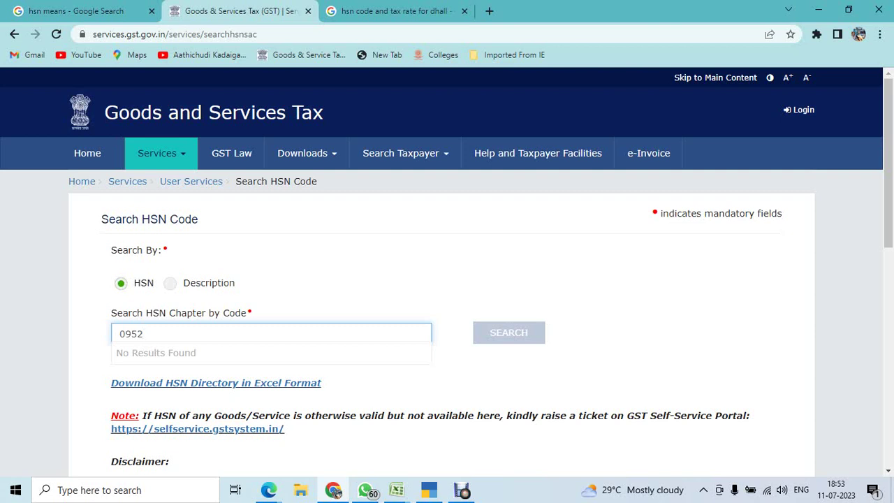
Search HSN by description for 'tea', listing codes led by 09024050 for agglomerated black tea.
click(171, 283)
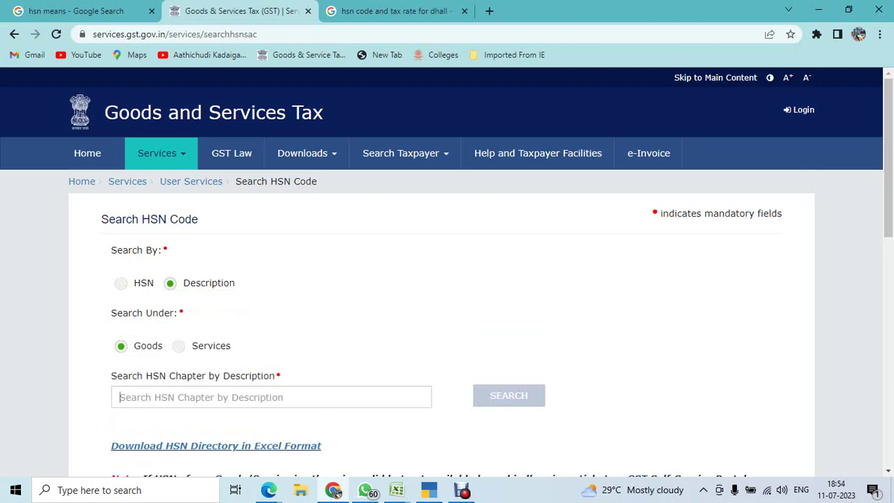
click(271, 397)
text(tea)
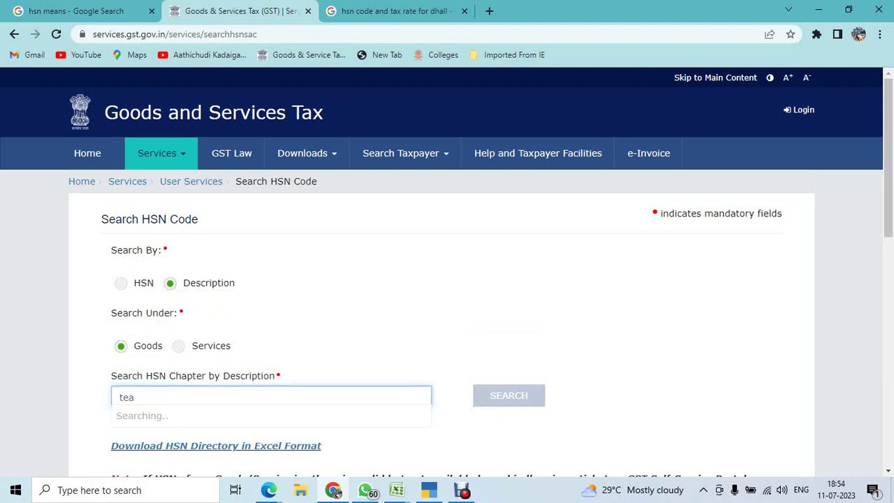
scroll(447, 279, down, 2)
scroll(271, 370, down, 1)
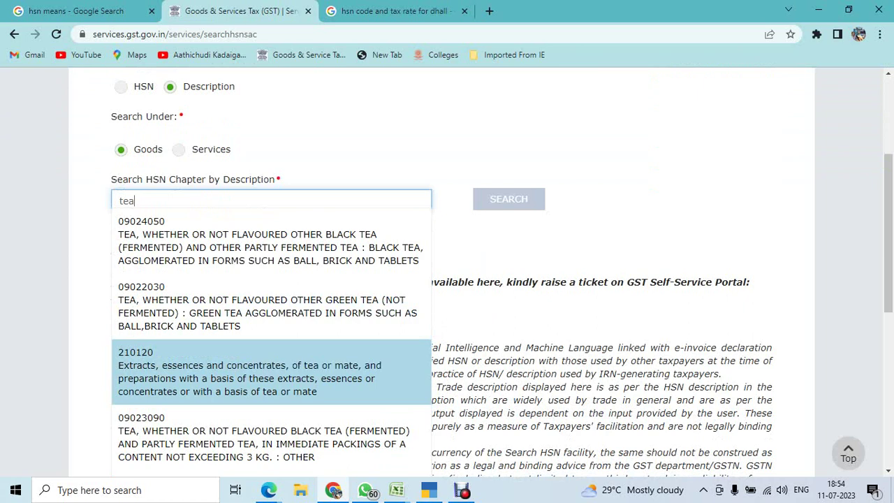
scroll(273, 371, up, 2)
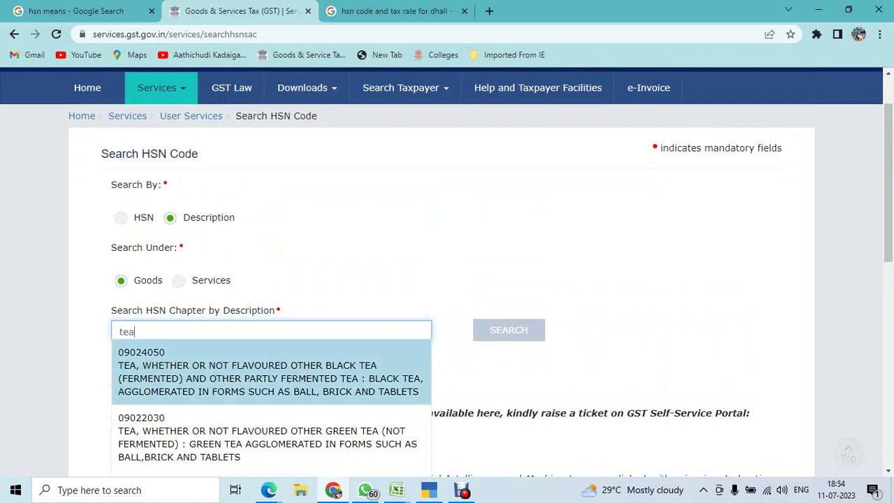
scroll(273, 371, down, 5)
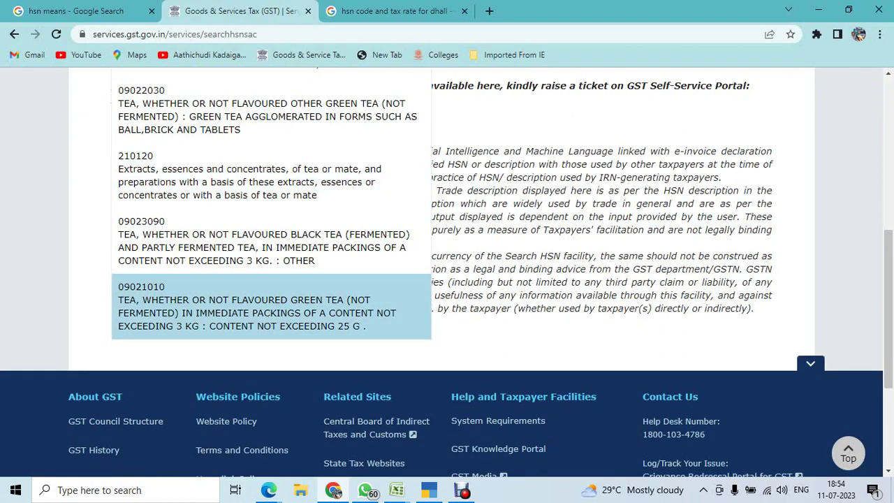
scroll(273, 370, up, 6)
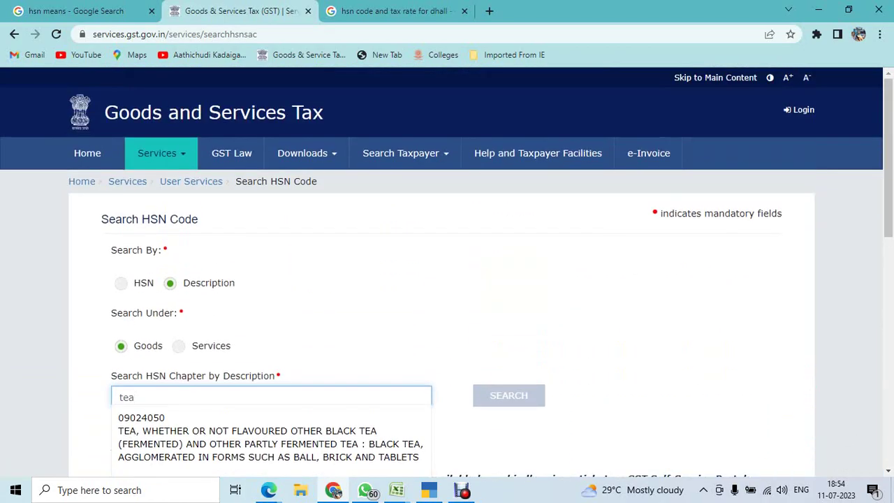
Change the Google query from dhall to tea, finding HSN 902 at 5%.
click(395, 10)
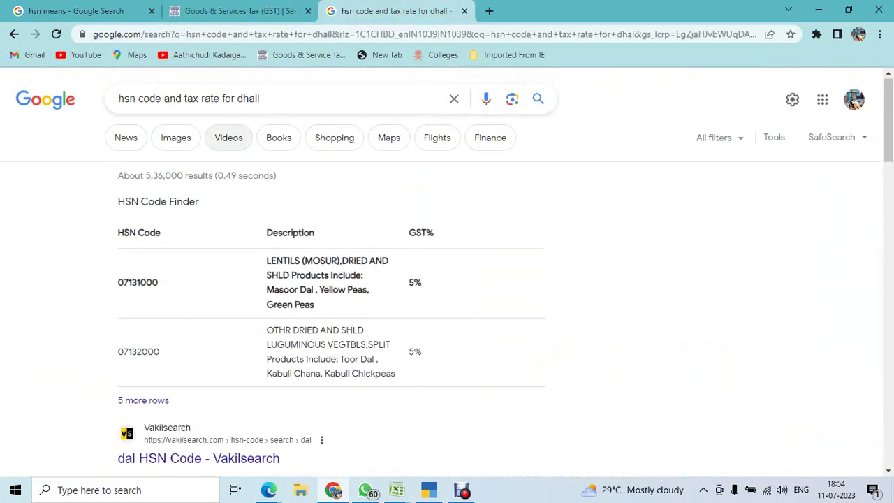
drag(260, 99, 45, 100)
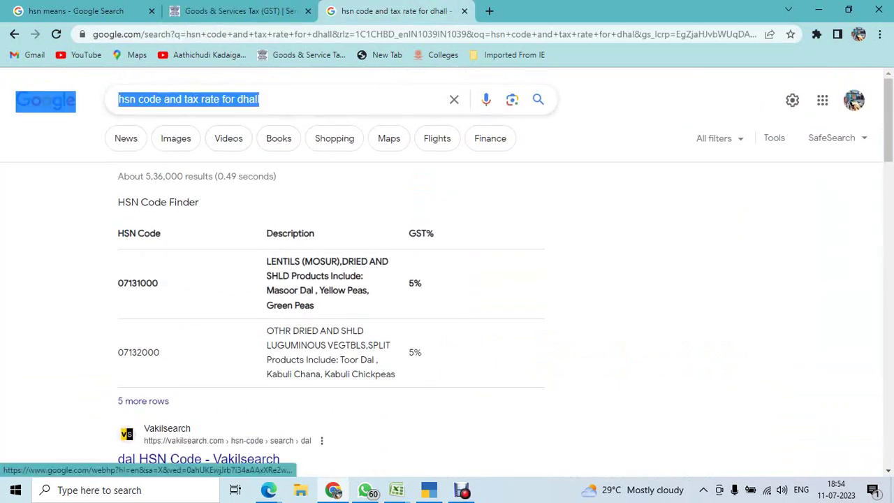
key(ctrl+c)
scroll(447, 279, down, 6)
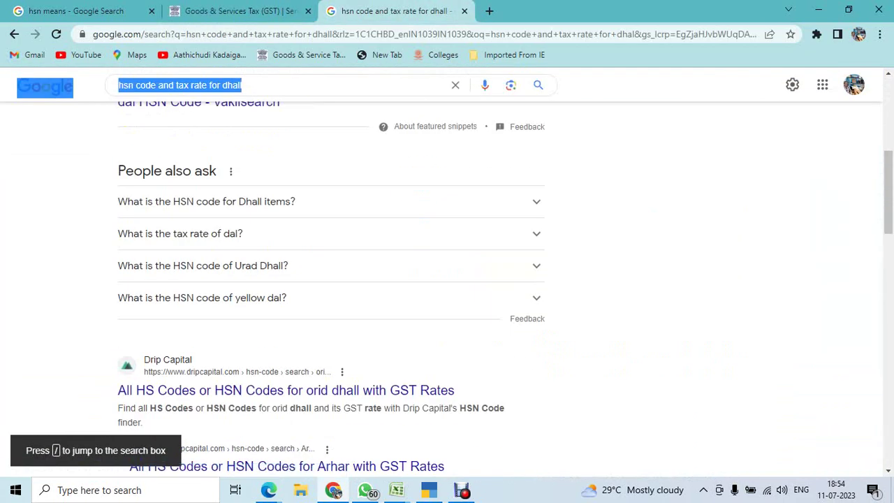
scroll(447, 279, down, 3)
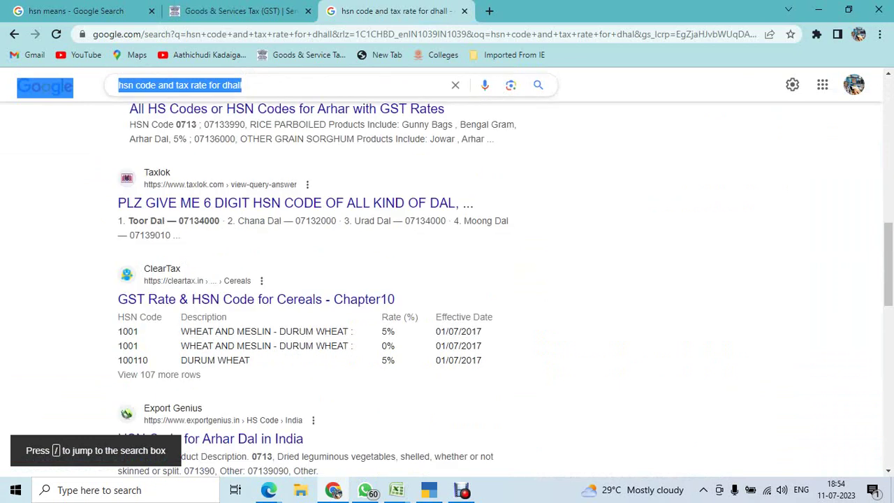
key(slash)
key(BackSpace)
key(BackSpace)
key(BackSpace)
key(BackSpace)
key(BackSpace)
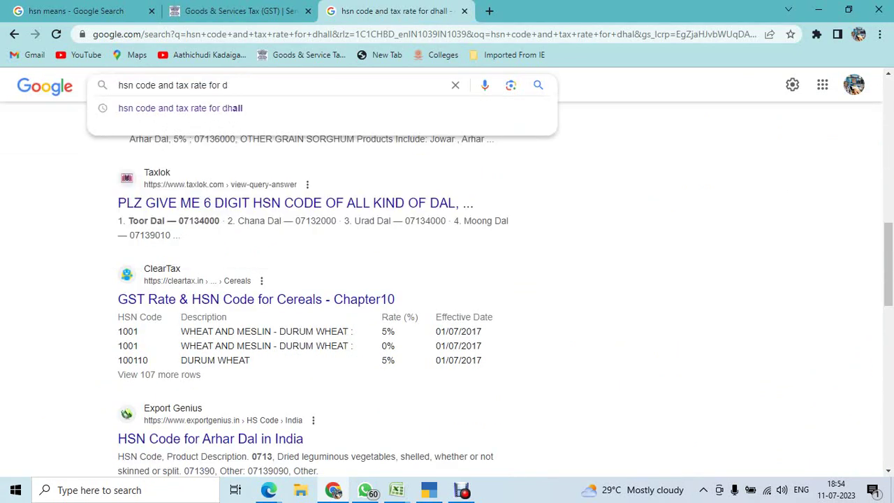
text(tea)
key(Return)
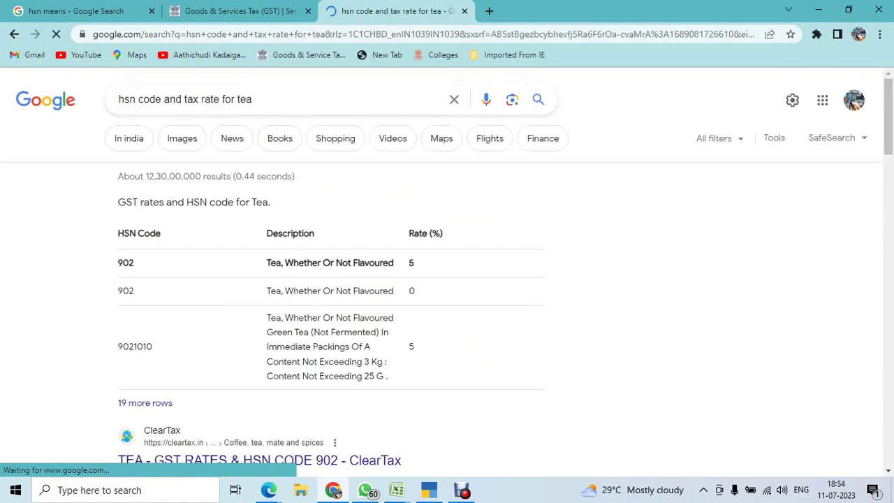
scroll(447, 279, down, 1)
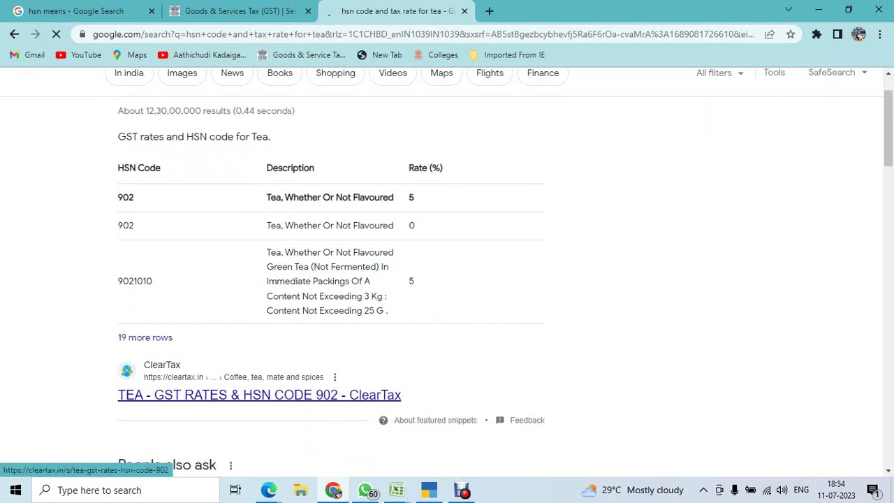
scroll(447, 279, down, 1)
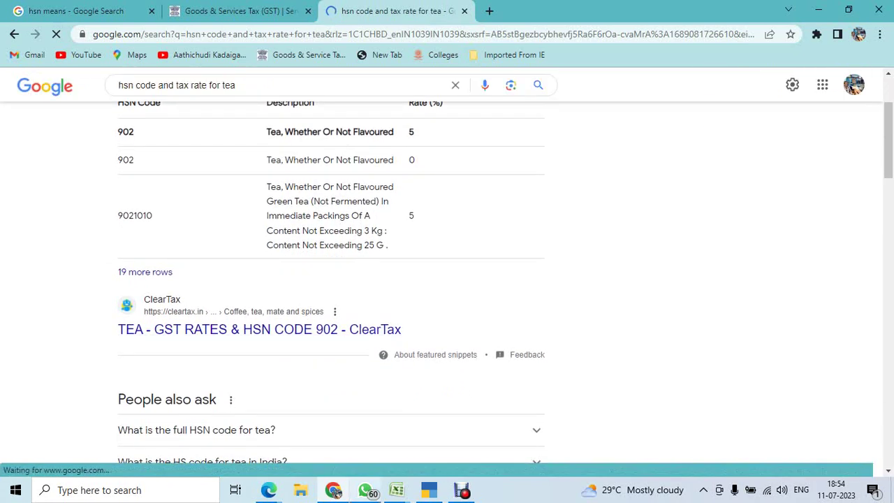
mouse_move(396, 490)
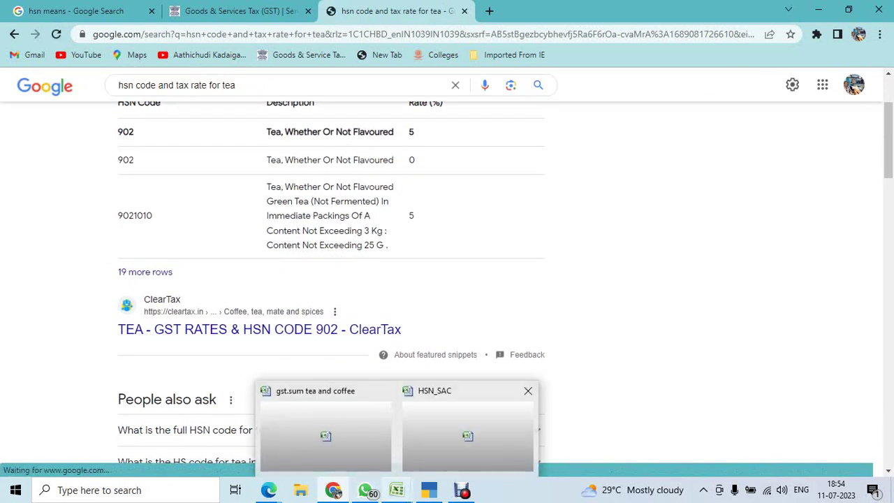
click(325, 430)
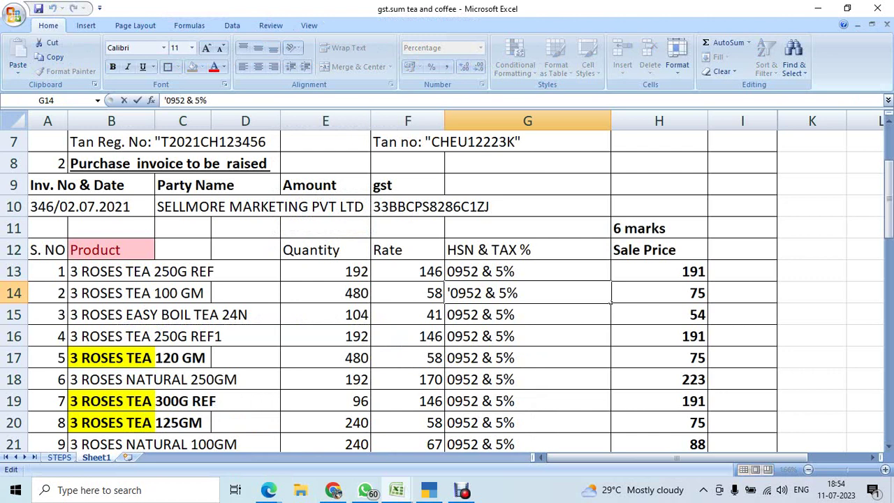
Correct cell G14's HSN & TAX % entry from 0952 to 0902 & 5%.
key(BackSpace)
text(0)
key(Return)
click(528, 293)
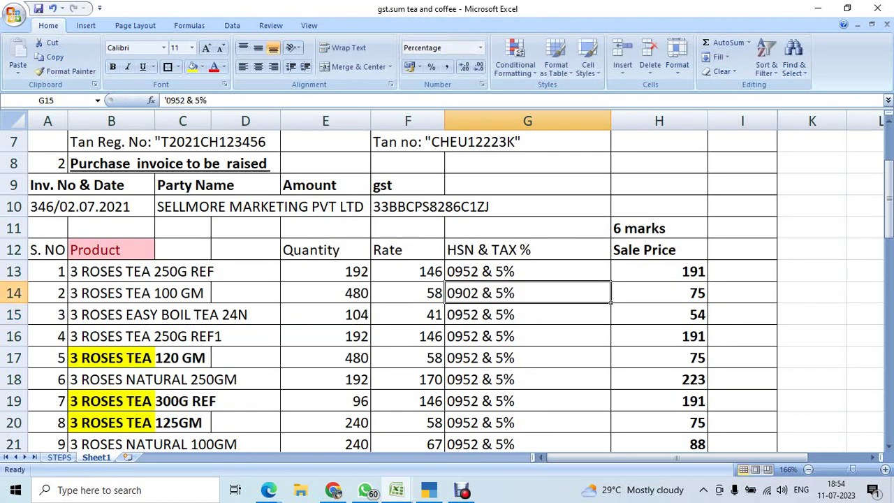
click(527, 271)
click(527, 293)
Copy 0902 & 5% from G14 into all tea rows G13:G22.
key(ctrl+c)
click(528, 271)
key(ctrl+v)
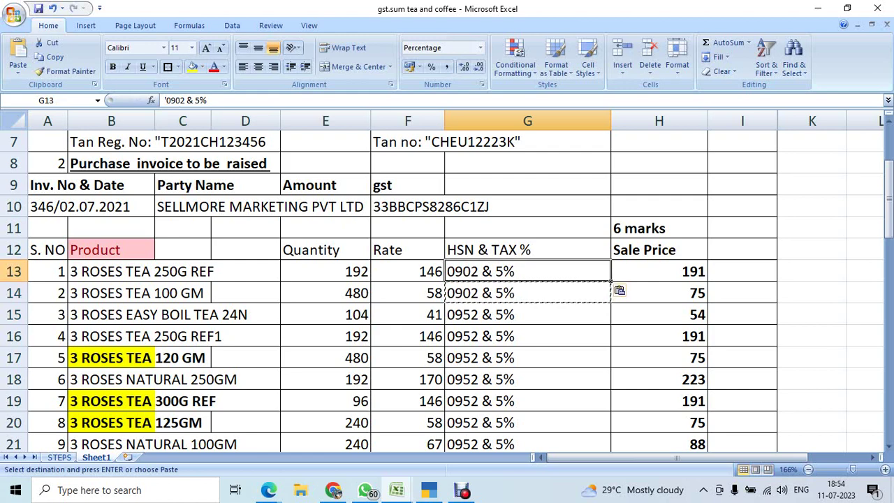
key(shift+Down)
key(shift+Down)
key(shift+Down)
key(shift+Down)
key(shift+Down)
key(shift+Down)
key(shift+Down)
key(shift+Down)
key(shift+Down)
key(shift+Down)
key(shift+Up)
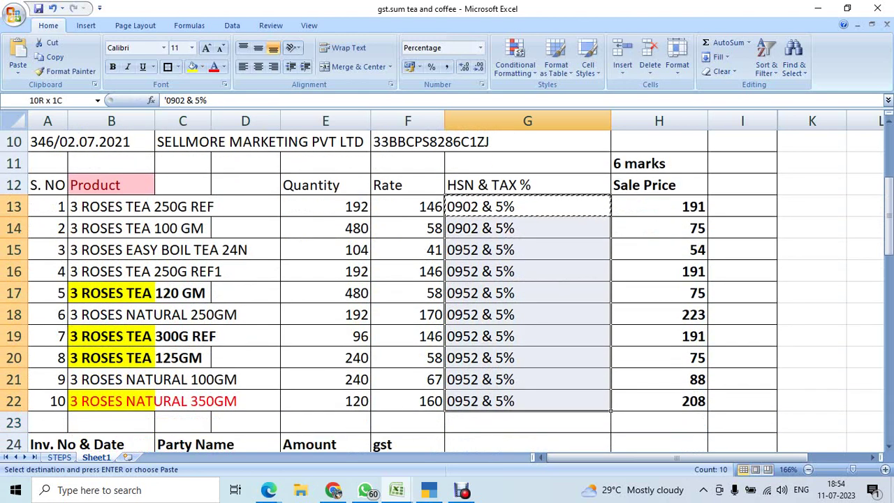
key(Return)
scroll(447, 279, down, 4)
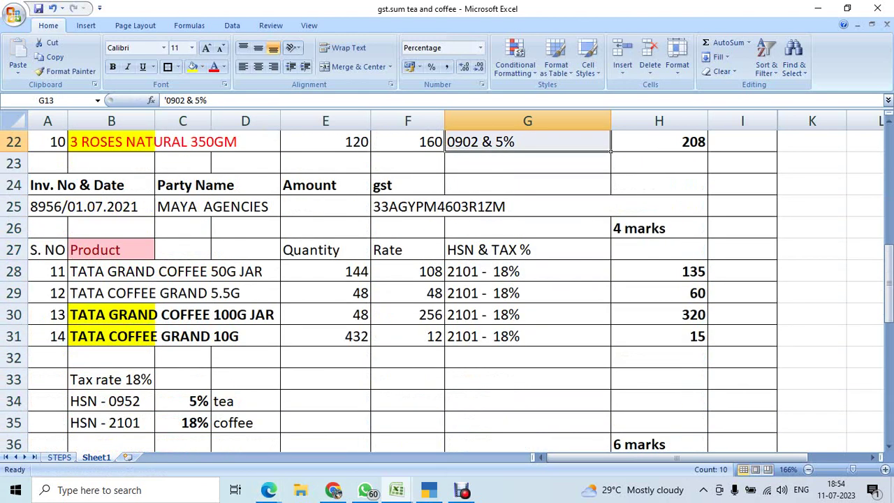
click(528, 336)
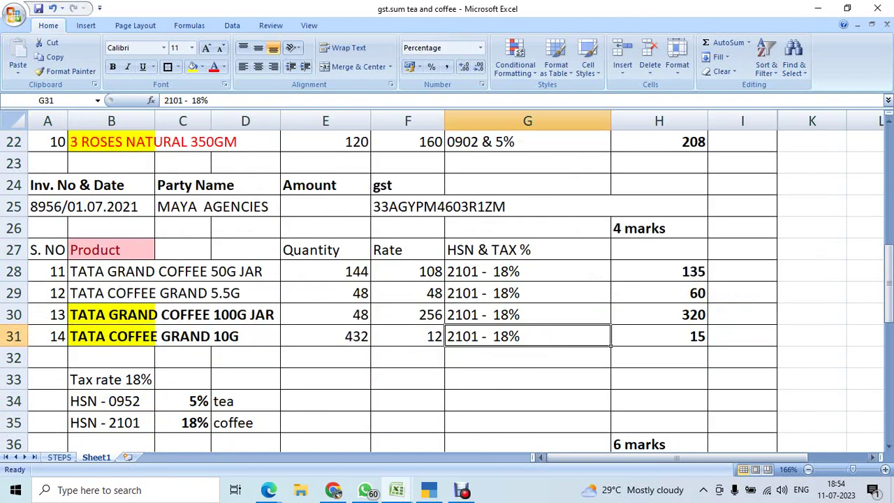
Change the Google search from tea to 'hsn code and tax rate for coffee'.
key(alt+Tab)
scroll(447, 280, up, 2)
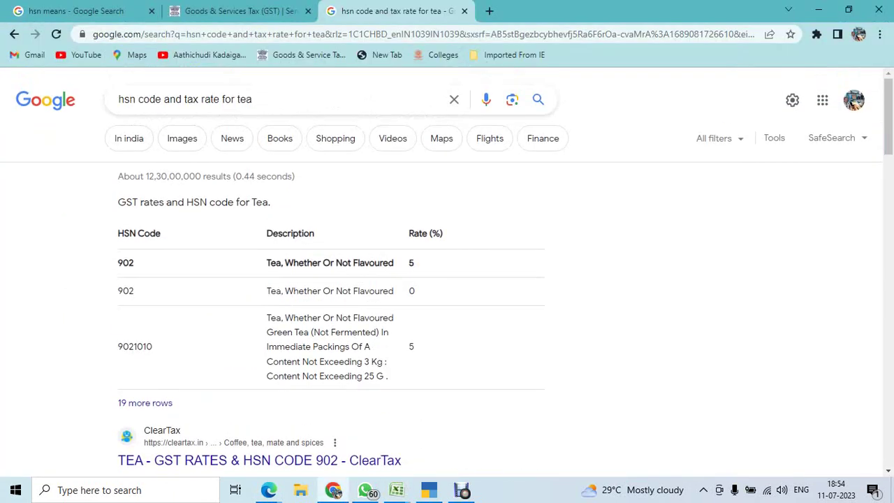
click(252, 99)
key(BackSpace)
key(BackSpace)
key(BackSpace)
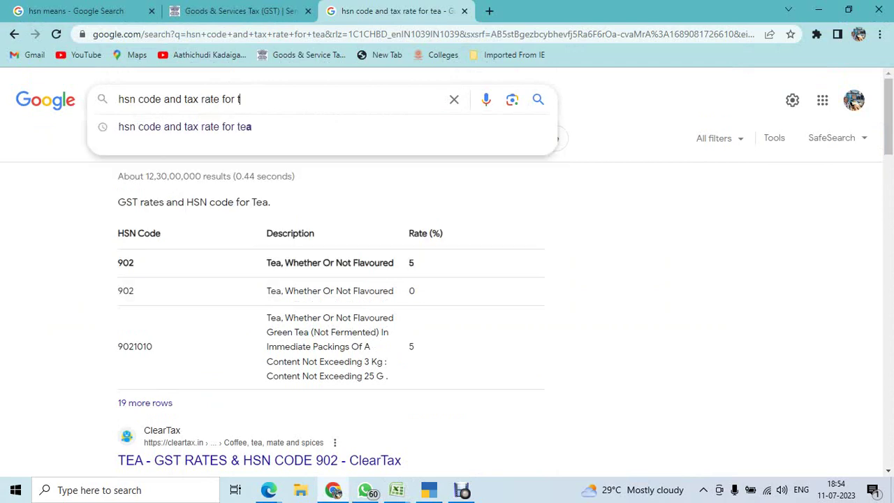
text(coffee)
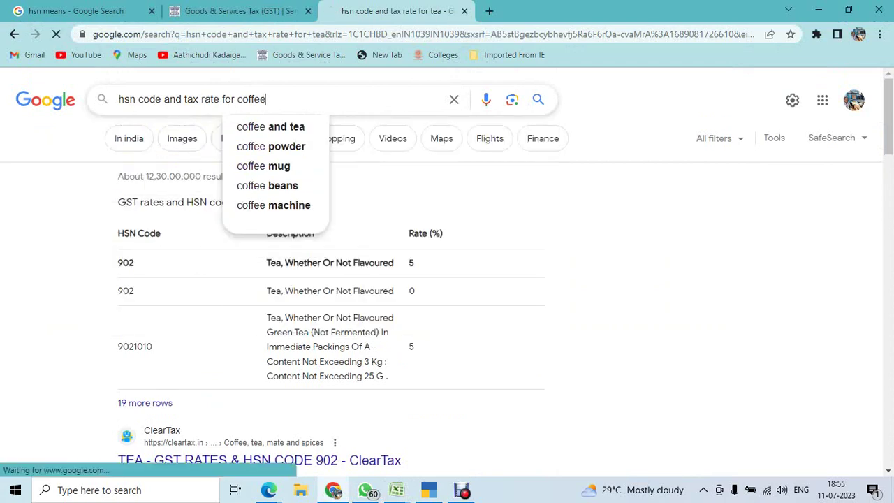
key(Return)
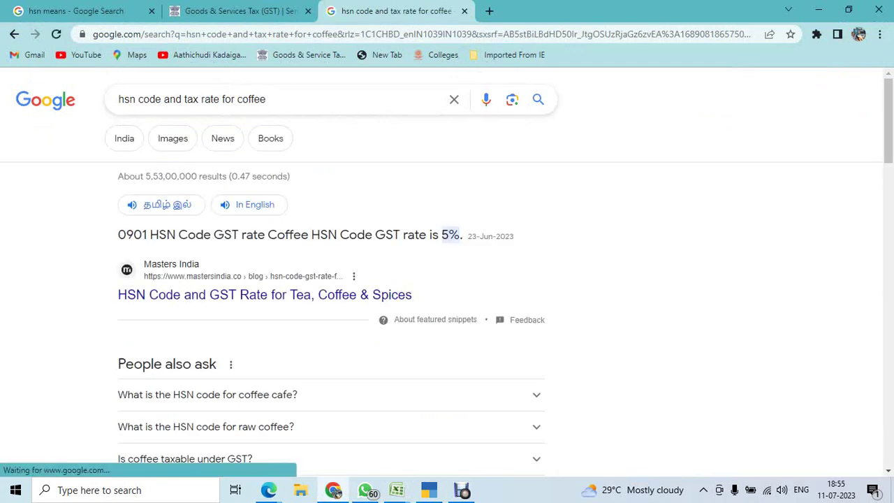
Open ClearTax's coffee GST page, which lists HSN code 901 at 5%.
scroll(448, 279, down, 1)
scroll(448, 279, down, 4)
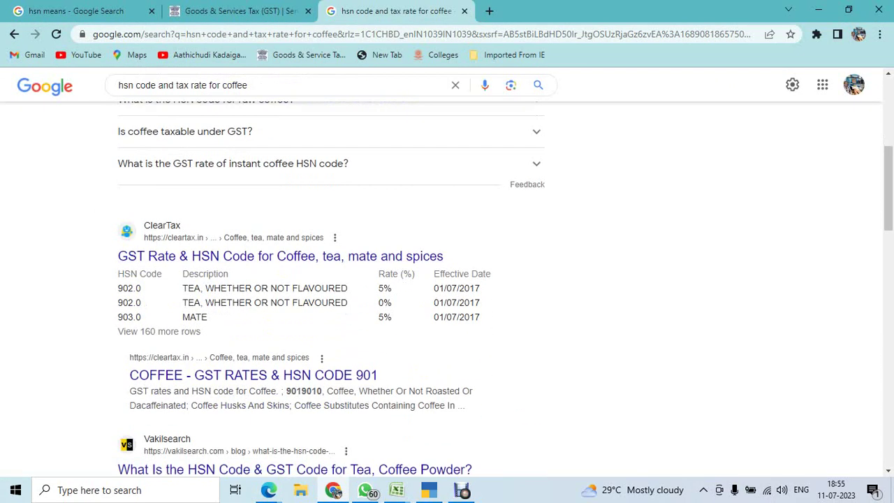
scroll(252, 244, down, 2)
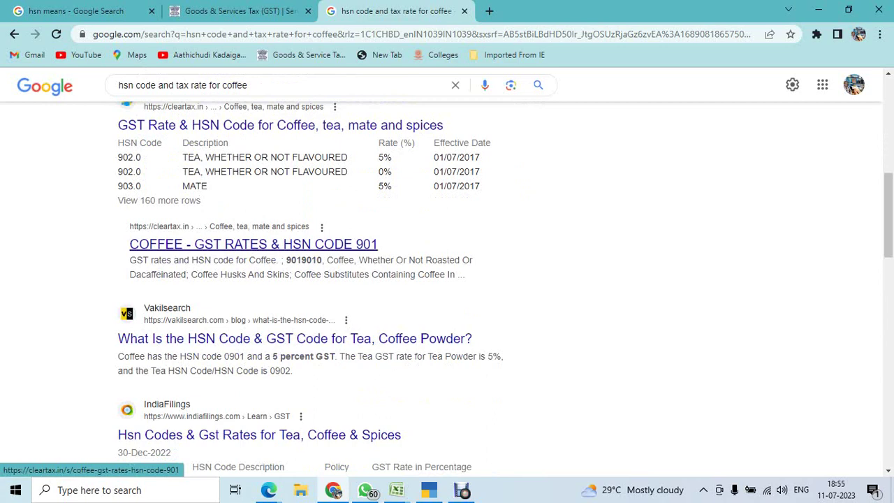
click(251, 244)
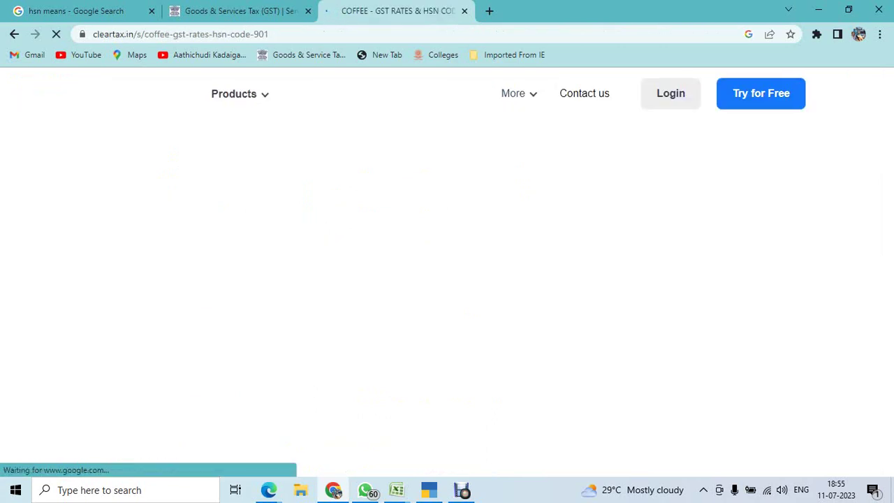
scroll(447, 280, down, 3)
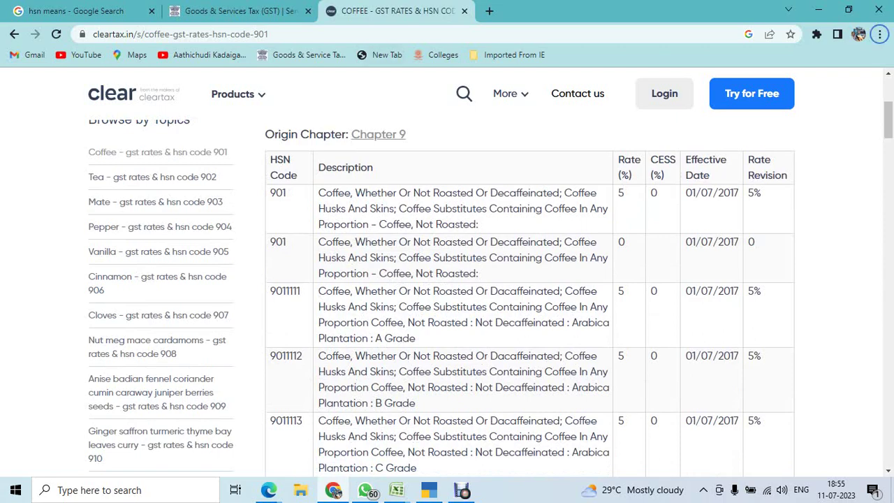
key(alt+Tab)
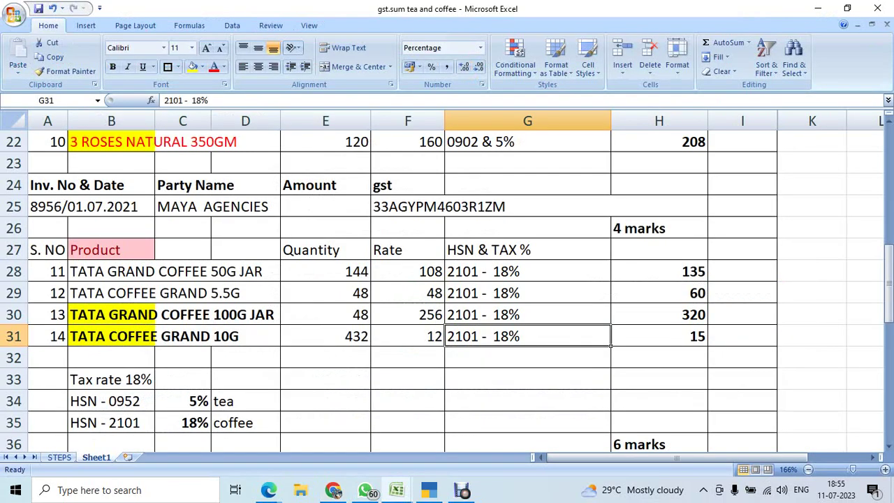
Replace the old code 2101 with 901 in the coffee HSN cell G28.
key(alt+Tab)
key(Tab)
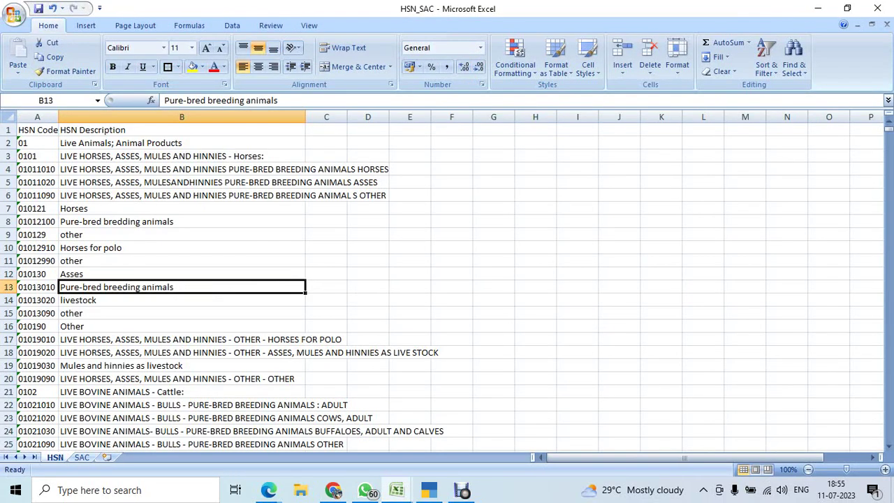
key(alt+Tab)
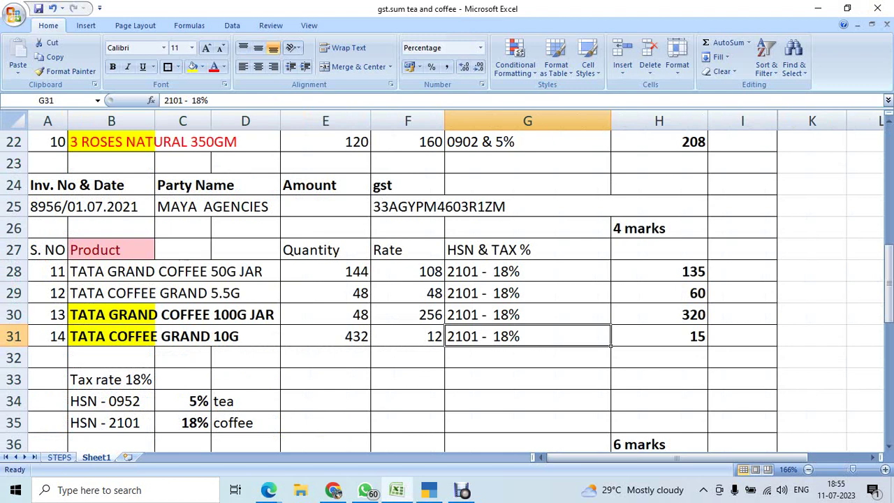
click(527, 272)
key(F2)
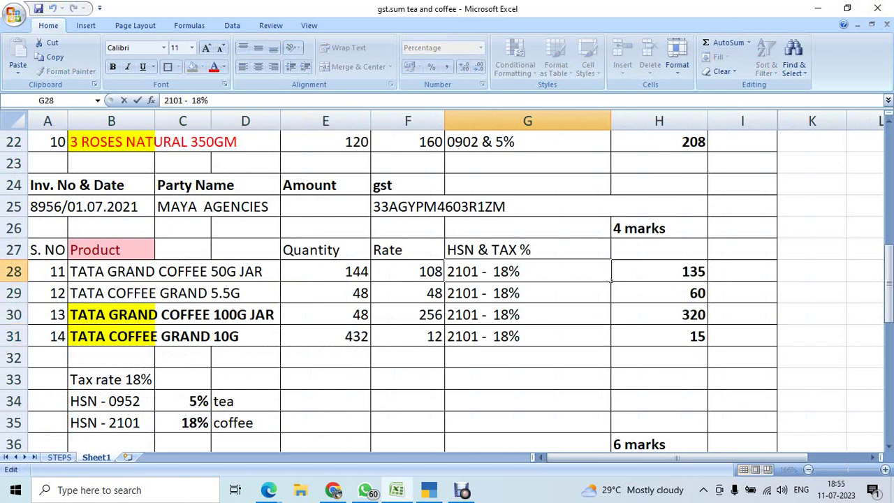
key(Left)
key(Left)
key(Left)
key(Left)
key(Left)
key(Left)
key(Left)
key(BackSpace)
key(BackSpace)
key(BackSpace)
key(BackSpace)
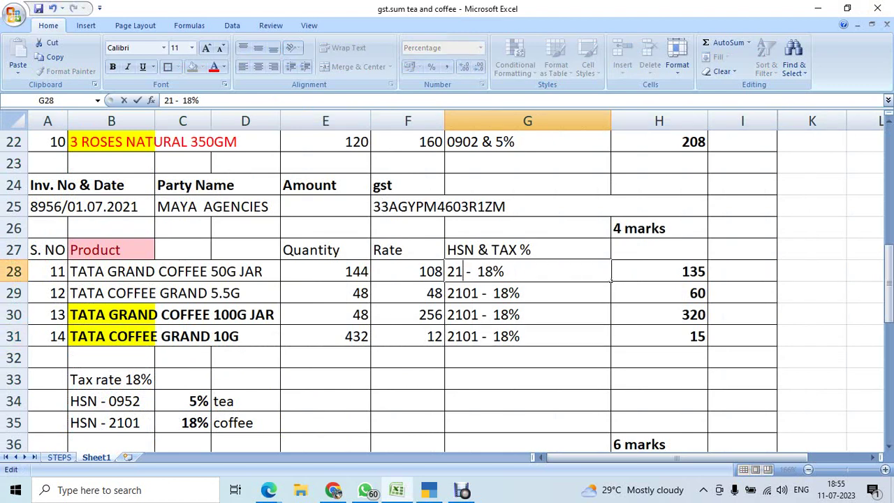
text(901)
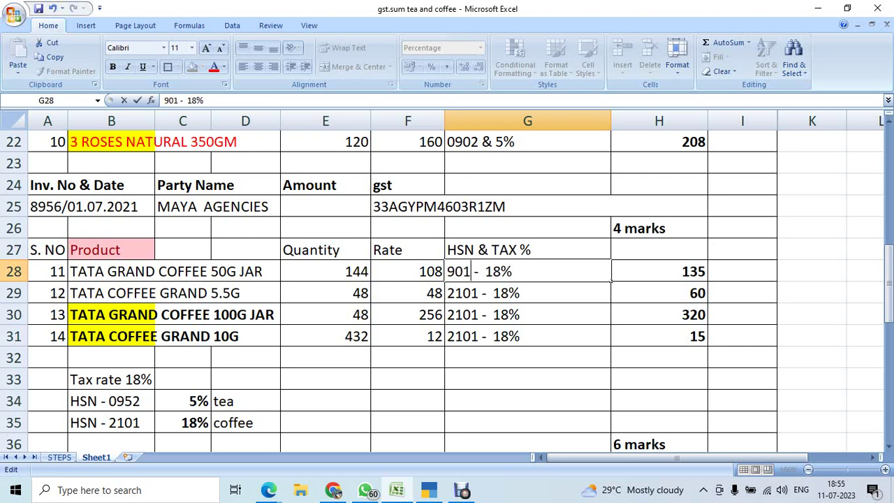
key(Return)
Copy the 901 - 18% entry from G28 down through G29:G31.
key(Up)
key(ctrl+c)
key(shift+Down)
key(shift+Down)
key(shift+Down)
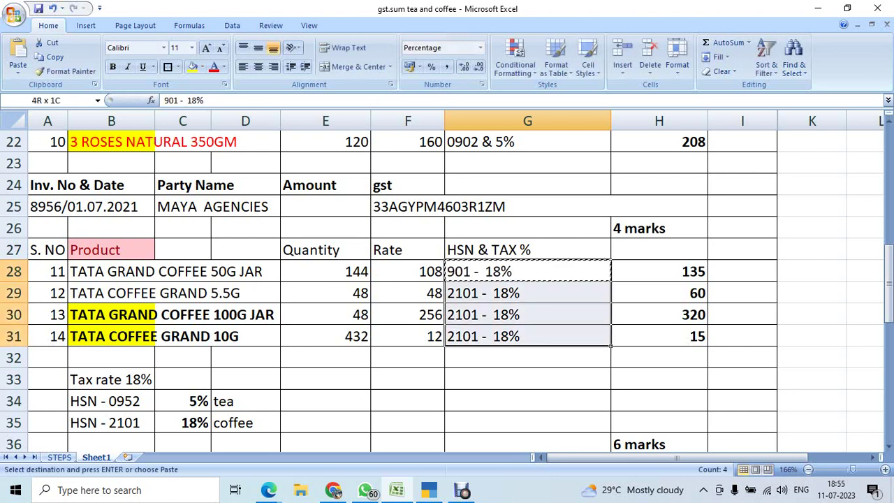
key(Return)
key(Up)
Review the corrected coffee entries and the tea entry 0902 & 5% in G22.
key(Down)
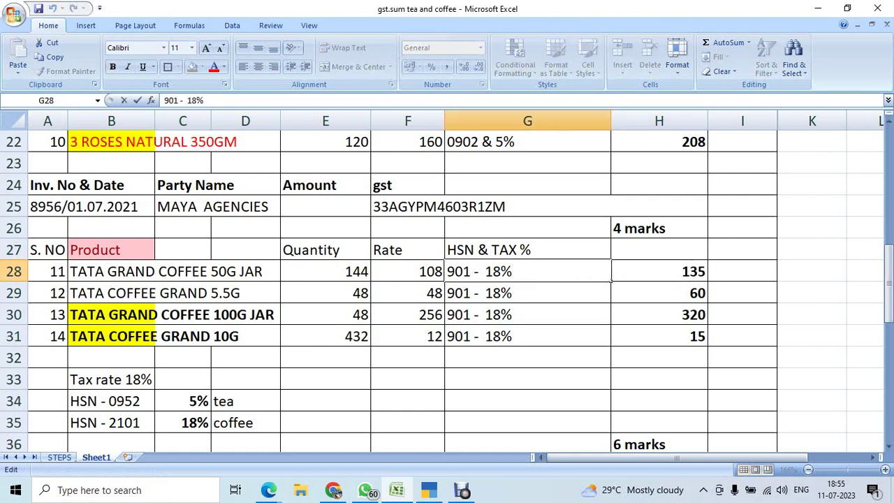
key(Down)
key(Up)
key(Up)
key(Up)
key(Up)
key(Up)
key(Up)
key(Up)
key(Up)
key(Up)
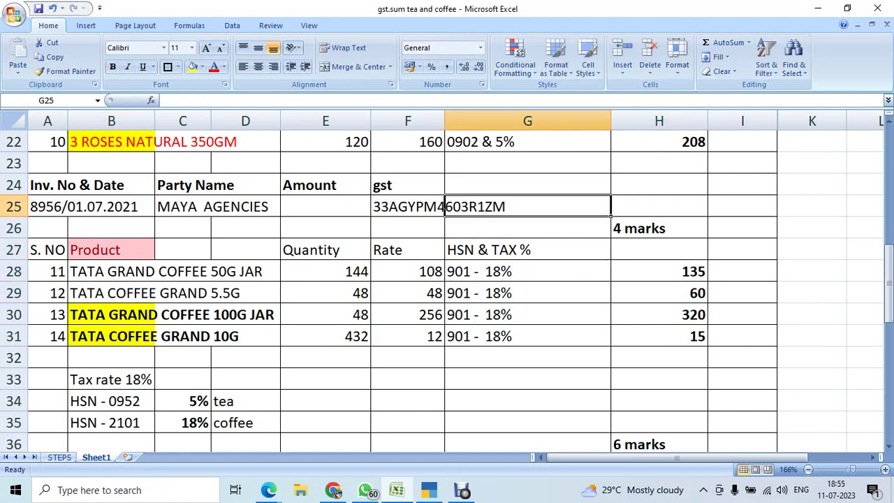
key(Up)
key(Up)
key(Up)
key(Up)
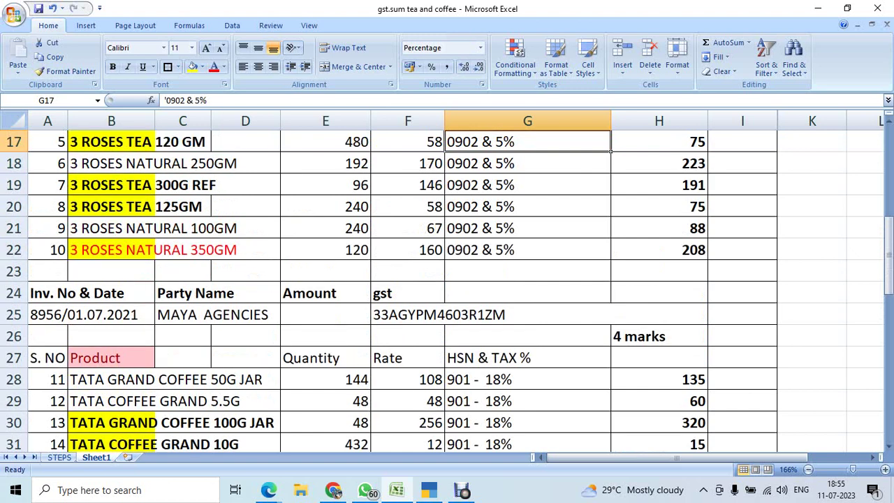
key(Down)
key(Down)
key(Down)
key(Down)
key(Down)
key(Down)
key(Down)
key(Down)
key(Down)
key(Down)
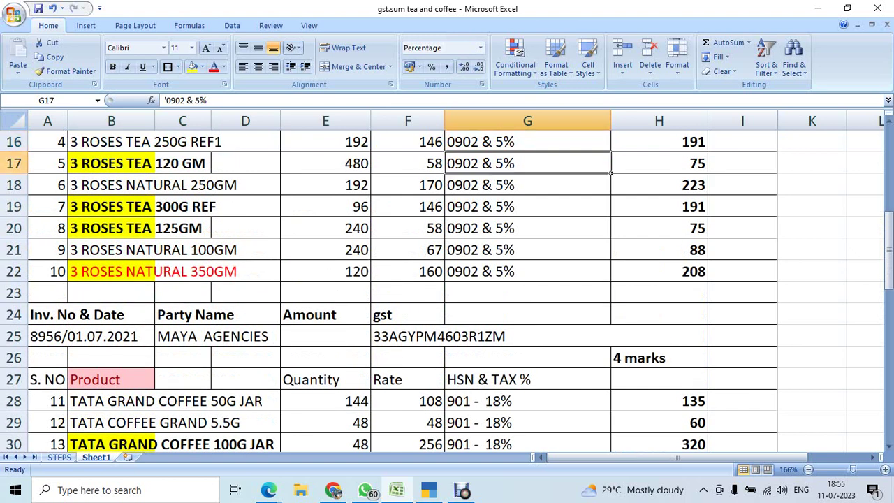
key(Down)
key(Down)
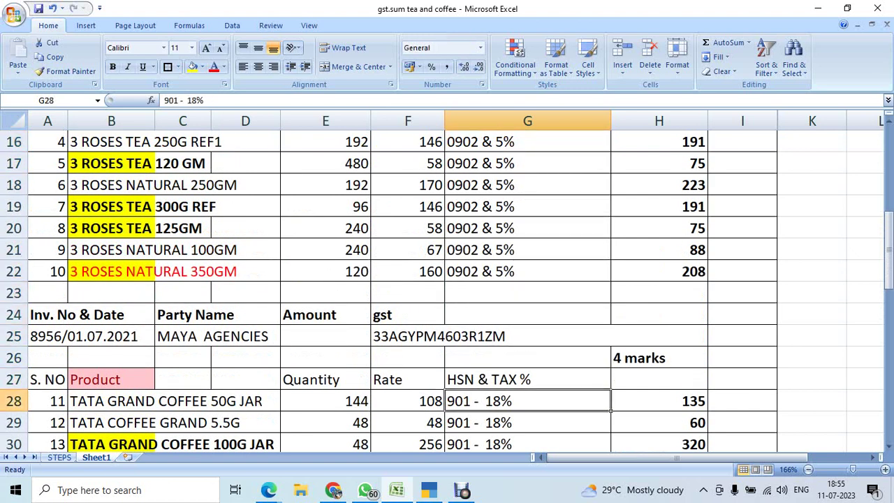
key(Up)
key(Up)
key(Up)
key(Up)
key(Up)
key(Up)
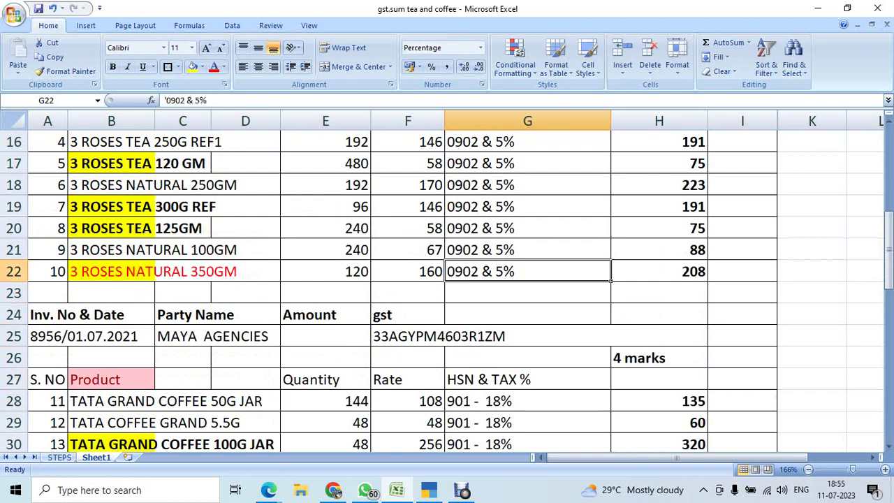
key(Up)
key(Up)
key(Up)
key(Up)
key(Up)
key(Up)
key(Up)
key(Up)
key(Up)
key(Up)
key(Up)
key(Up)
key(Up)
key(Up)
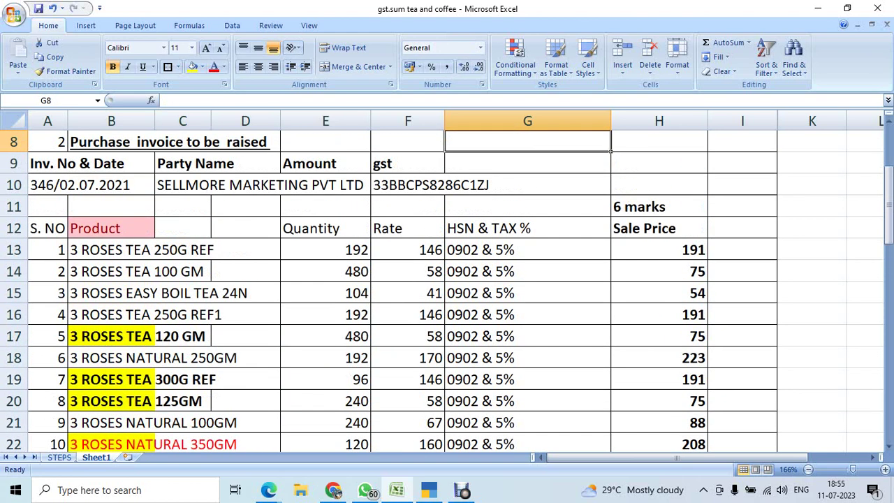
key(Down)
key(Down)
key(Down)
key(alt+Tab)
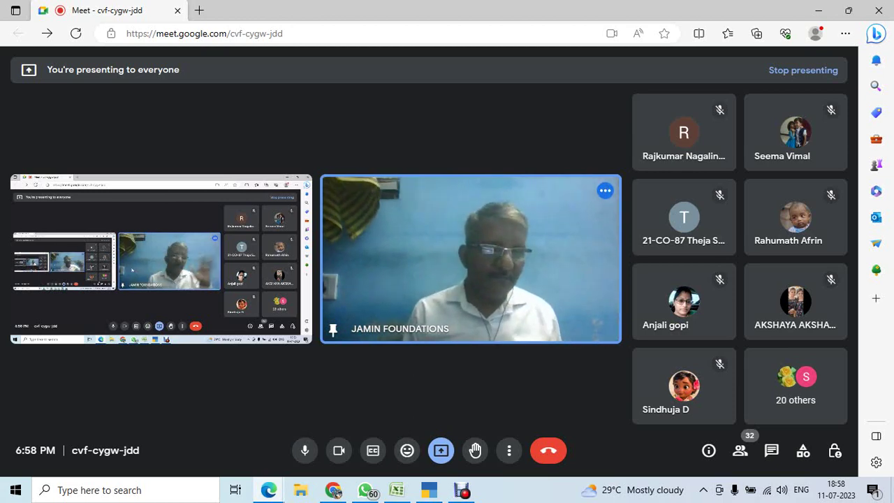
mouse_move(358, 283)
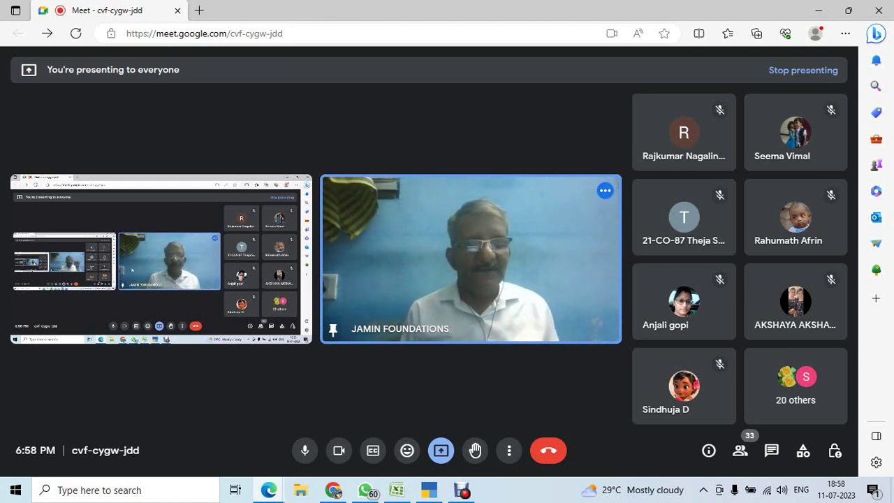
key(alt+Tab)
Quit the unfinished bank ledger in TallyPrime, returning to SOORYA SUPER MARKET's Gateway of Tally.
key(Tab)
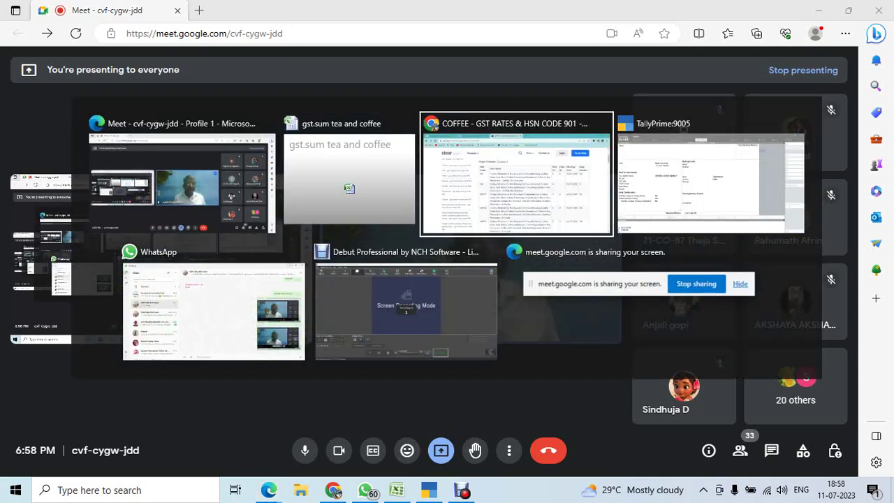
key(Tab)
key(Tab)
key(Tab)
key(Tab)
key(Tab)
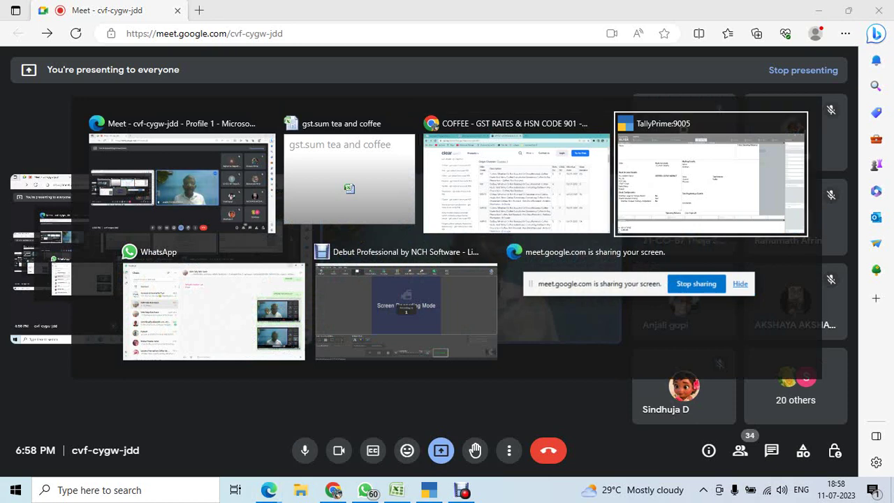
key(Tab)
key(Tab)
key(Tab)
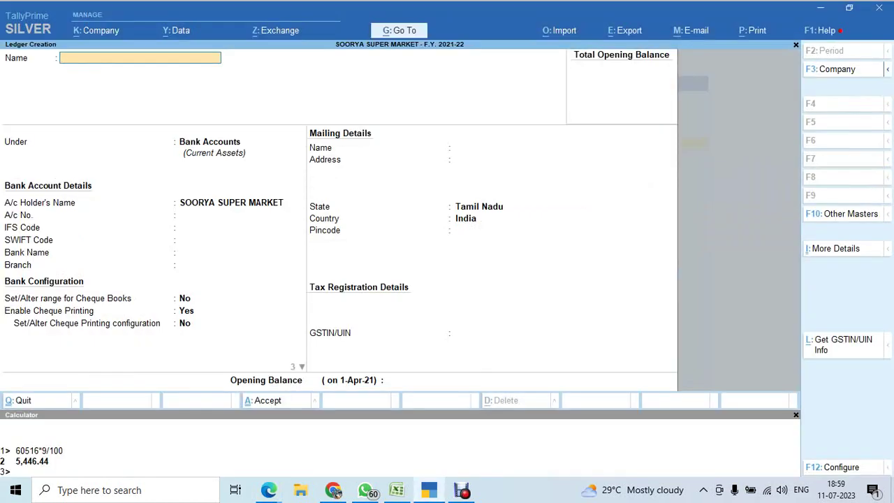
key(Escape)
key(y)
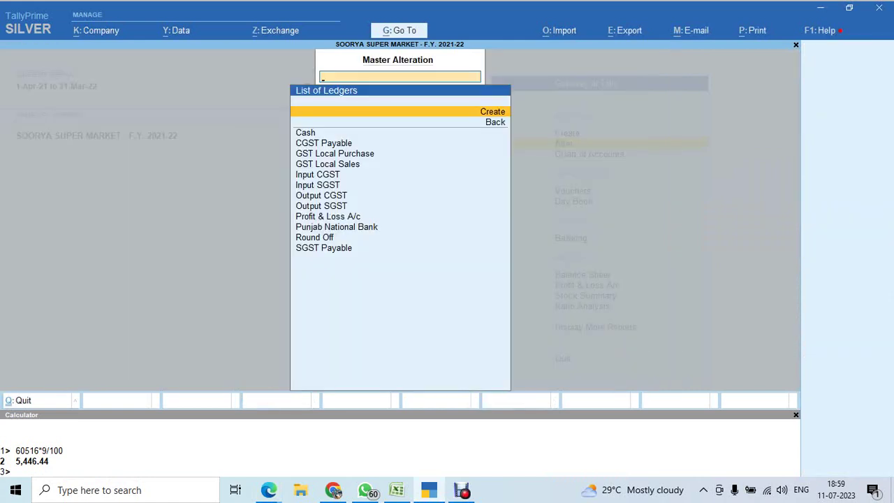
key(Escape)
key(Escape)
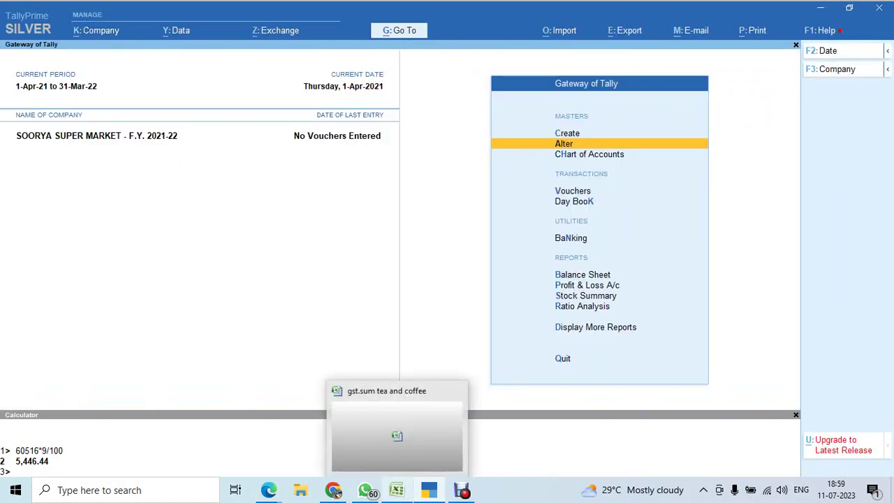
click(396, 490)
Check the inventory group step in B8 and step 6's status on the STEPS sheet.
key(ctrl+Page_Up)
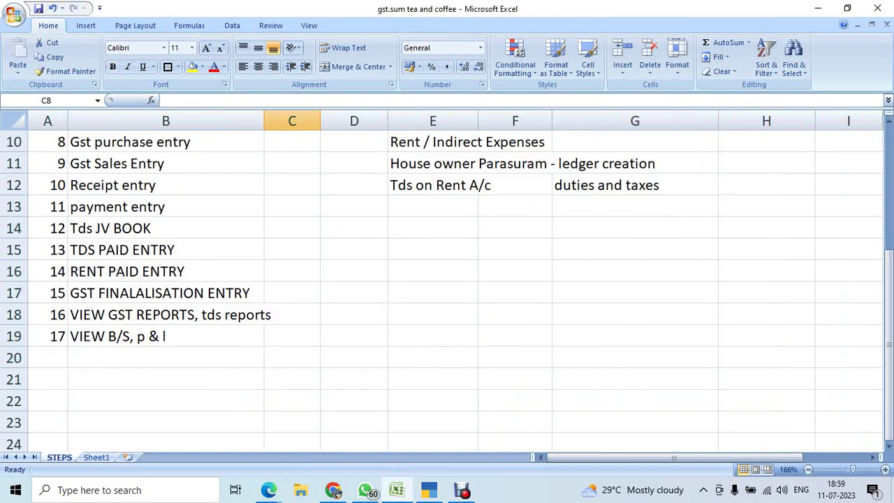
scroll(447, 279, up, 2)
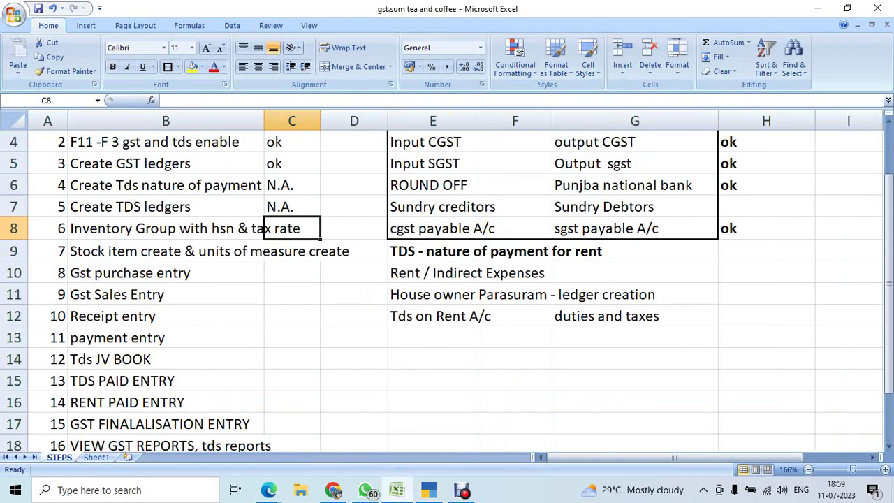
click(166, 229)
click(292, 228)
On Sheet1, verify the tea HSN entries and the corrected 901 coffee entry in G28.
click(96, 457)
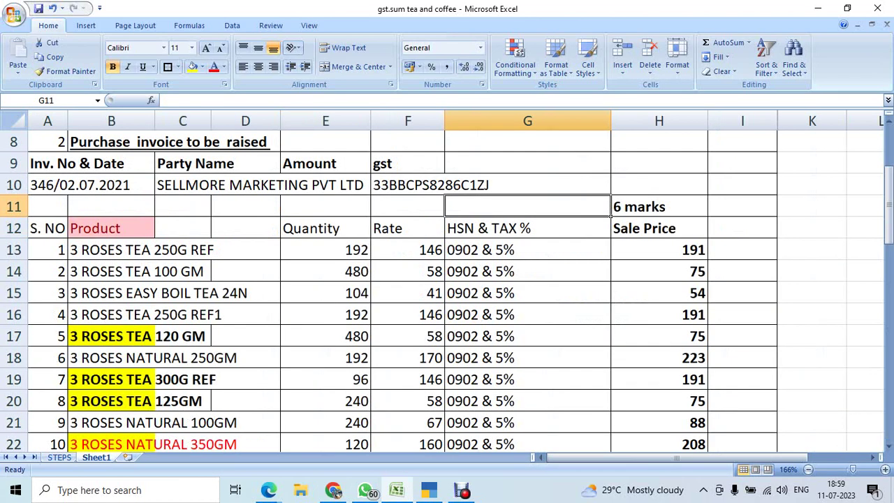
click(206, 250)
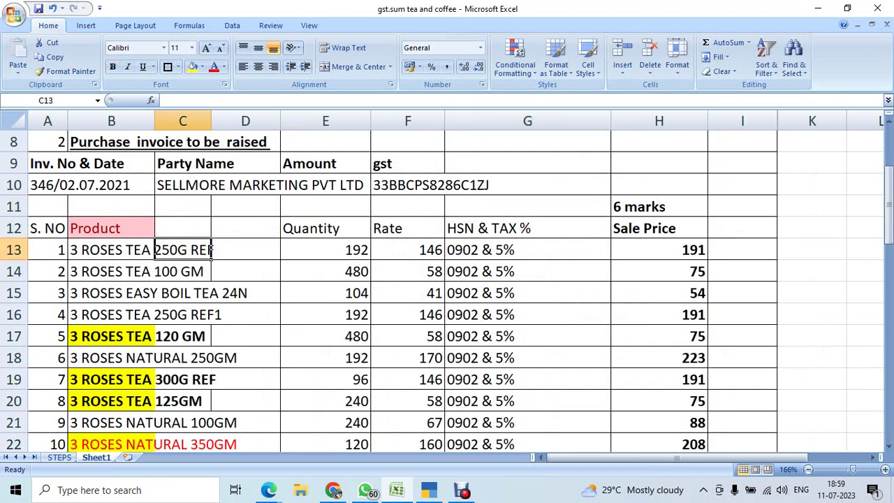
click(489, 293)
scroll(489, 293, down, 4)
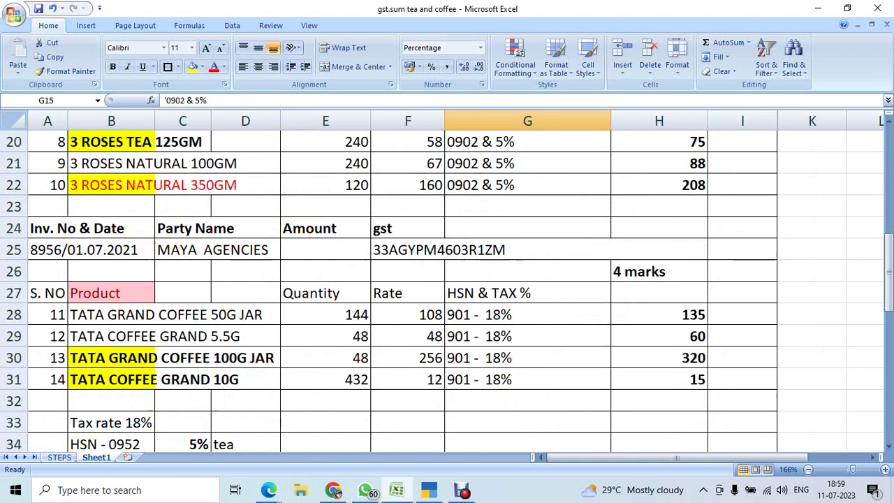
click(155, 358)
click(527, 315)
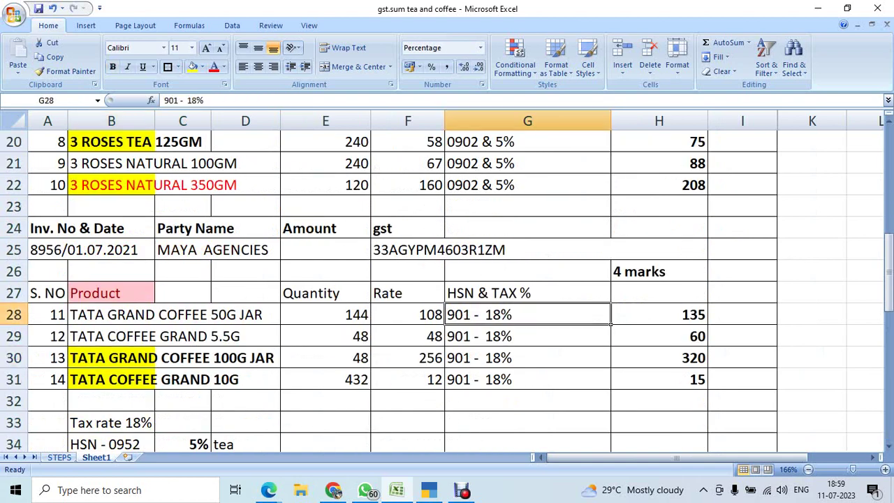
scroll(528, 314, up, 4)
click(527, 249)
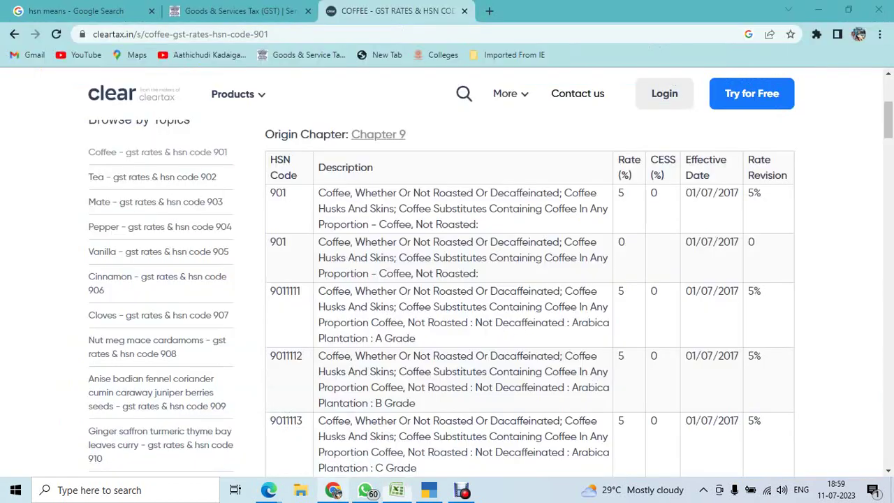
click(333, 490)
key(alt+Tab)
key(alt+Tab)
key(alt+Tab)
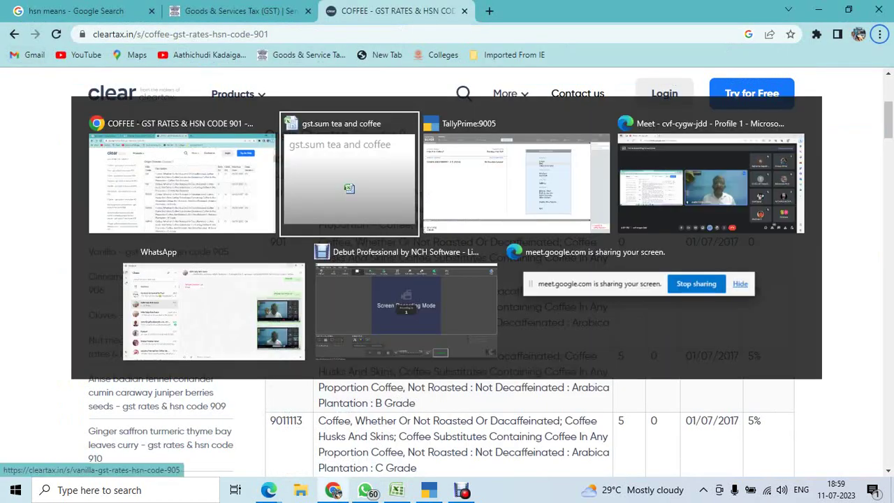
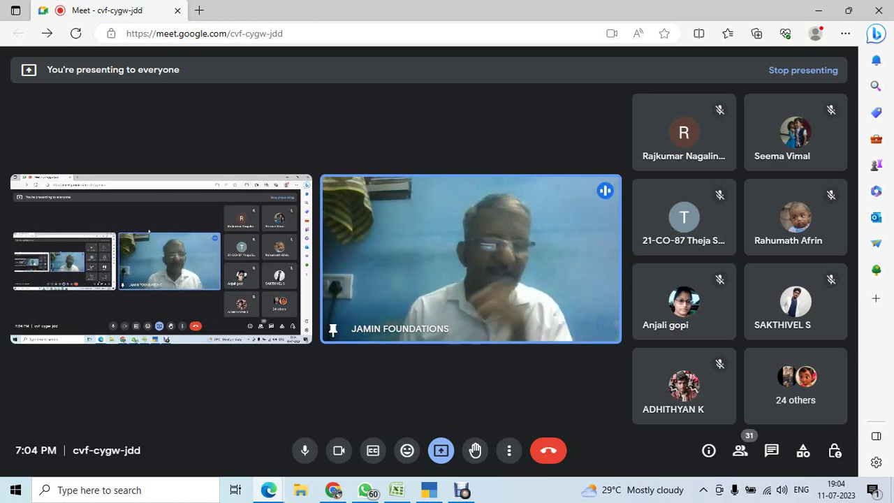
Switch from Google Meet to the TallyPrime Gateway of Tally for SOORYA SUPER MARKET.
key(alt+Tab)
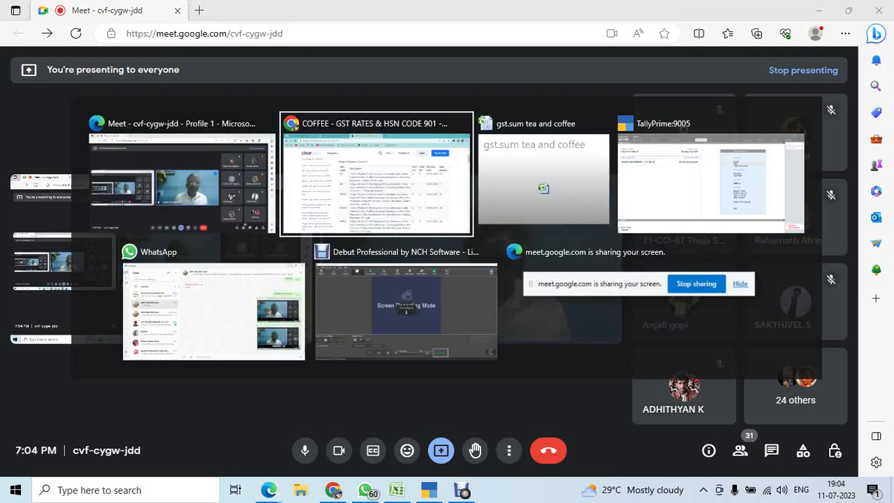
key(alt+Tab)
key(alt+Tab)
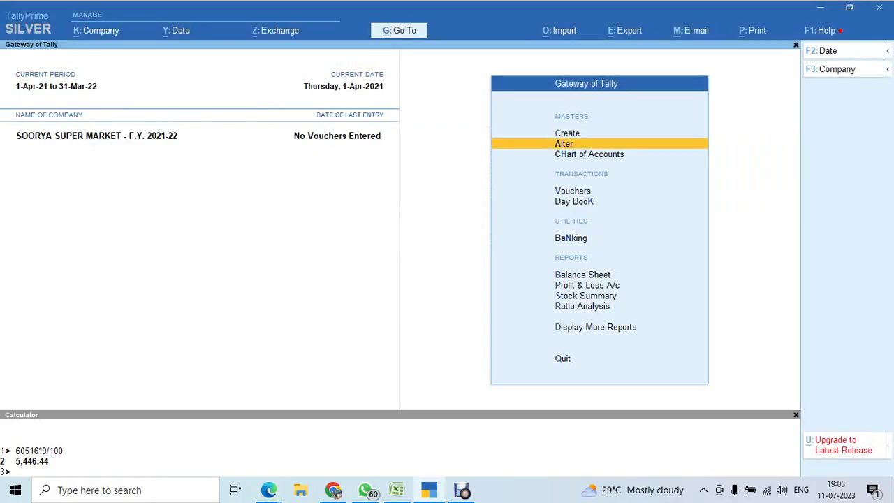
In the company's GST Details, set 'Set/alter GST rate details' to Yes.
key(F11)
key(Return)
key(Return)
key(Return)
key(Return)
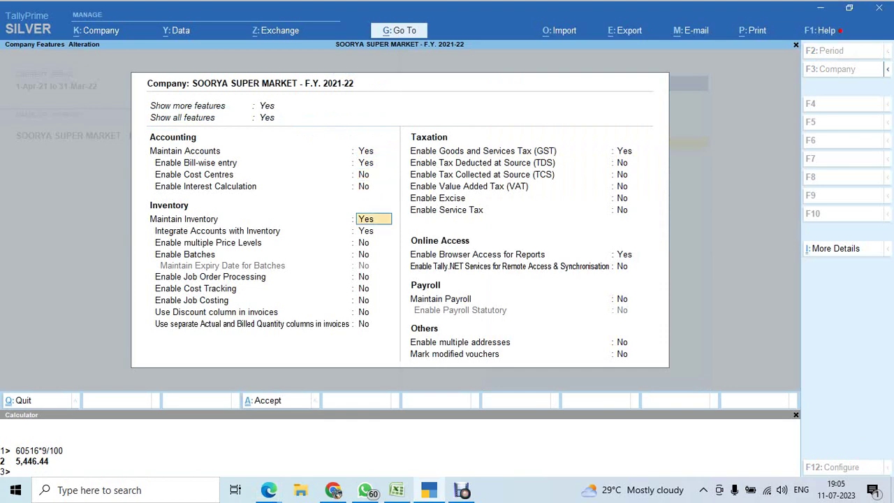
key(Return)
key(Return)
key(Return)
key(Return)
key(Return)
key(Return)
key(Return)
key(Return)
key(Return)
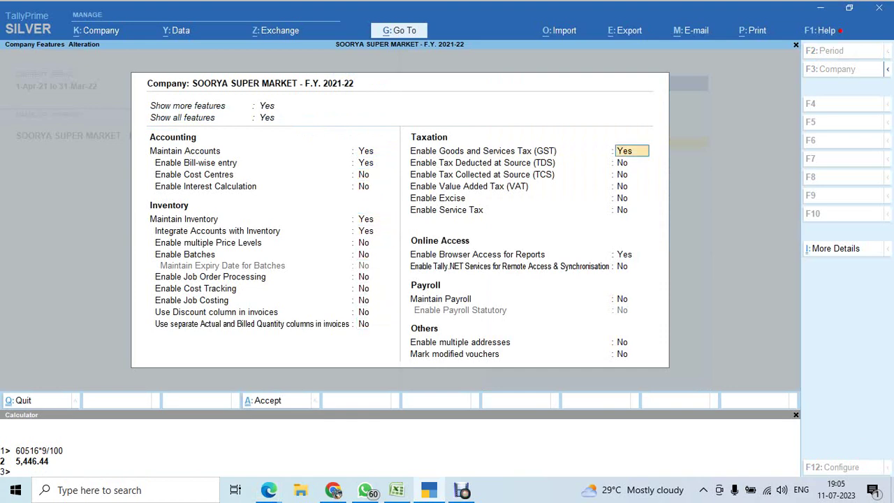
key(Return)
key(Return)
key(Return)
key(Return)
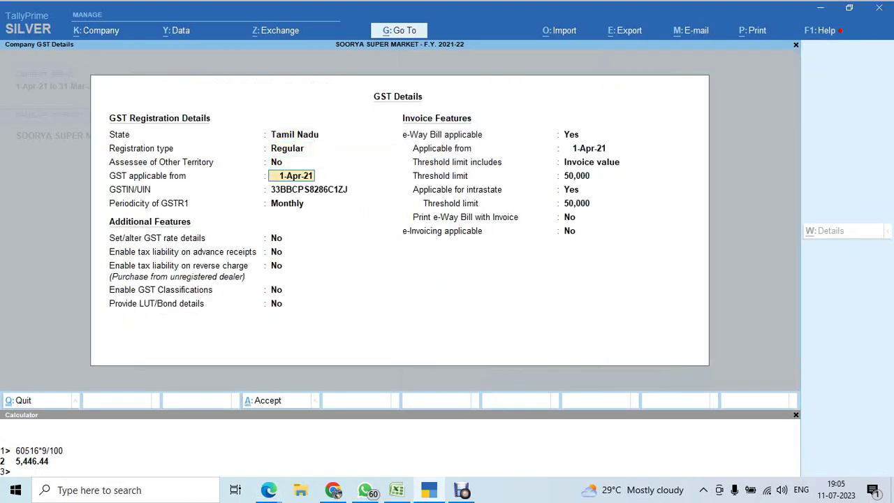
key(Return)
key(Return)
key(Return)
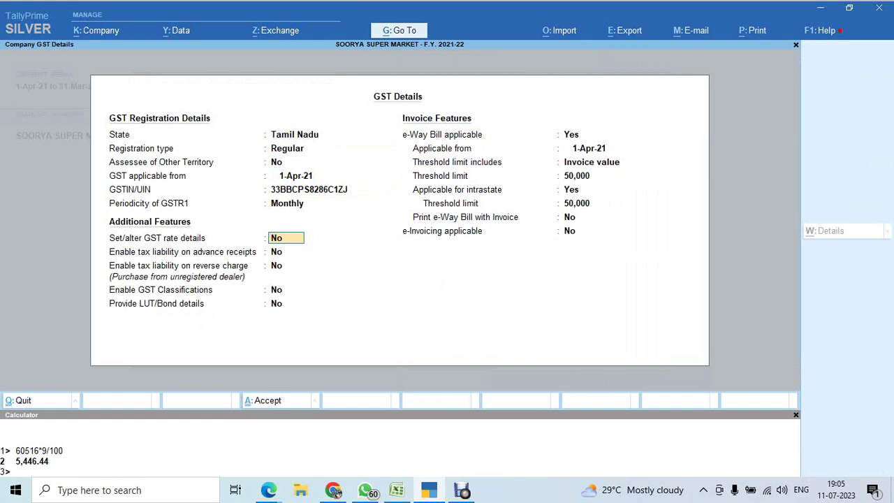
text(y)
key(Return)
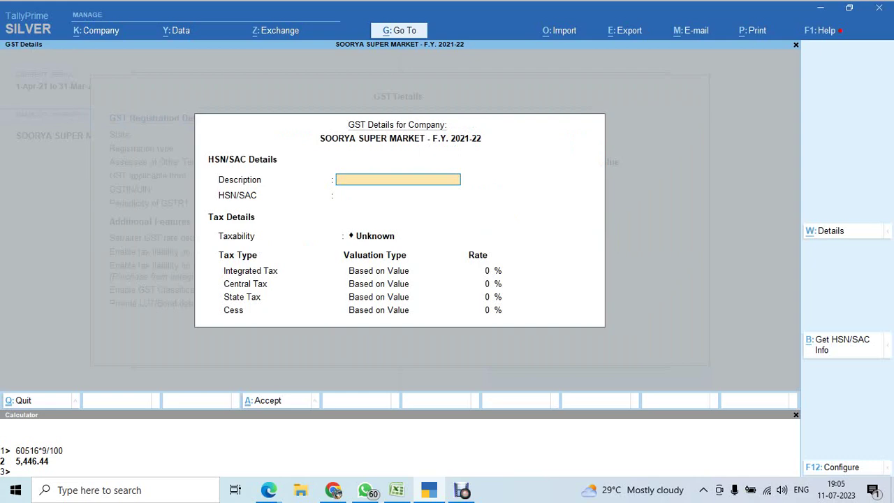
Quit the GST rate sub-screen and return to the Google Meet window.
key(Escape)
key(y)
key(alt+Tab)
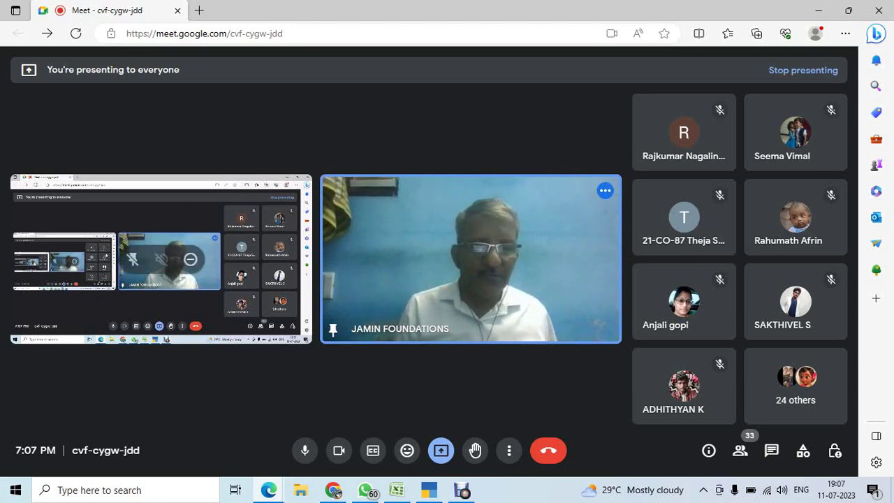
Back in TallyPrime, set GST rate details to No and save the company features.
key(alt+Tab)
text(n)
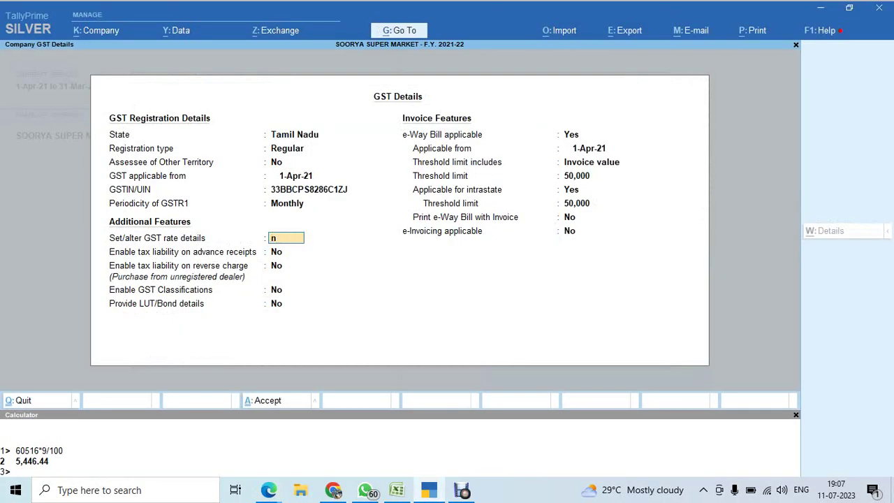
key(Return)
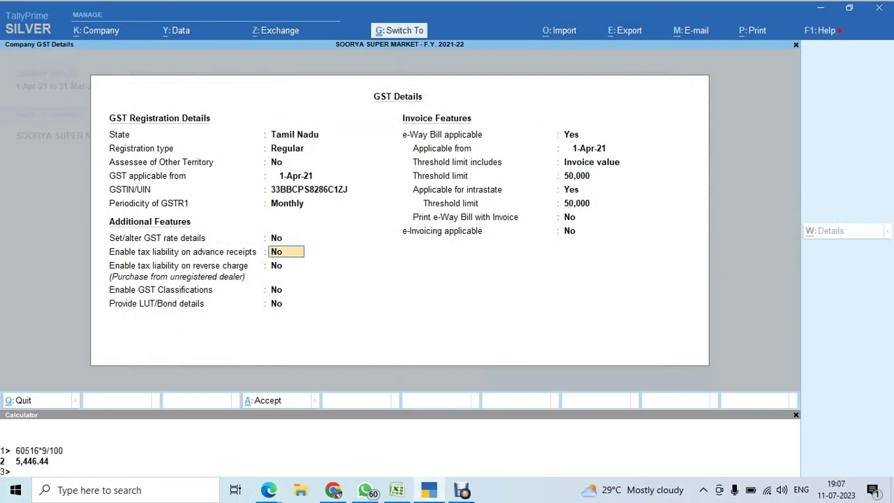
key(ctrl+a)
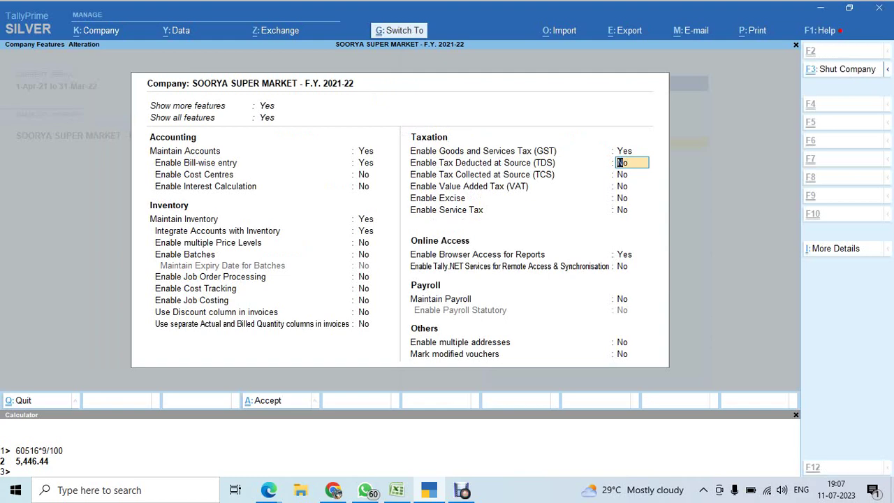
key(ctrl+a)
Open the GST Local Purchase ledger for alteration from Master Alteration's ledger list.
key(Up)
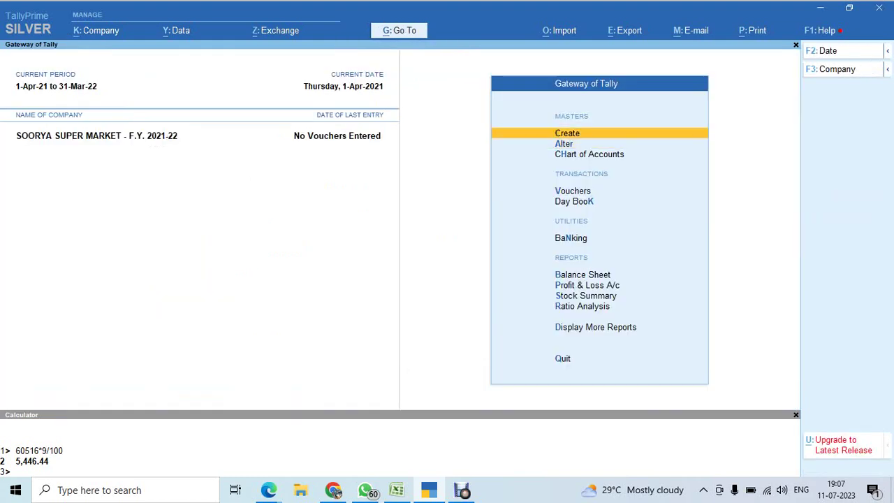
key(Down)
key(Return)
key(Down)
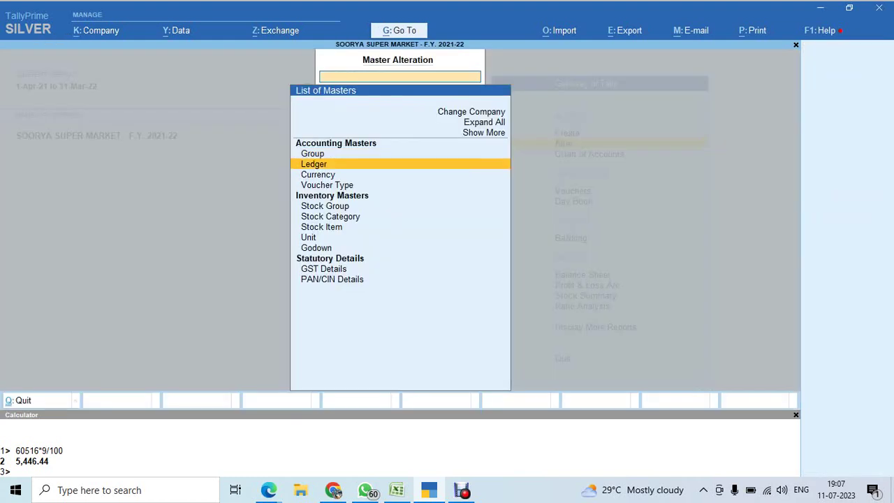
key(Return)
key(Down)
key(Down)
key(Down)
key(Down)
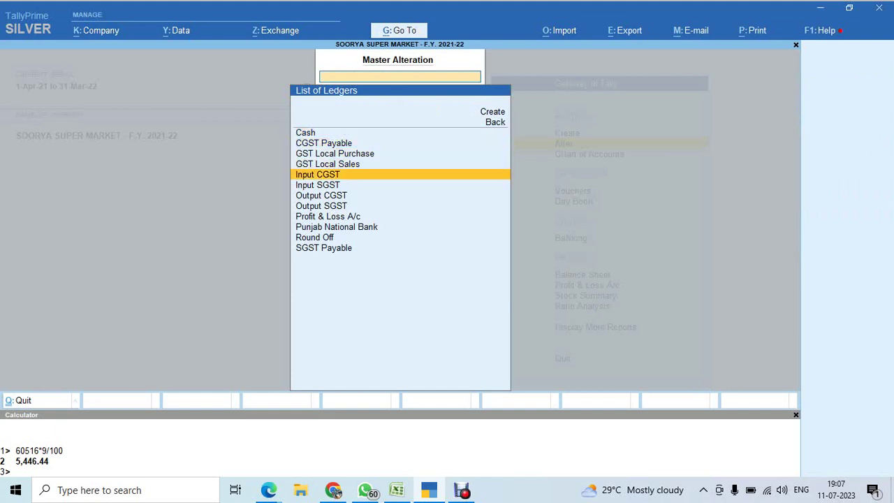
key(Up)
key(Up)
key(Return)
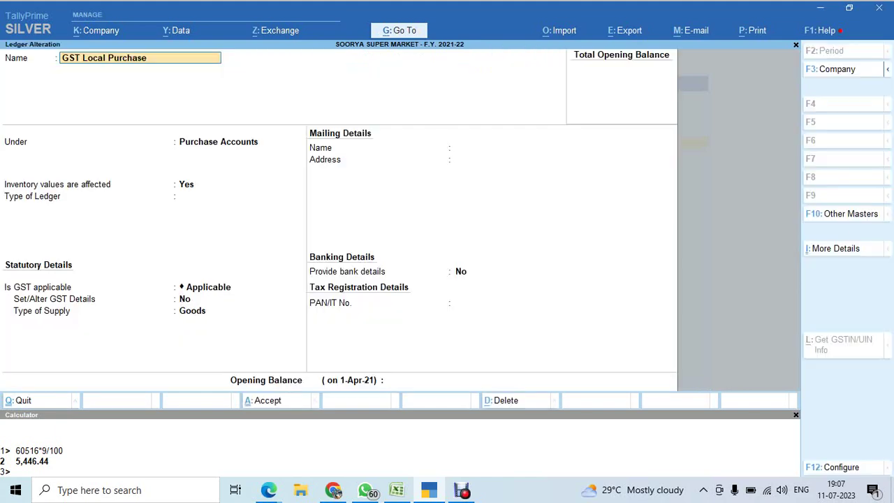
Review GST Local Purchase's group and GST details, then quit without saving.
key(Return)
key(Return)
key(Return)
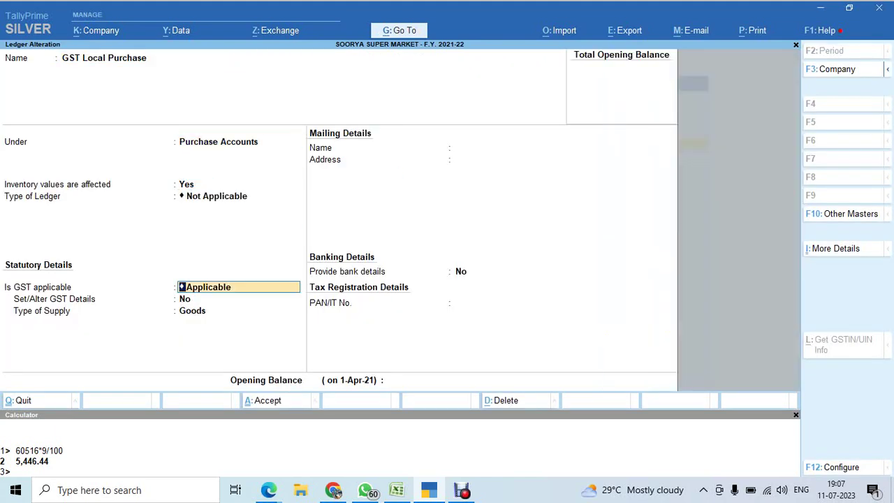
key(Return)
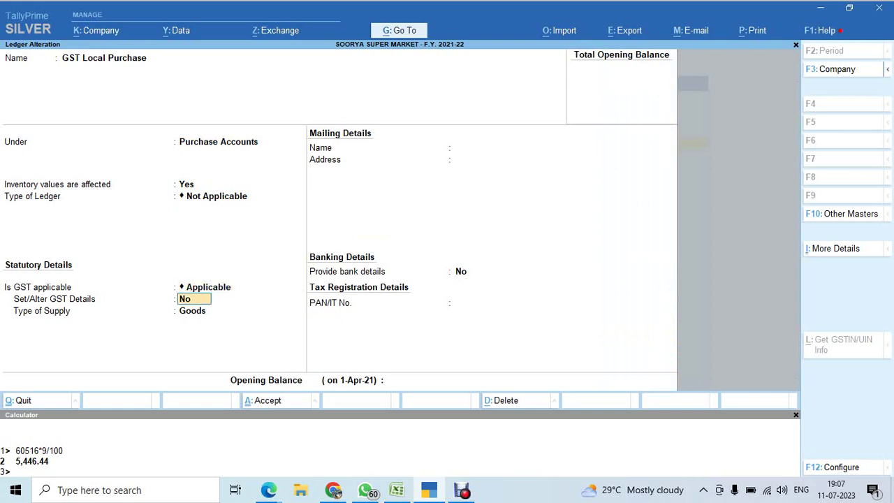
key(y)
key(Return)
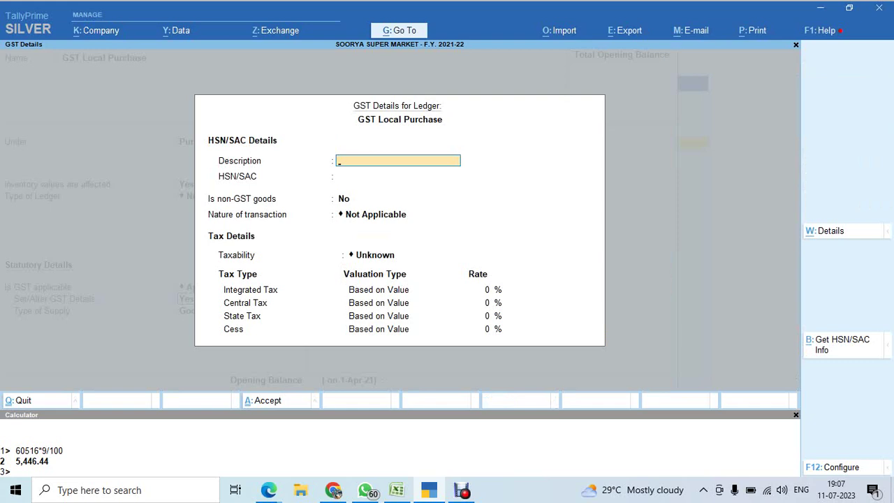
key(Escape)
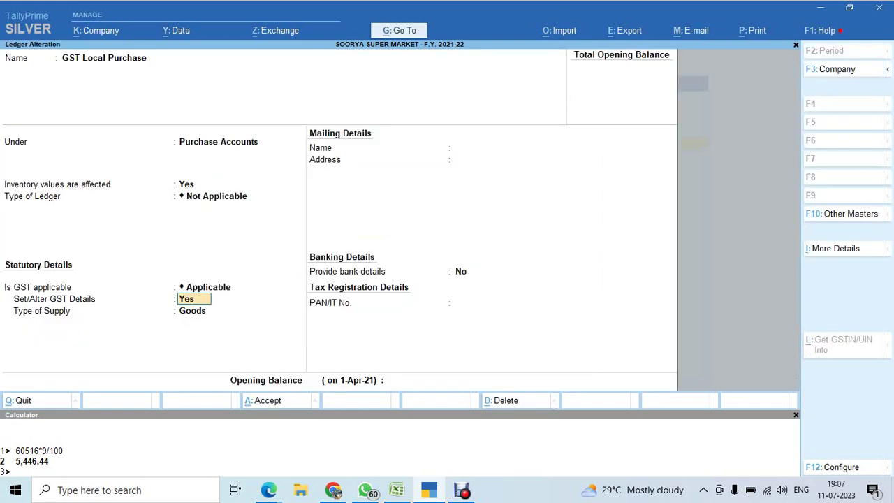
key(Escape)
key(y)
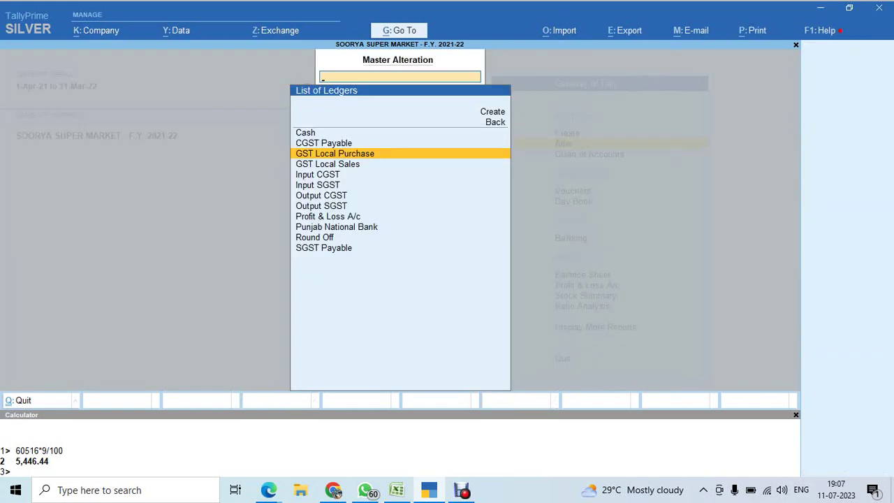
Review the Input CGST ledger without saving and return to the list of masters.
key(Down)
key(Down)
key(Return)
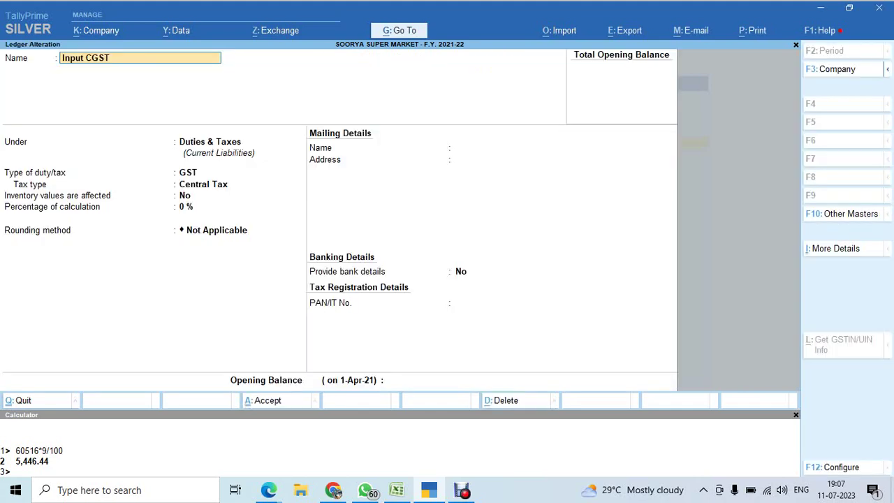
key(Return)
key(Return)
key(Return)
key(Return)
key(Return)
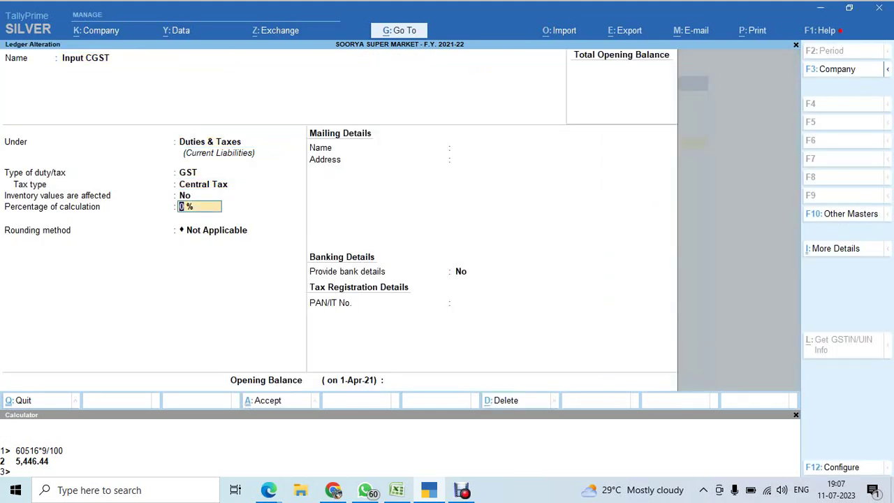
key(BackSpace)
key(Escape)
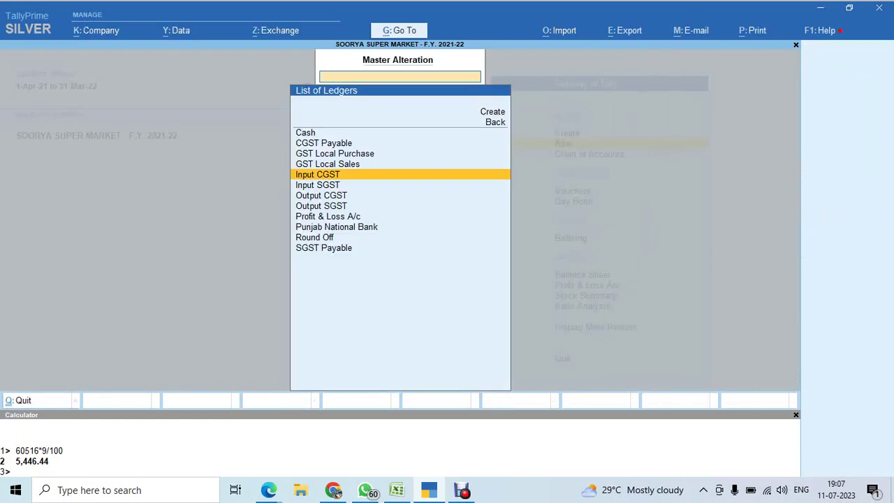
key(Escape)
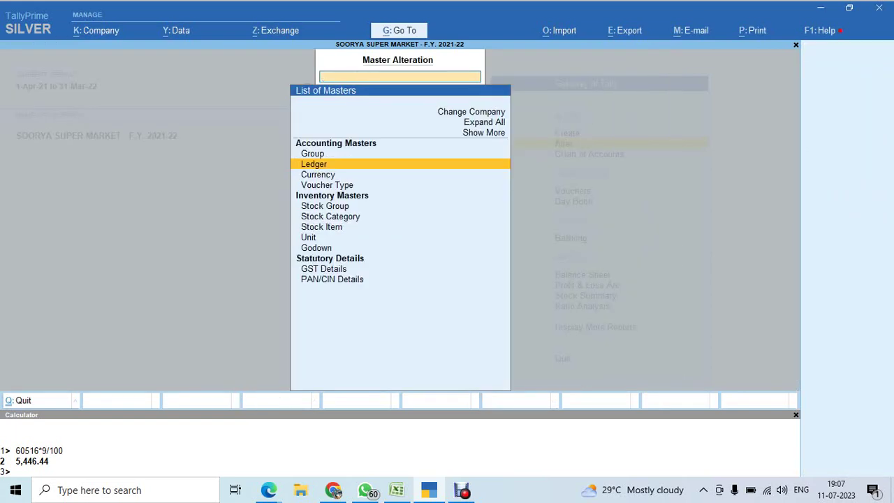
Start a Tea stock group under Primary with quantities added and GST details, then discard it.
key(Down)
key(Down)
key(Down)
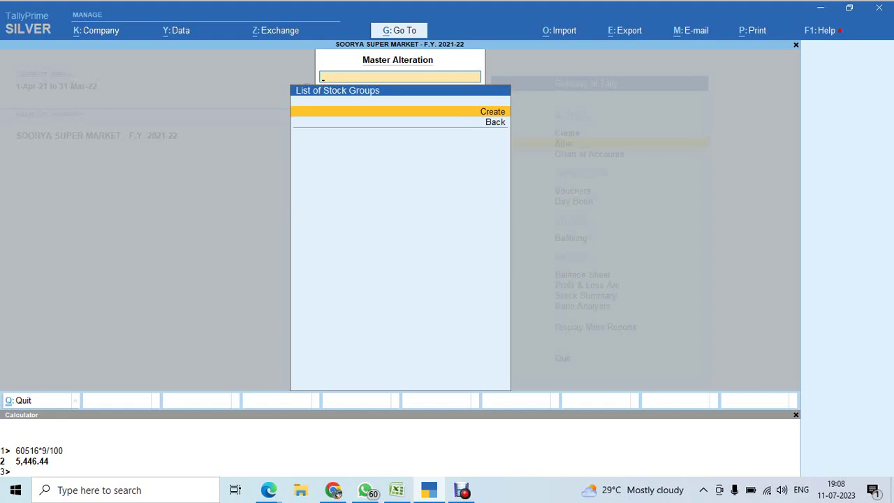
key(Return)
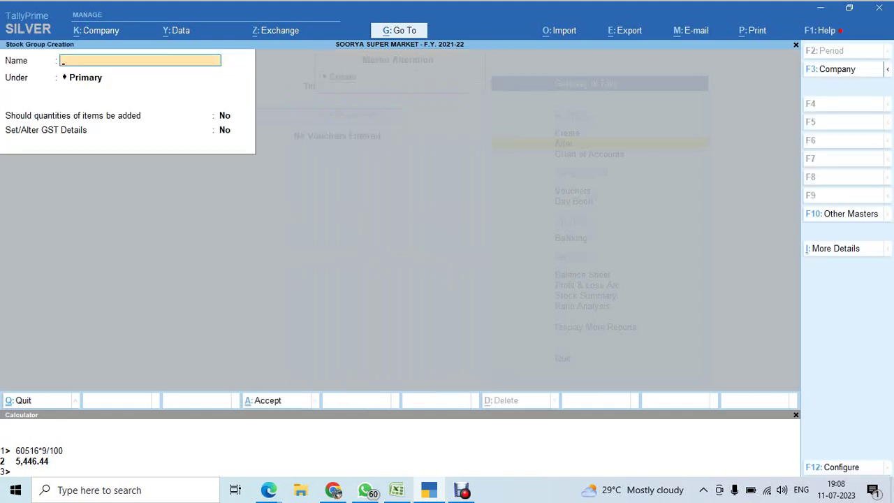
text(Tea)
key(Return)
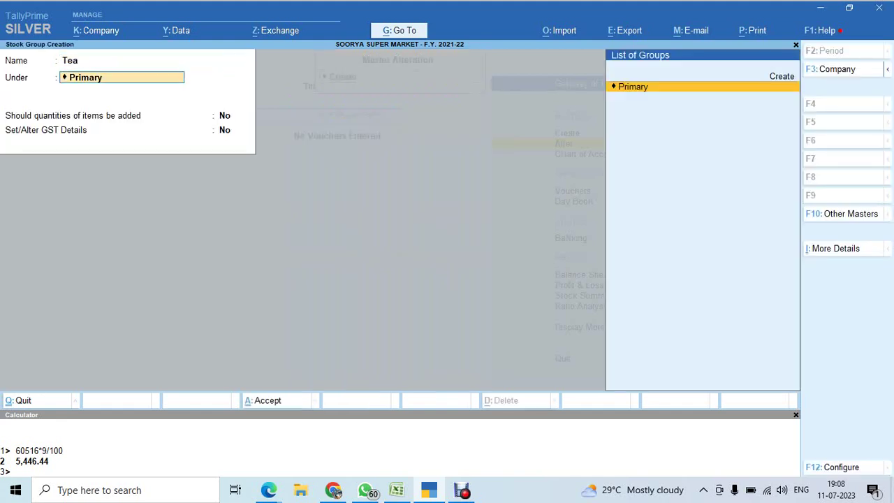
key(Return)
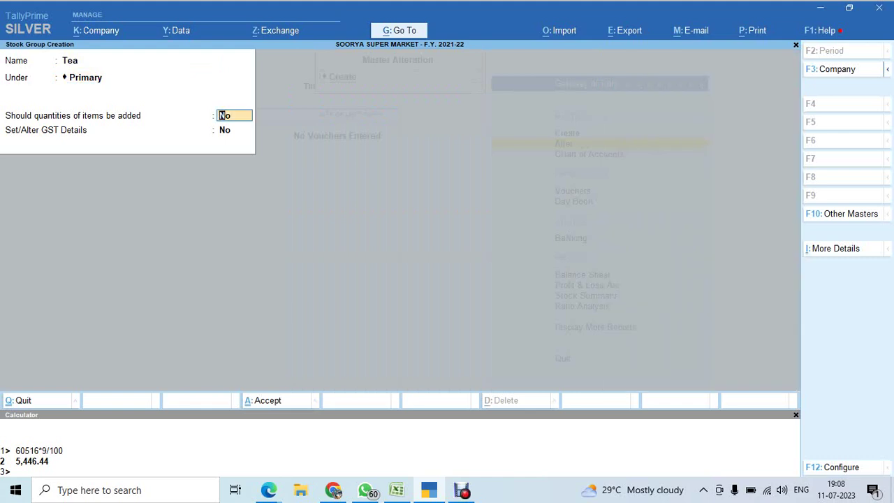
text(y)
key(Return)
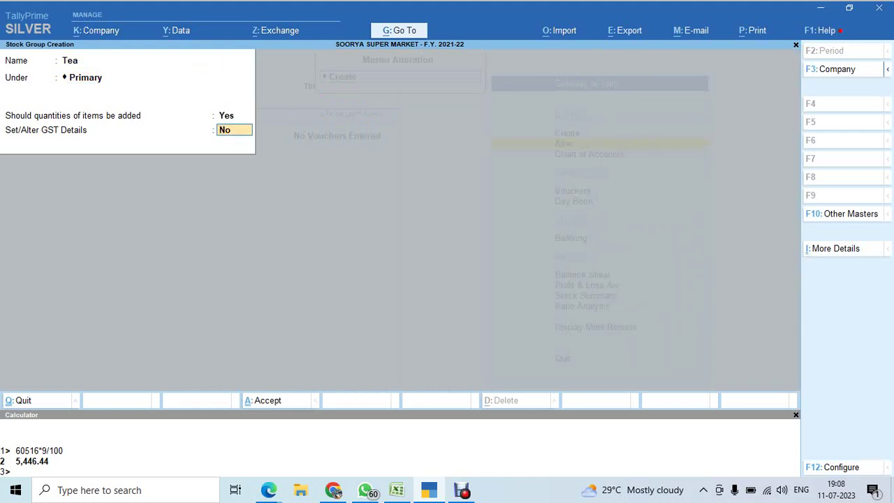
text(y)
key(Return)
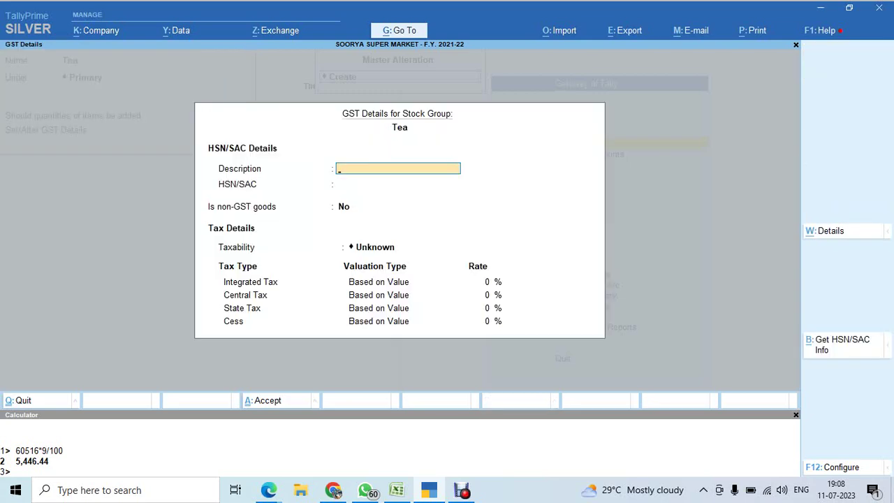
key(Escape)
key(Escape)
key(y)
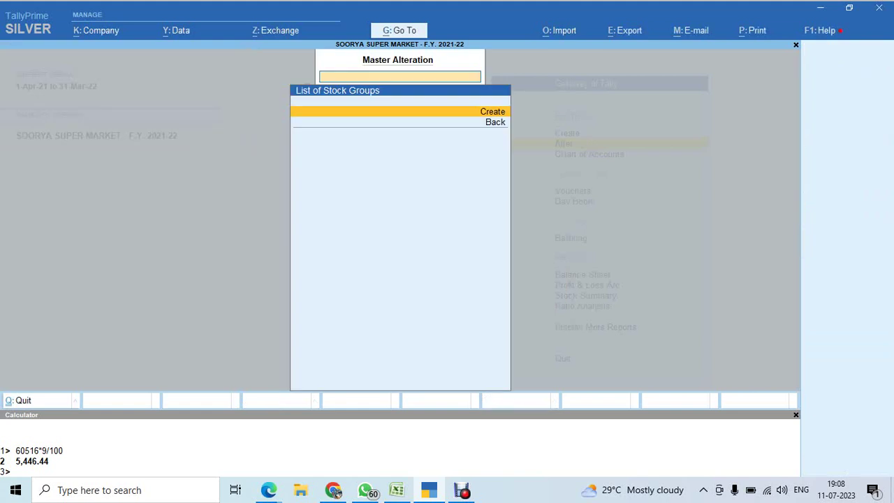
key(Escape)
Begin a Tea stock category, discard it, and bring up the empty List of Stock Items.
key(Down)
key(Return)
key(Return)
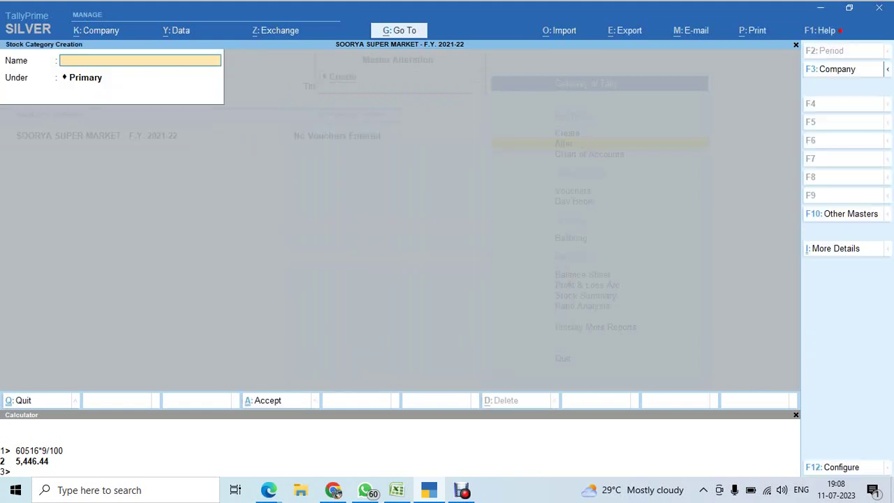
text(Tea)
key(Return)
key(BackSpace)
key(Escape)
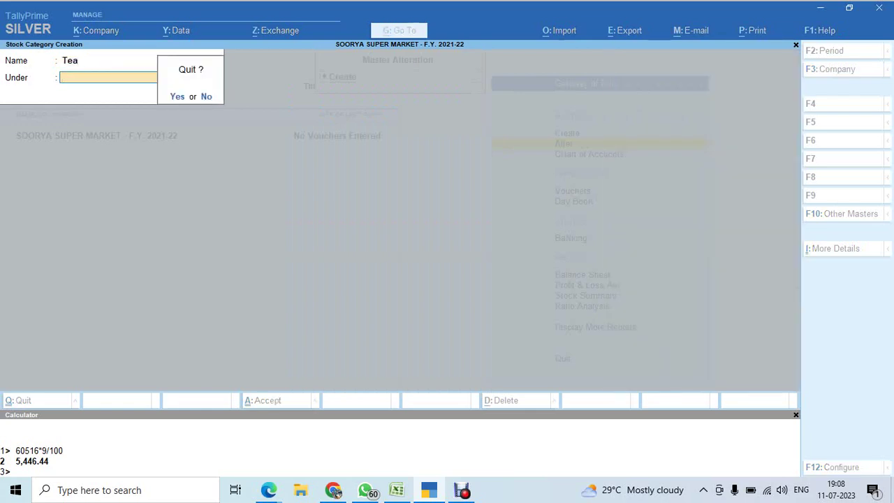
key(y)
key(BackSpace)
key(Down)
key(Return)
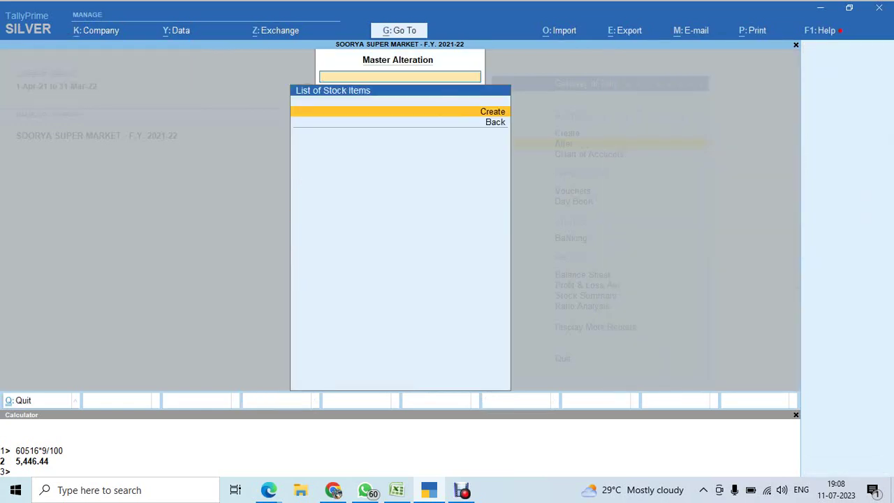
Create a stock item named Tea with part number 101.
key(Return)
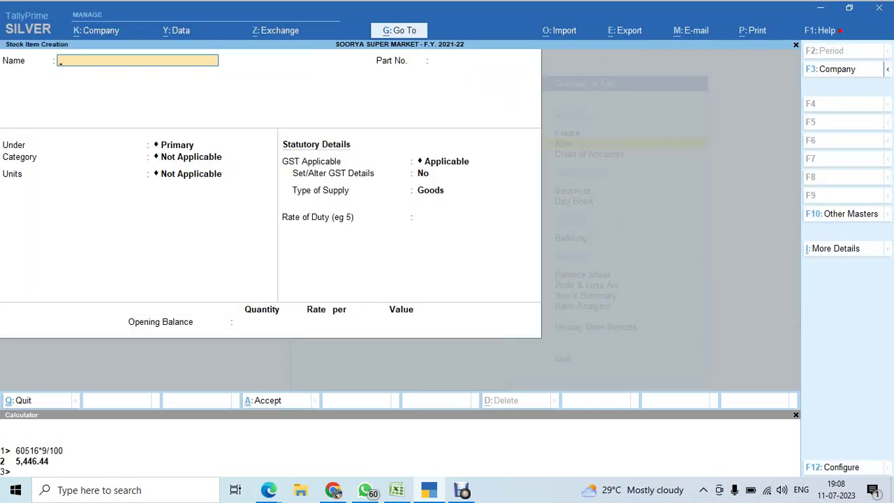
text(Tea)
key(Return)
text(101)
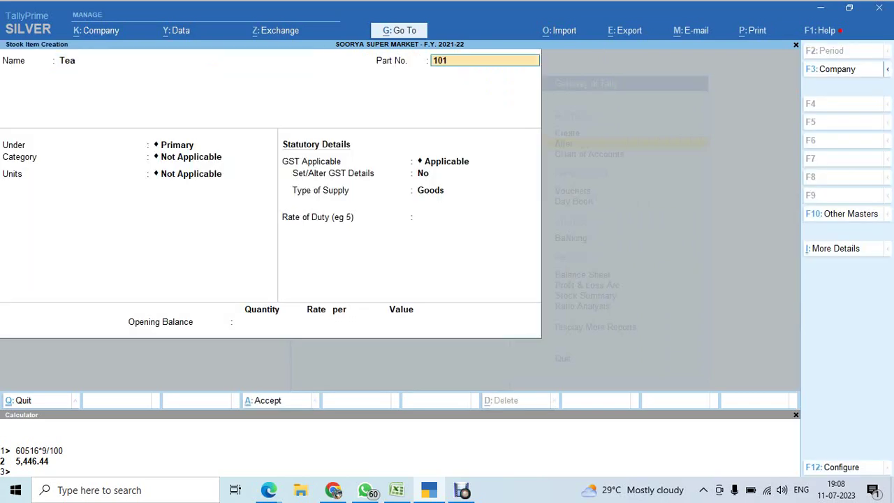
key(Return)
key(Return)
key(Return)
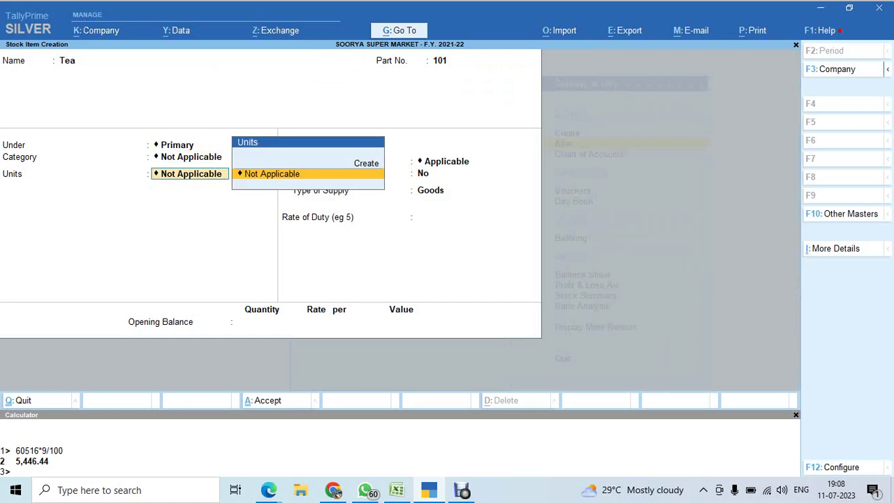
Create the nos. unit (formal name Numbers, UQC NOS-NUMBERS), leaving alternate units Not Applicable.
key(alt+c)
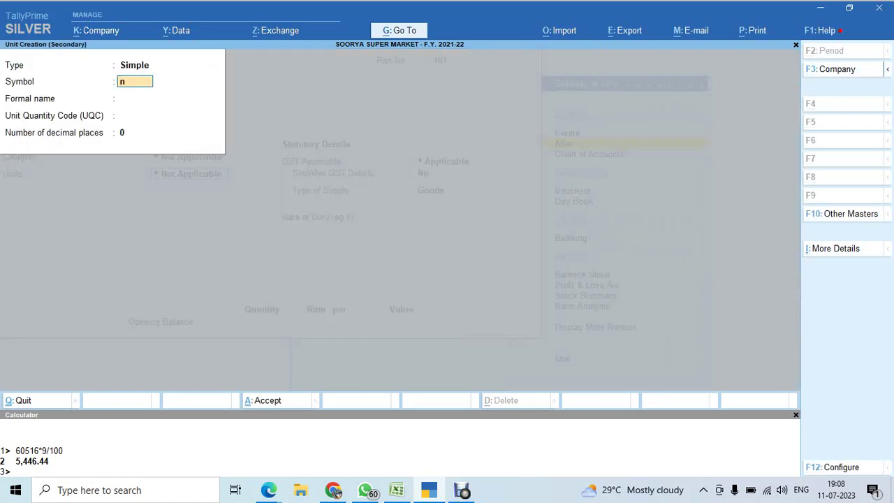
key(Return)
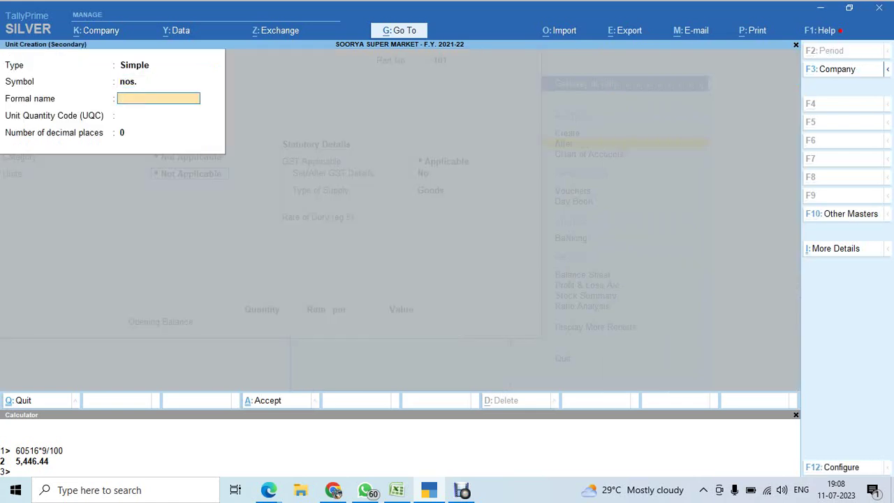
text(Numbers)
key(Return)
text(nos)
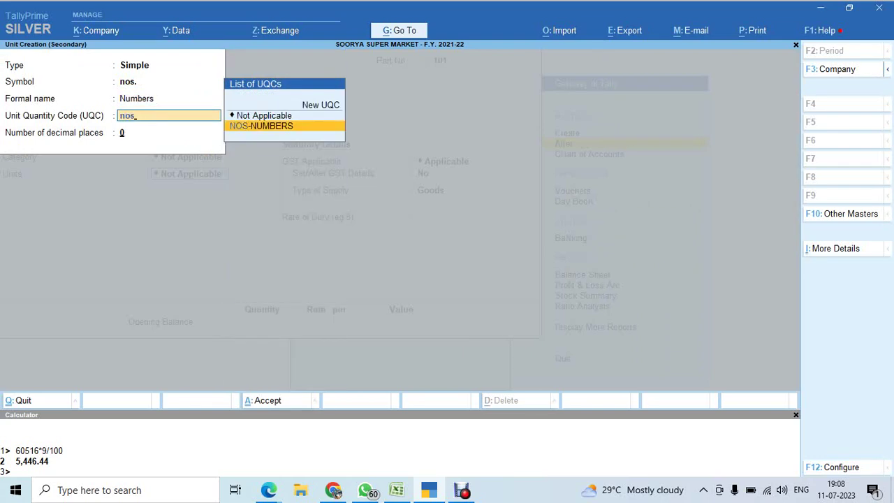
key(Return)
key(Return)
key(Return)
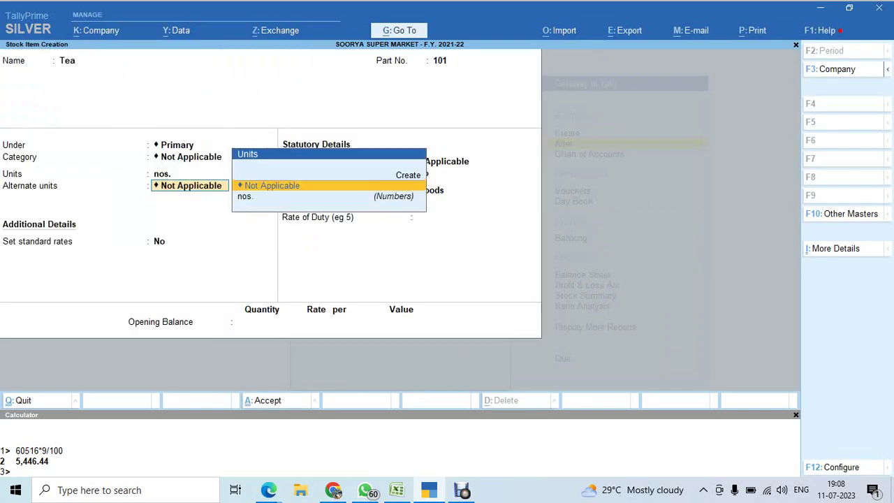
key(Return)
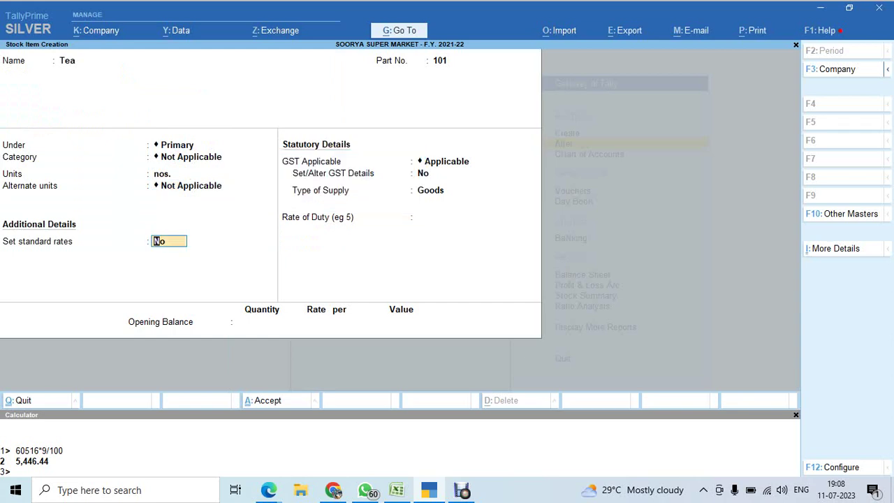
Set the Tea item's Set/Alter GST Details to Yes, then switch to Google Meet.
key(Return)
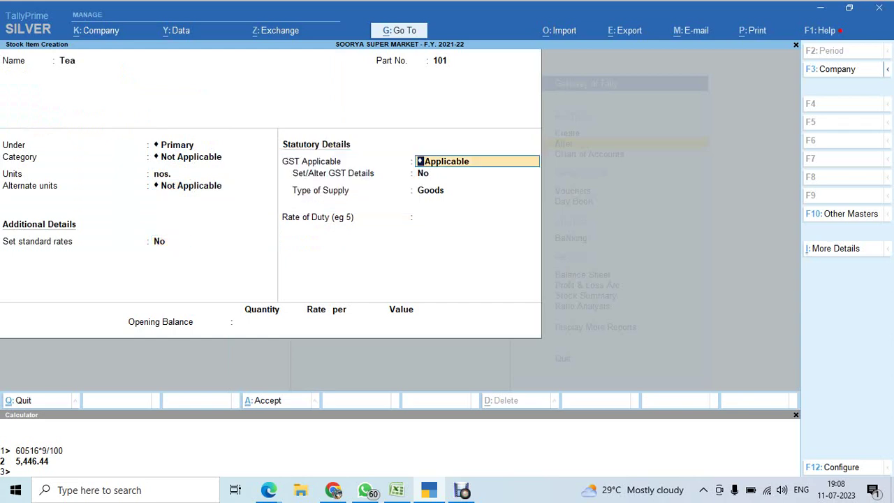
key(Return)
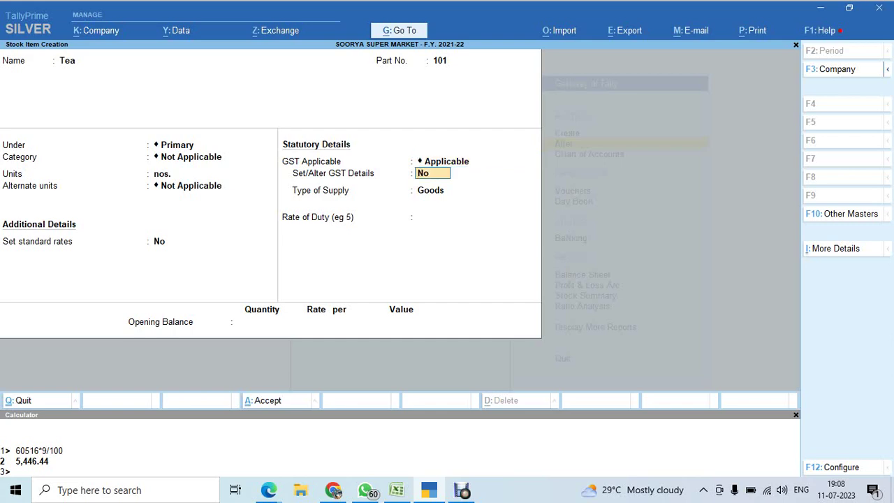
text(y)
key(Return)
key(alt+Tab)
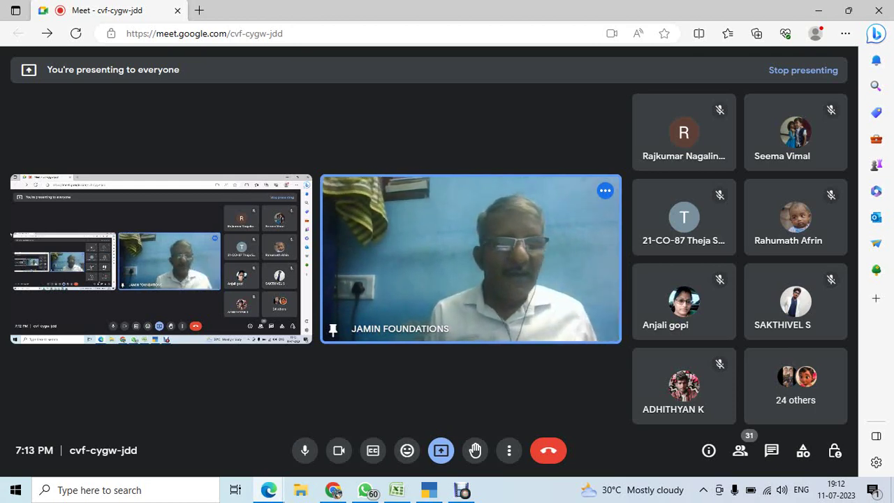
Cycle through the open windows while keeping the Google Meet call in front.
key(alt+Tab)
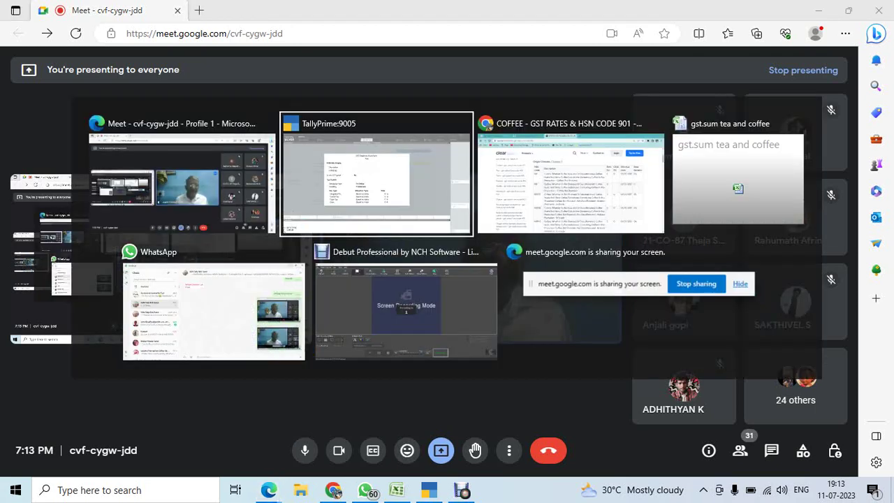
key(alt+Tab)
key(alt+Tab)
key(alt+Tab)
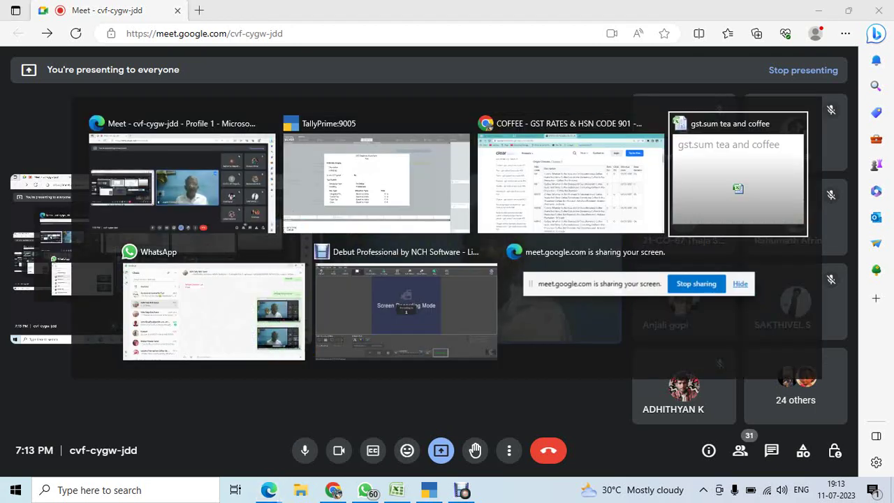
Check the inventory group step (B8, C8) on the gst.sum tea and coffee STEPS sheet, then return to TallyPrime.
key(alt+Tab)
key(alt+Tab)
key(alt+Tab)
key(alt+Tab)
key(alt+Tab)
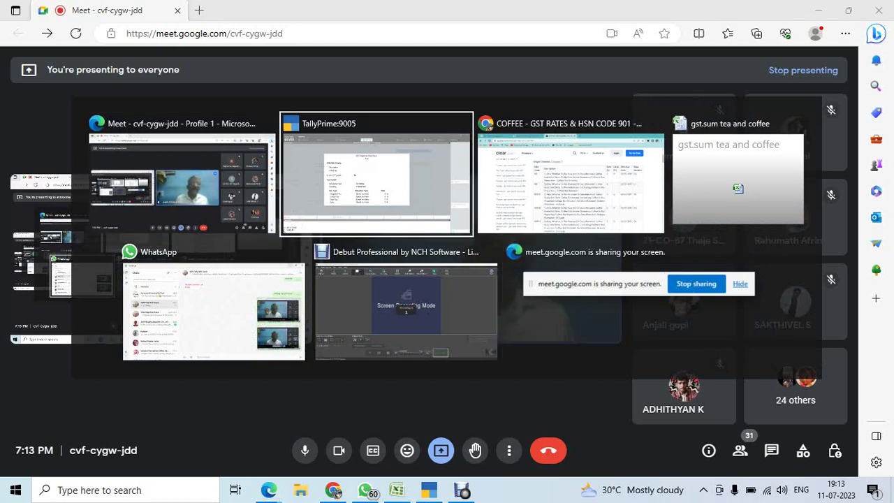
key(alt+Tab)
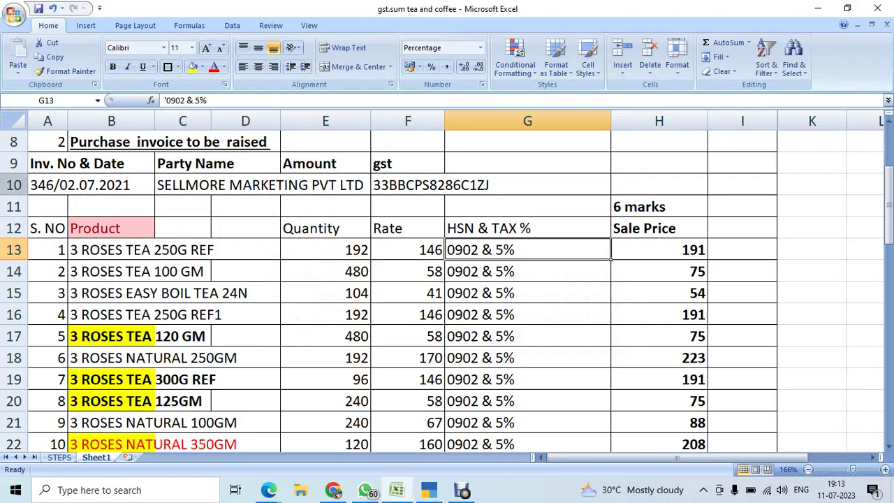
scroll(447, 279, up, 2)
key(ctrl+Page_Up)
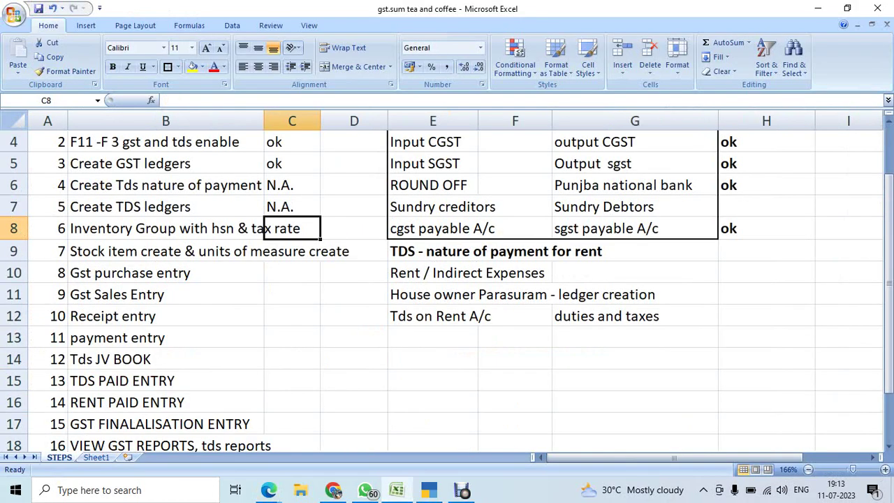
click(165, 228)
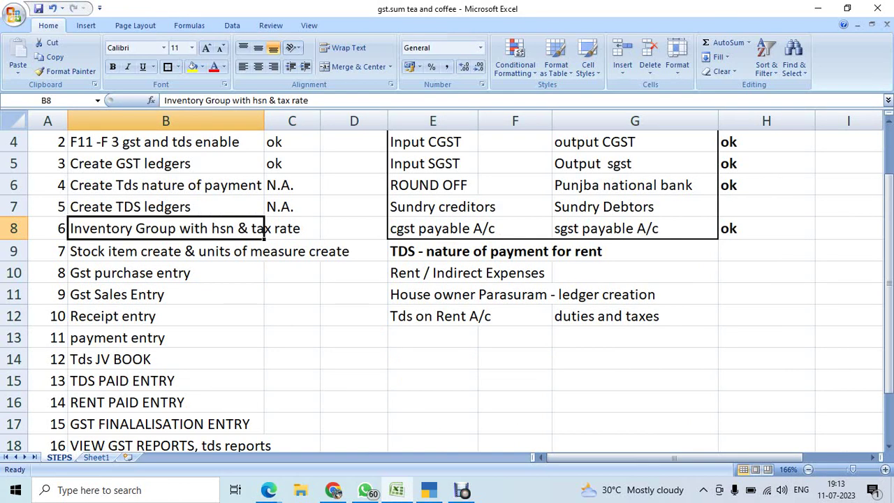
click(292, 228)
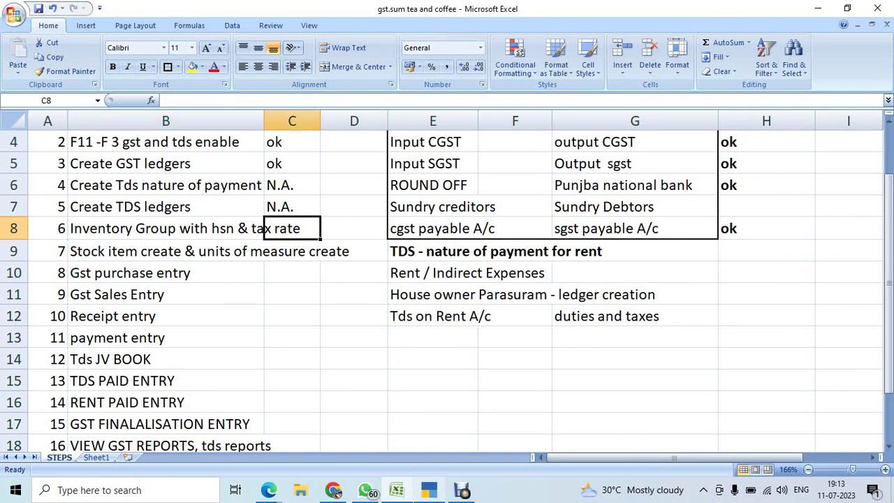
click(429, 490)
Abandon the Tea stock item and delete the nos. unit from the list of units.
key(Escape)
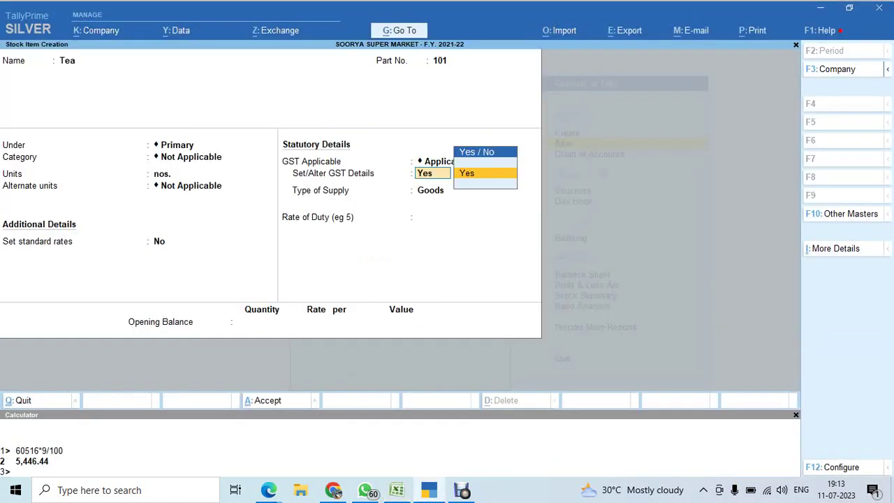
key(Escape)
key(Escape)
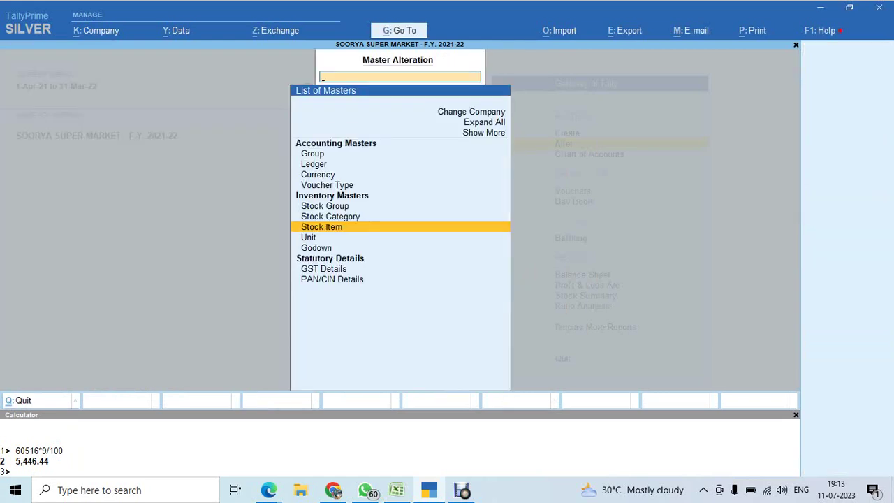
key(Up)
key(Up)
key(Down)
key(Down)
key(Down)
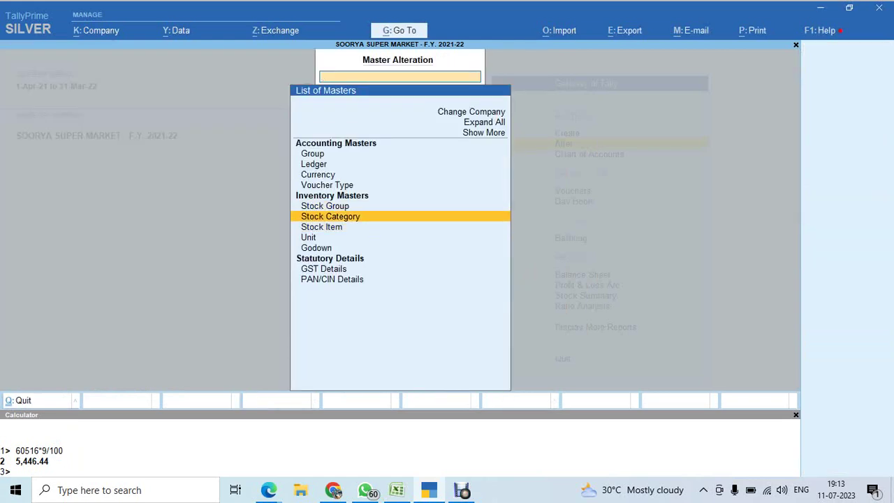
key(Return)
key(Return)
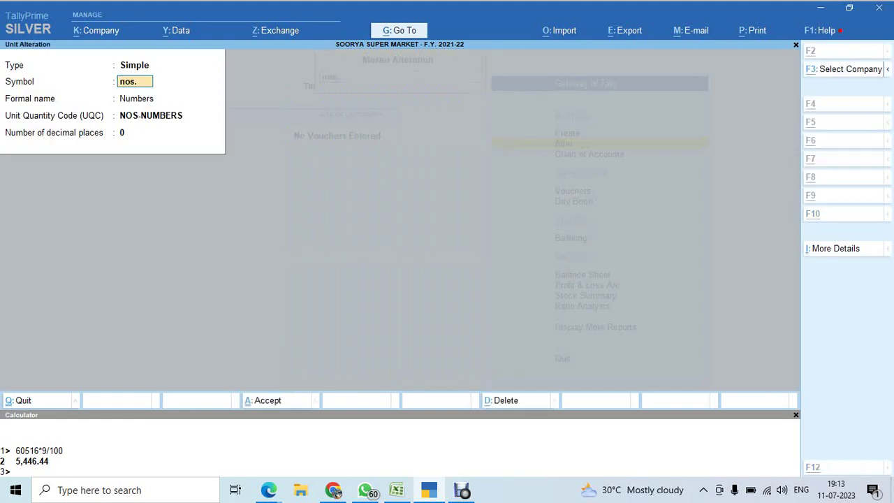
key(alt+d)
key(y)
key(Escape)
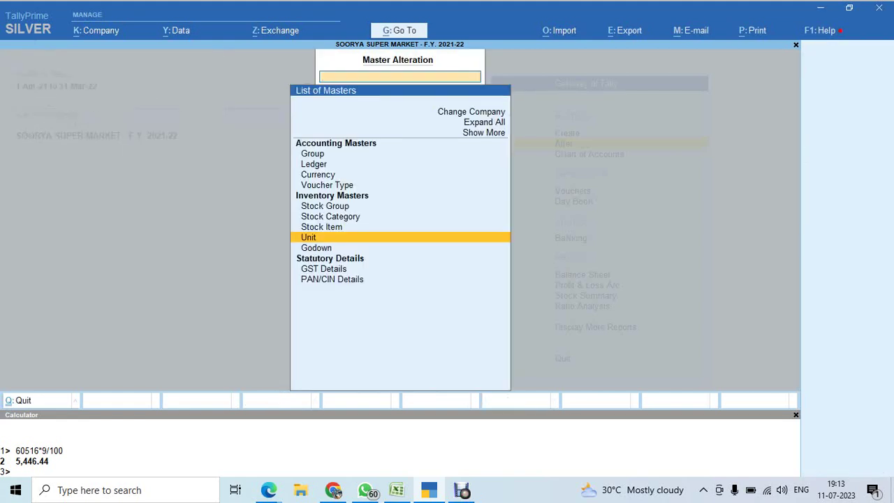
Open the List of Stock Groups from the master types.
key(Up)
key(Up)
key(Up)
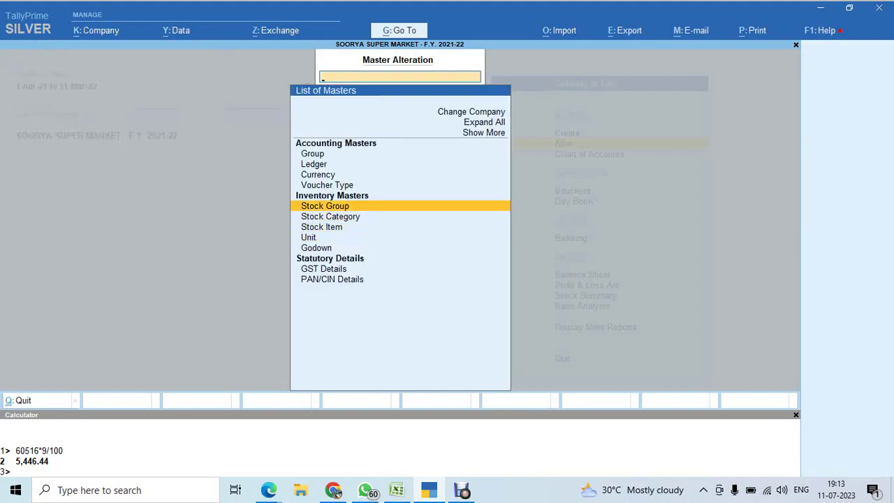
key(Down)
key(Down)
key(Down)
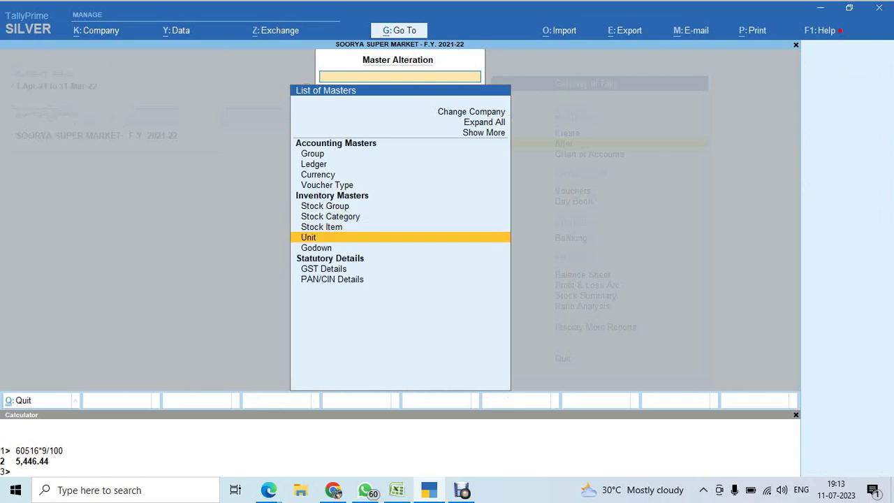
key(Up)
key(Up)
key(Up)
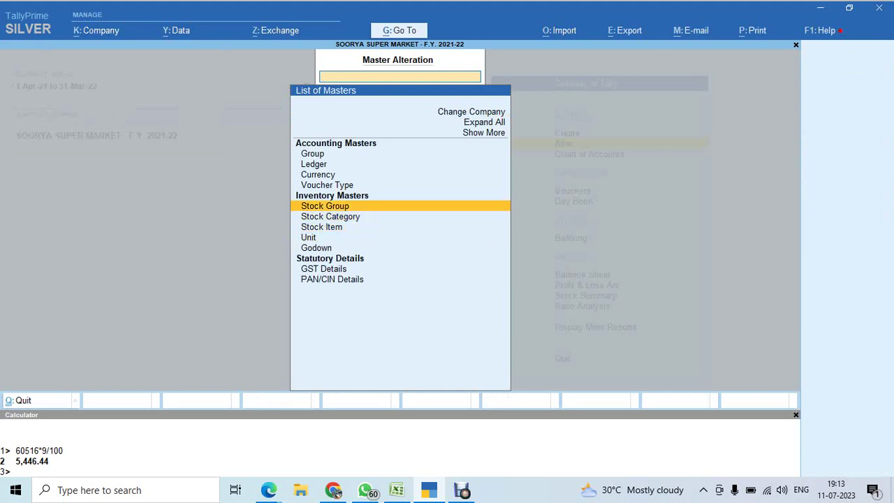
key(Return)
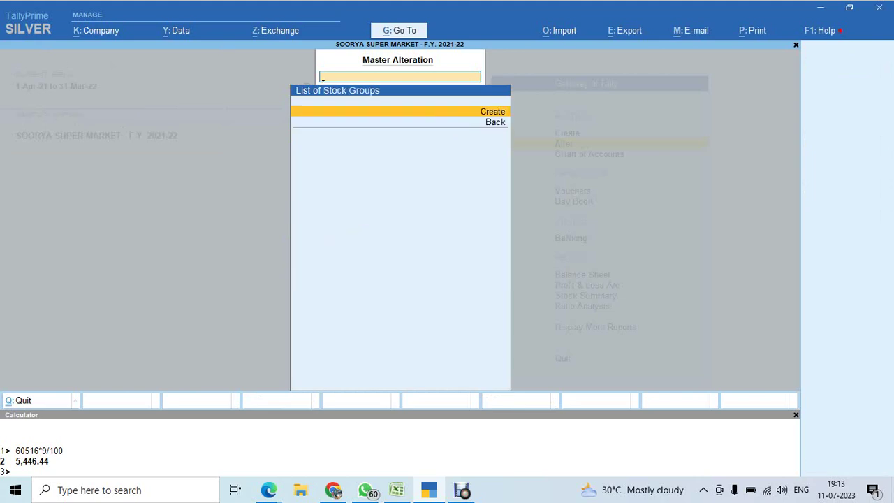
Create a stock group named TEA under Primary.
key(Return)
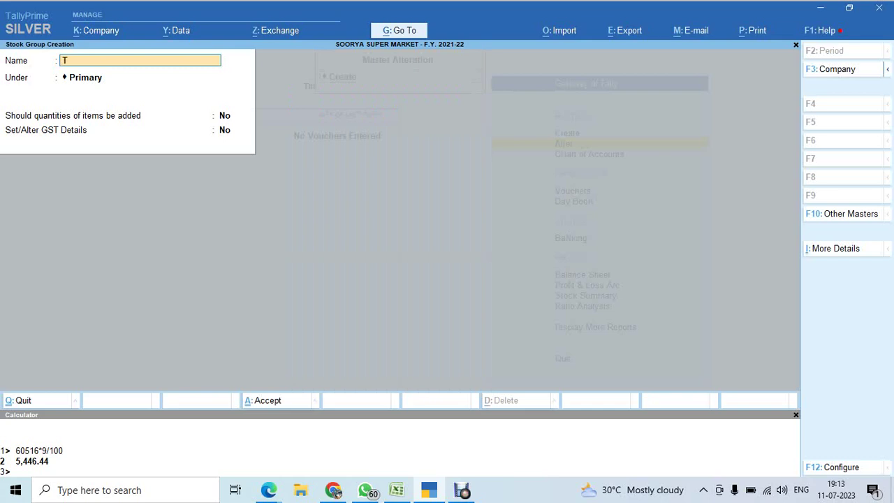
text(TEA)
key(Return)
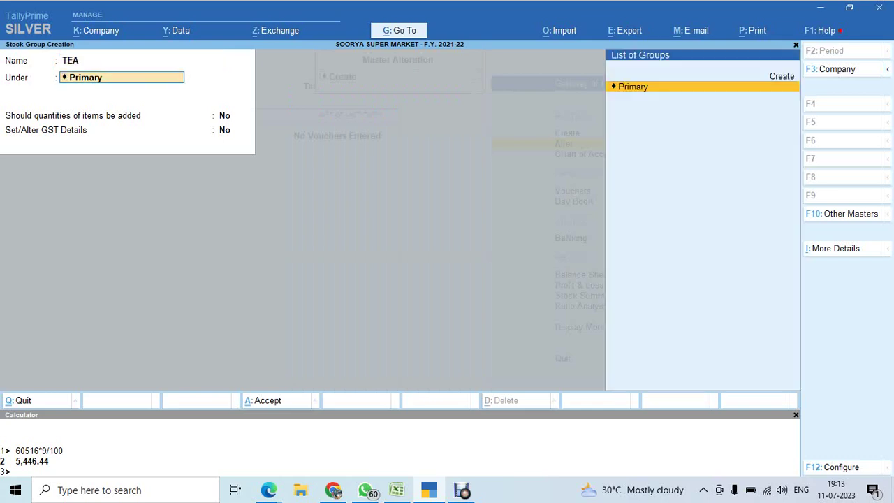
key(Return)
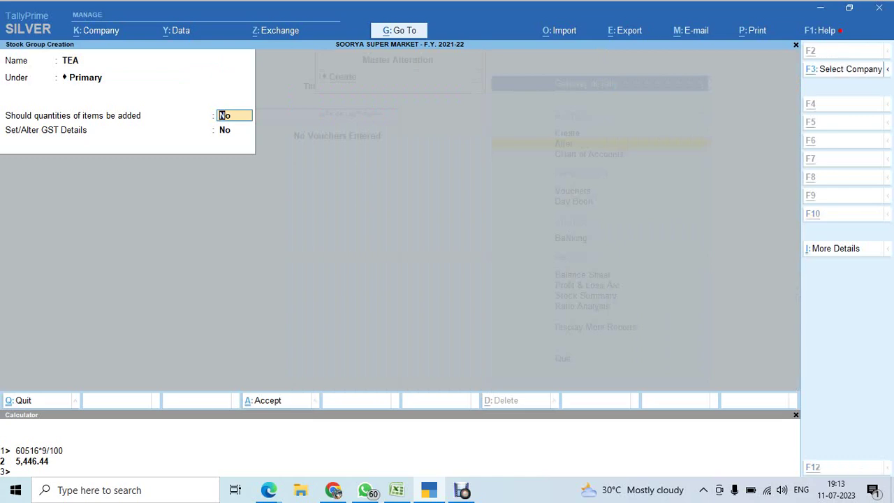
key(alt+Tab)
key(alt+Tab)
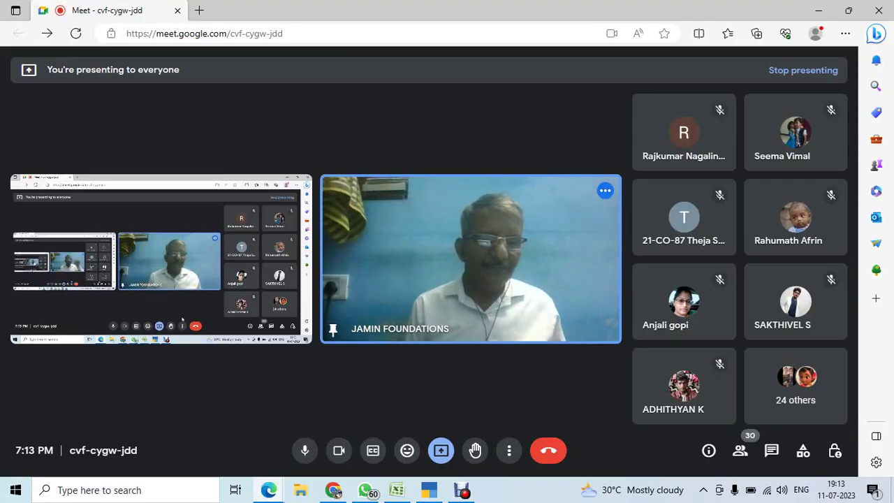
key(alt+Tab)
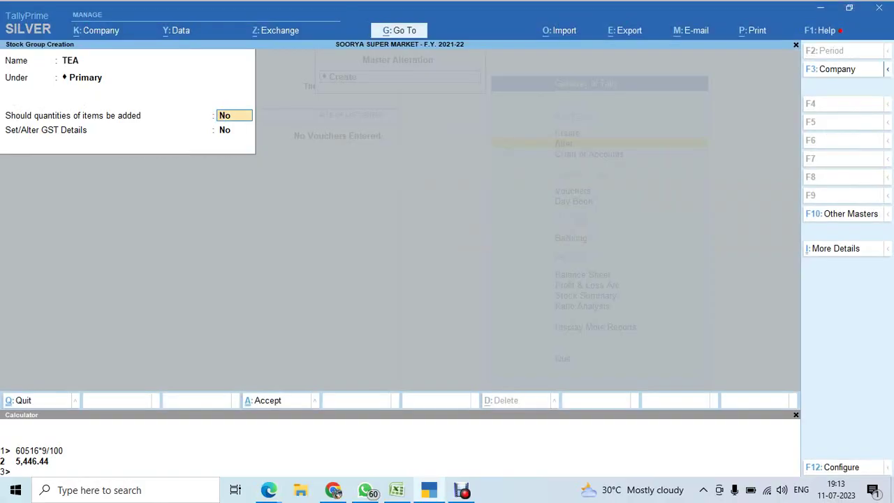
Leave quantities not added, turn on GST details with description TEA, then switch to Excel.
key(Return)
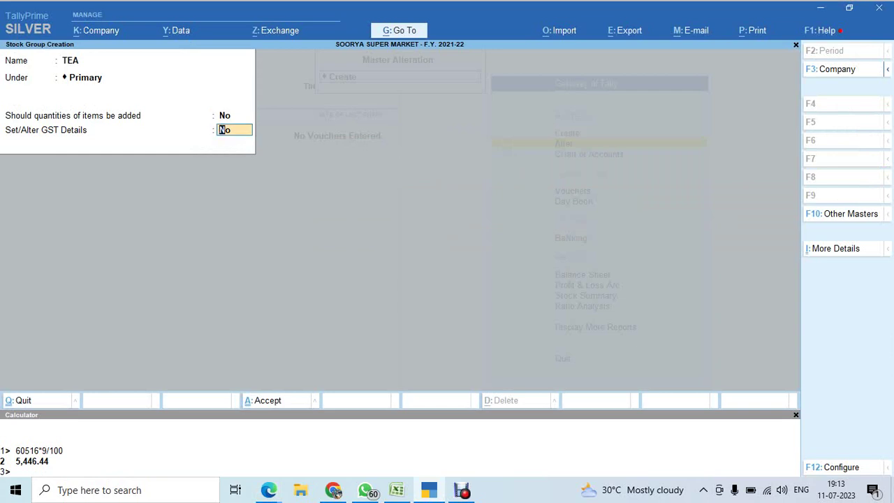
key(Return)
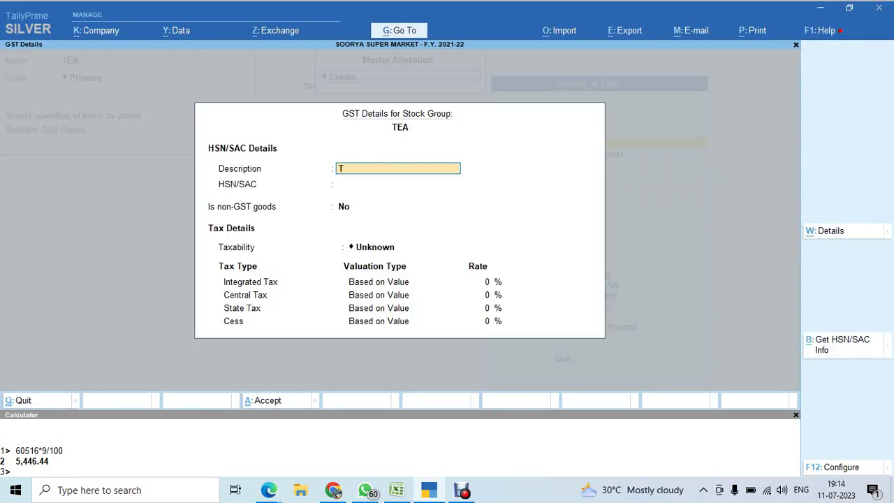
key(Return)
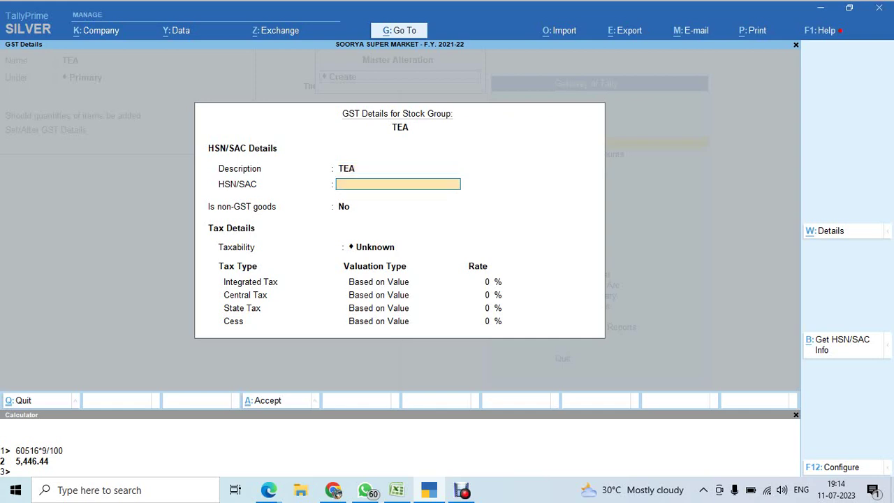
key(alt+Tab)
key(alt+Tab)
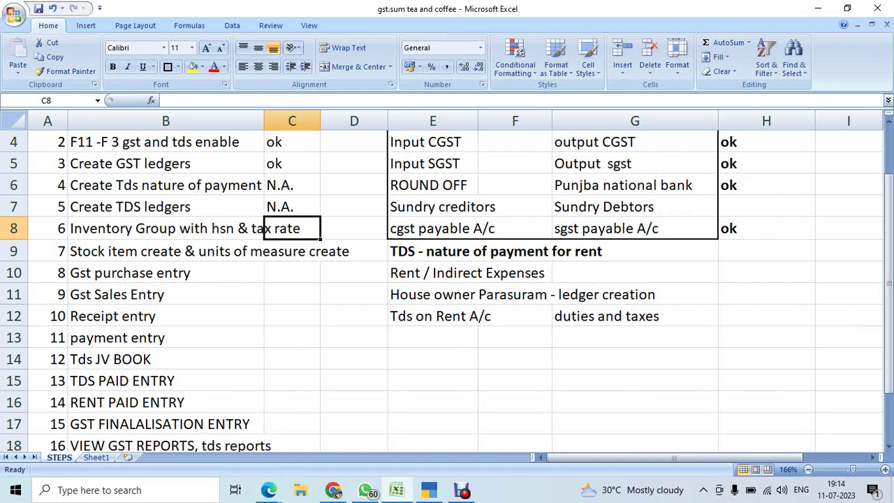
Look up tea's HSN code in Sheet1 and enter HSN/SAC 902 for the TEA group.
key(ctrl+Page_Down)
scroll(448, 279, down, 2)
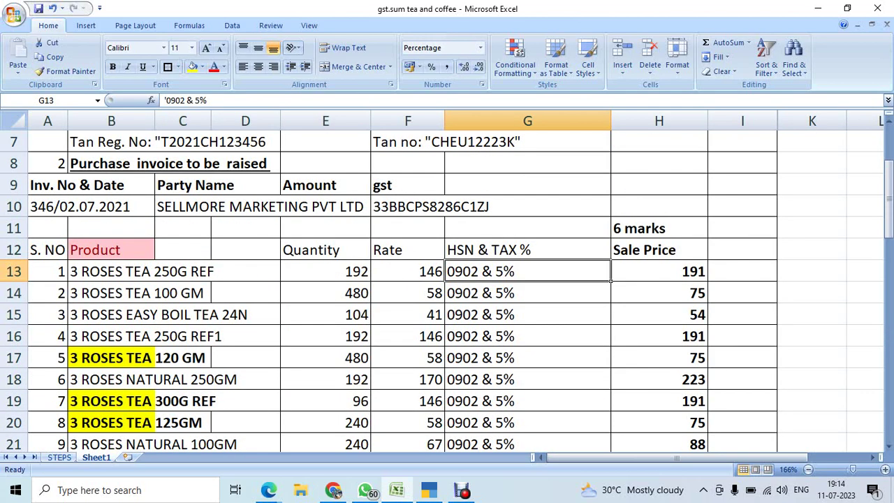
key(alt+Tab)
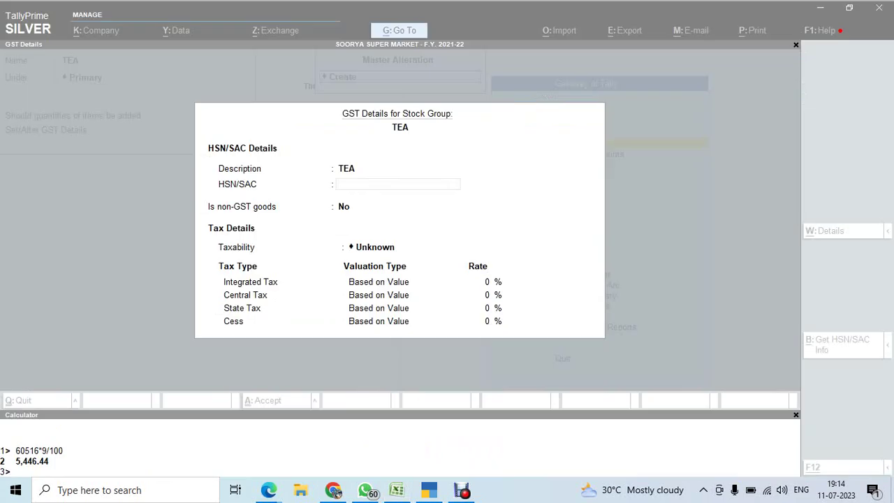
text(902)
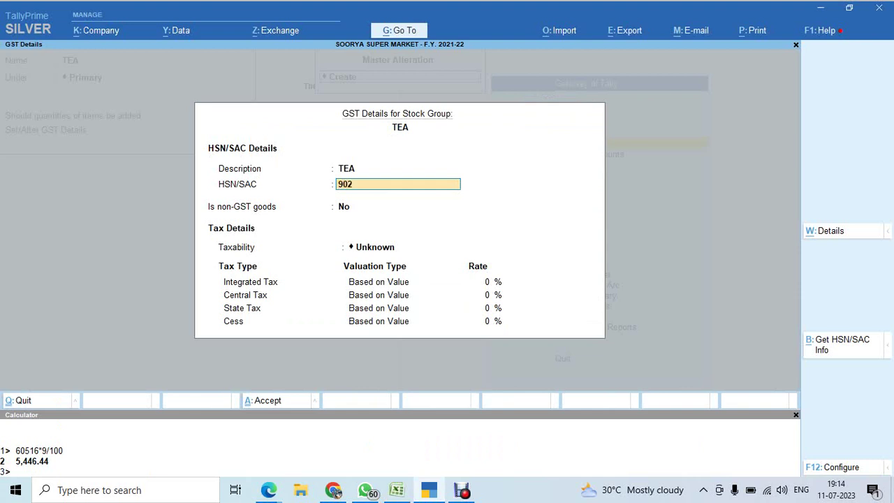
key(Return)
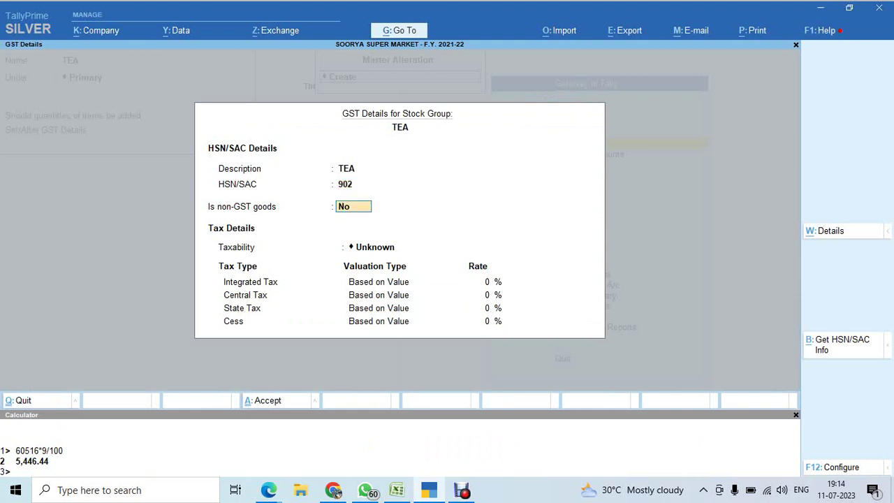
Keep 'Is non-GST goods' at No for the TEA group, then return to the meeting.
key(alt+Tab)
key(alt+Tab)
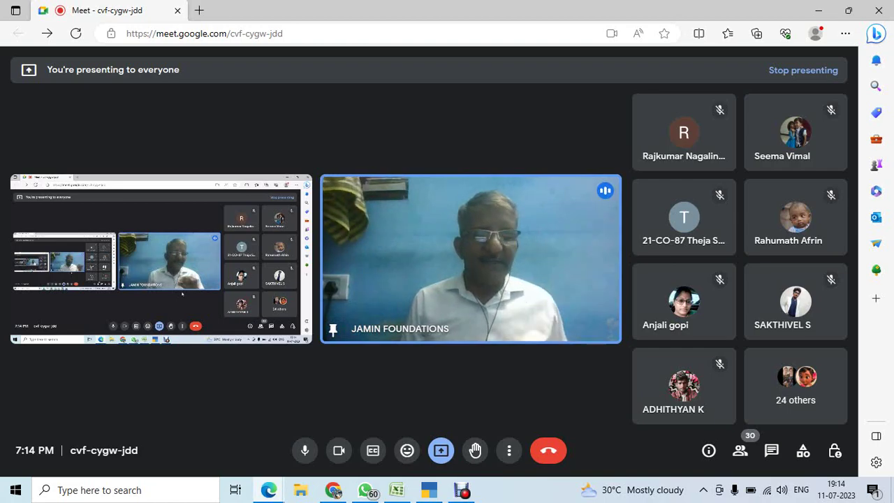
key(alt+Tab)
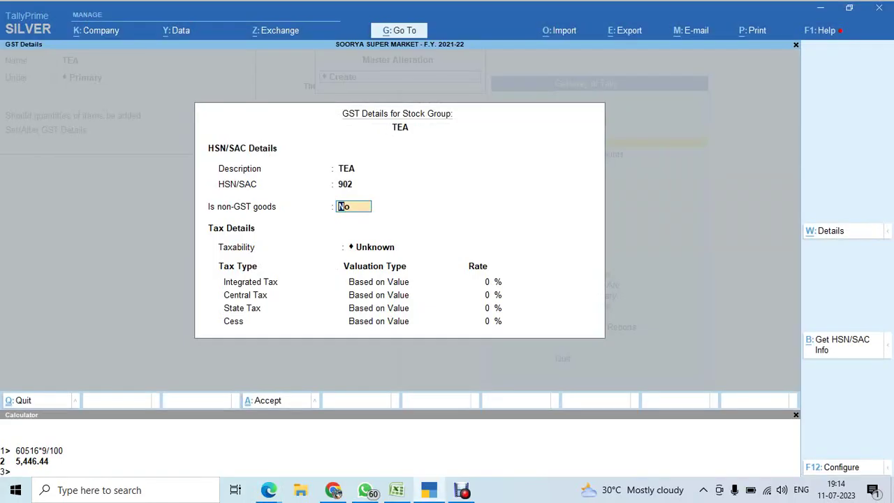
key(Return)
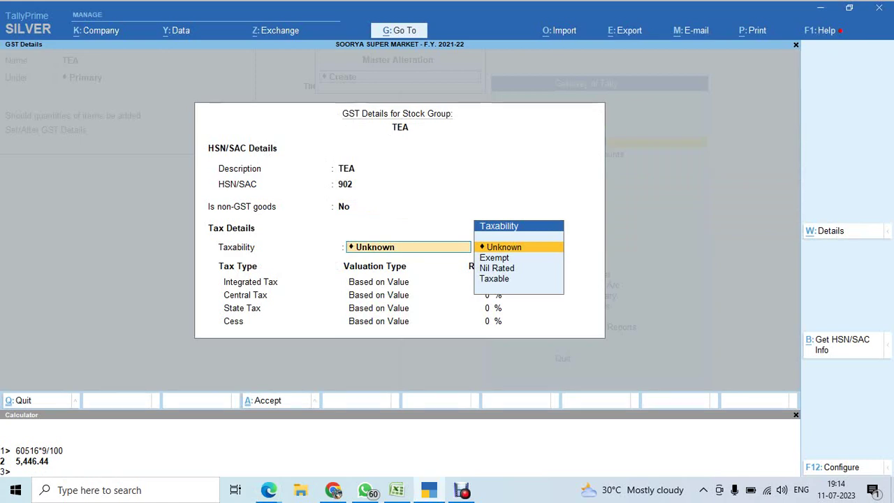
key(alt+Tab)
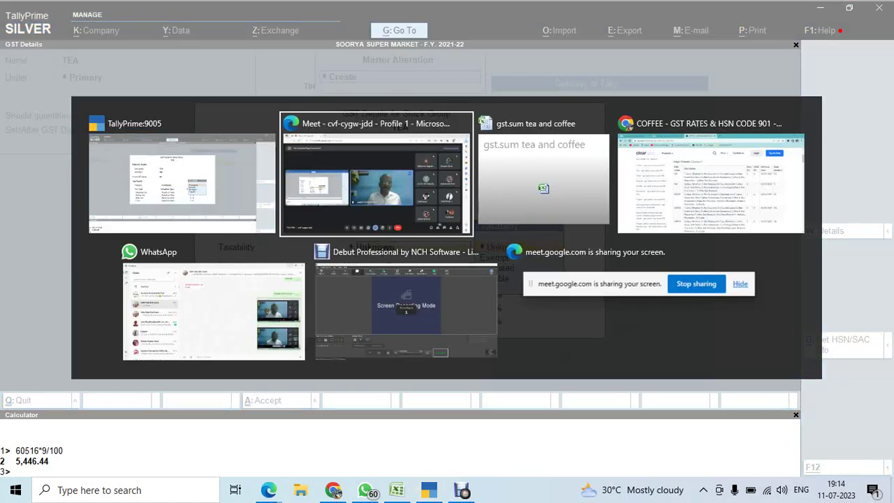
Switch from TallyPrime to the Edge window showing the Google Meet call.
key(alt+Tab)
key(alt+Tab)
key(alt+Tab)
key(alt+Tab)
key(alt+Tab)
key(alt+Tab)
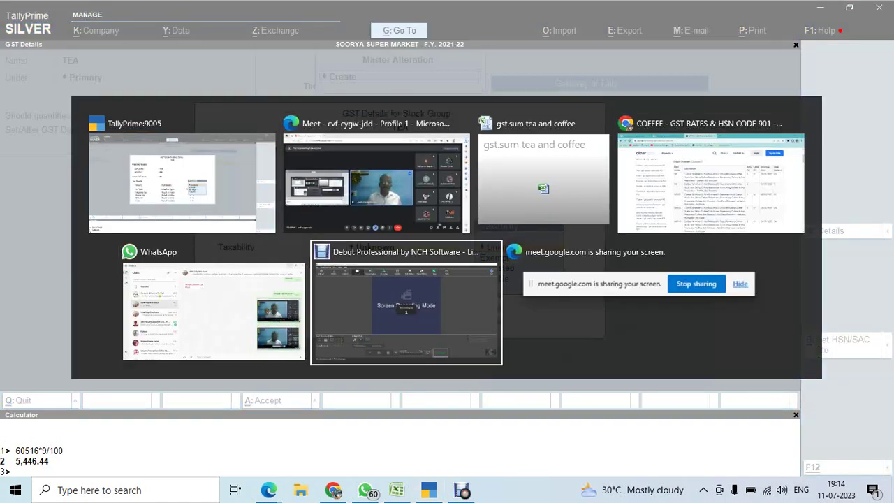
key(alt+Tab)
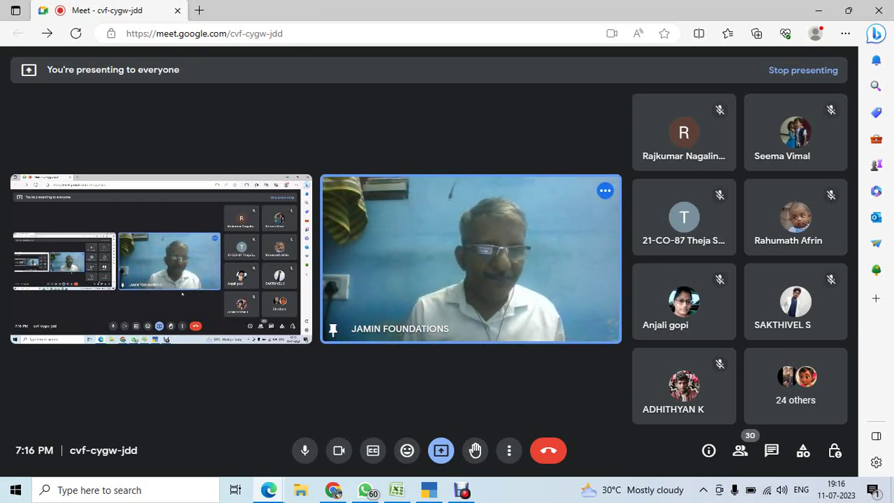
Make TEA taxable at 5% integrated tax (2.50% central and state) and save the group.
key(alt+Tab)
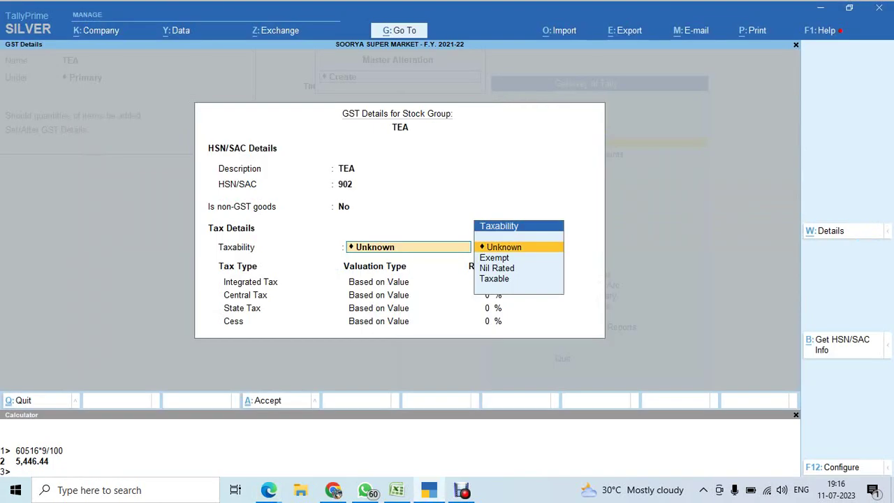
key(Down)
key(Down)
key(Down)
key(Return)
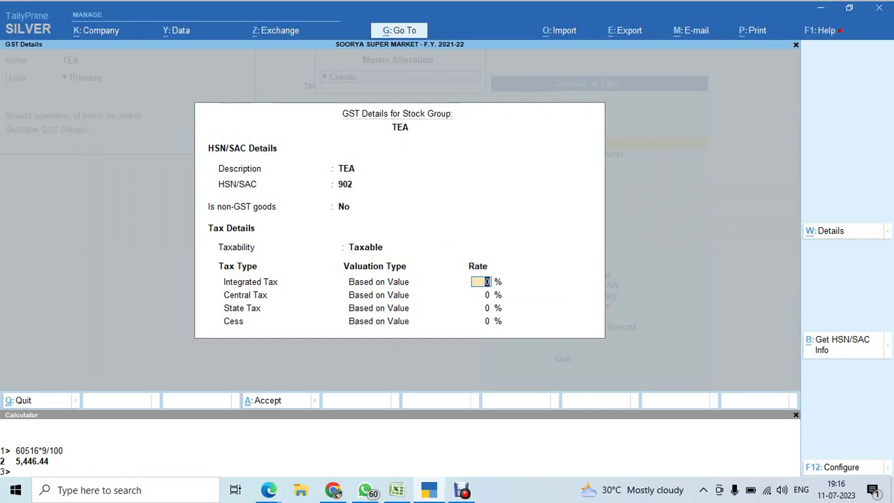
text(5)
key(Return)
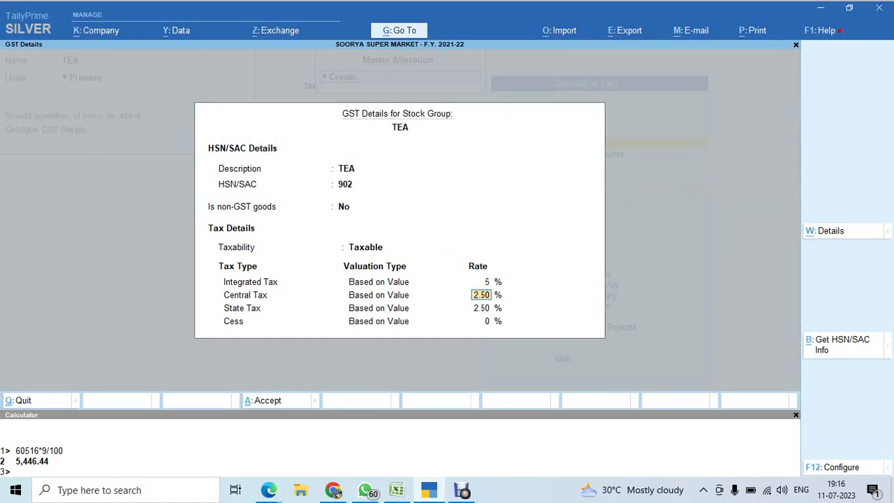
key(Return)
key(Return)
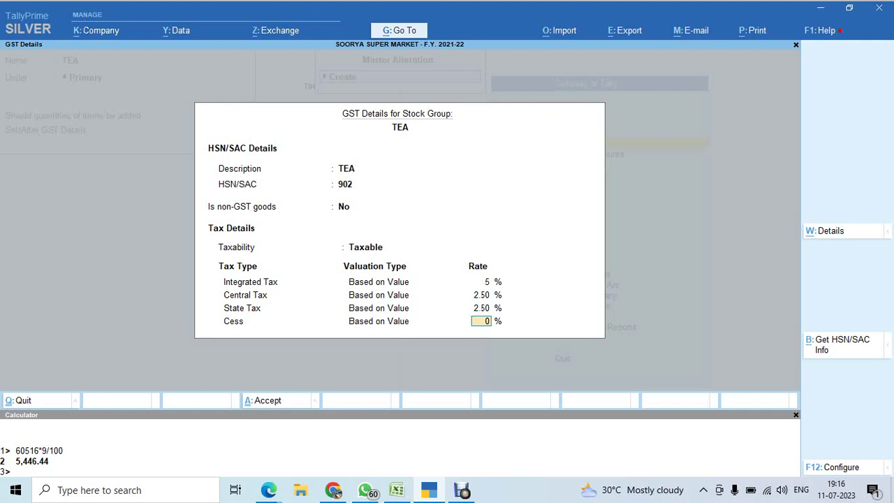
key(Return)
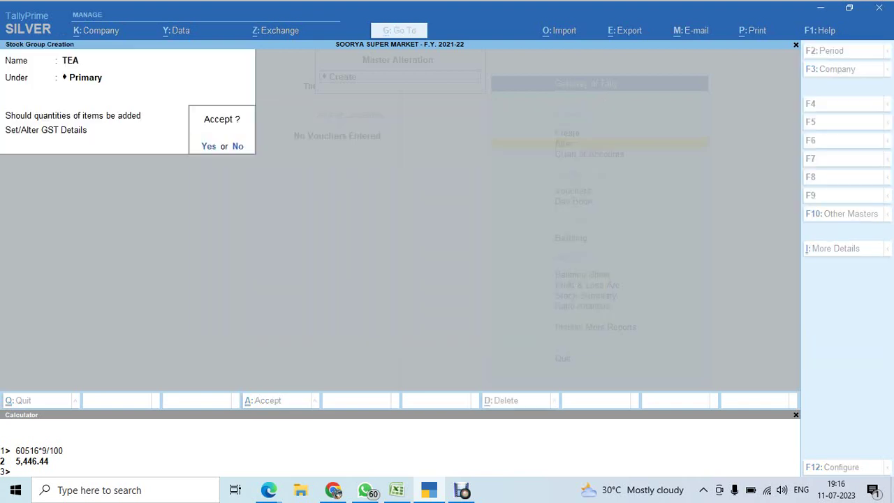
key(Return)
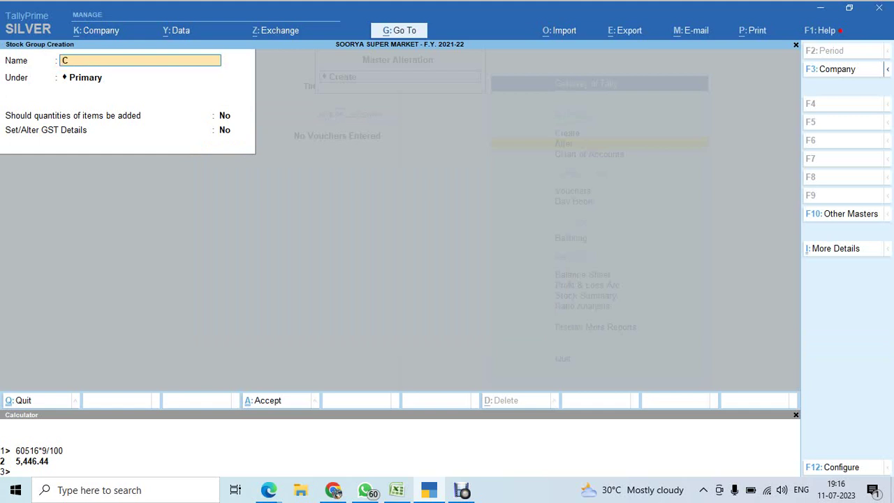
Name the new stock group COFFEE under Primary and enable its GST details.
text(COFFEE)
key(BackSpace)
text(E)
key(Return)
key(Return)
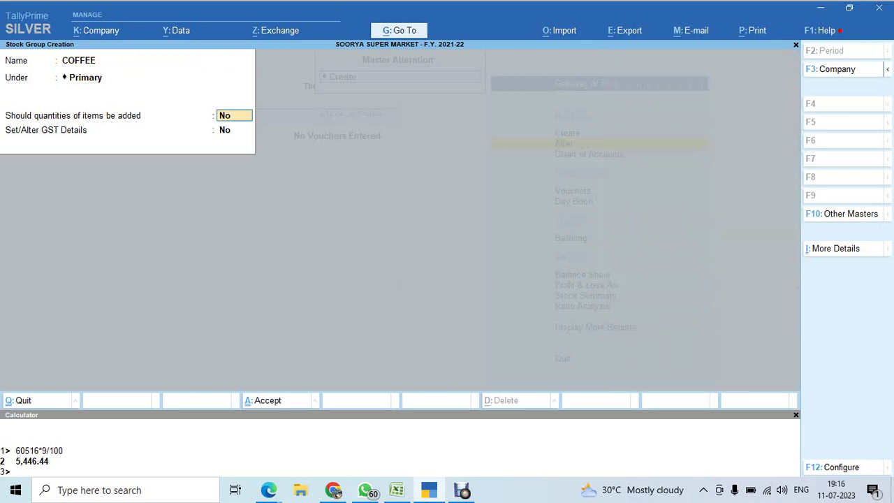
key(Return)
text(y)
Give COFFEE description COFFEE, HSN 901, Taxable status and 18% integrated tax.
key(Return)
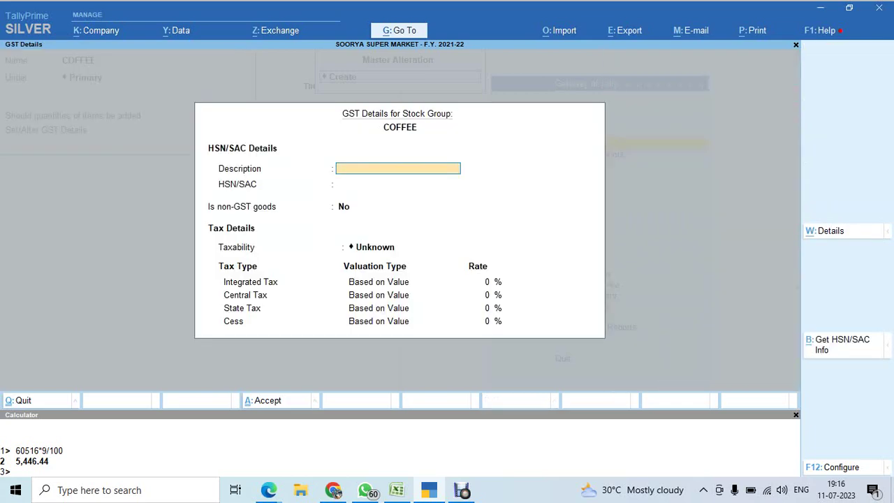
text(COFFEE)
key(Return)
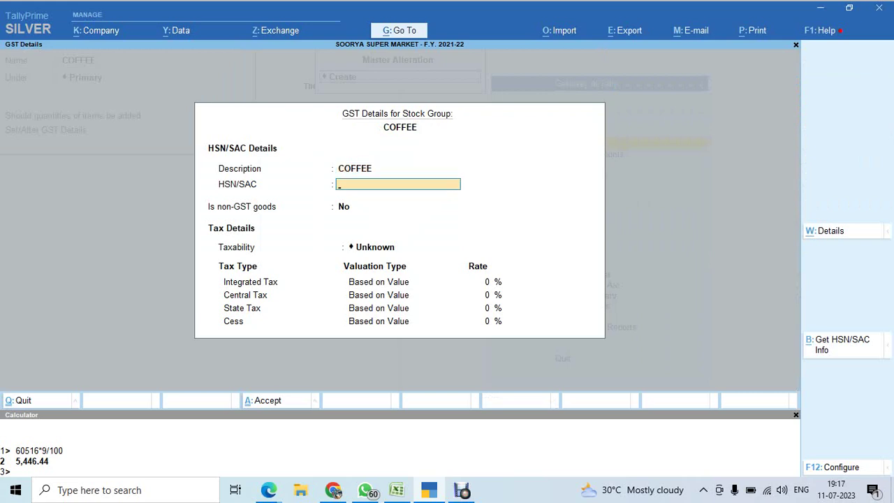
text(901)
key(Return)
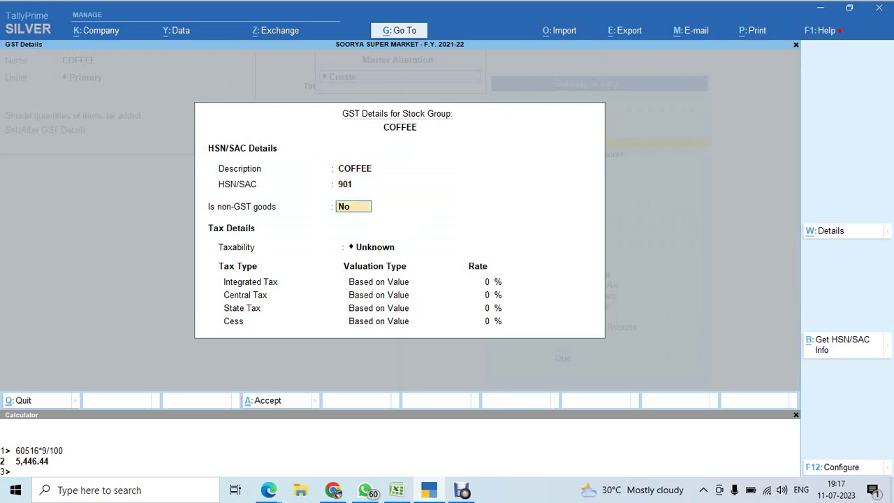
key(Return)
key(Down)
key(Down)
key(Down)
key(Return)
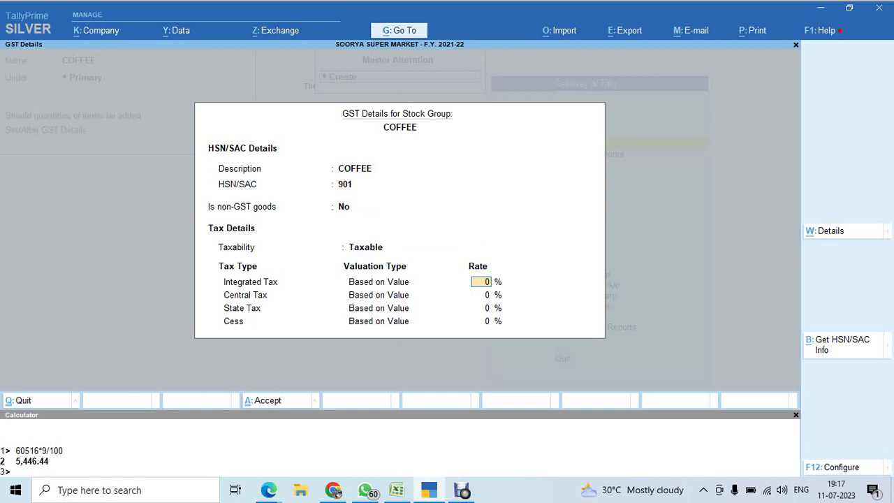
text(18)
key(Return)
key(Return)
key(Return)
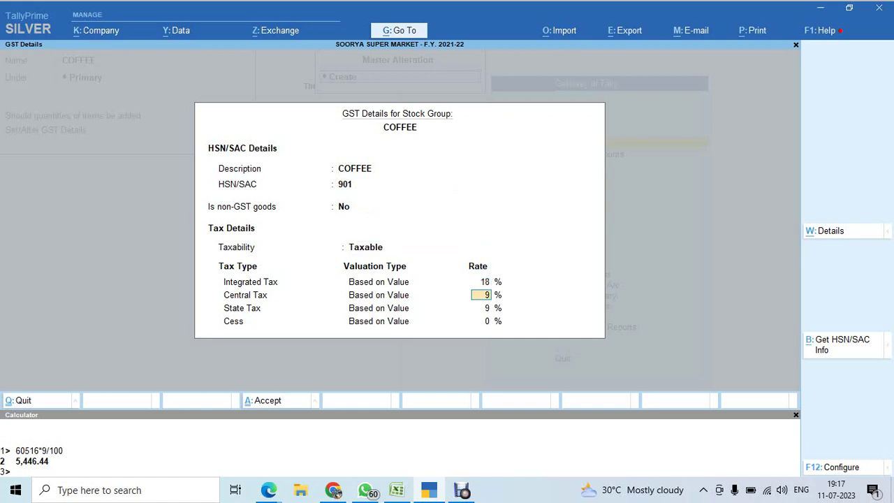
key(Return)
key(Return)
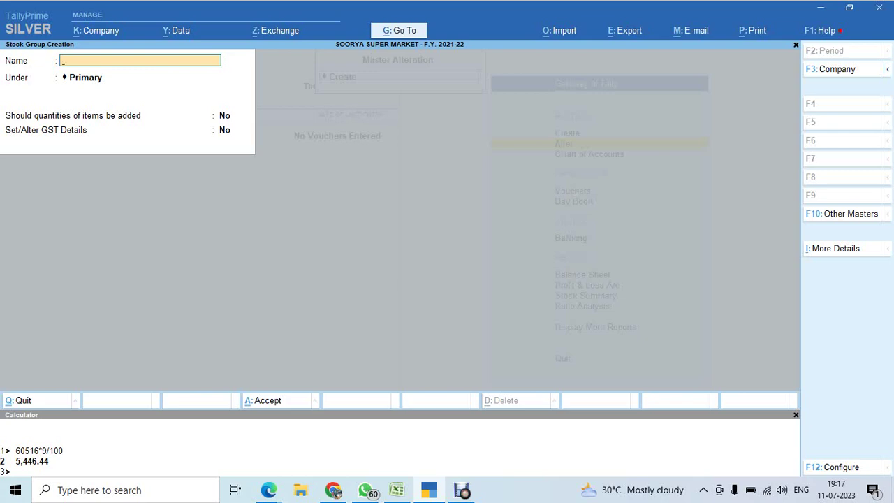
Leave stock group creation and go to the Unit master in the masters list.
key(Escape)
key(Escape)
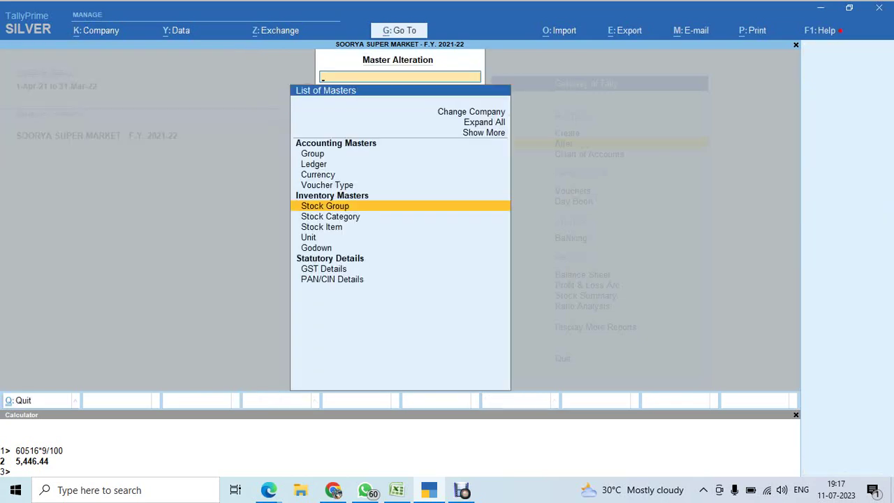
key(Down)
key(Down)
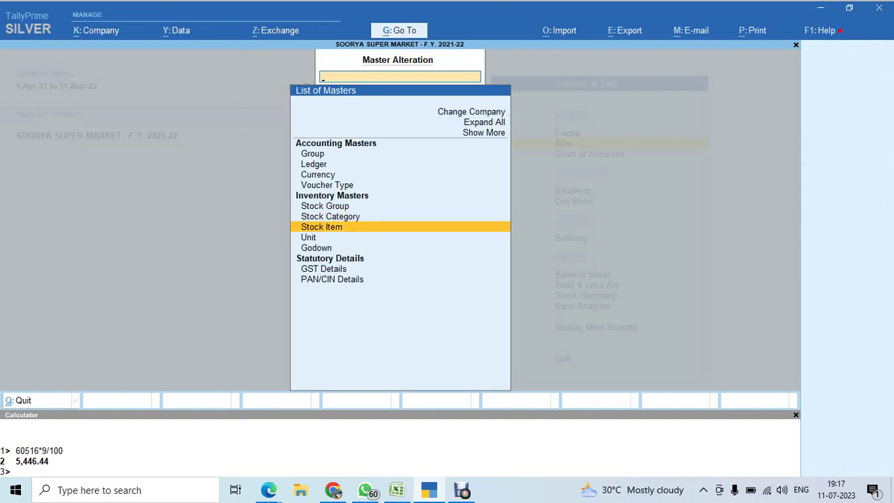
key(Down)
key(Return)
key(Return)
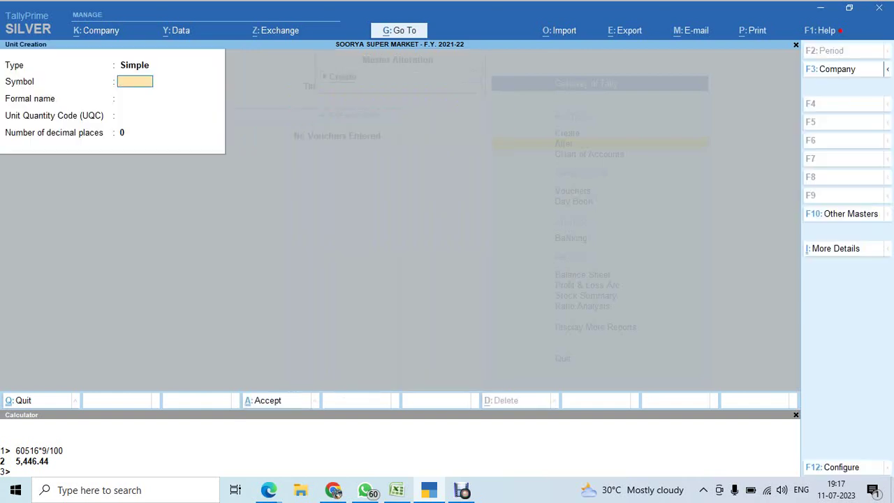
Enter unit symbol Nos. and formal name Numbers, then switch to the Google Meet call.
text(Nos.)
key(Return)
text(N)
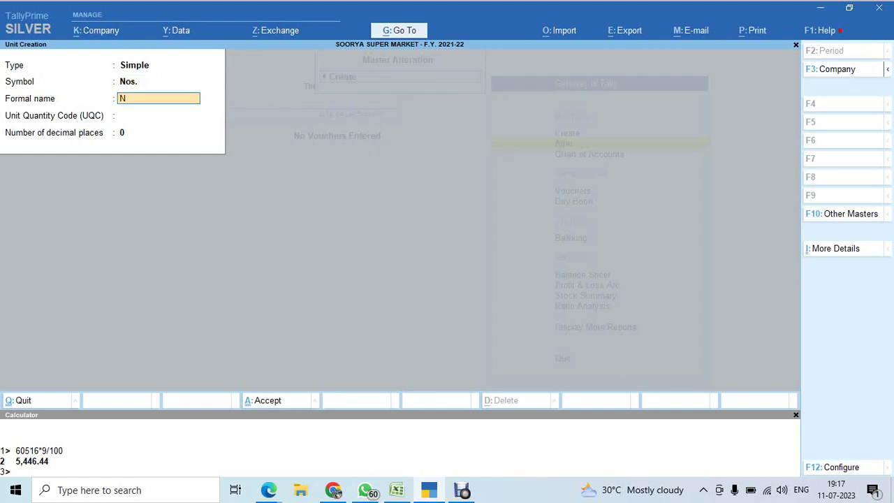
text(umbers)
key(Return)
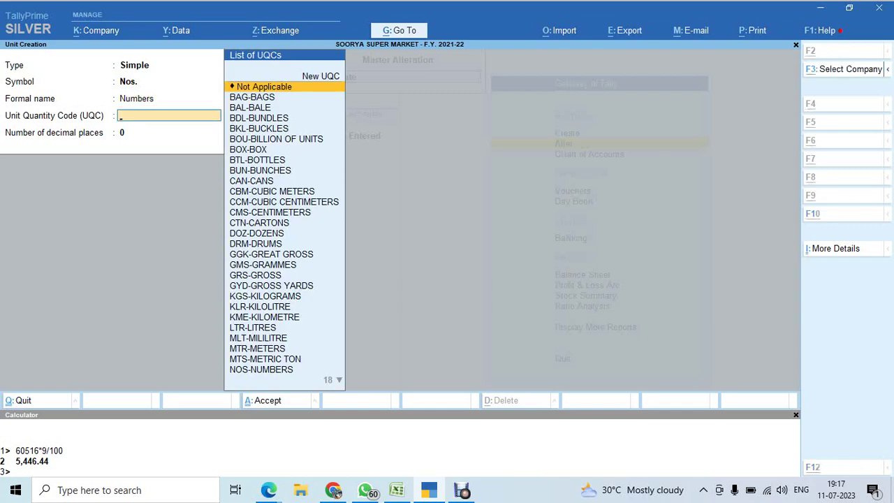
key(alt+Tab)
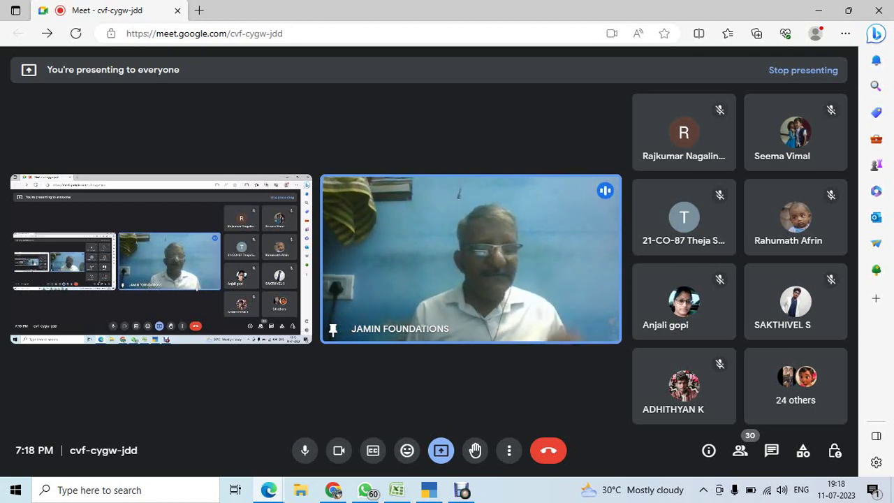
Pick NOS-NUMBERS as the Nos. unit's quantity code.
key(alt+Tab)
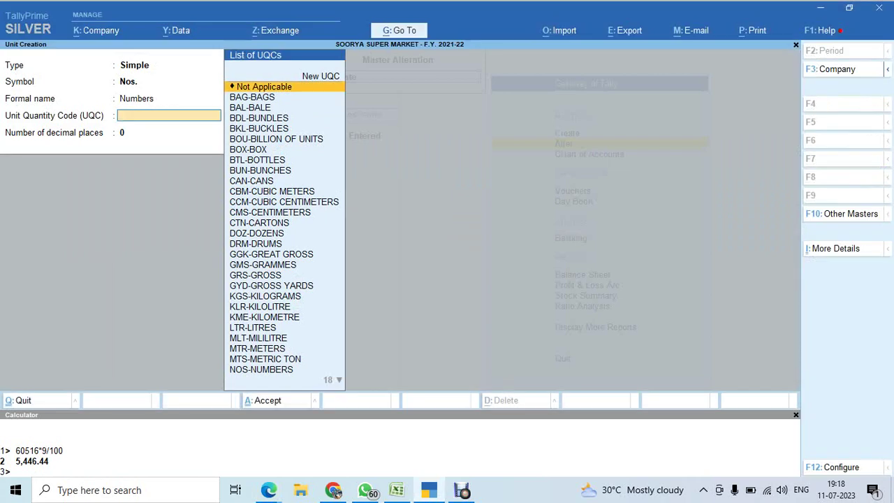
key(Down)
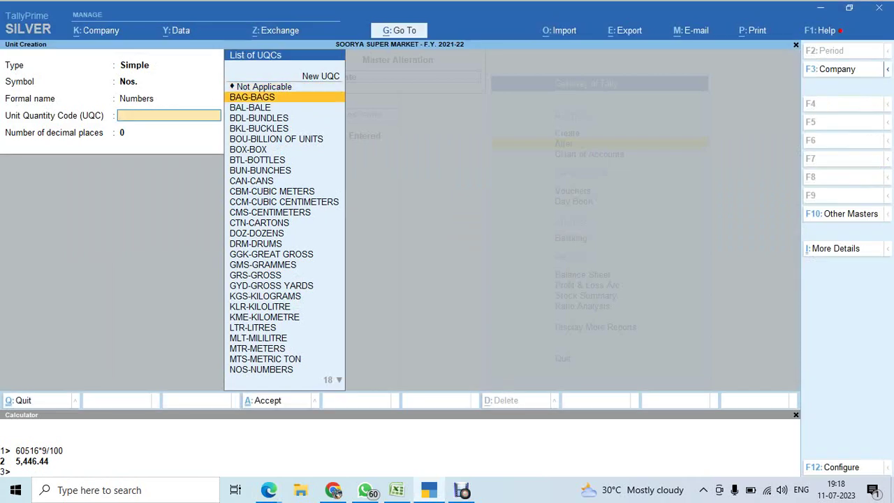
key(Down)
key(Down)
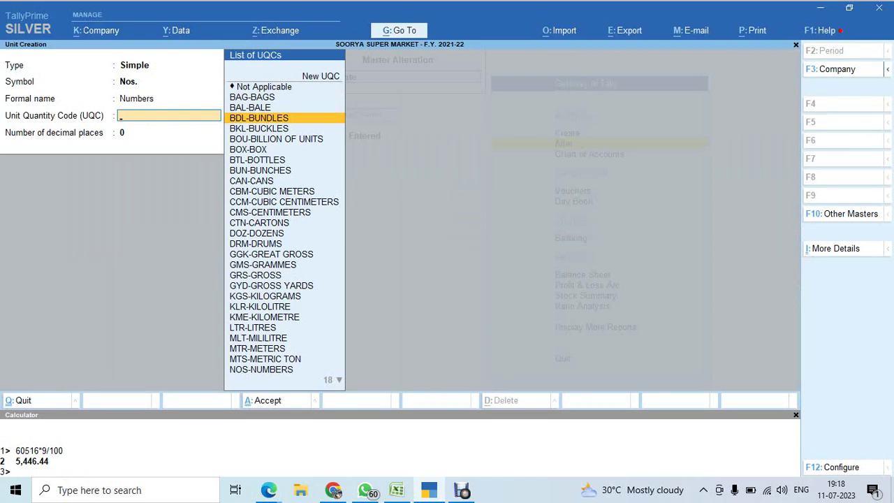
text(nos)
key(Return)
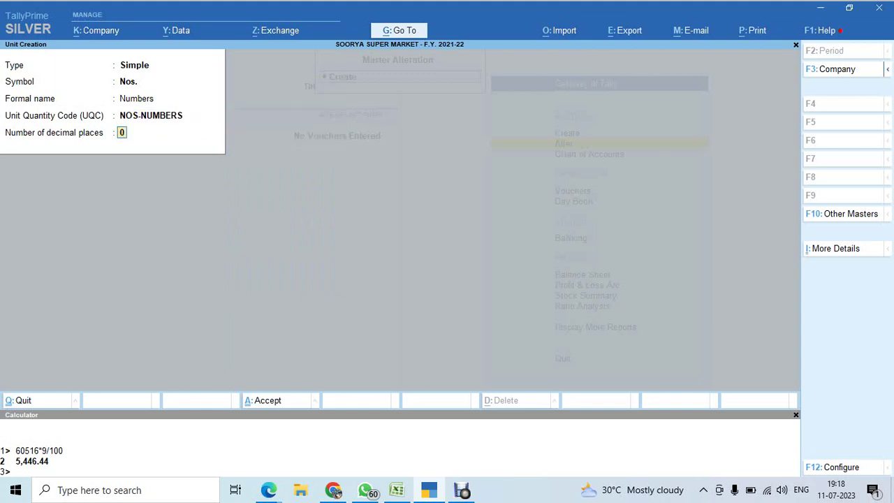
Save the Nos. unit and return to the List of Masters.
key(alt+Tab)
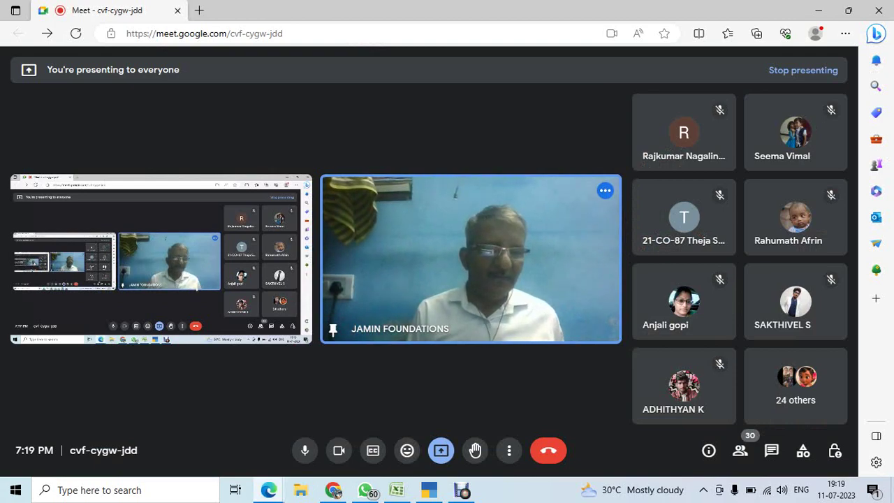
key(alt+Tab)
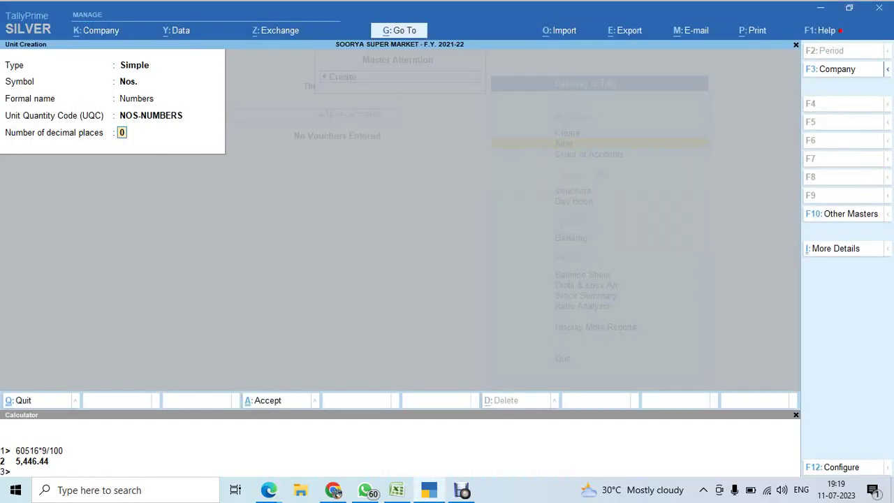
key(Return)
key(Return)
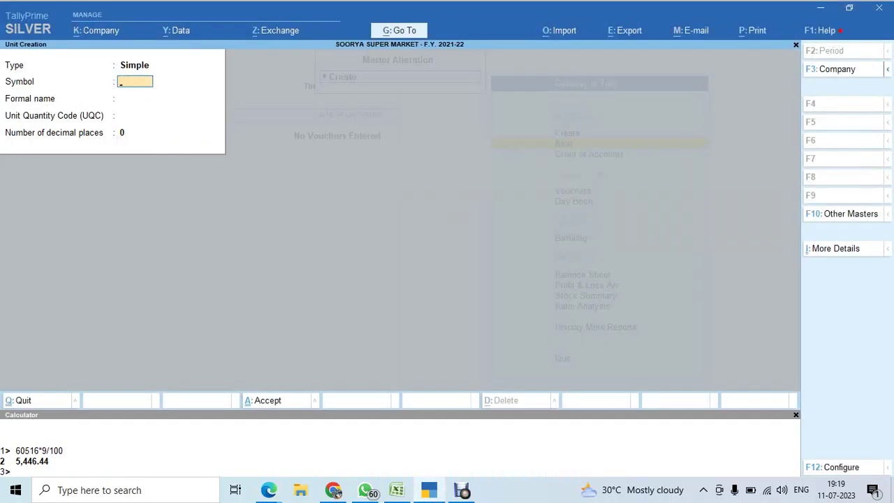
key(Escape)
key(Return)
key(Escape)
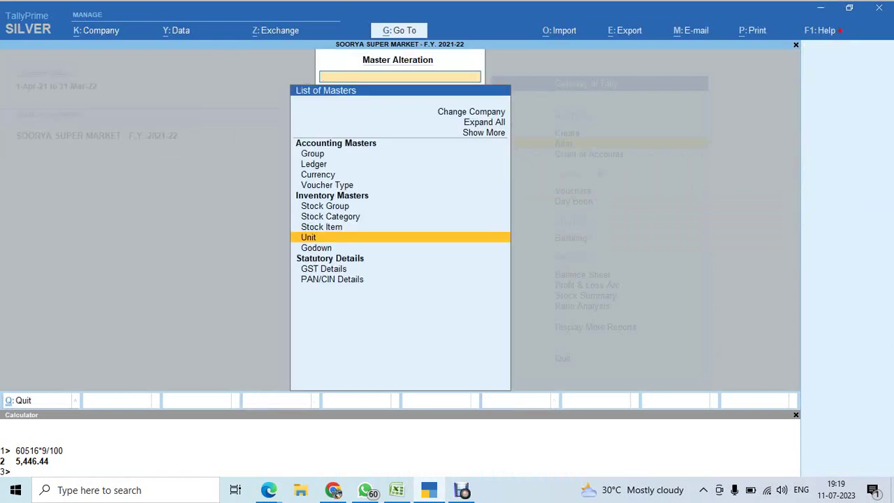
Start a new stock item and copy the name 3 ROSES TEA 250G REF from Excel cell B13.
key(Up)
key(Up)
key(Up)
key(Down)
key(Down)
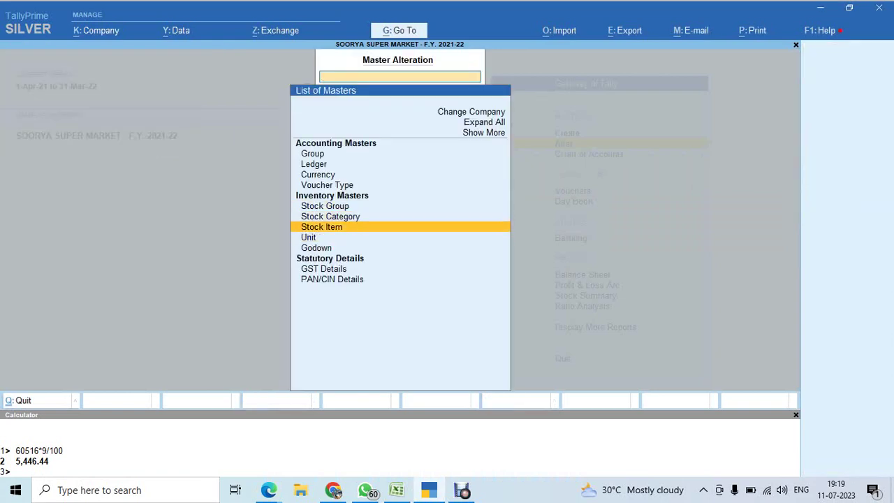
key(Return)
key(Return)
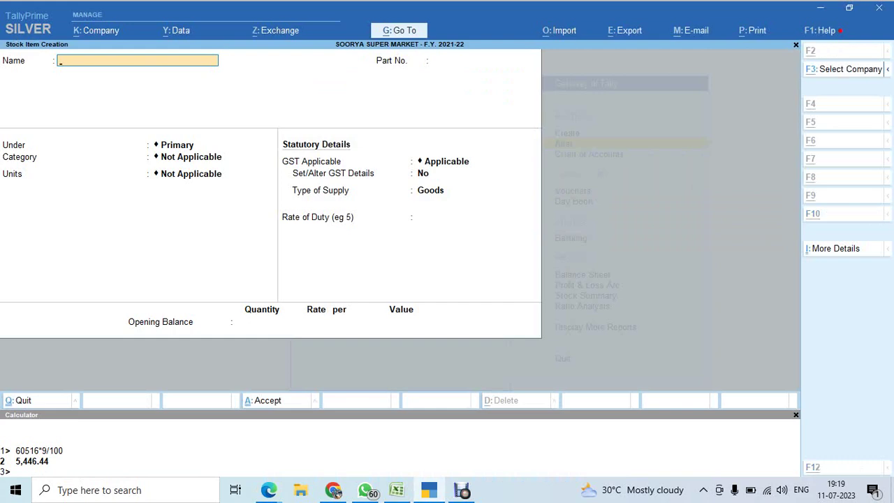
key(alt+Tab)
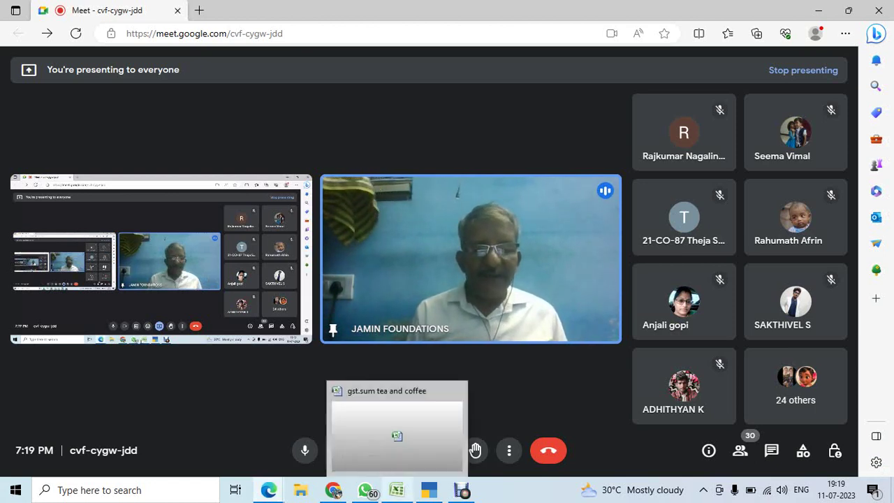
click(396, 429)
click(148, 271)
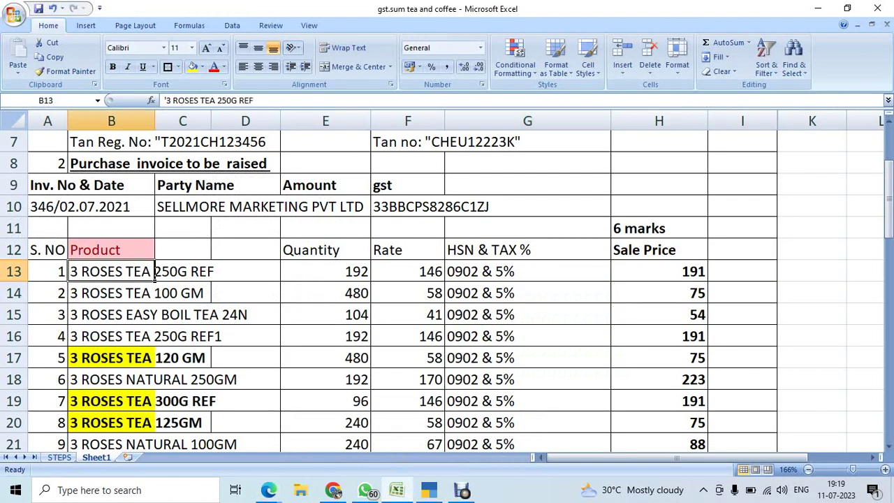
key(ctrl+c)
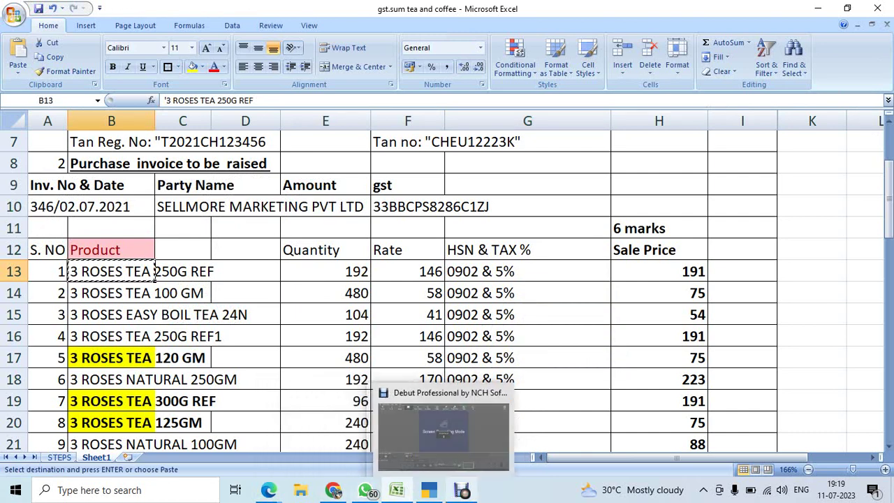
Paste the item name, enter part number 101, and place it under the TEA group.
click(429, 490)
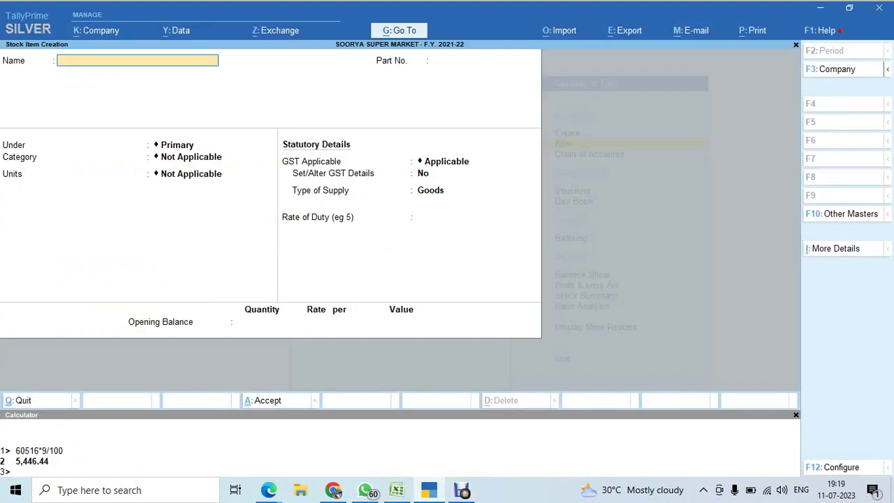
key(ctrl+v)
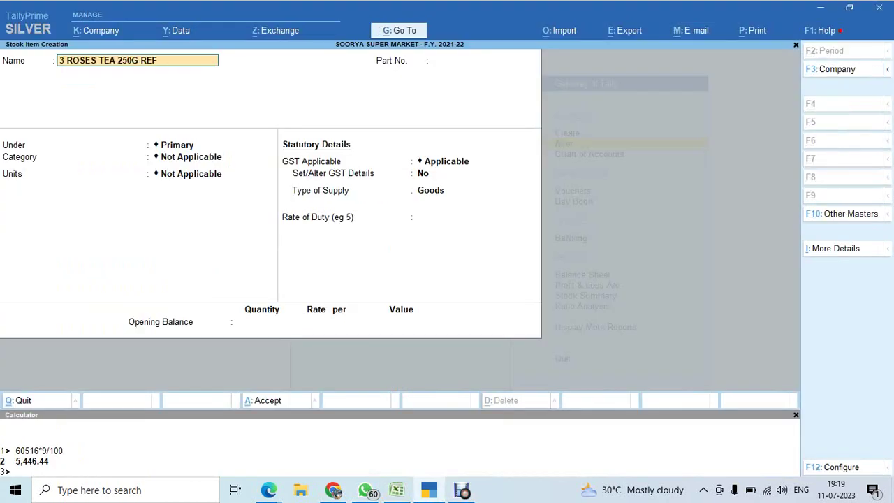
key(Return)
text(101)
key(Return)
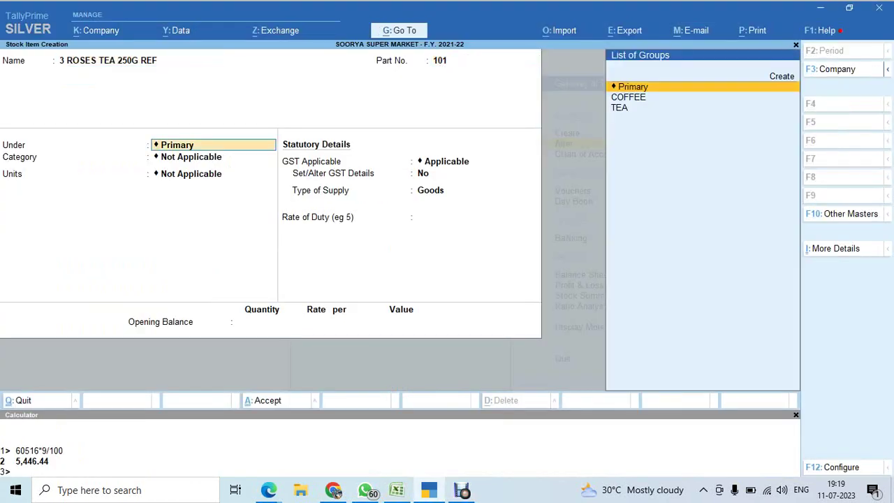
key(Down)
key(Down)
key(Return)
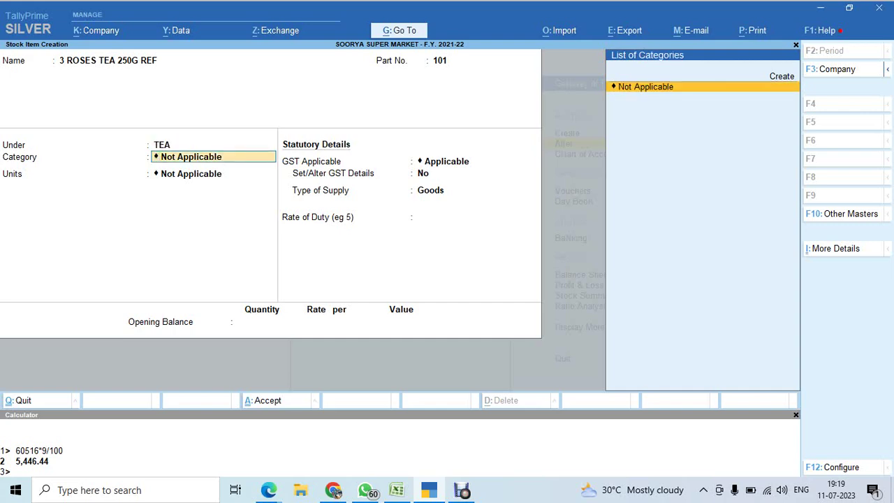
key(F12)
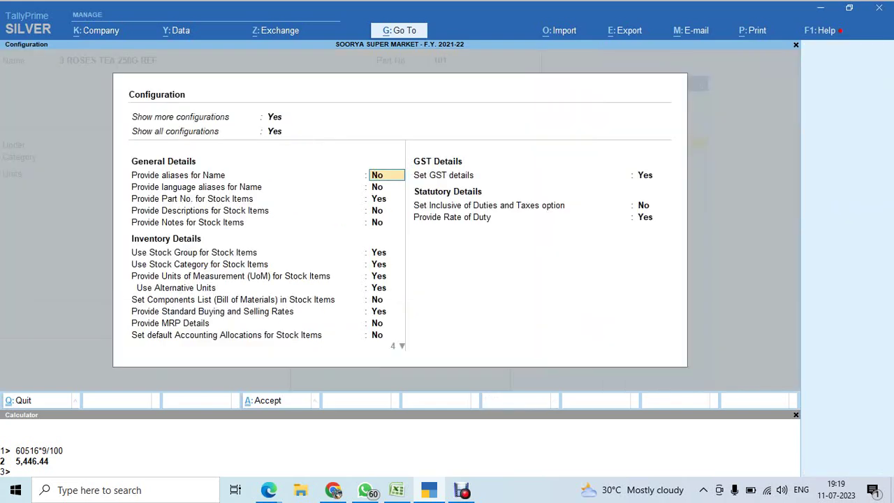
Turn off stock categories in the stock item configuration and apply it.
key(Down)
key(Down)
key(Down)
key(Down)
key(Down)
key(Down)
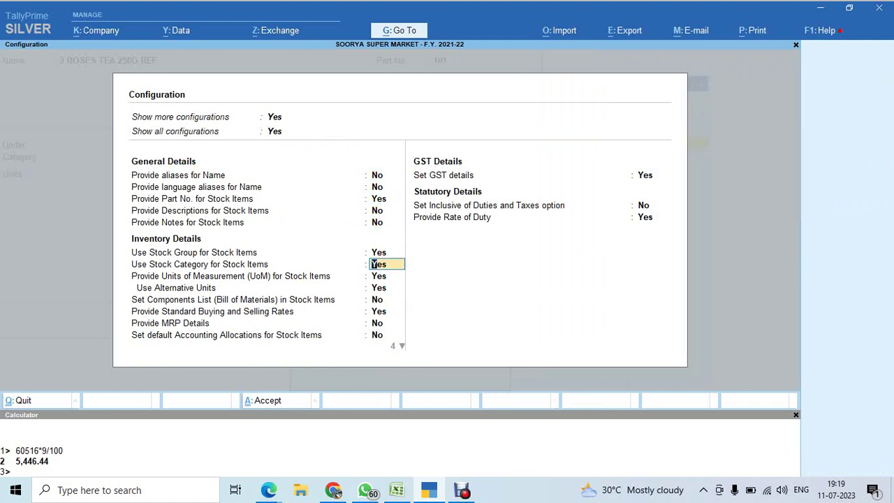
text(n)
key(Return)
key(ctrl+a)
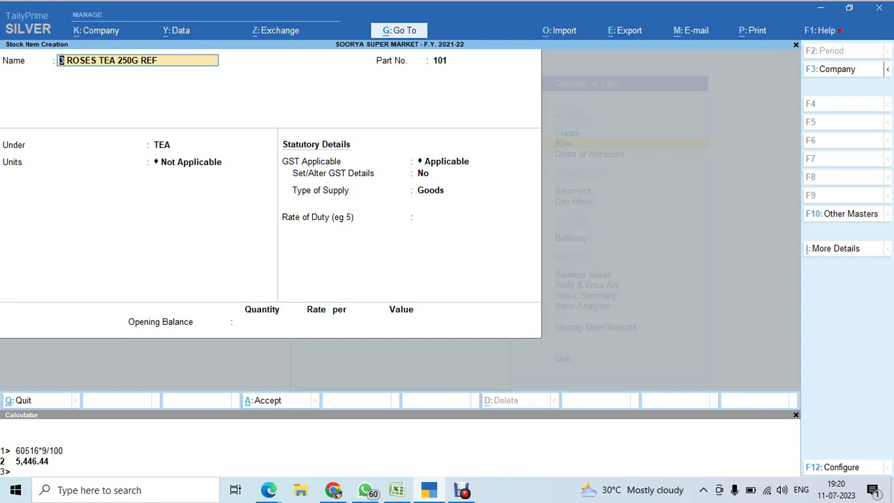
Reopen the item configuration, clear the aliases-for-name setting, and return to the form.
key(alt+Tab)
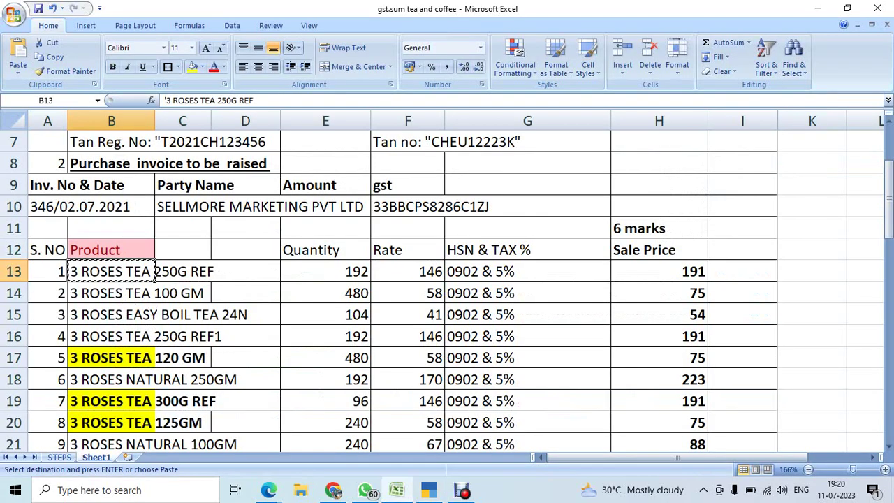
key(alt+Tab)
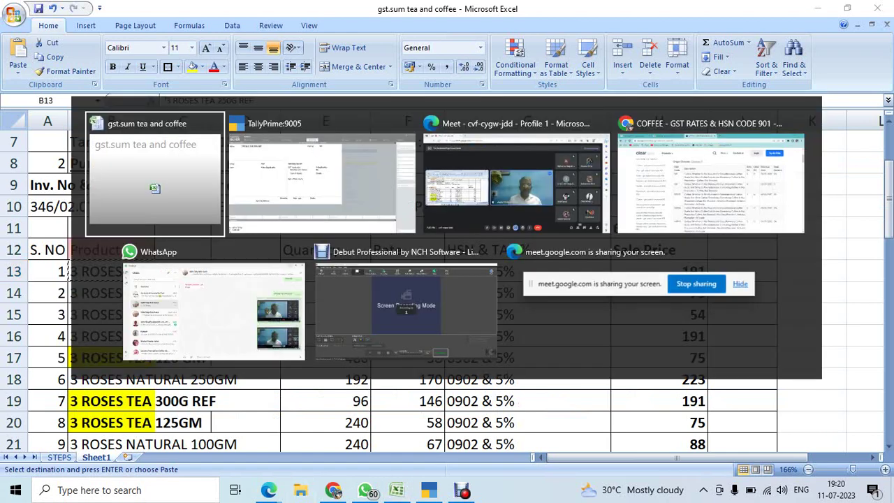
key(F12)
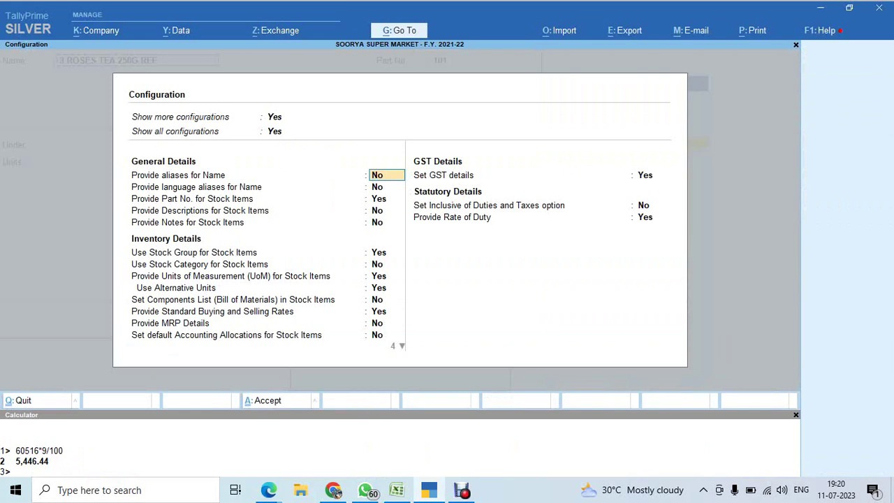
key(BackSpace)
key(Escape)
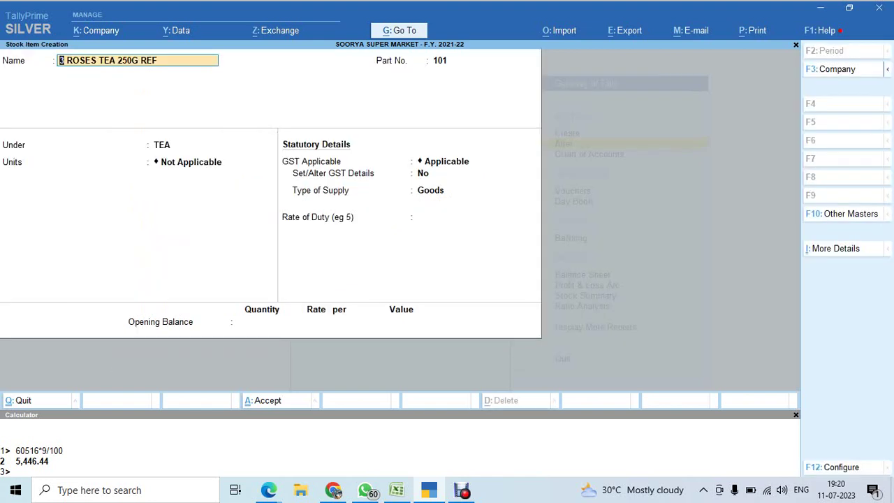
Select Nos. as the 3 ROSES TEA 250G REF item's unit.
key(Return)
key(Return)
key(Return)
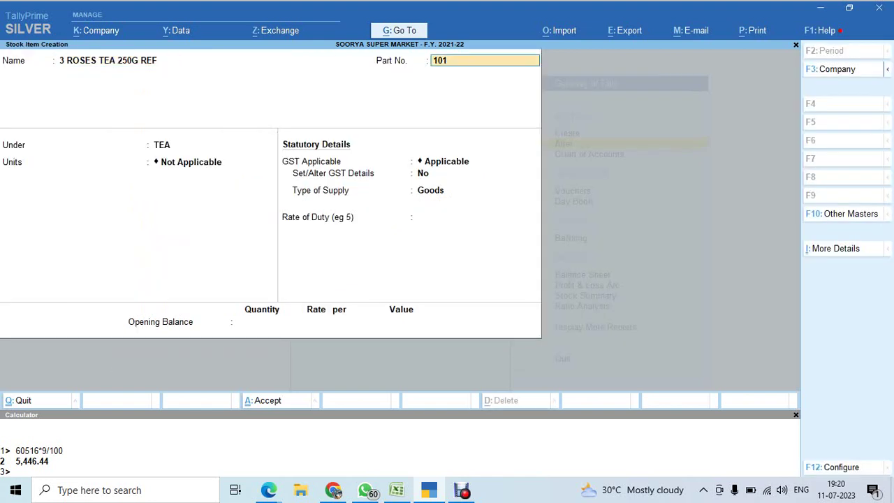
key(BackSpace)
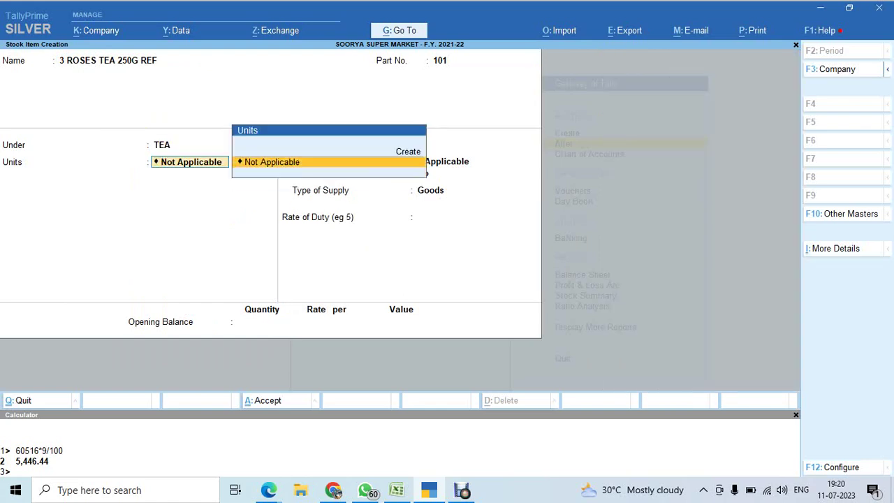
key(Down)
key(Return)
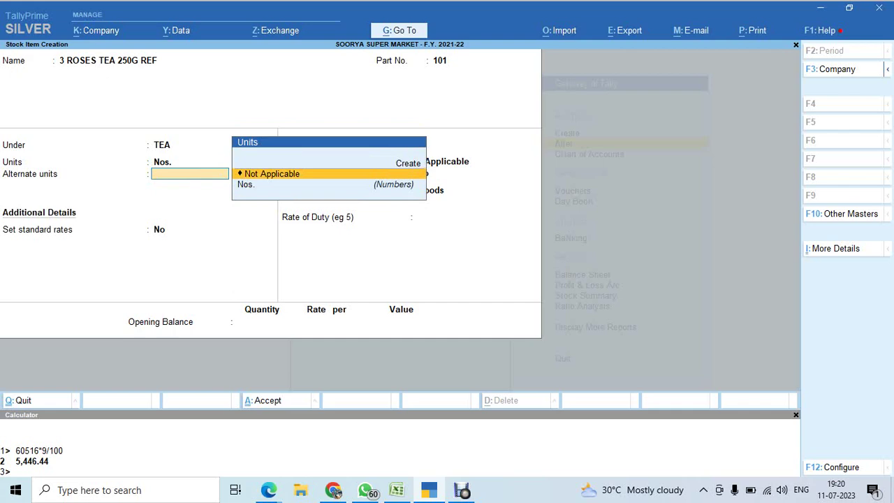
key(Return)
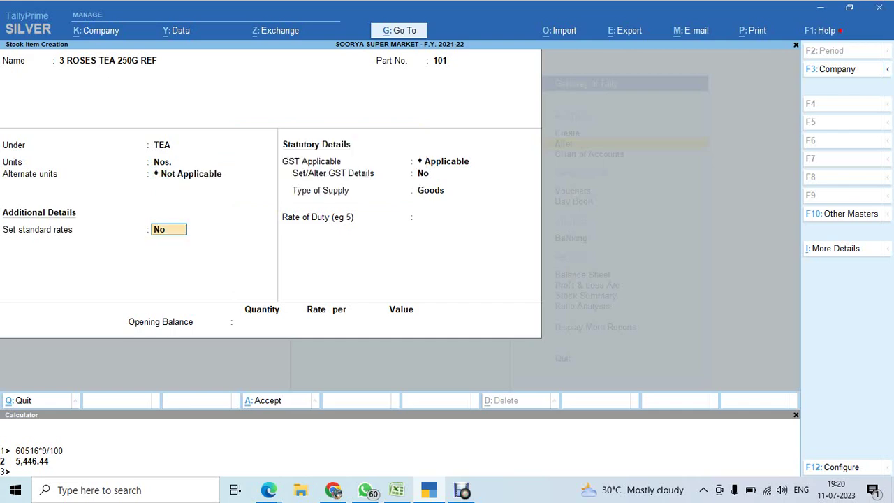
key(BackSpace)
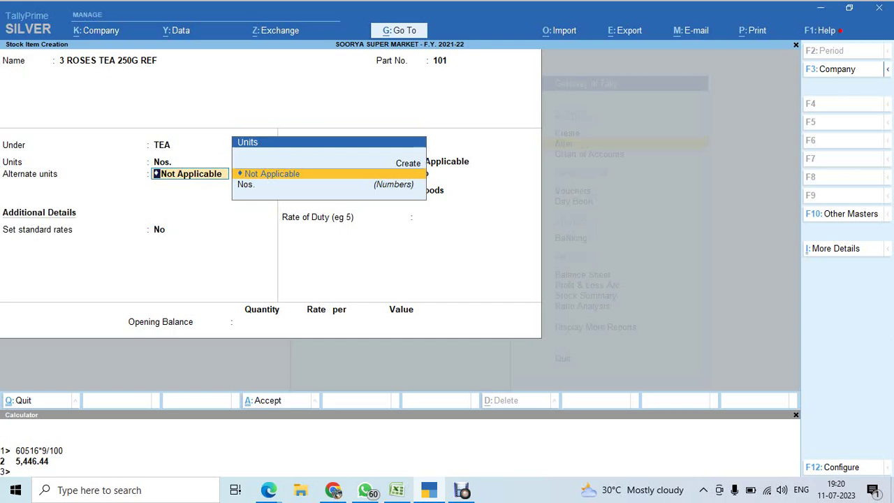
Turn off alternative units in the configuration and set standard rates to Yes.
key(F12)
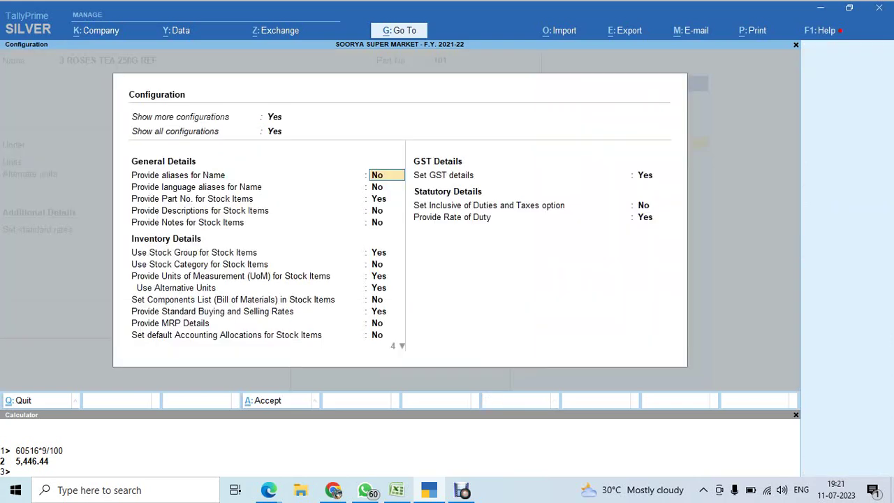
key(Down)
key(Down)
key(Down)
key(Down)
key(Down)
key(Down)
key(Down)
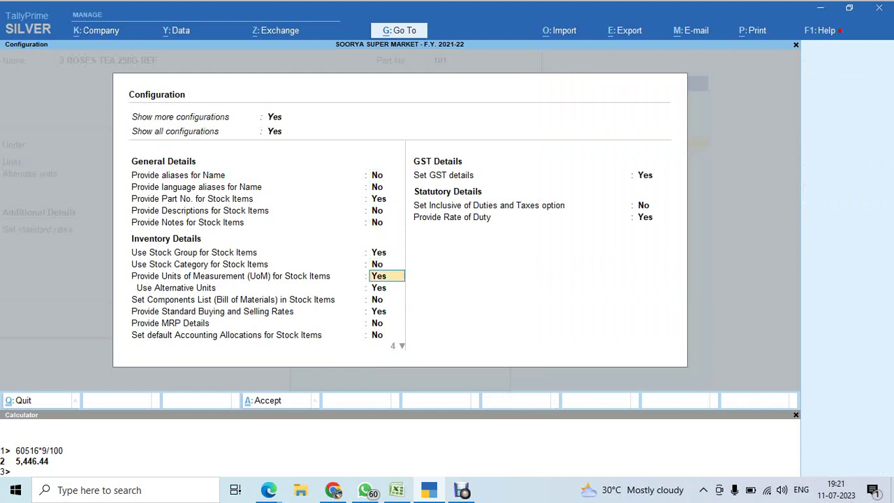
key(Down)
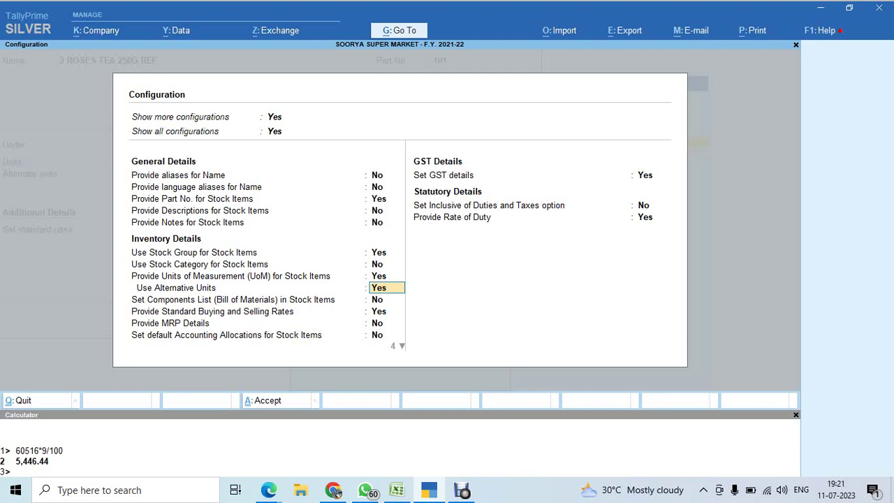
key(n)
key(Return)
key(ctrl+a)
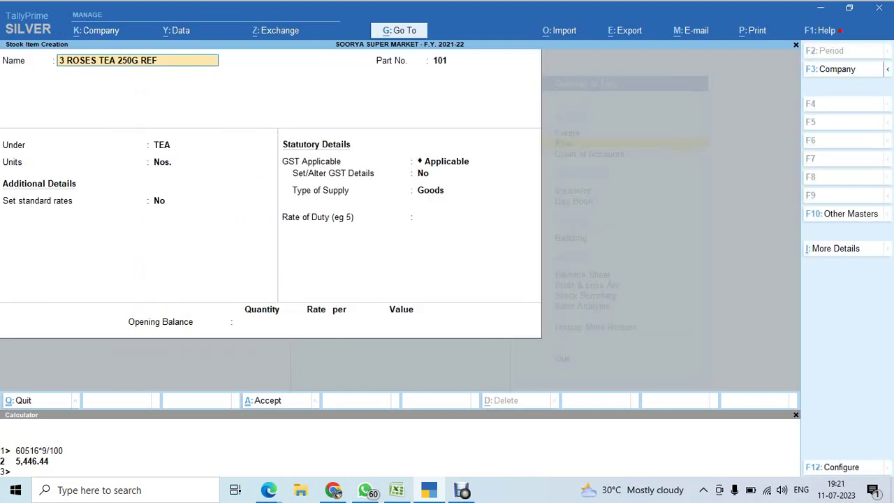
key(Return)
key(Return)
key(Return)
key(Return)
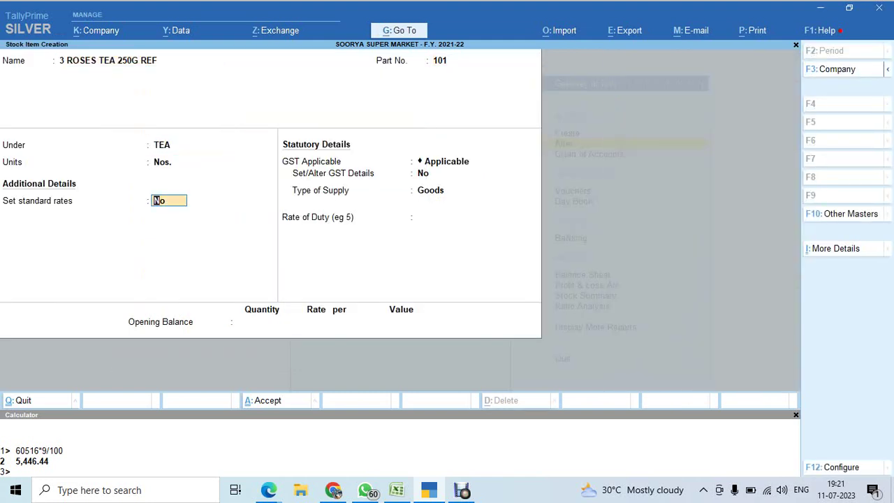
key(y)
key(Return)
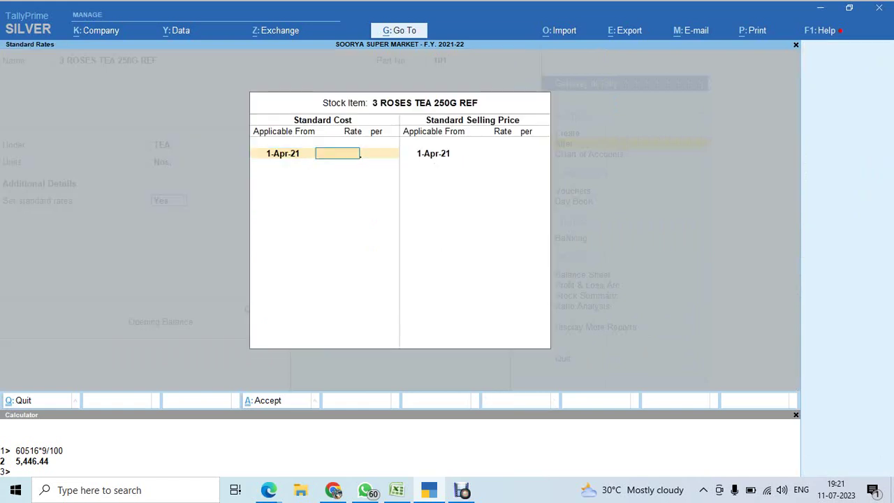
Read rate 146 and sale price 191 from Excel and enter them as standard rates per Nos.
key(alt+Tab)
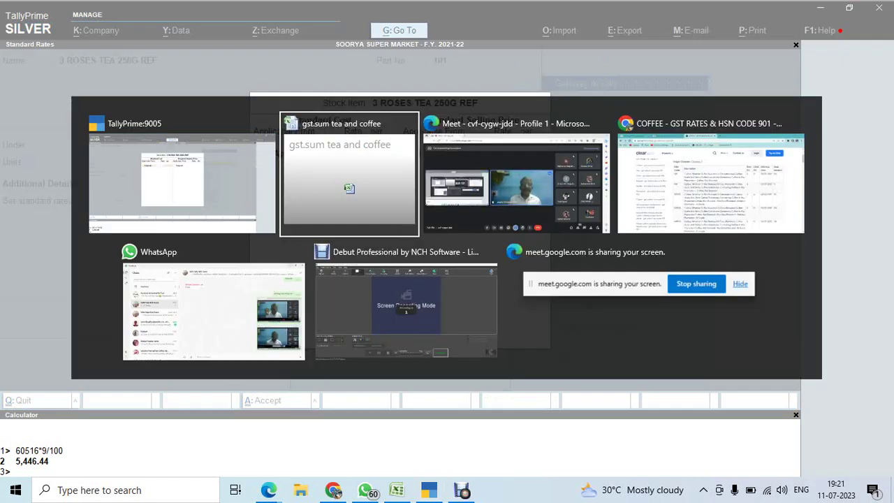
key(Right)
key(Right)
key(Right)
key(Right)
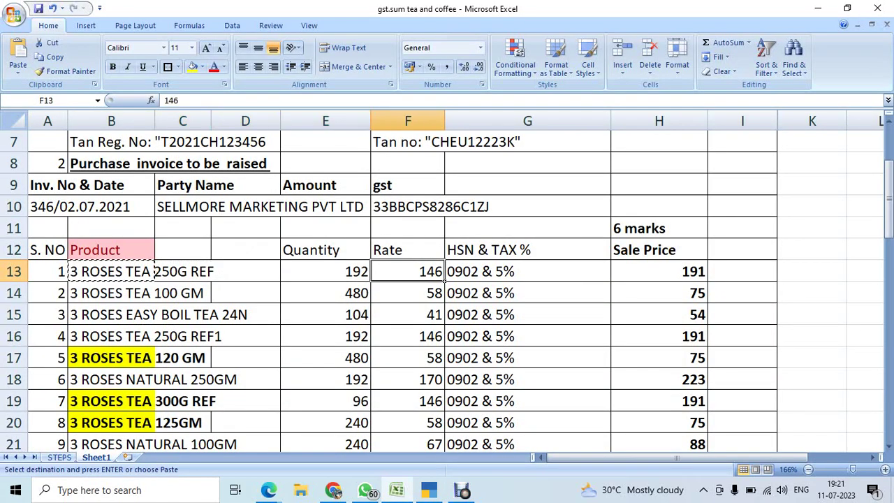
key(Right)
key(Right)
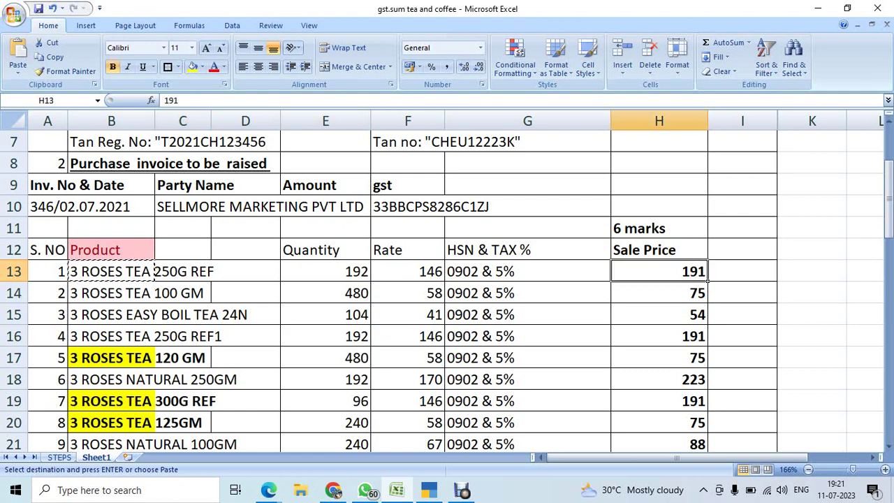
key(alt+Tab)
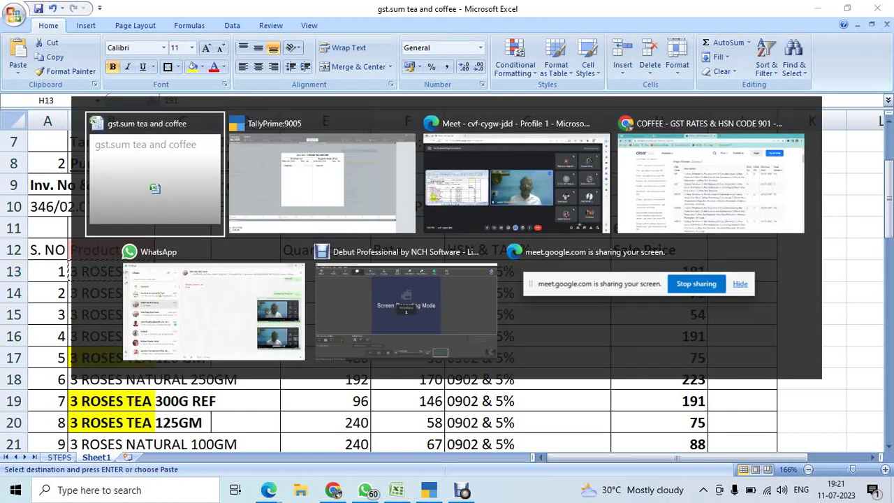
key(alt+Tab)
text(1)
text(6)
key(Return)
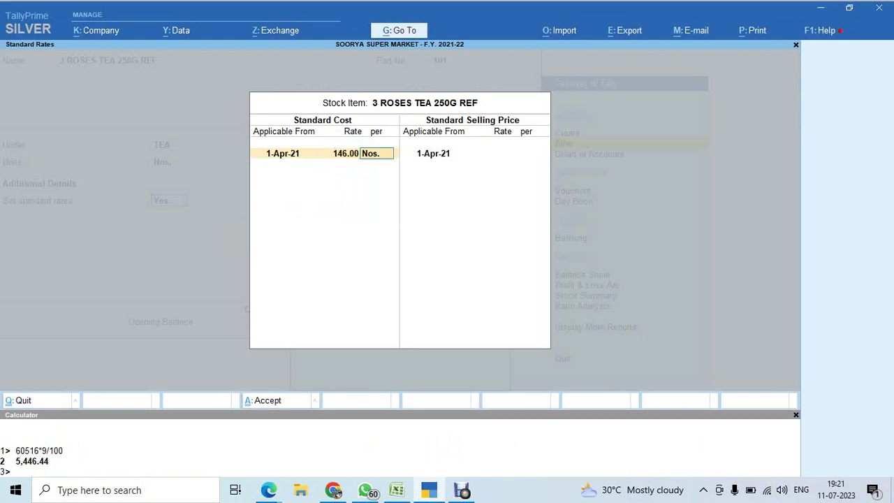
key(Return)
key(Return)
text(191)
key(Return)
key(Return)
key(Return)
key(Return)
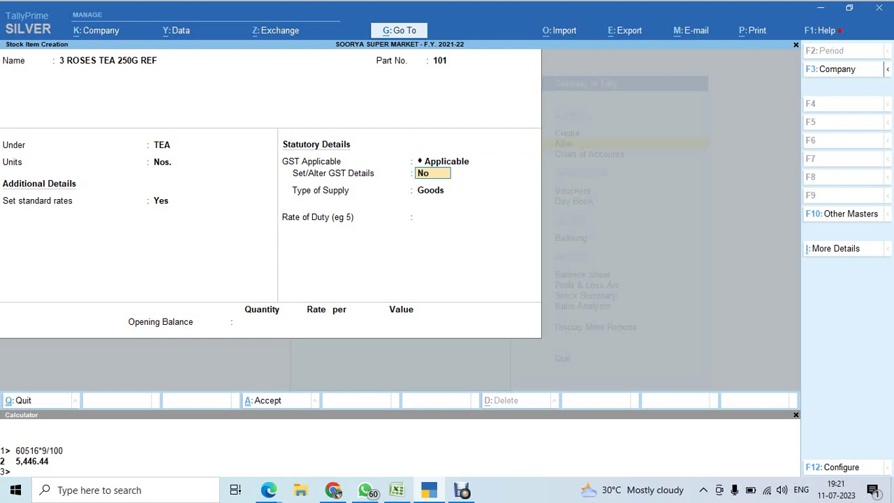
Alter the TEA group from the item form, clearing its GST details setting.
key(BackSpace)
key(BackSpace)
key(BackSpace)
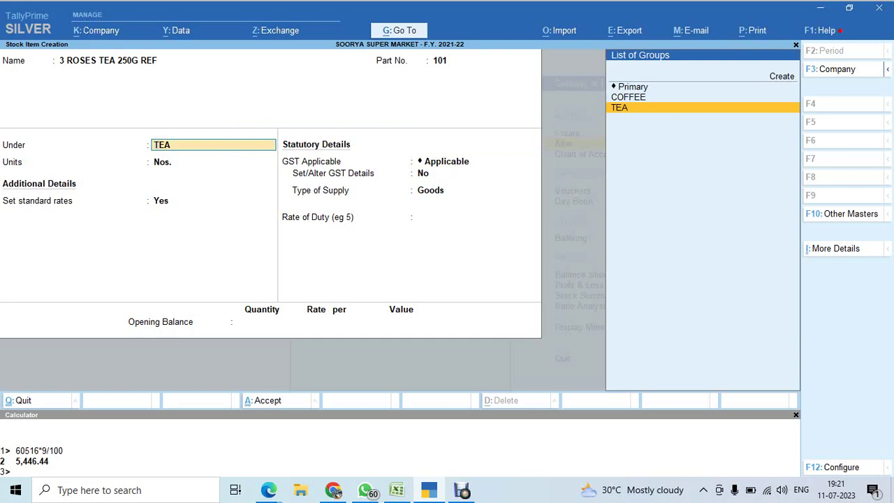
key(ctrl+Return)
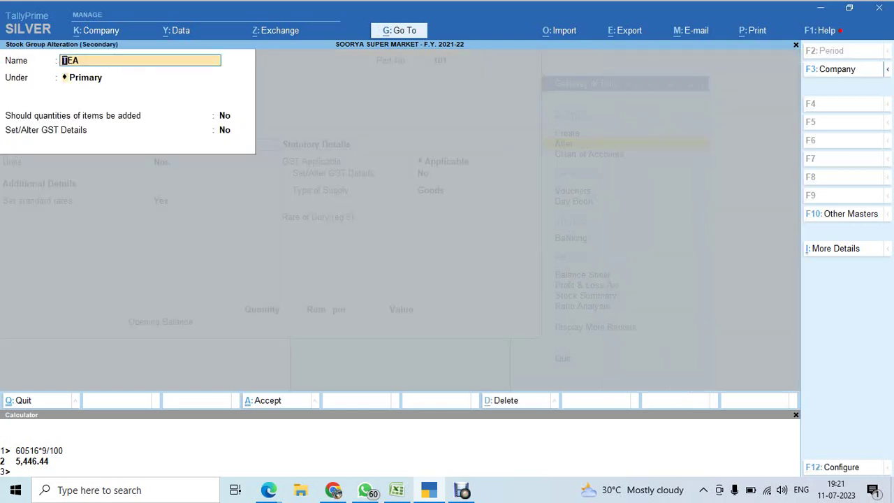
key(Return)
key(Return)
key(Return)
text(y)
key(Return)
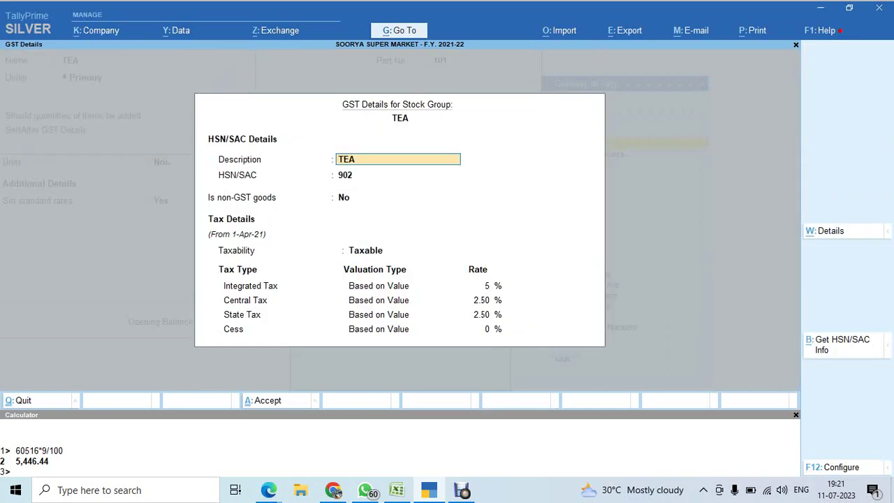
key(BackSpace)
key(Escape)
key(BackSpace)
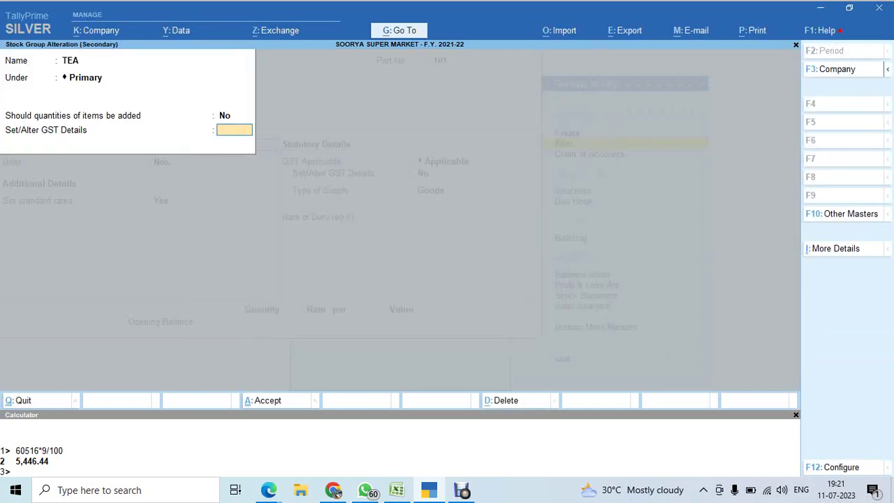
key(Return)
Leave the item's GST details at No and move on to supply type Goods.
key(Return)
key(Return)
key(Return)
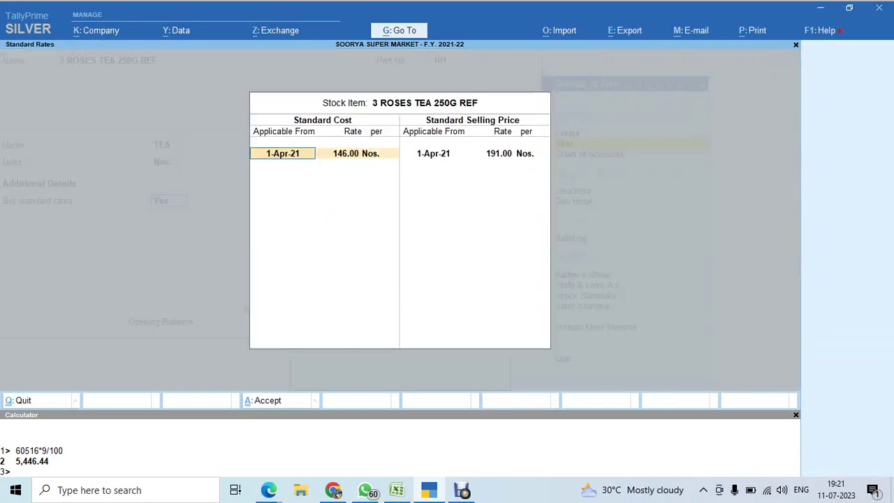
key(Return)
key(Return)
key(Return)
key(Return)
key(Return)
key(Return)
key(Return)
key(Return)
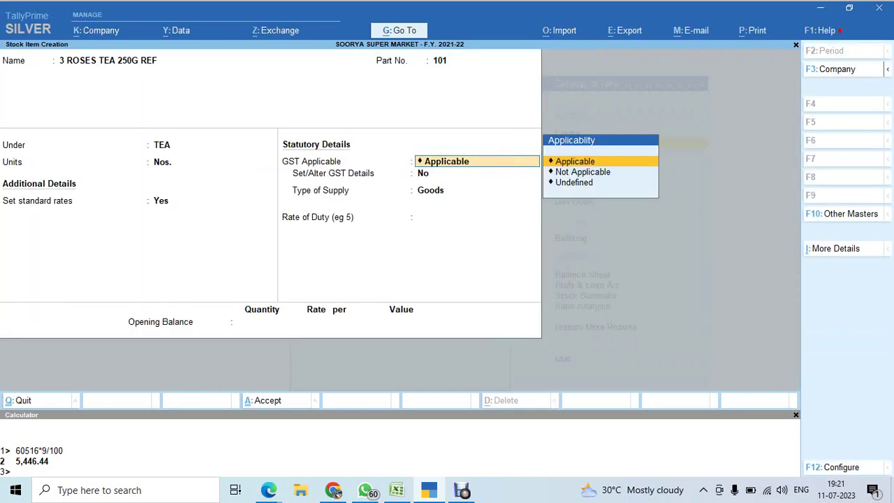
key(y)
key(Return)
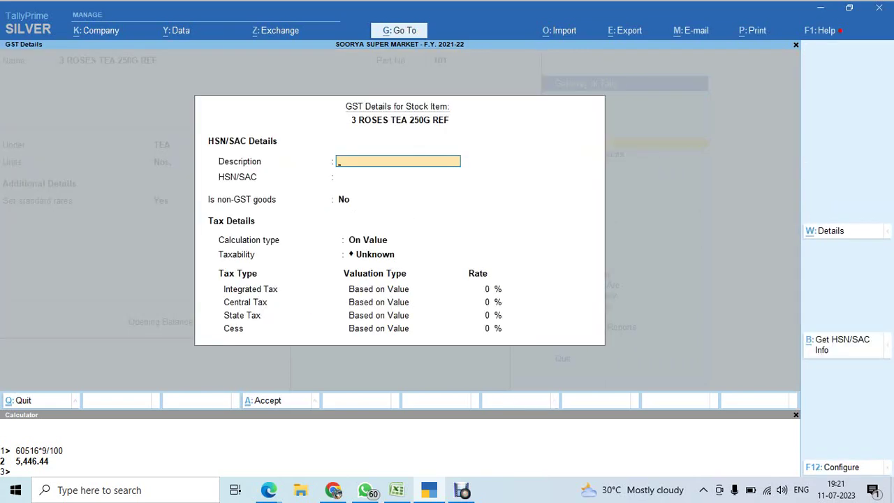
key(Escape)
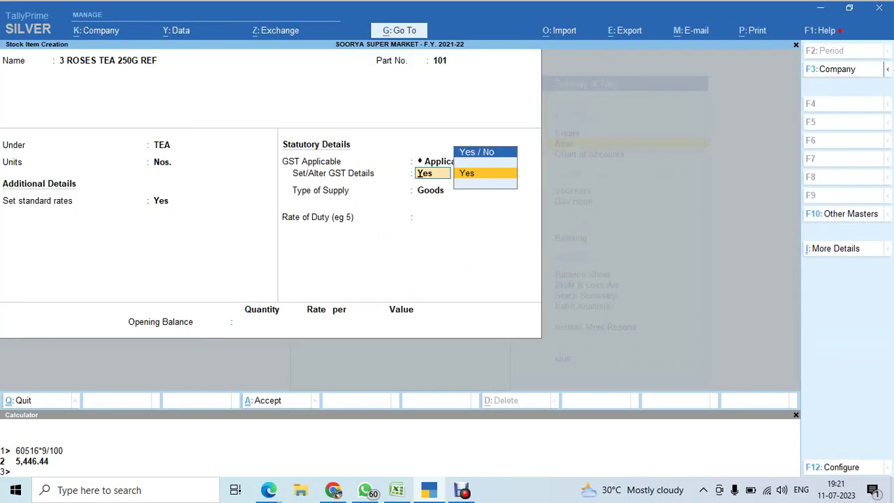
key(Up)
key(Return)
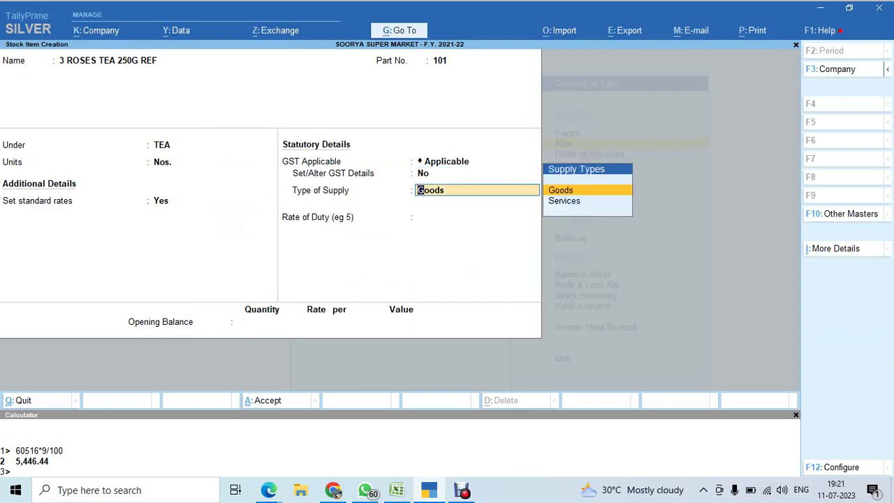
key(alt+Tab)
key(alt+Tab)
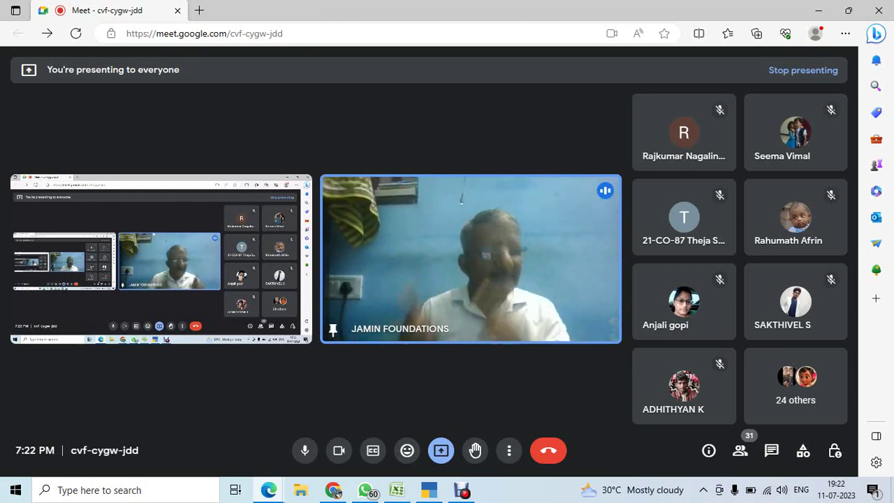
key(alt+Tab)
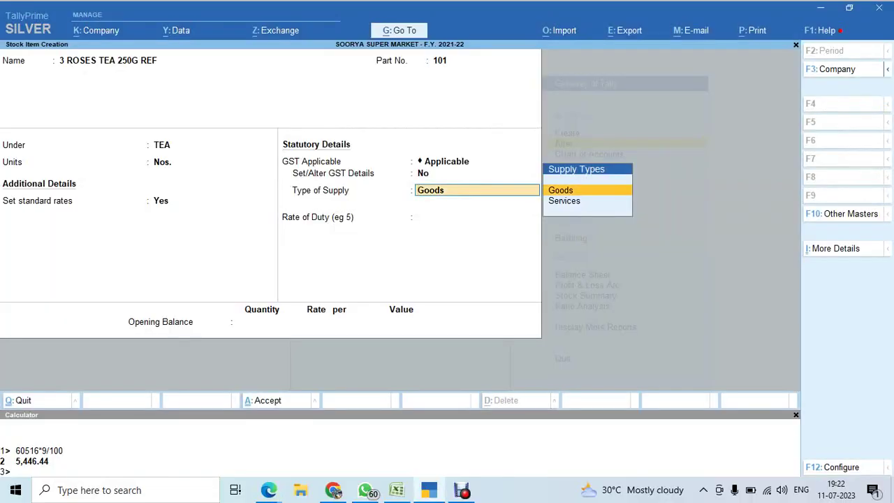
Finish 3 ROSES TEA 250G REF as Goods with 0 duty and save it.
key(Return)
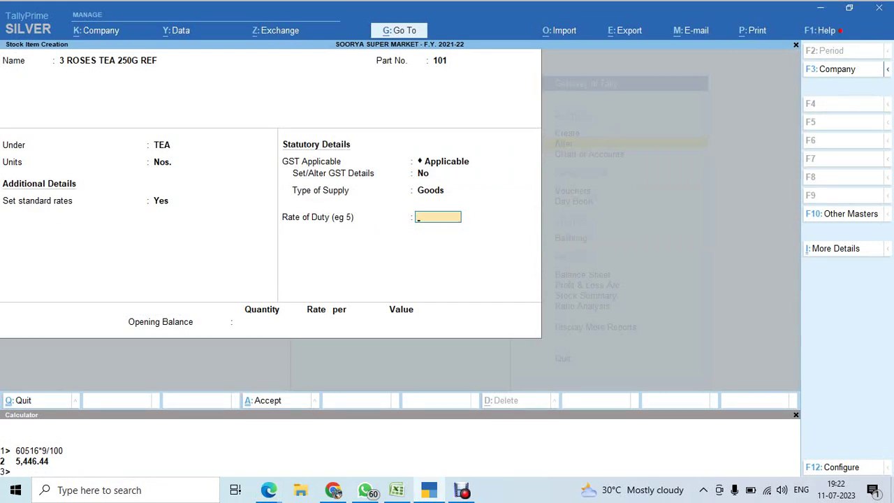
key(Return)
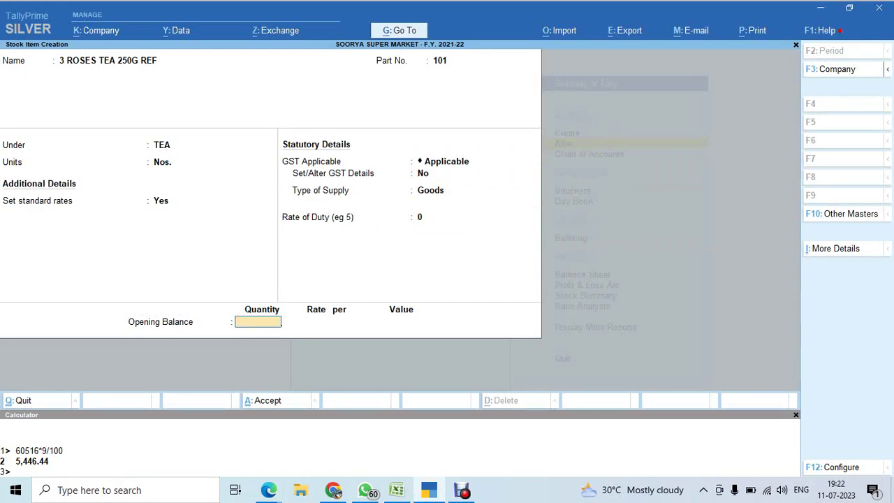
key(Return)
key(Return)
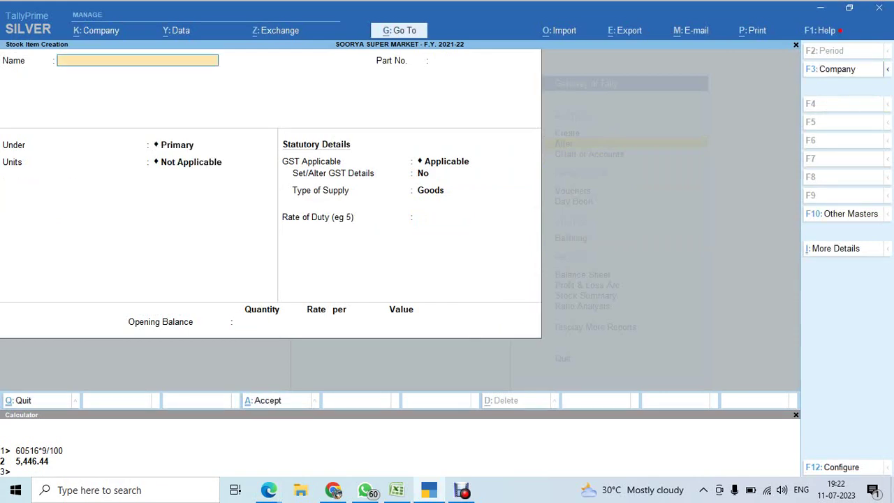
key(alt+Tab)
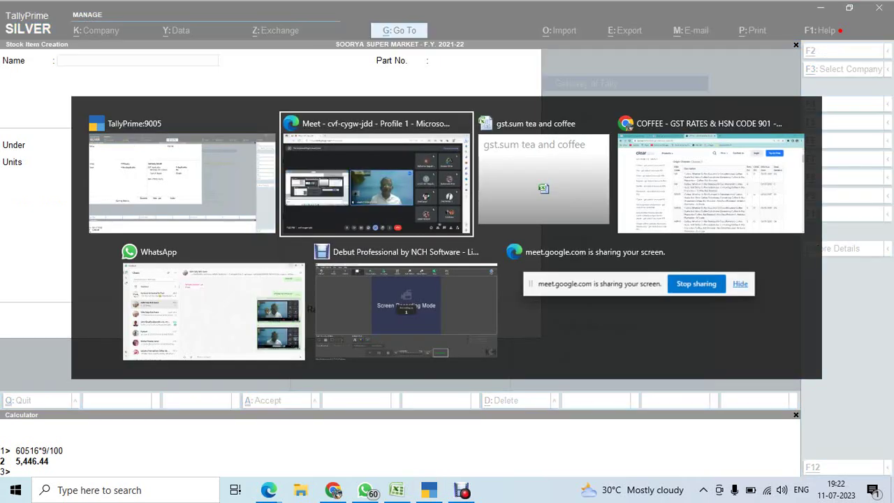
Copy 3 ROSES TEA 100 GM from the workbook and paste it as the new item name.
key(alt+Tab)
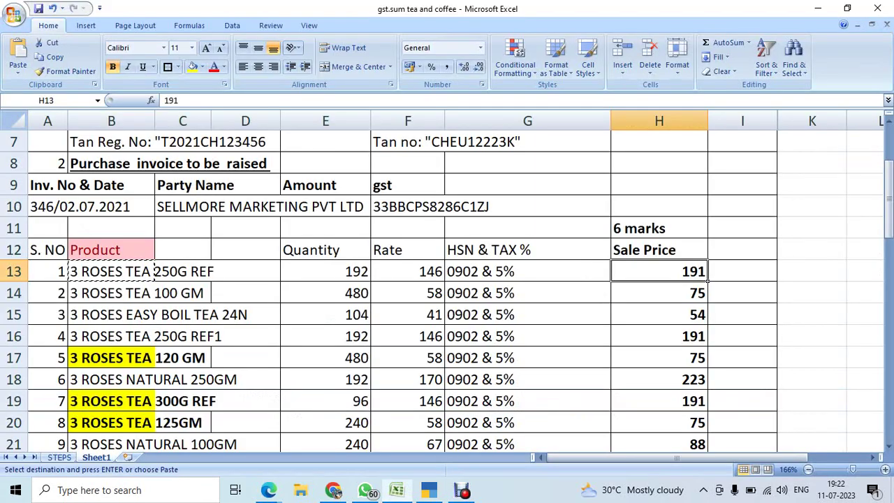
key(Left)
key(Down)
key(Left)
key(Left)
key(Left)
key(Left)
key(Left)
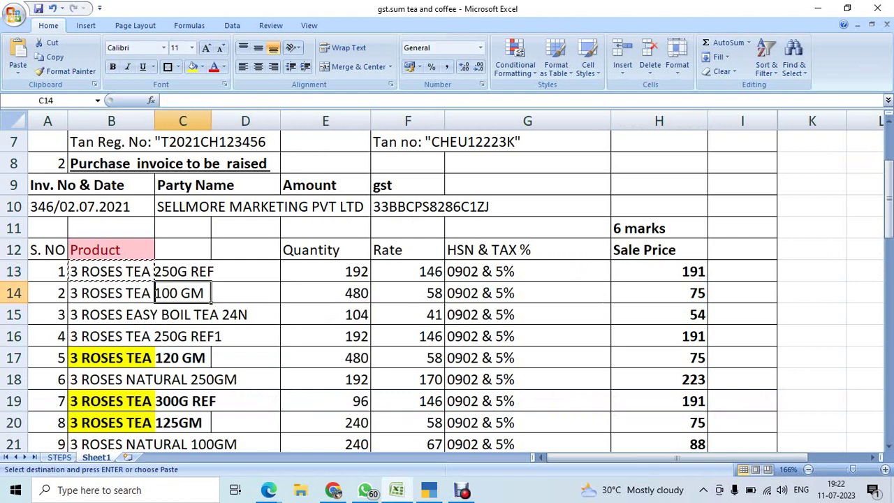
key(ctrl+c)
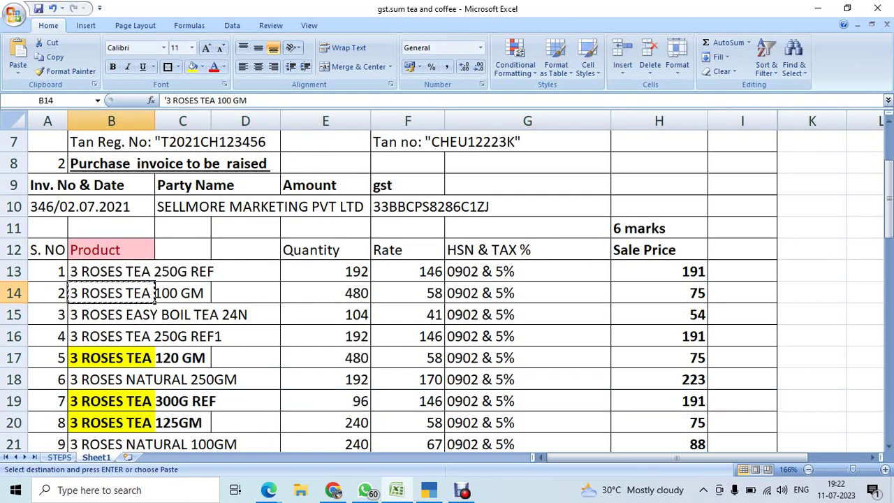
key(alt+Tab)
key(alt+Tab)
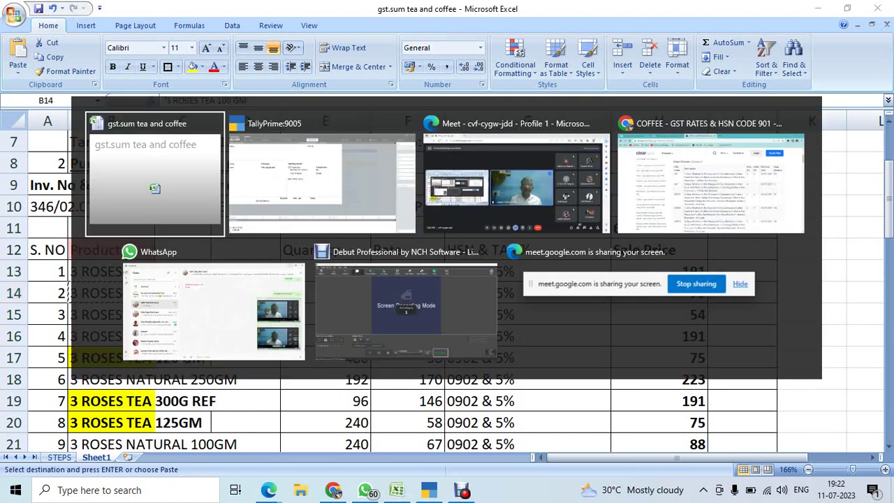
key(ctrl+v)
key(Return)
Give the item part number 102, group TEA, units Nos., and enable standard rates.
text(10)
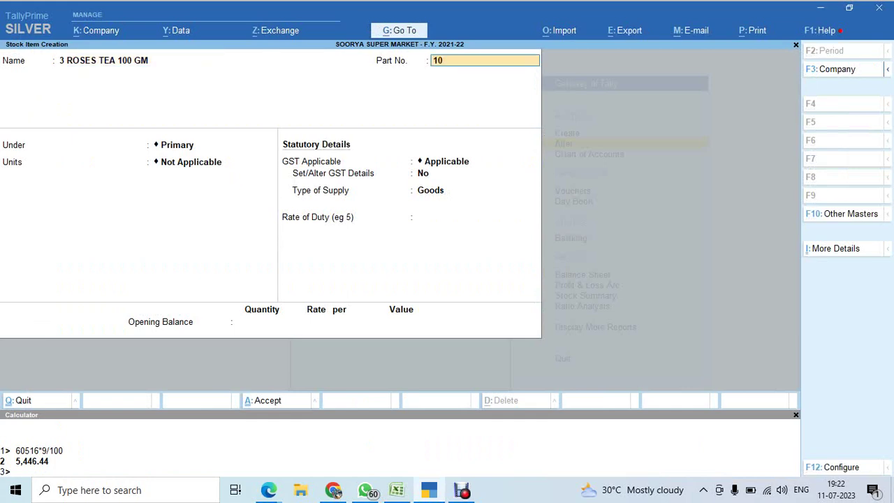
text(2)
key(Return)
key(Down)
key(Down)
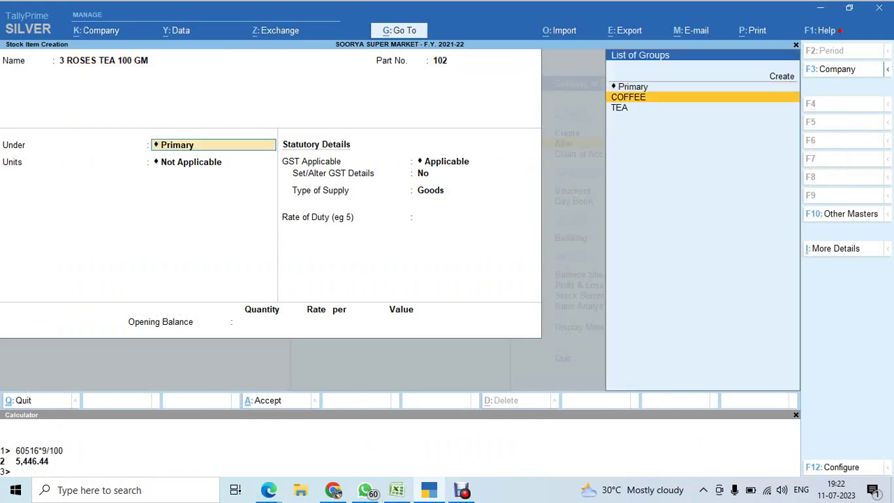
key(Return)
key(Down)
key(Return)
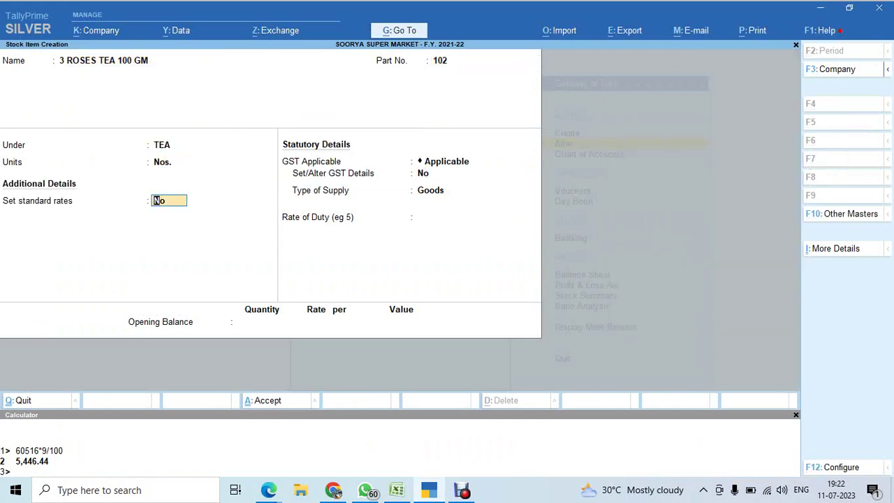
key(y)
key(Return)
key(Return)
Set standard cost 58 and selling price 75 from the workbook, then save the item.
key(alt+Tab)
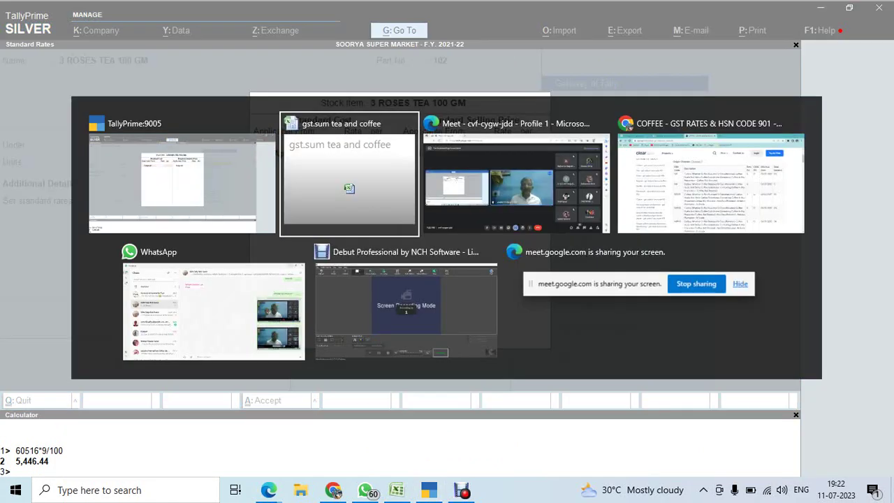
key(Right)
key(Right)
key(Right)
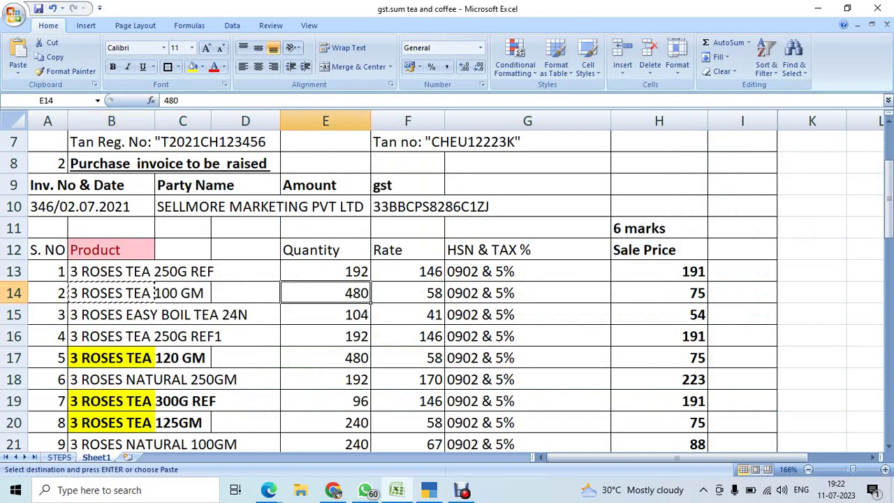
key(Right)
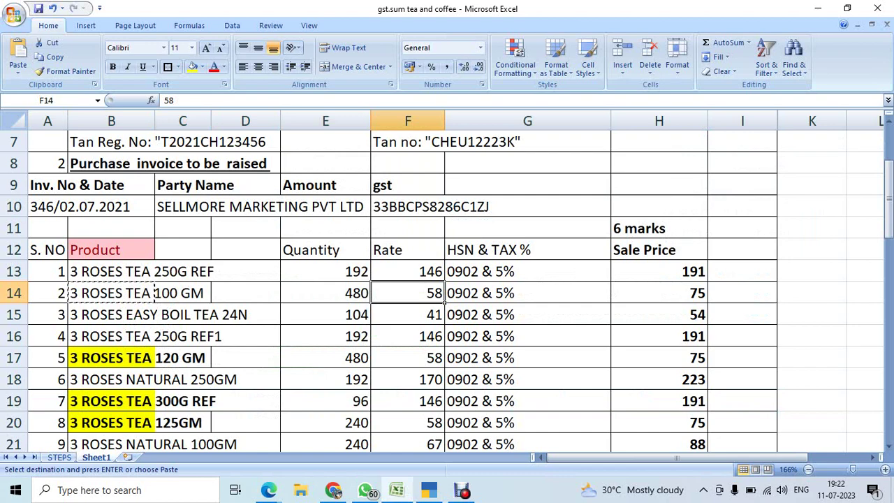
key(shift+space)
key(alt+Tab)
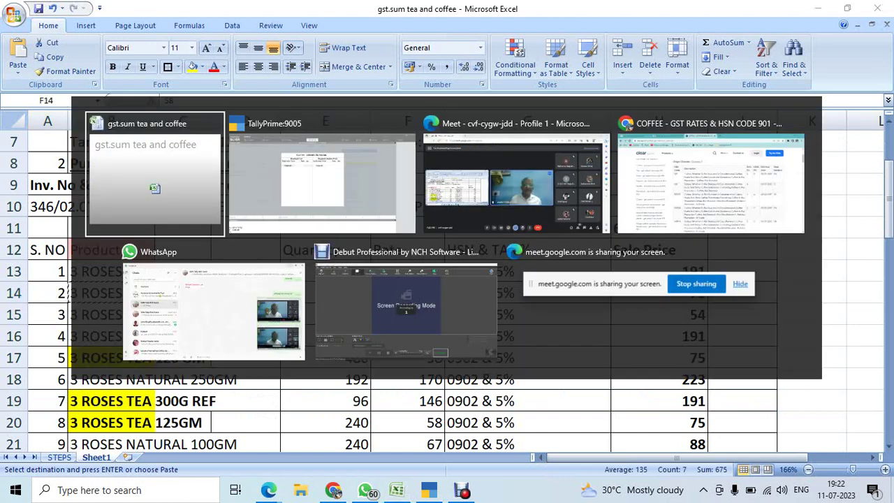
key(alt+Tab)
key(Return)
key(Return)
key(Return)
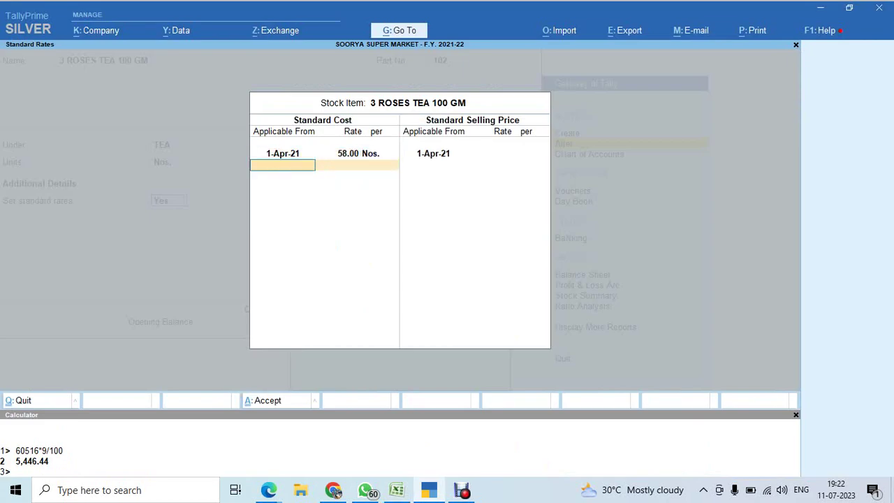
text(75)
key(Return)
key(Return)
key(Return)
key(Return)
key(Return)
key(Return)
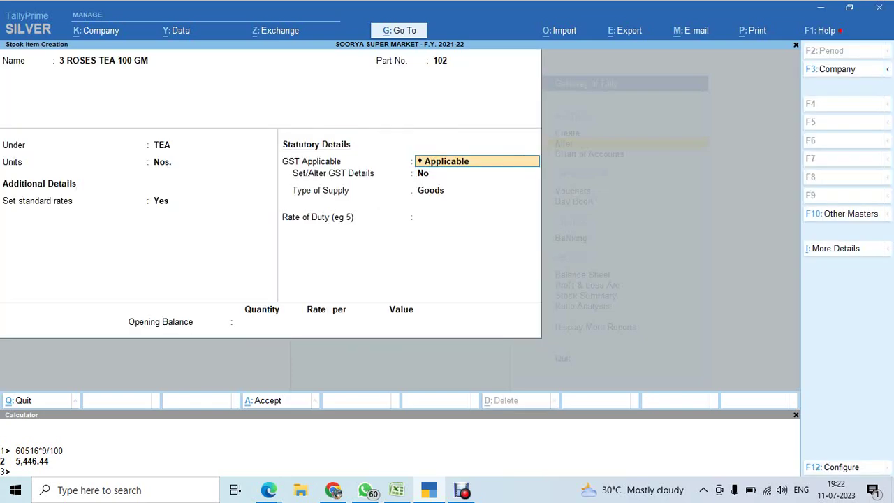
key(Return)
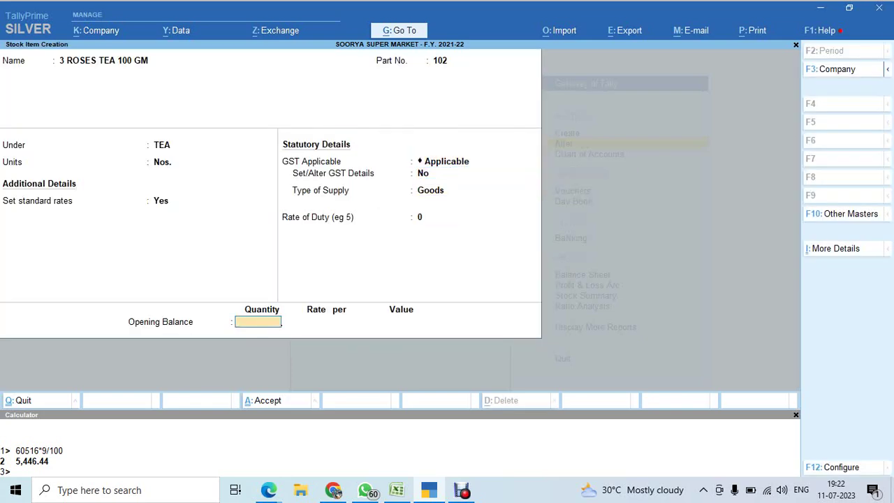
key(ctrl+a)
Move to row 15 of the tea and coffee workbook for the next product.
key(alt+Tab)
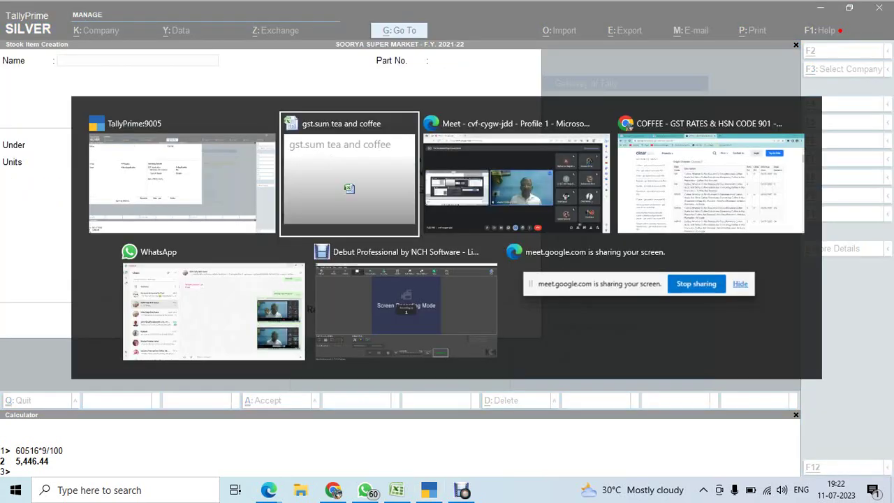
key(Down)
key(Left)
key(Left)
key(Left)
key(Left)
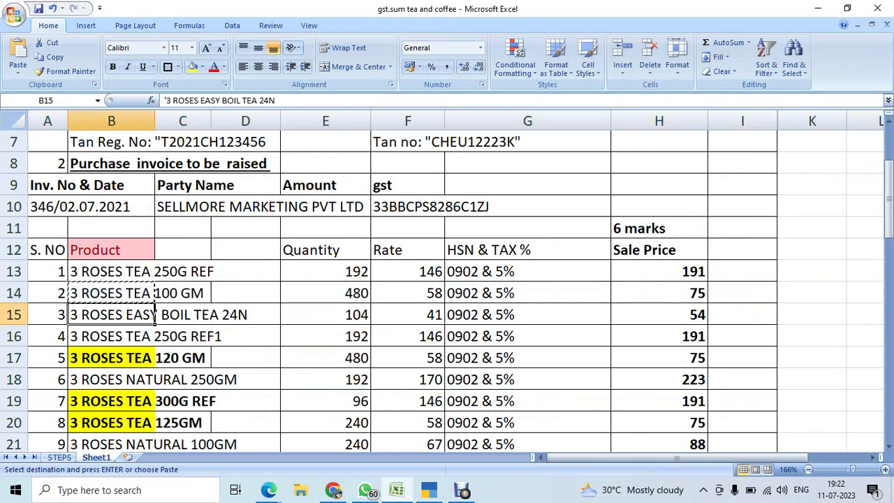
Create item 3 ROSES EASY BOIL TEA 24N with part number 103, group TEA, units Nos., standard rates on.
key(alt+Tab)
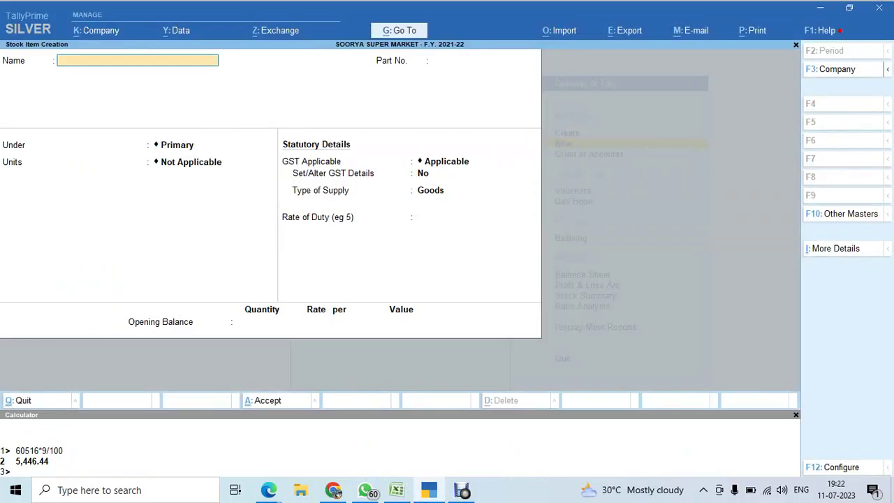
key(ctrl+alt+v)
key(Return)
text(103)
key(Return)
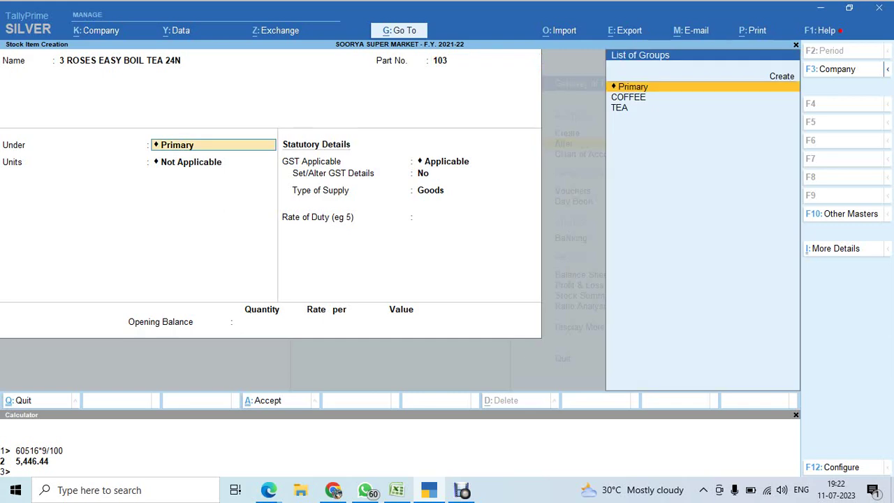
text(T)
key(Return)
text(n)
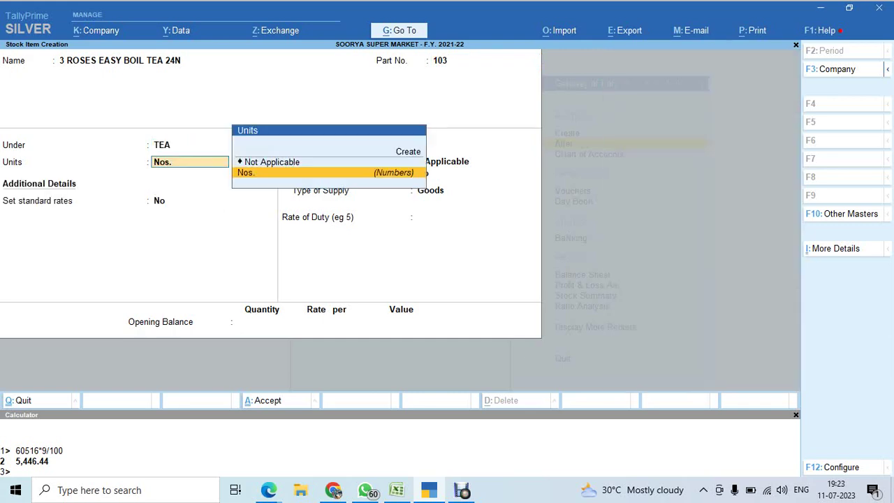
key(Return)
text(y)
key(Return)
key(Return)
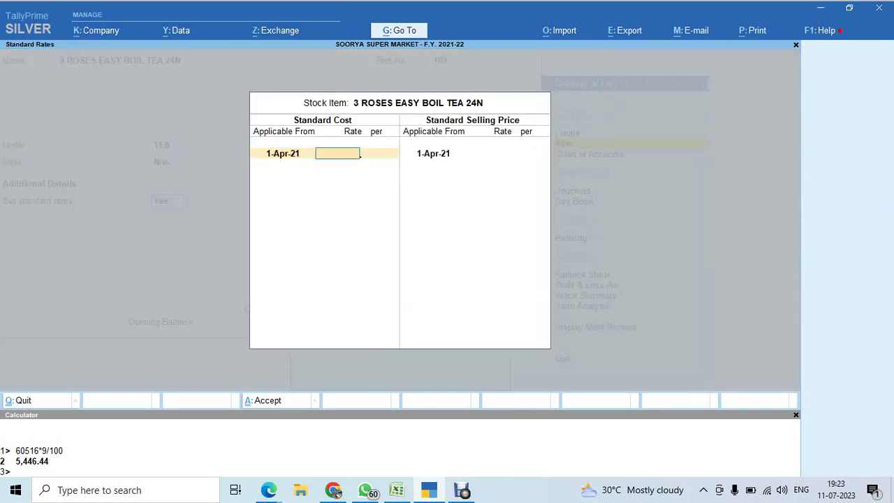
Set standard cost 41 and selling price 54, save, and back out of item creation.
key(alt+Tab)
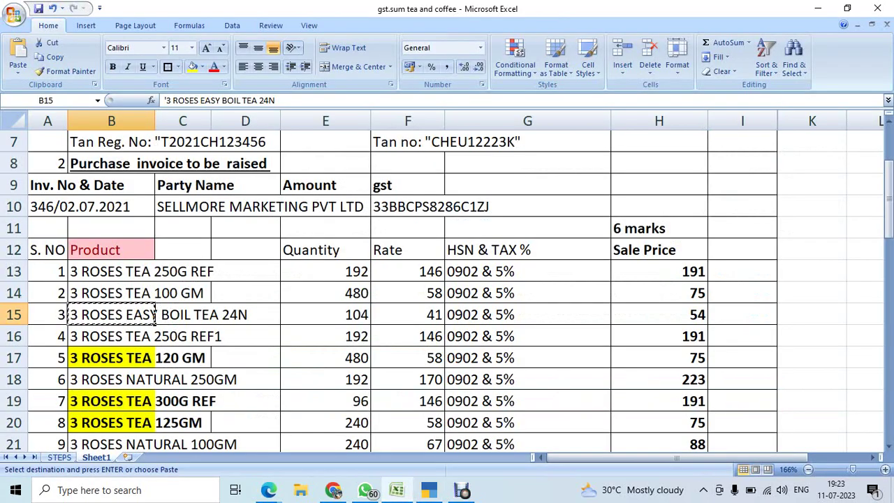
key(Right)
key(Right)
key(Right)
key(Right)
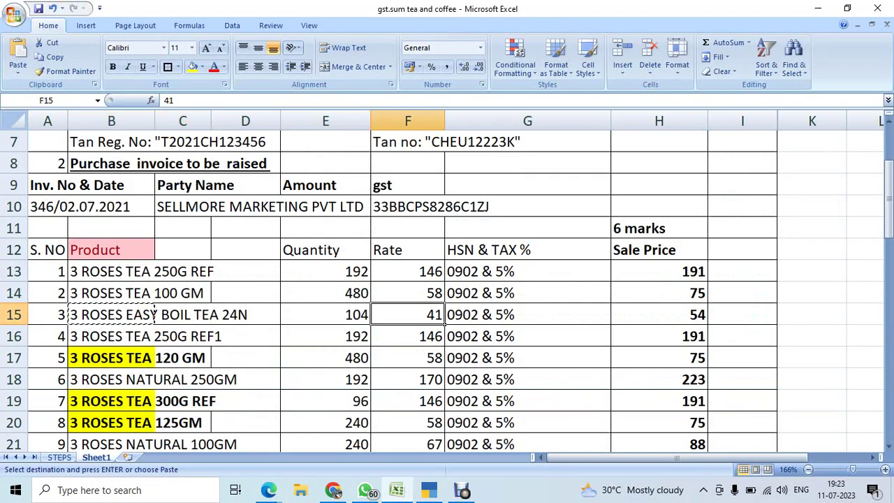
key(alt+Tab)
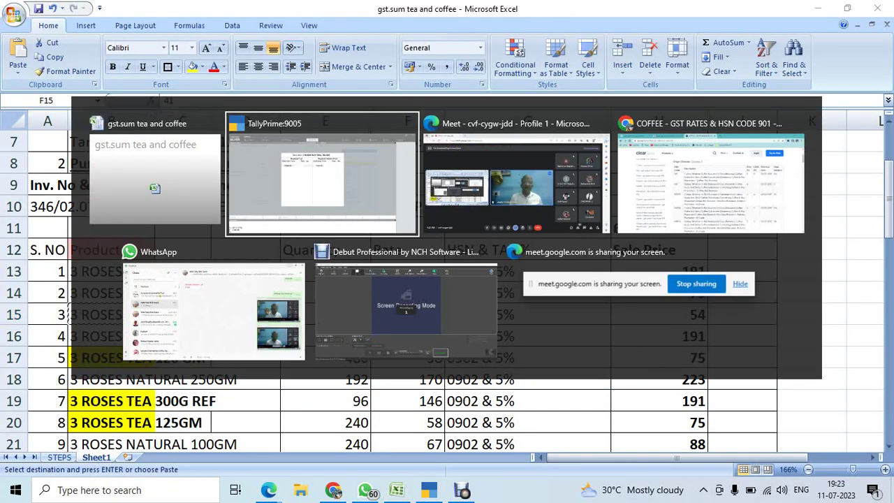
key(Return)
key(Return)
key(Return)
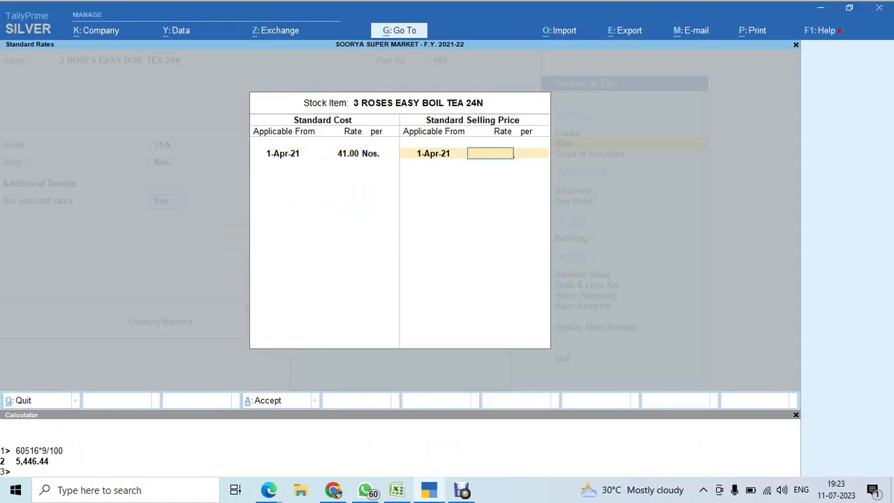
text(54)
key(Return)
key(Return)
key(Return)
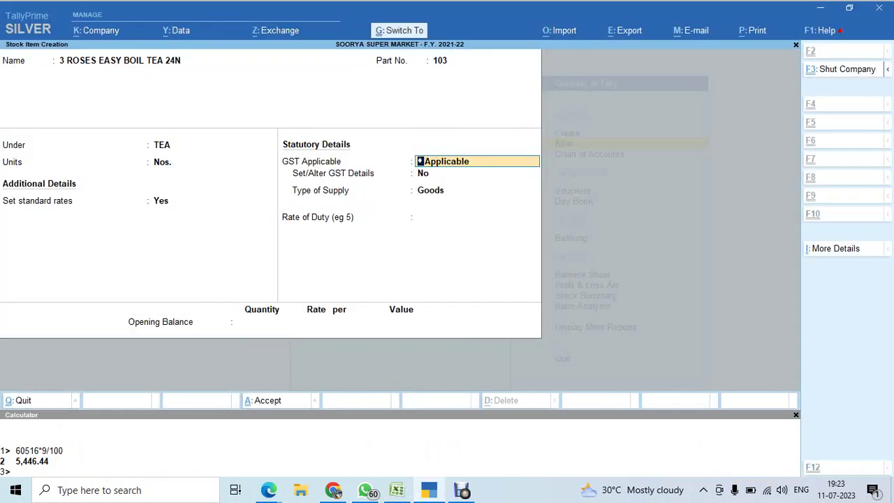
key(ctrl+a)
key(Escape)
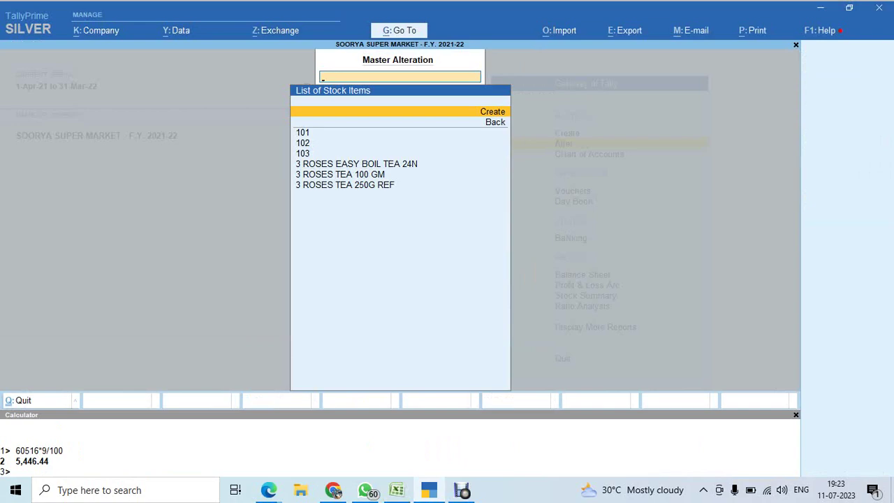
key(Escape)
key(Escape)
key(alt+Tab)
key(alt+Tab)
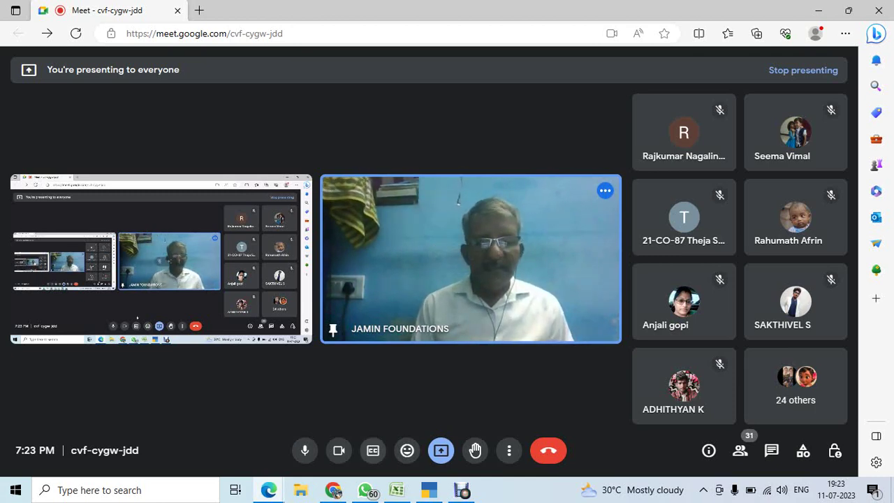
key(alt+Tab)
key(alt+Tab)
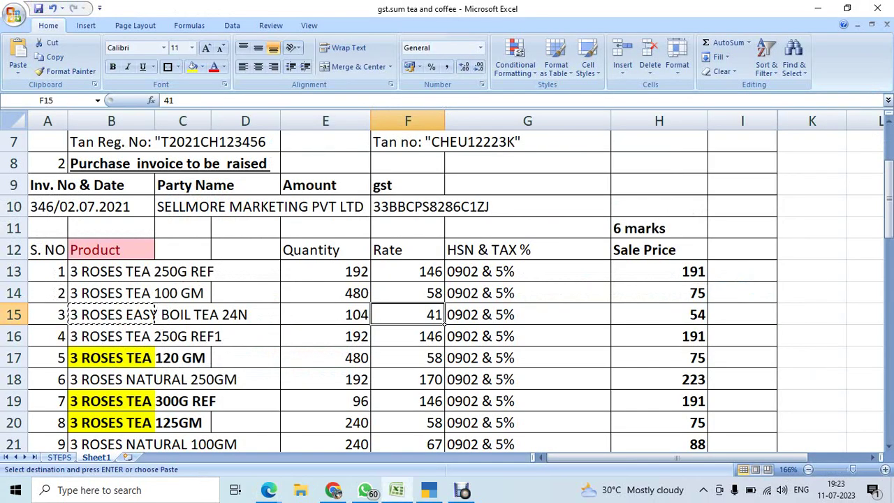
Check supplier SELLMORE MARKETING PVT LTD and invoice 346/02.07.2021 in Excel, then return to TallyPrime.
click(182, 207)
click(67, 211)
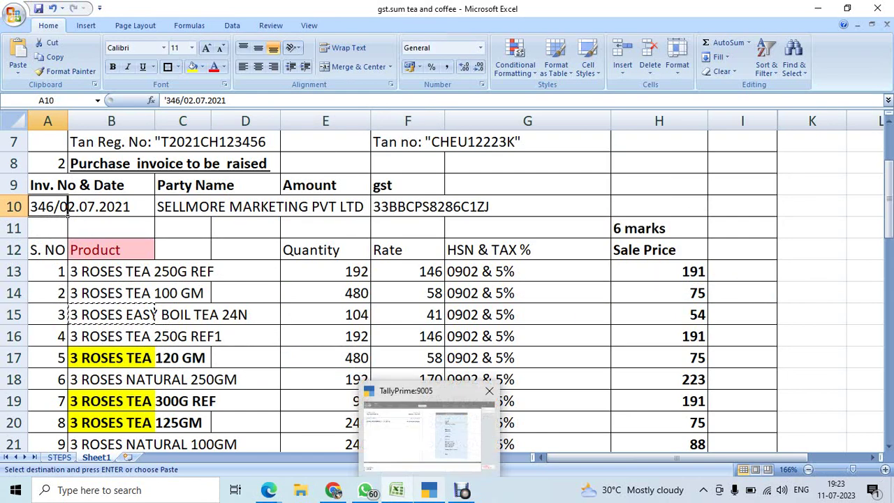
click(463, 492)
key(Down)
key(Down)
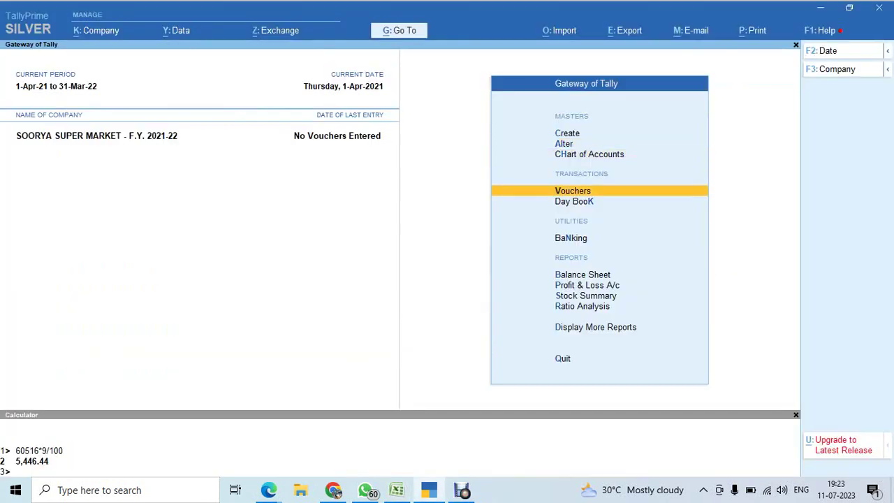
Open a Purchase voucher and set its mode to Item Invoice.
key(Return)
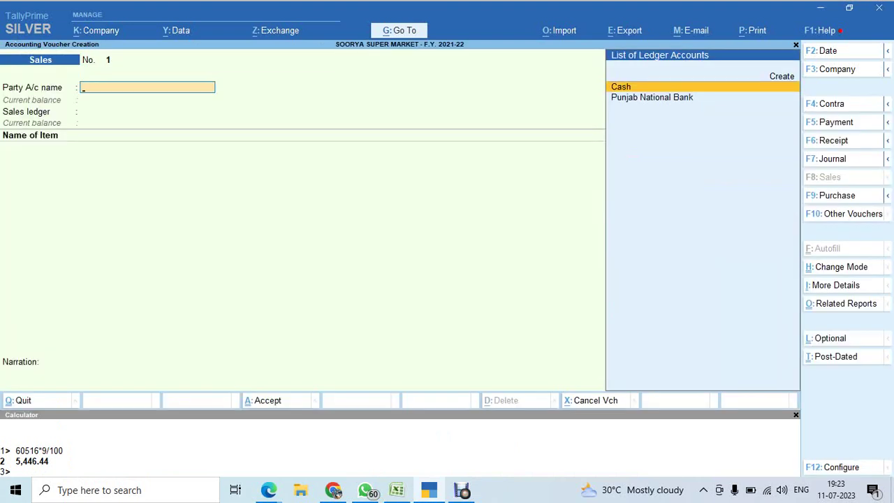
key(F9)
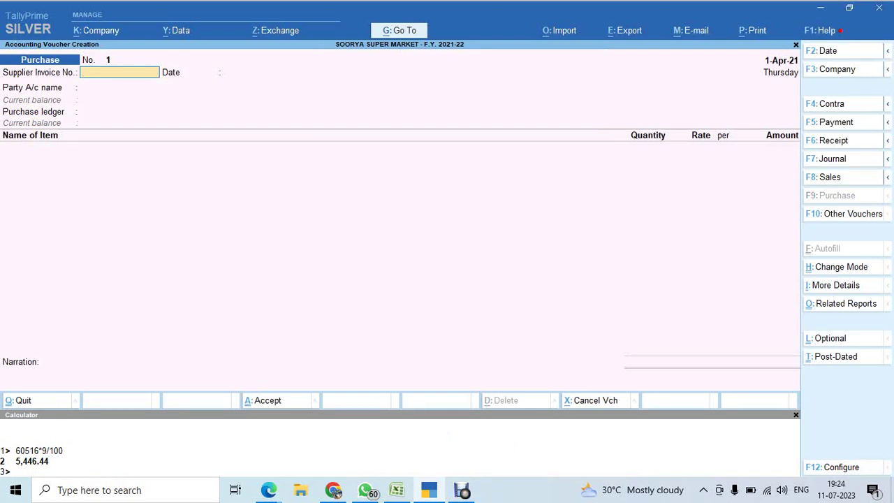
key(ctrl)
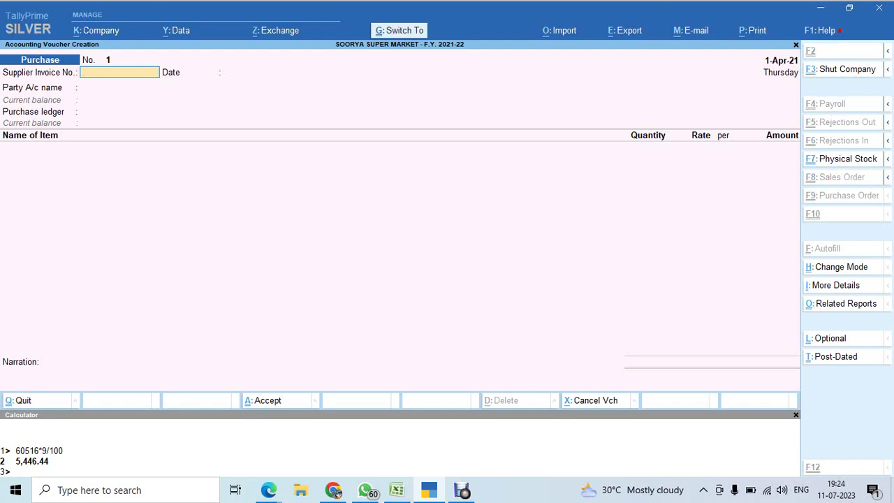
key(ctrl+h)
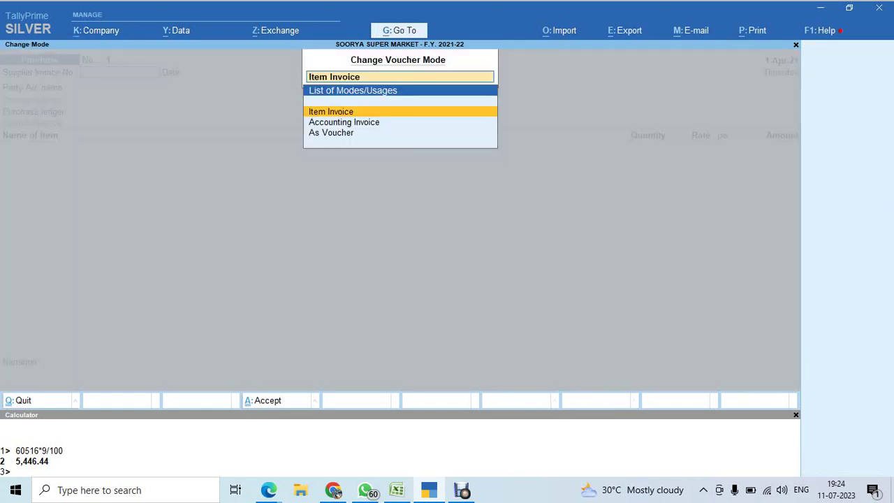
key(Return)
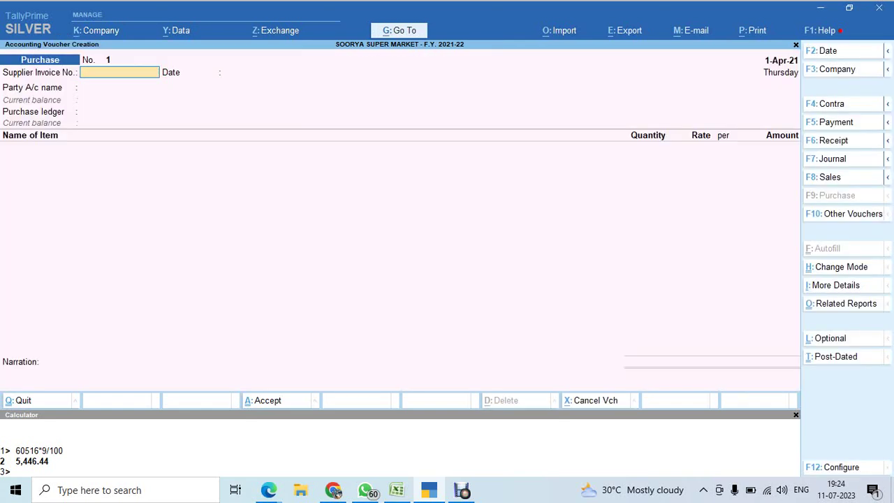
key(ctrl+h)
key(Down)
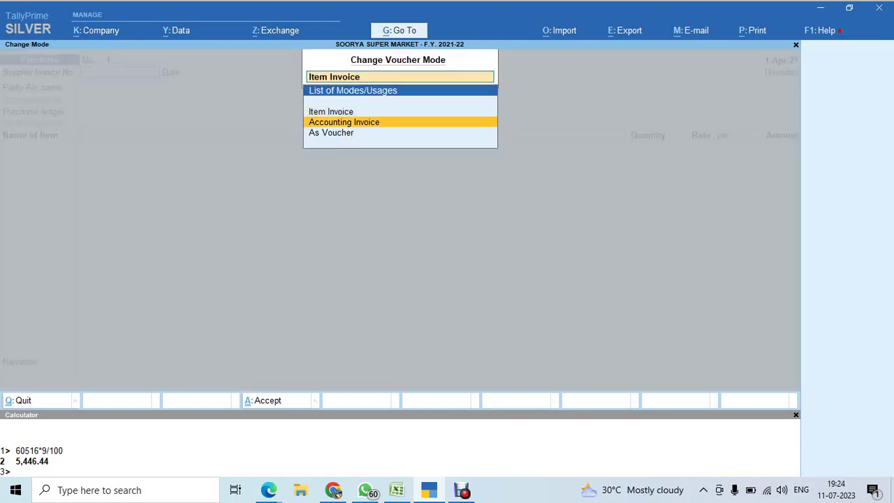
key(Return)
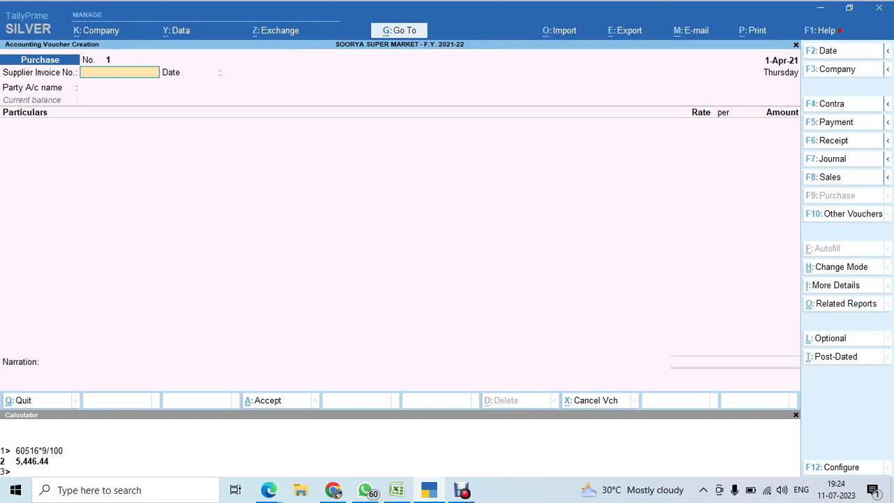
key(ctrl)
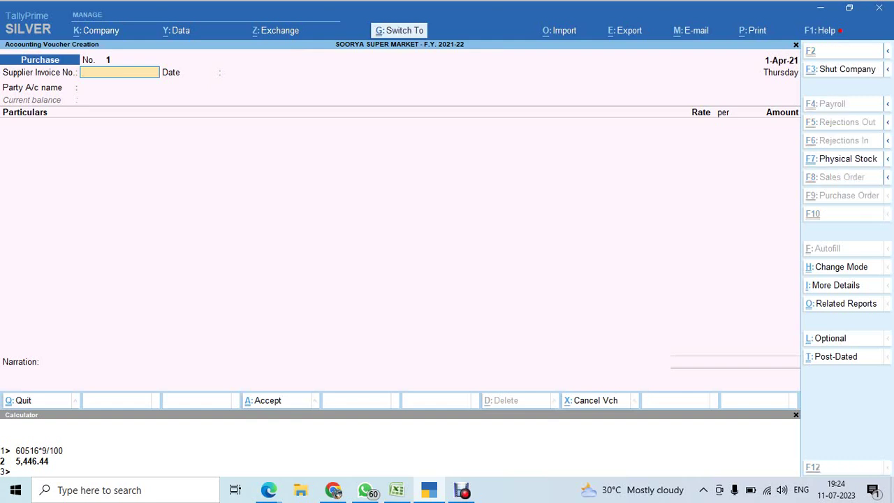
key(ctrl+h)
key(Up)
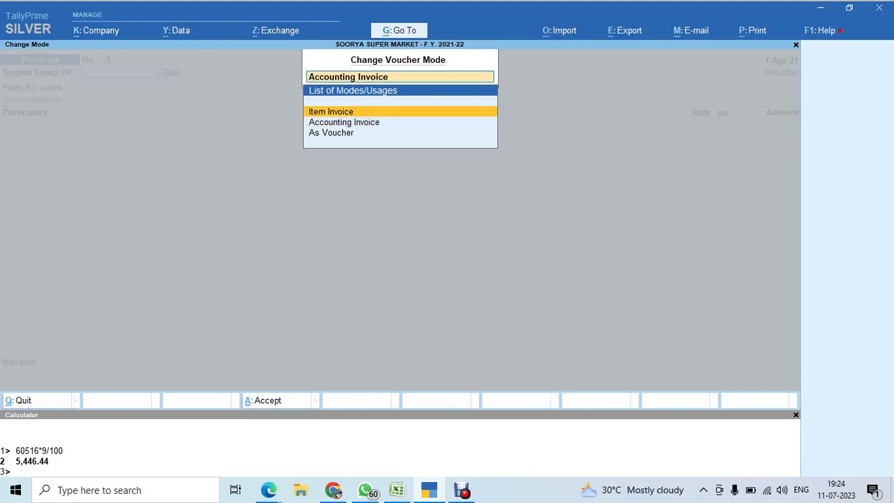
key(Return)
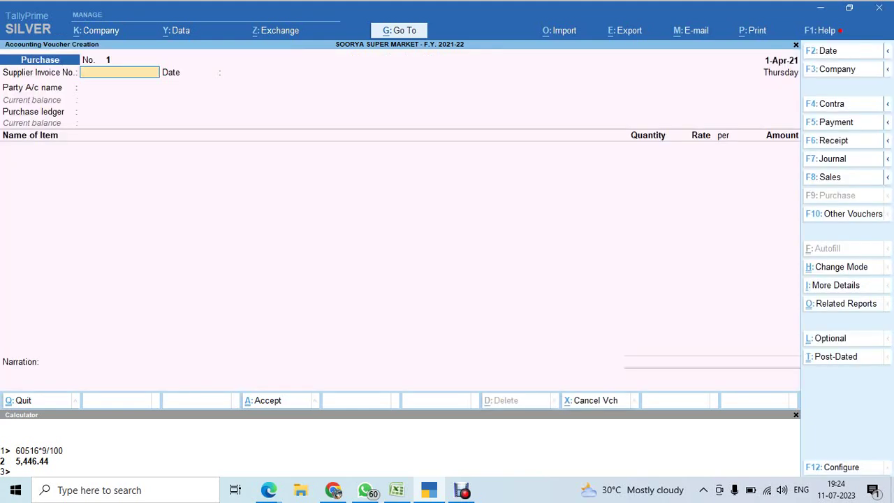
Enter voucher date 2.7.21 and confirm the period 1-4-2021 to 31-3-2022.
key(F2)
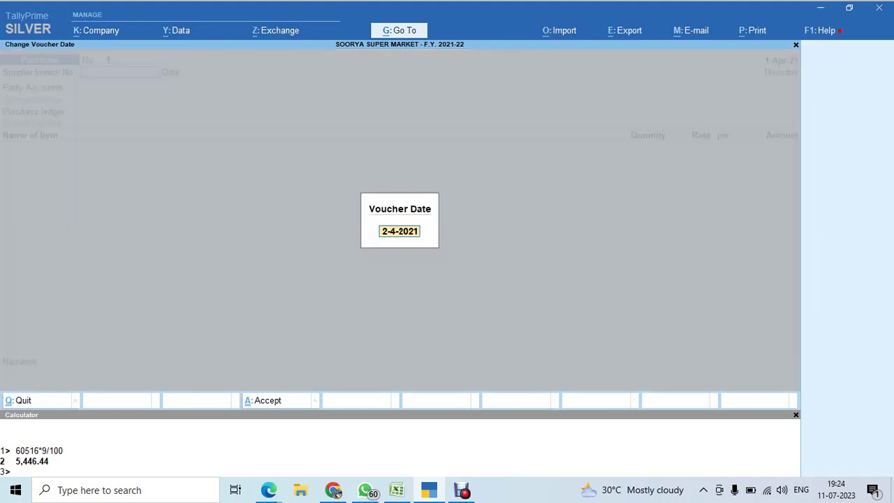
text(2.7.21)
key(Return)
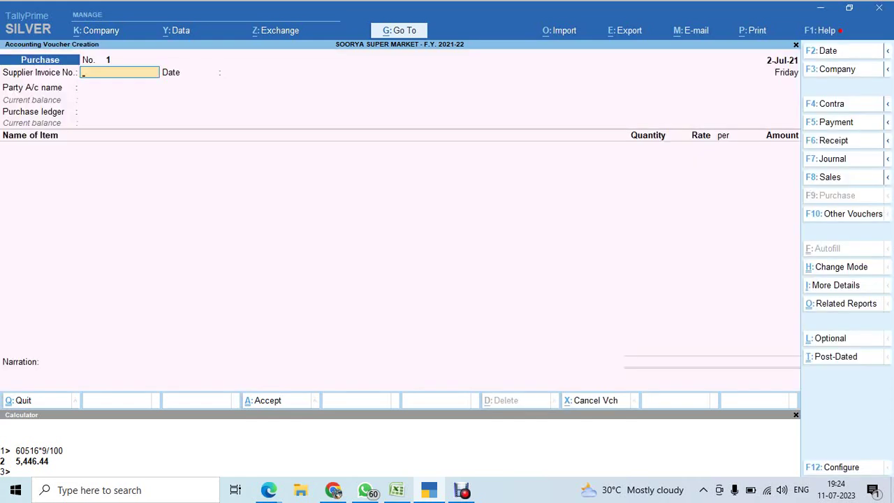
key(alt+F2)
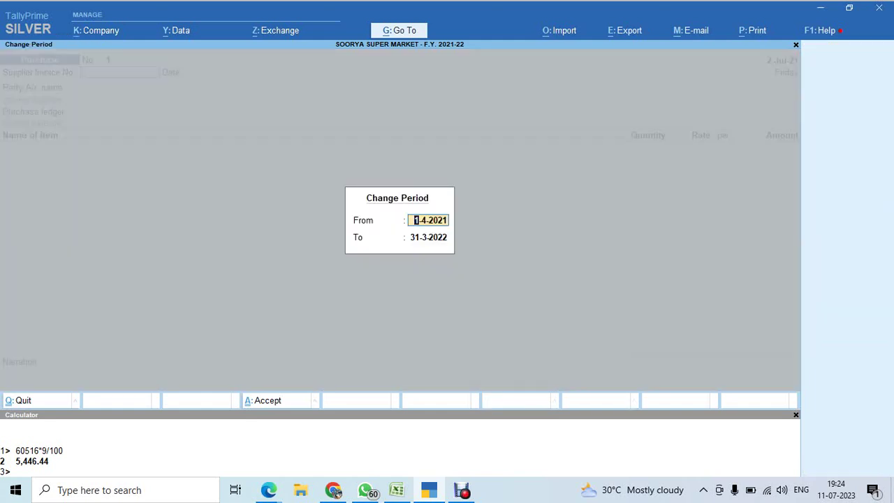
click(428, 237)
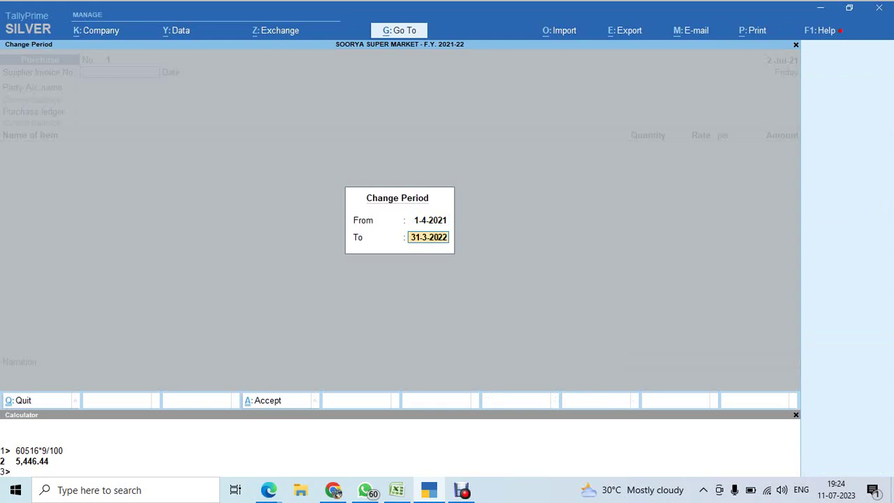
key(Return)
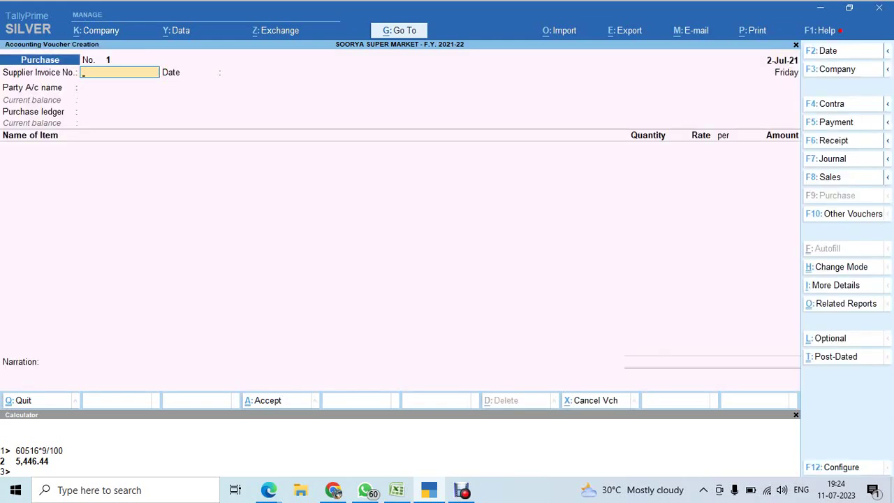
Re-enter the voucher date as 2-Jul-21 and go to the Excel invoice sheet.
key(F2)
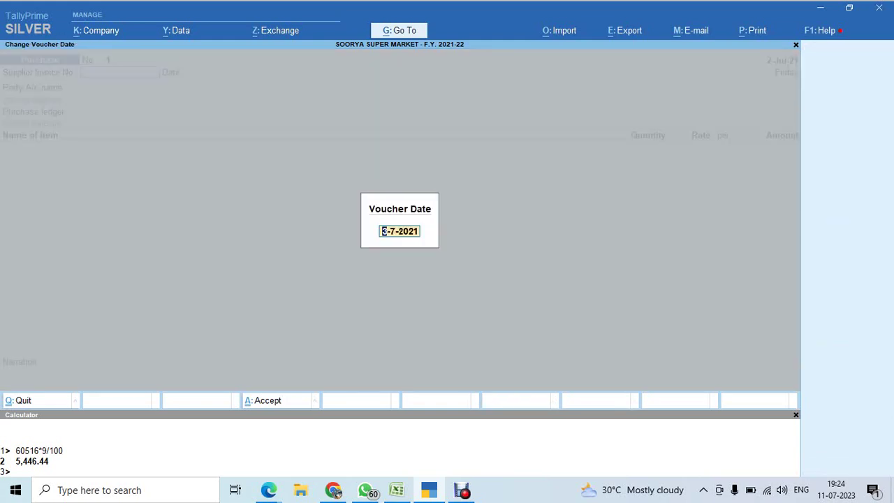
key(BackSpace)
text(2-7)
key(Return)
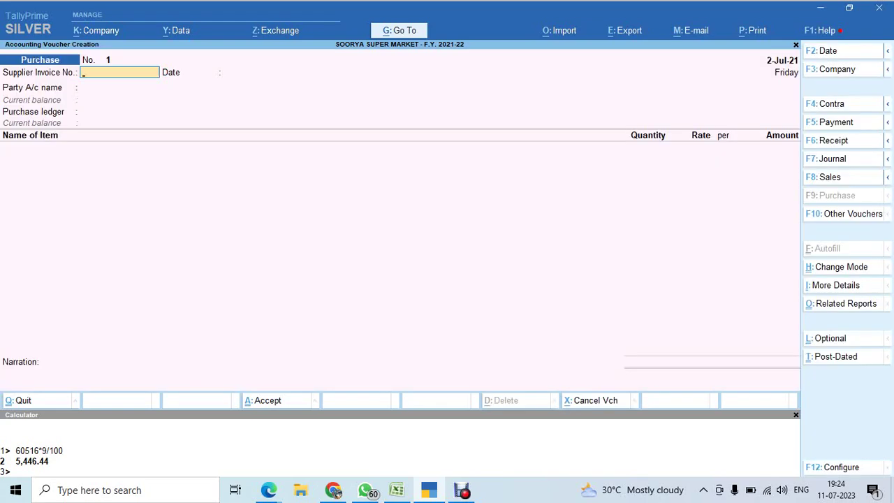
key(alt)
key(alt+Tab)
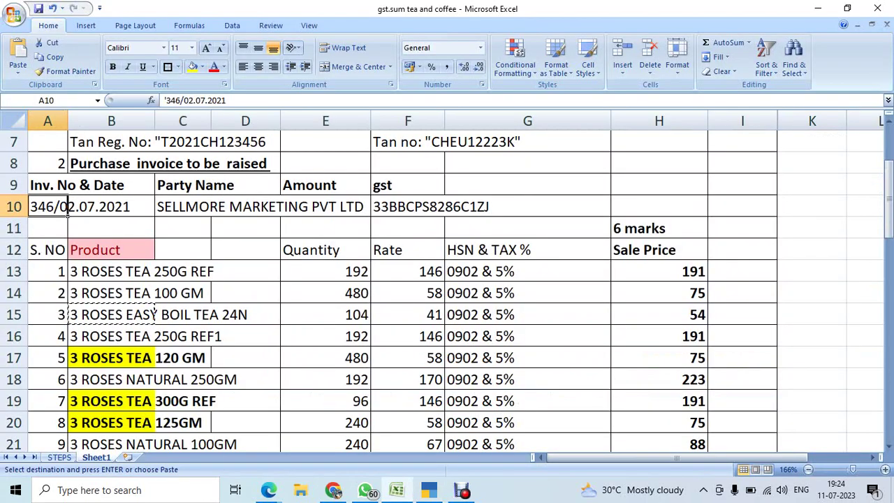
Enter supplier invoice number 346 and begin creating a new party ledger.
key(alt+Tab)
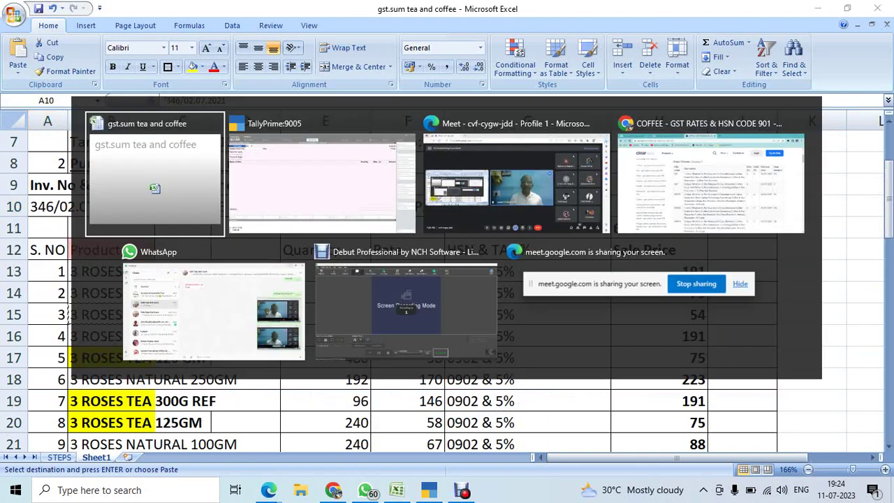
text(6)
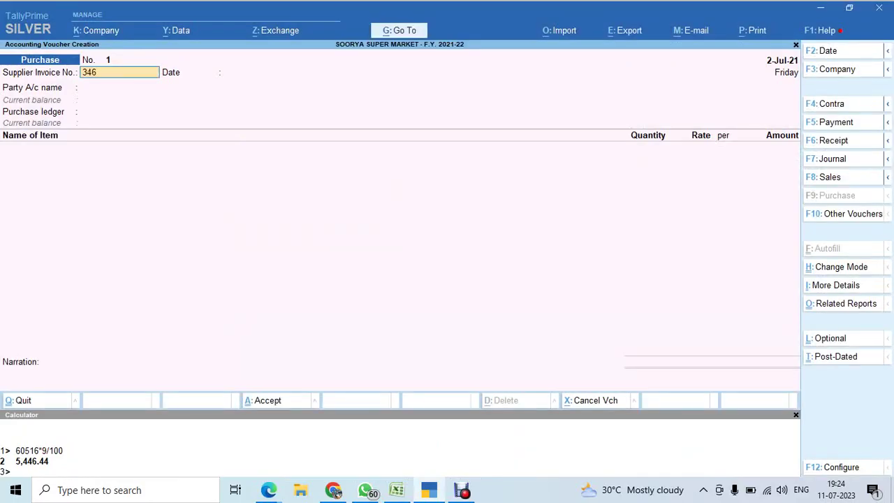
key(Return)
key(Return)
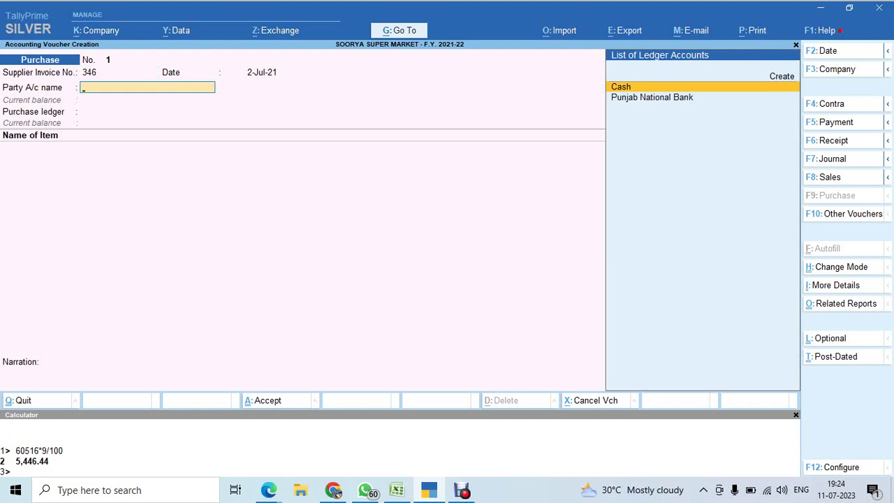
key(Up)
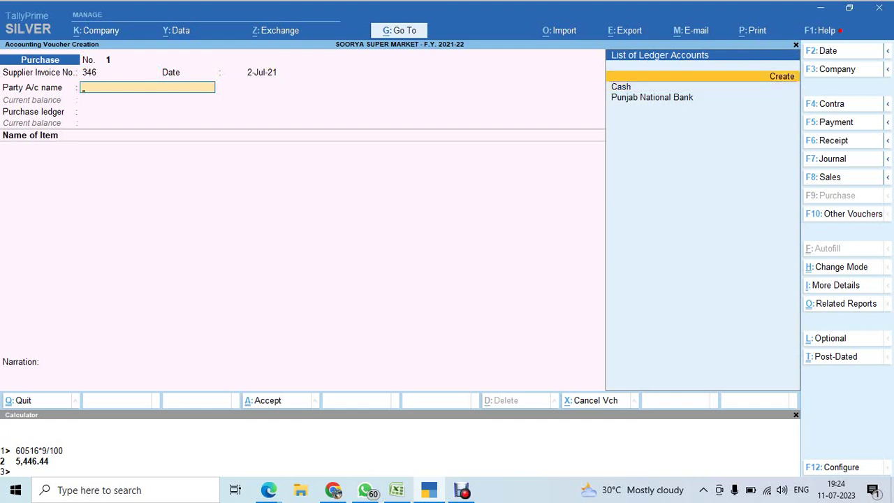
key(Return)
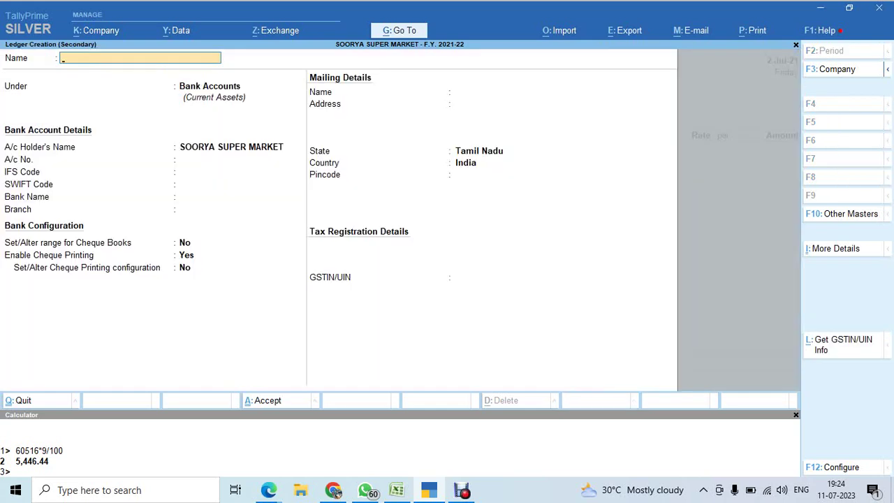
Copy SELLMORE MARKETING PVT LTD from cell C10 and paste it as the ledger name.
key(alt+Tab)
key(Up)
key(Right)
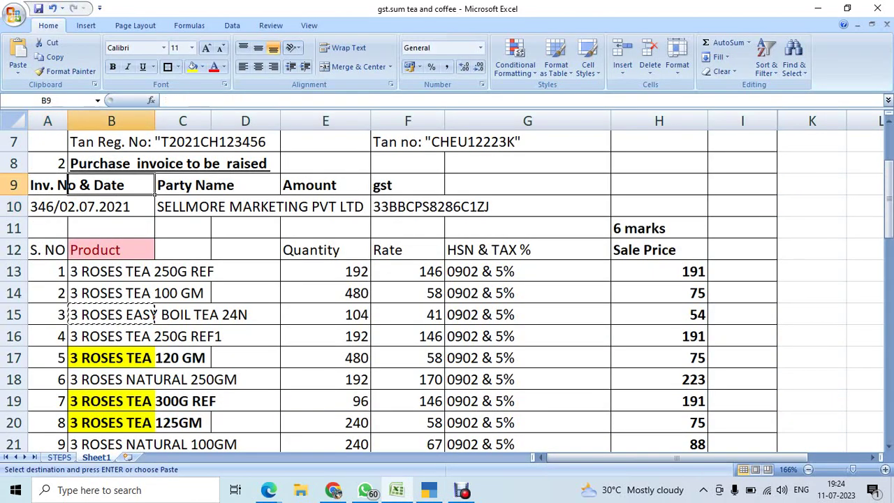
key(Right)
key(Down)
key(ctrl+c)
key(alt+Tab)
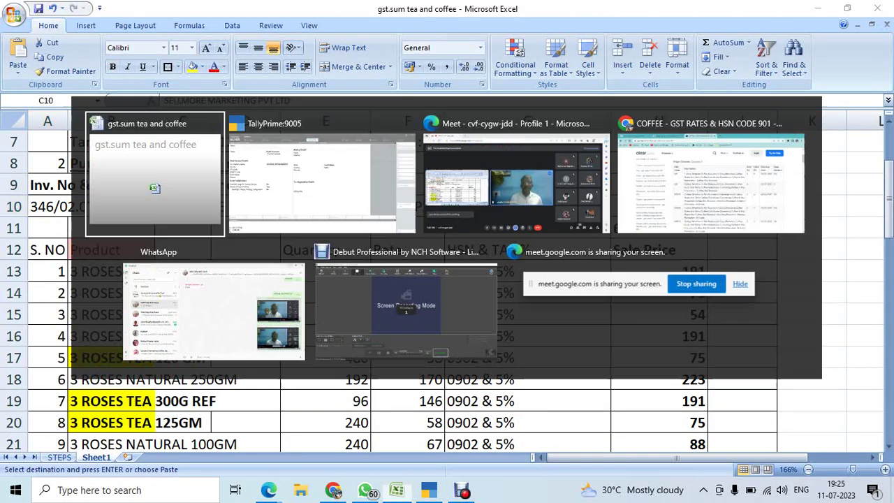
key(alt+Tab)
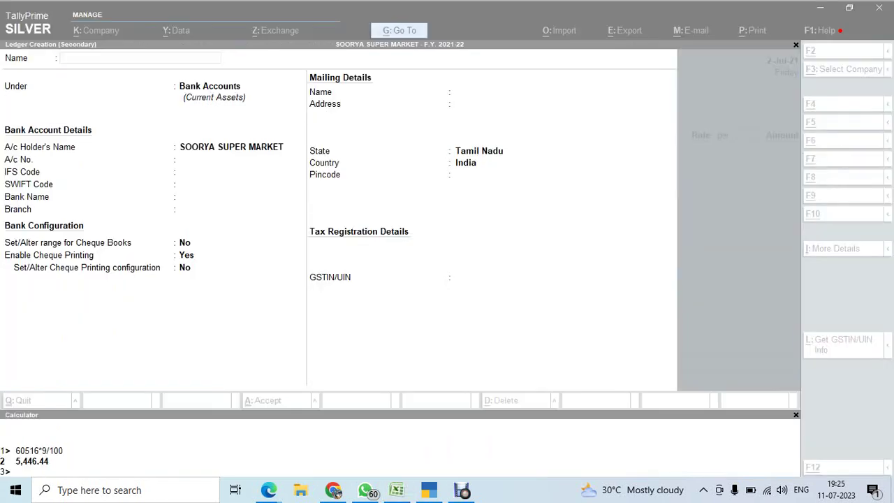
key(ctrl+alt+v)
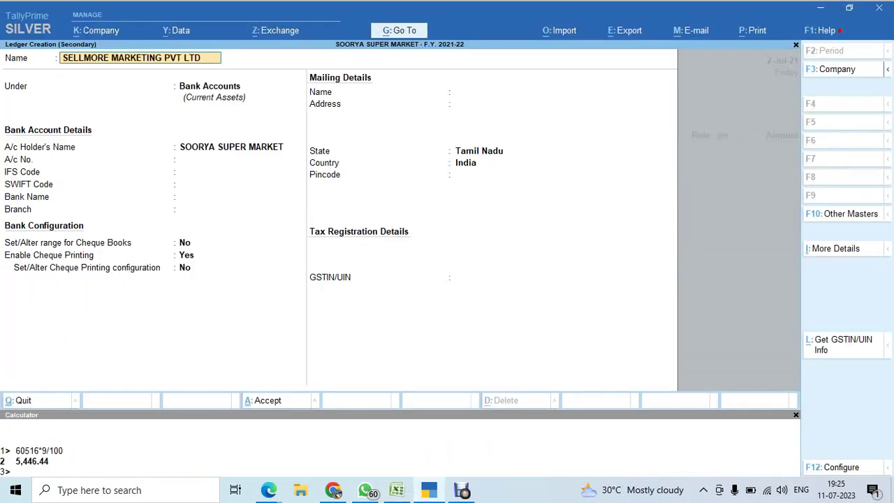
key(Return)
Place the ledger under Sundry Creditors with bill-by-bill on and a 30-day credit period.
text(Sun)
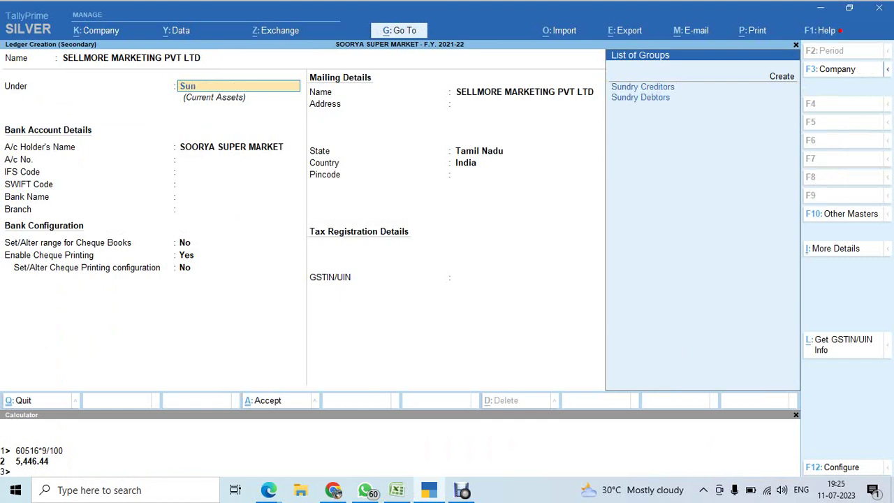
key(Return)
key(Return)
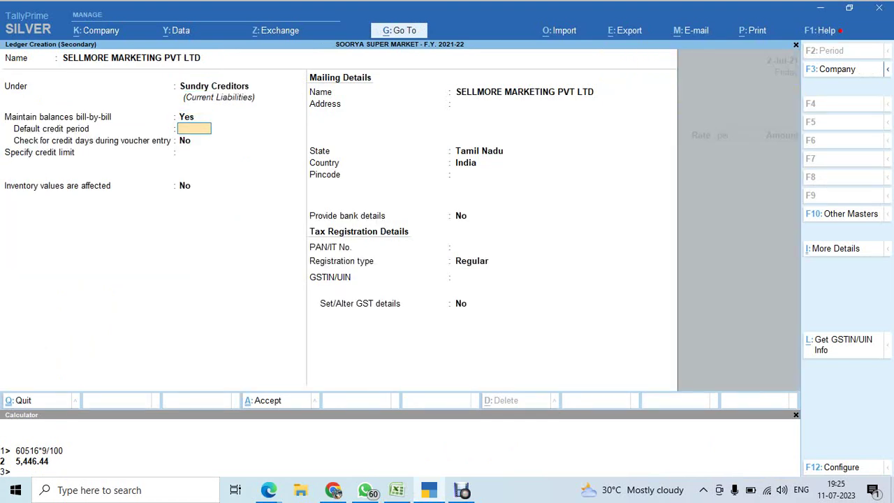
text(30)
key(Return)
key(Return)
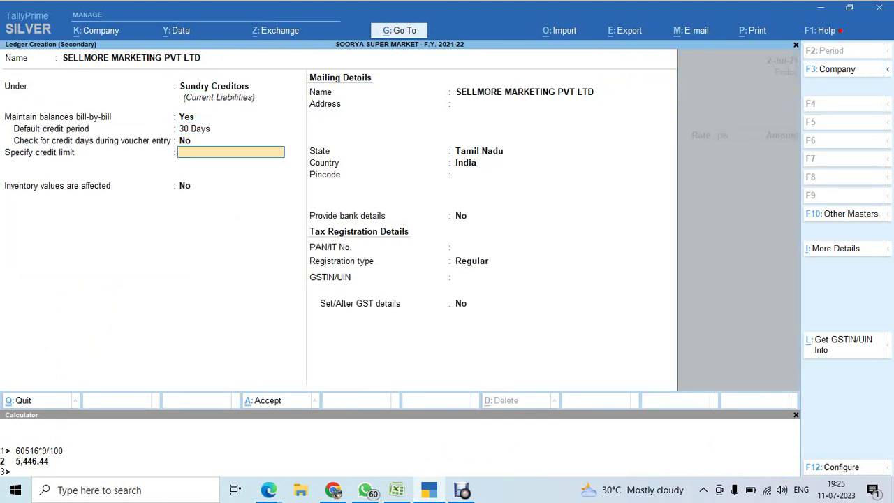
key(Return)
key(Return)
key(Return)
key(Return)
key(Return)
key(Return)
key(Return)
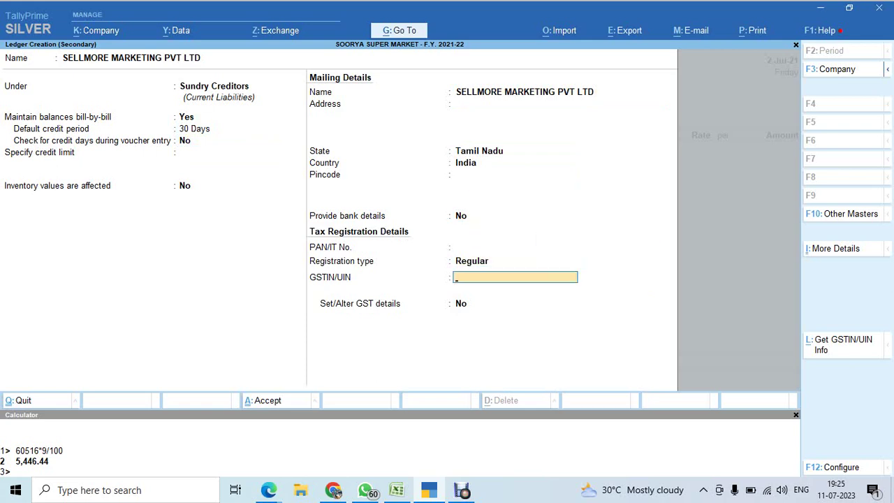
Paste the supplier's GSTIN from cell F10 and save the ledger.
key(alt+Tab)
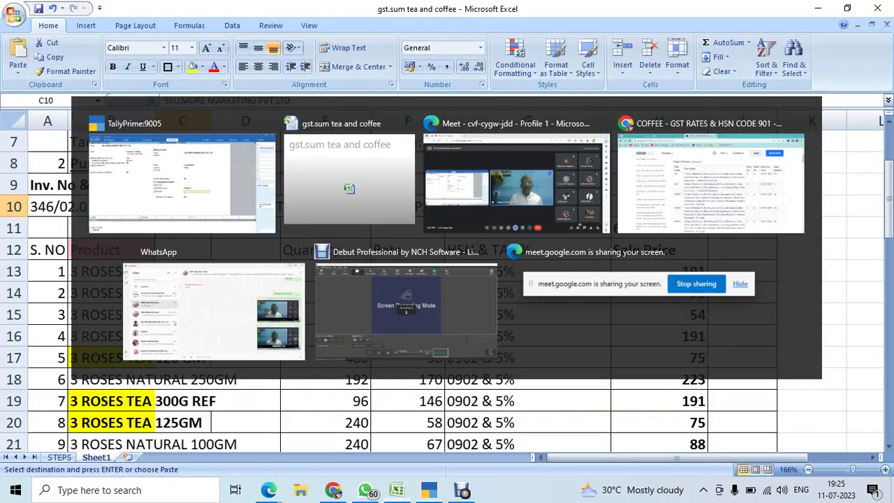
key(Right)
key(Right)
key(Right)
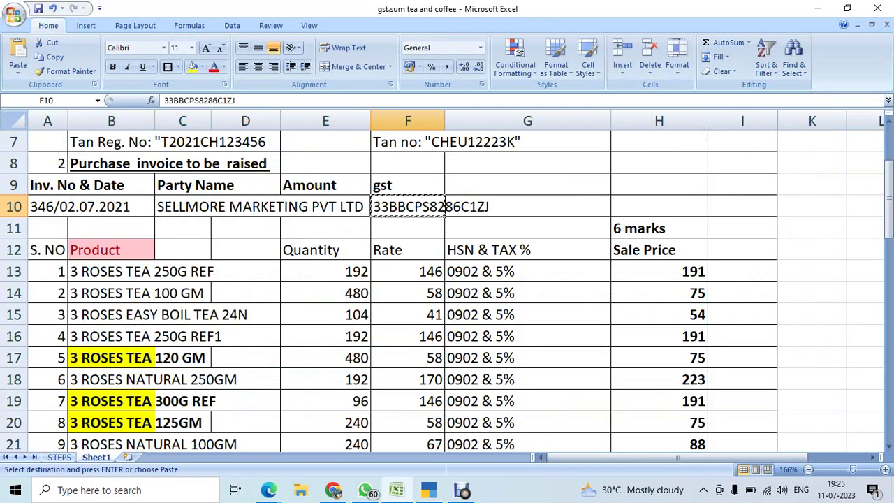
key(ctrl+c)
key(alt+Tab)
key(ctrl+v)
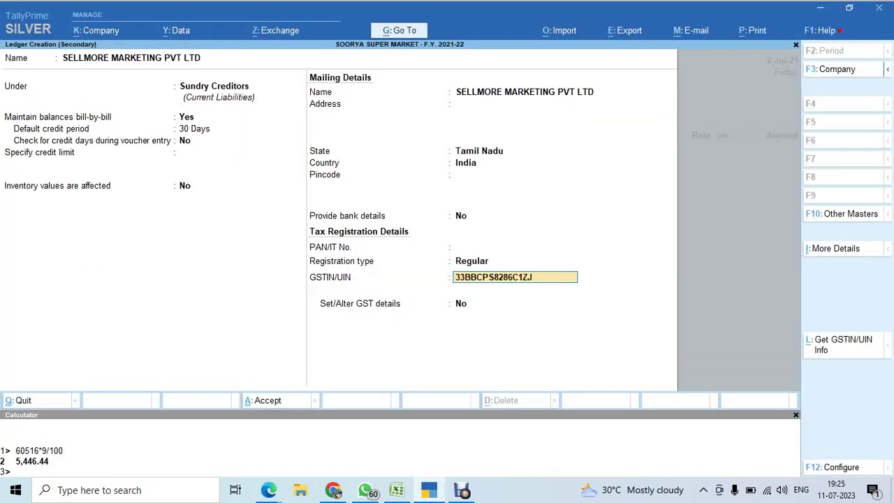
key(Return)
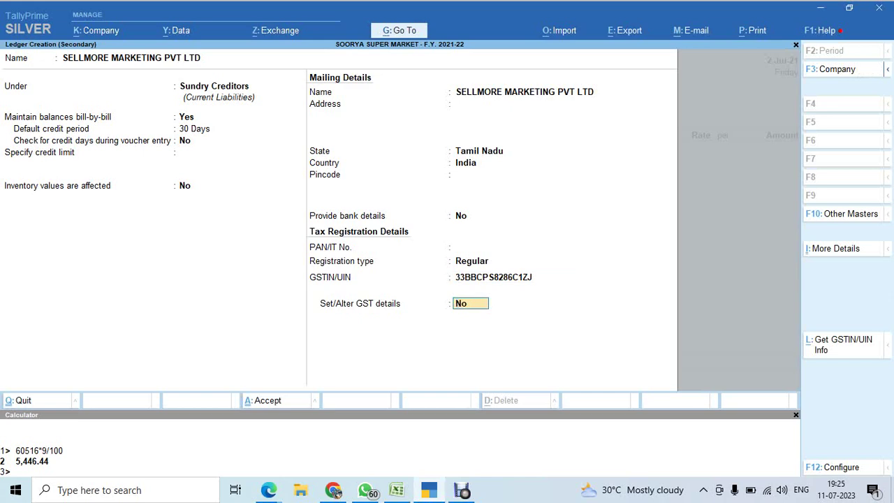
key(Return)
key(Return)
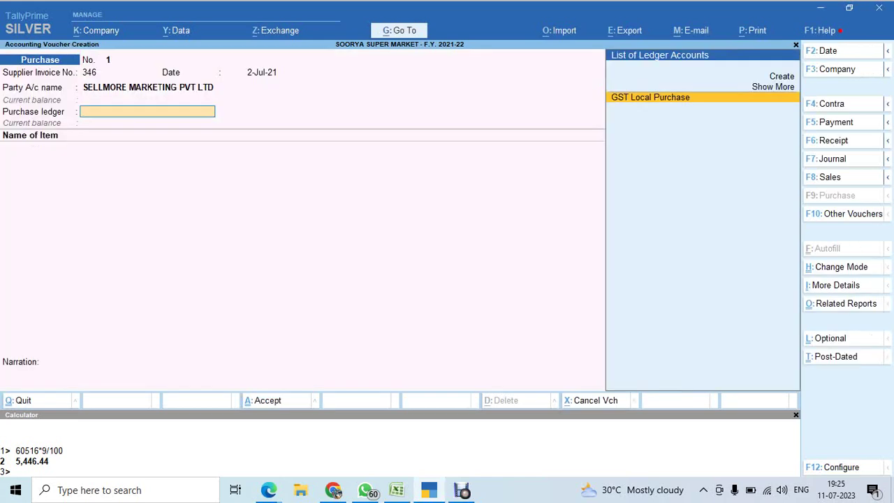
Choose GST Local Purchase as the purchase ledger and check the first quantity in E13.
key(Return)
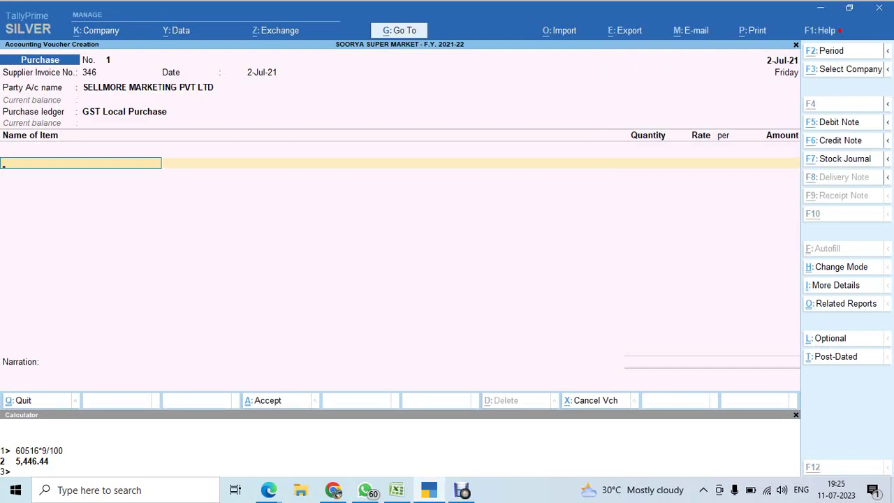
key(alt+Tab)
key(Up)
key(Up)
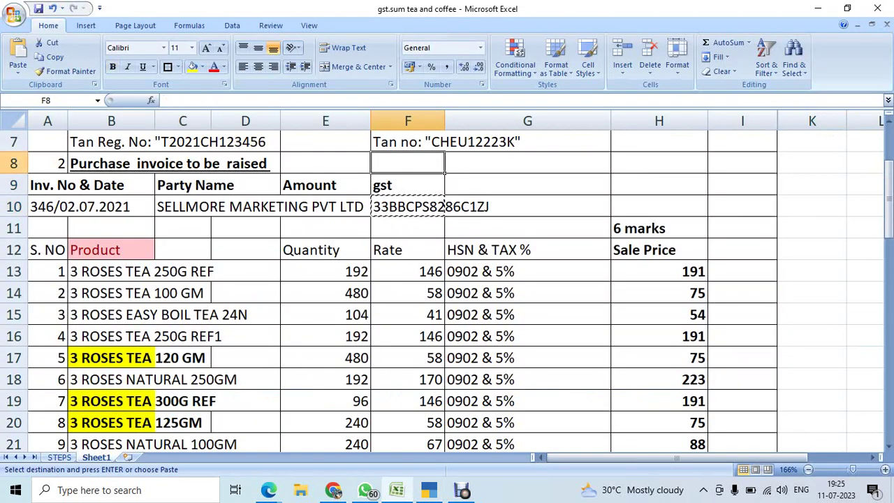
key(Down)
key(Down)
key(Down)
key(Down)
key(Down)
key(Left)
key(Down)
key(Down)
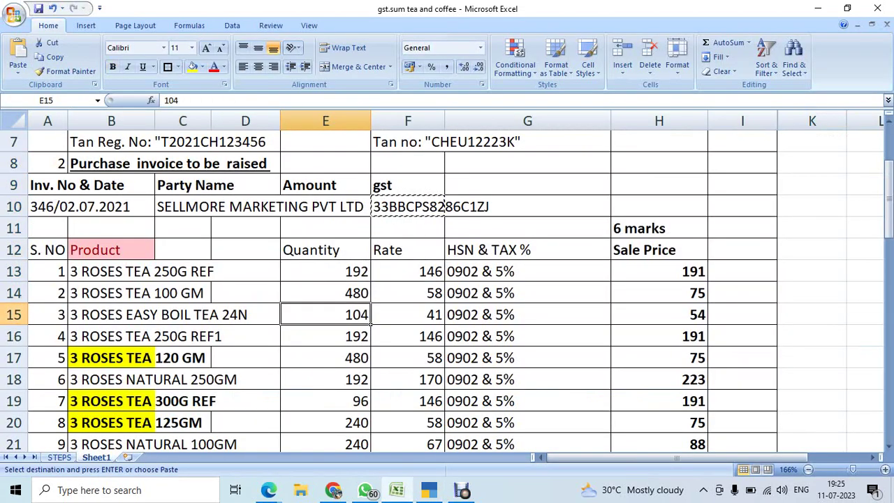
key(Up)
key(Up)
key(alt+Tab)
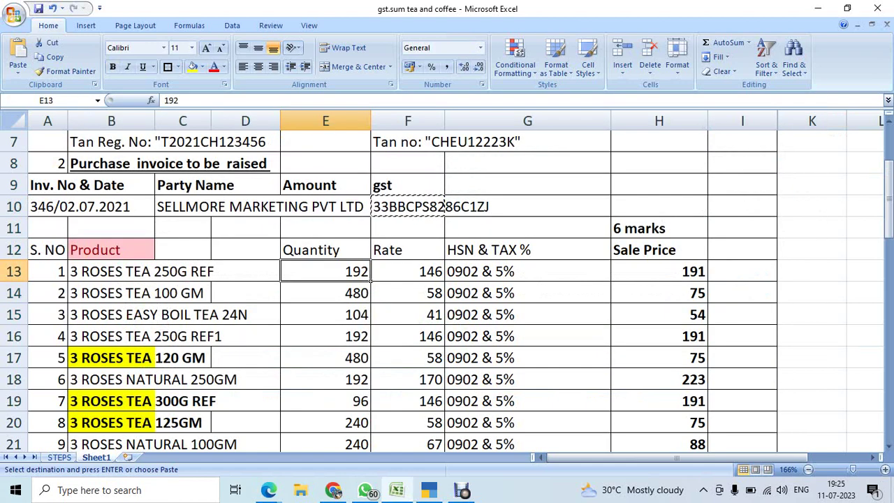
key(alt+Tab)
Add item 101, 3 ROSES TEA 250G REF, with quantity 192.
text(101)
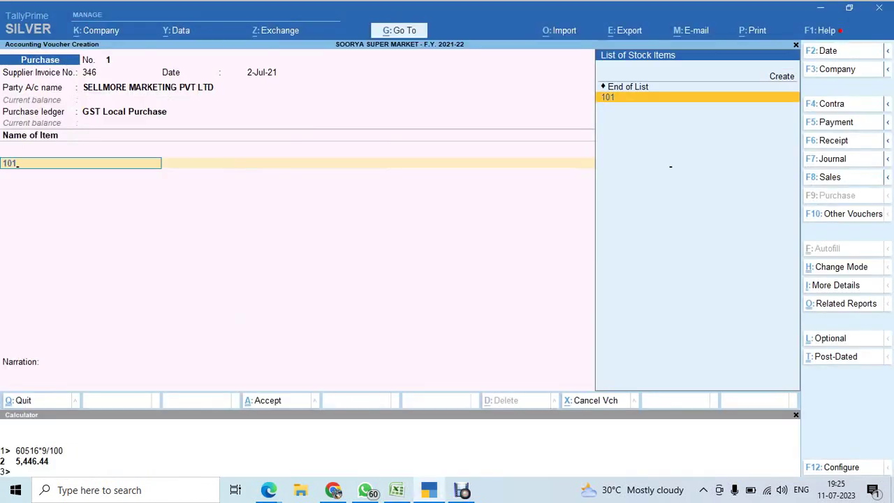
key(Return)
key(alt+Tab)
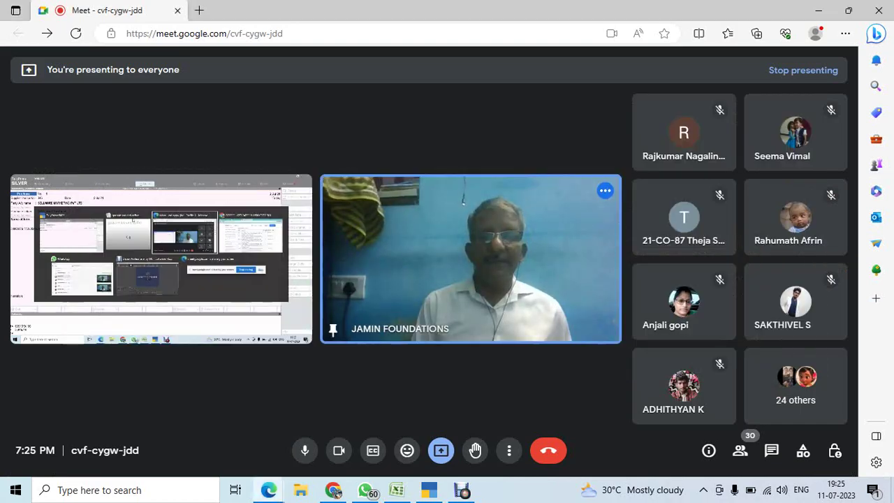
key(alt+Tab)
key(Tab)
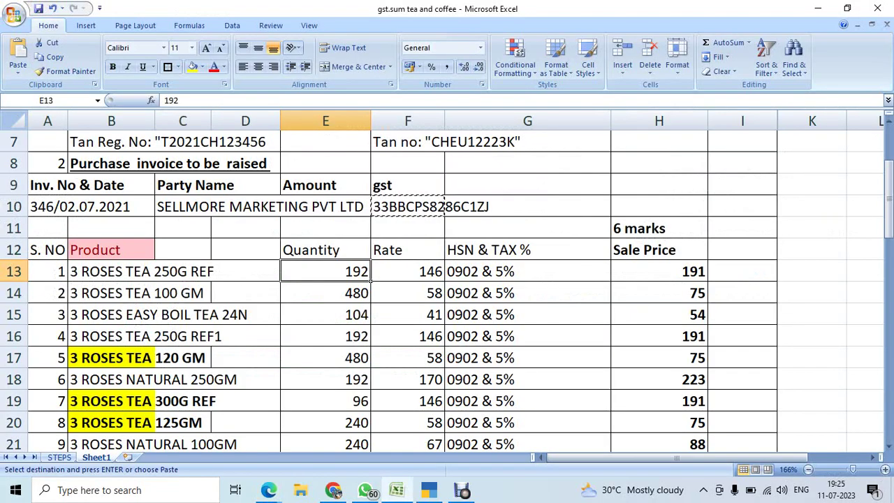
key(alt+Tab)
key(alt+Tab)
key(alt+Tab)
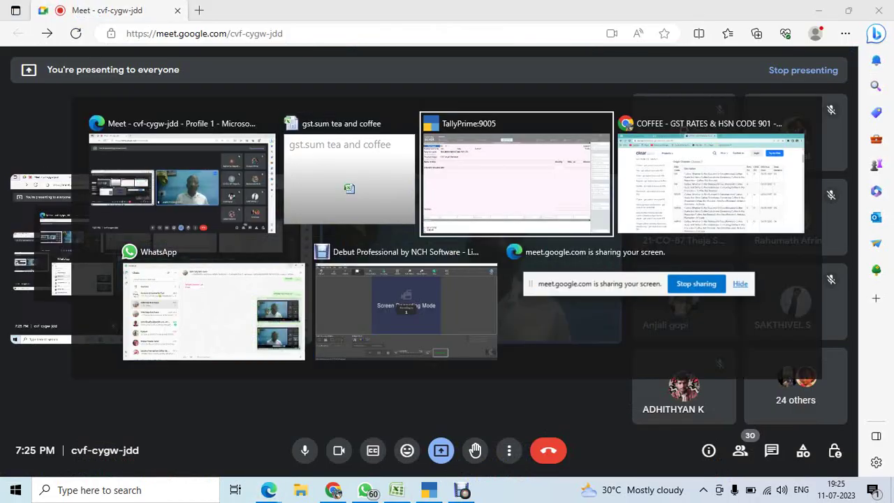
text(192)
key(Return)
key(Return)
key(Return)
key(Return)
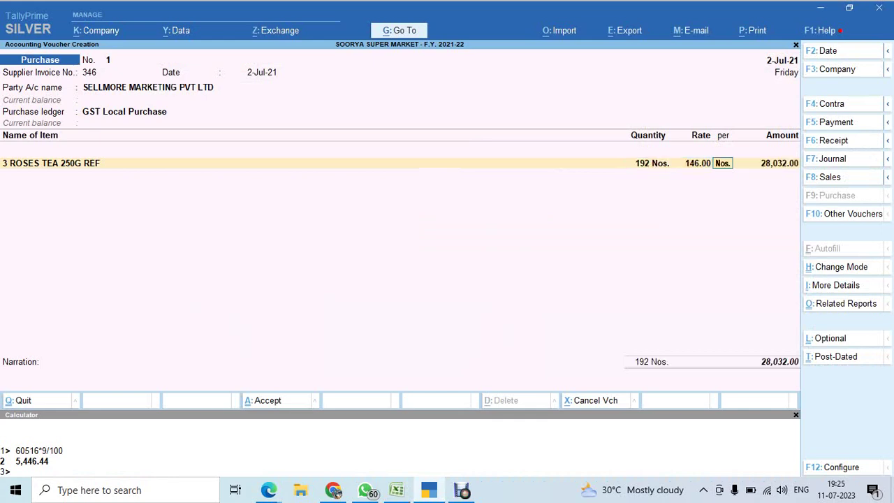
Add 3 ROSES TEA 100 GM at 480 Nos. and 3 ROSES EASY BOIL TEA 24N at 104 Nos.
text(102)
key(Return)
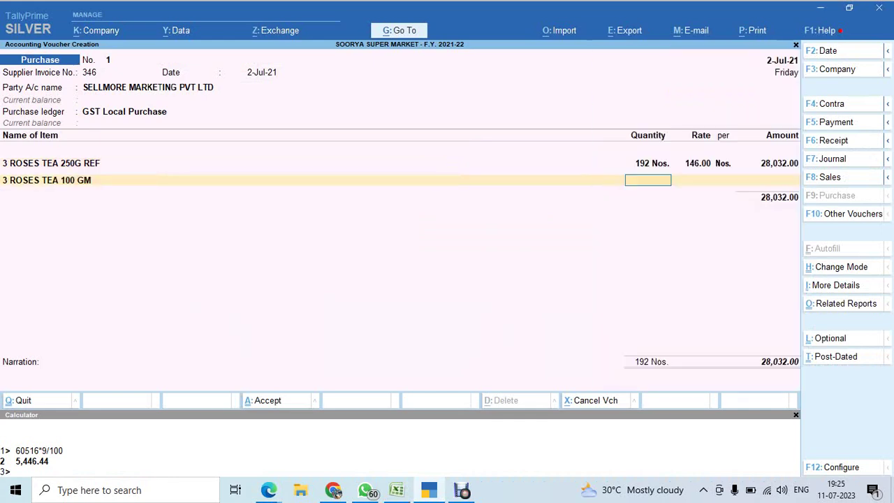
key(alt+Tab)
key(alt+Tab)
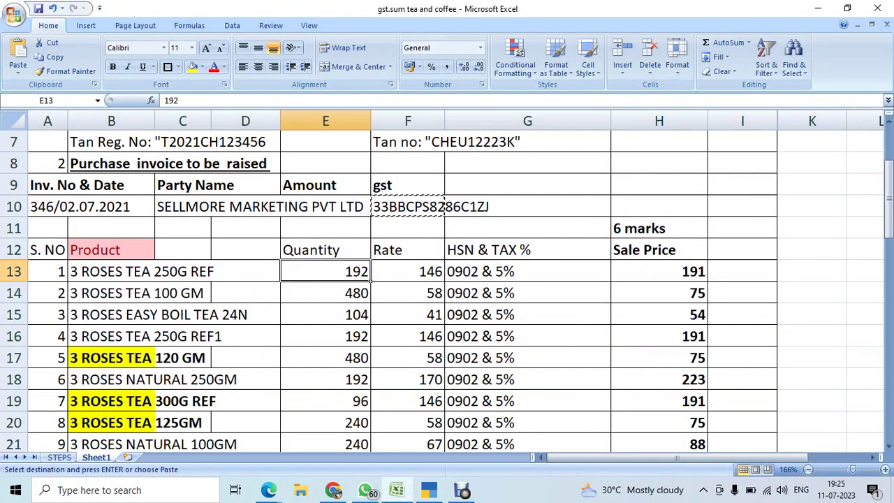
key(Down)
key(alt+Tab)
key(alt+Tab)
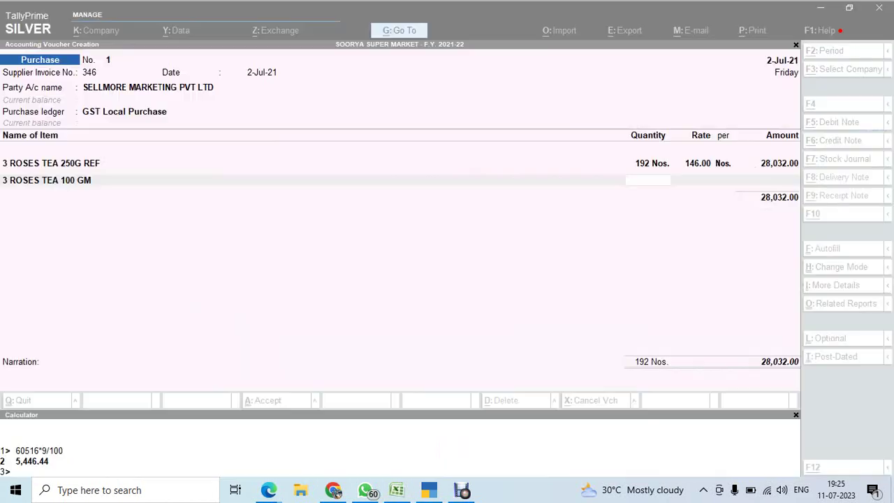
text(480)
key(Return)
key(Return)
key(Return)
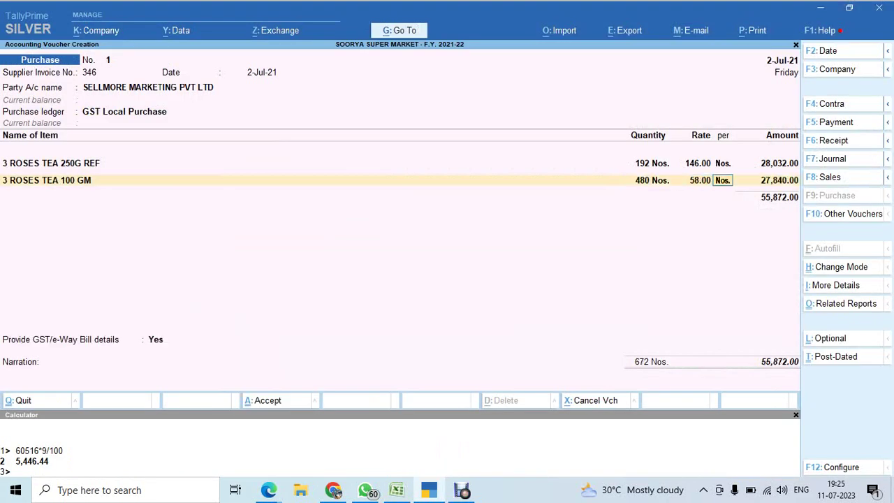
key(Return)
text(103)
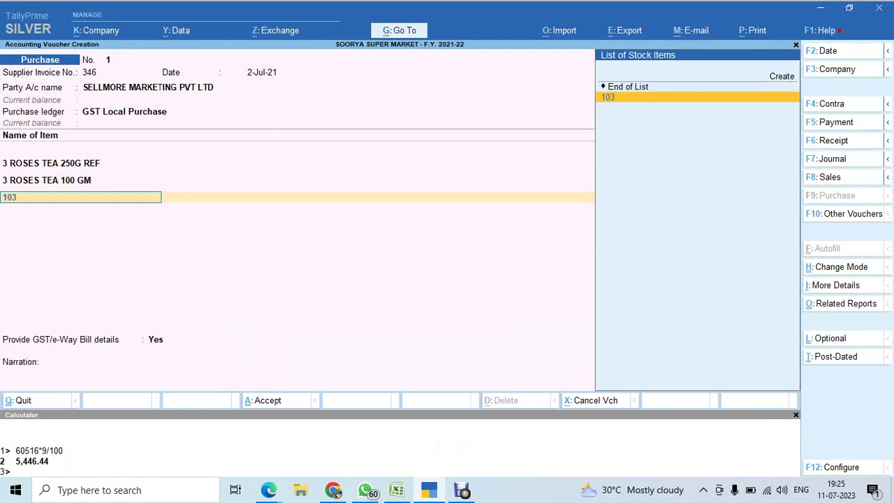
key(Return)
text(104)
key(Return)
key(Return)
key(Return)
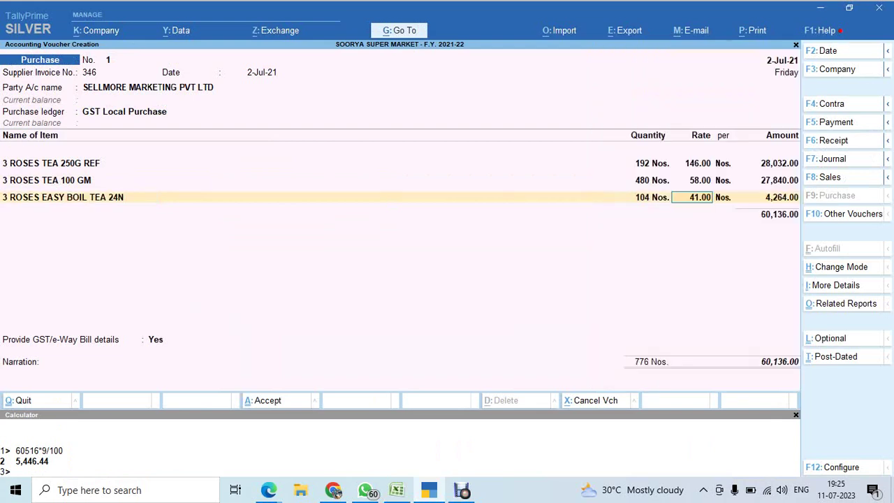
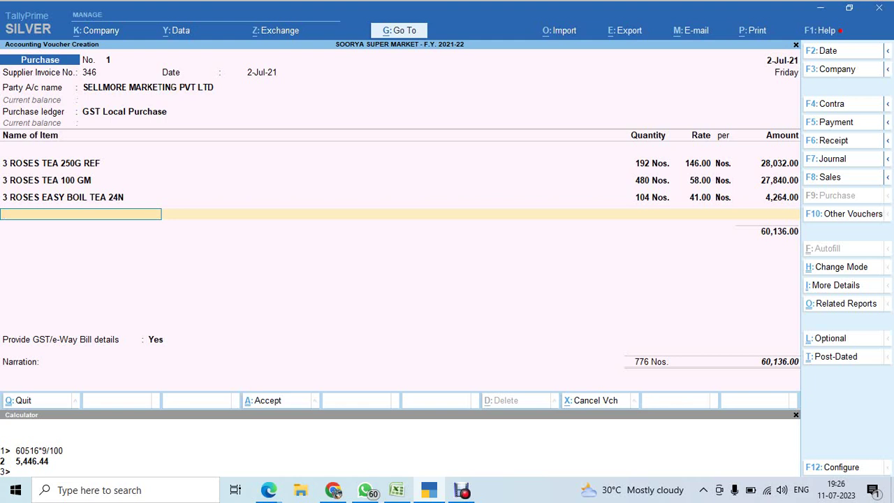
Finish the item lines and add Input CGST as the first tax ledger, skipping its description.
key(Return)
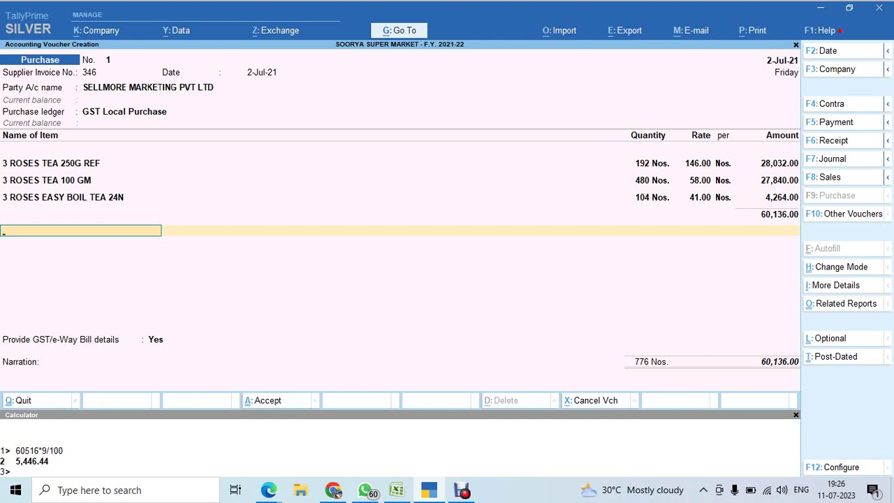
text(In)
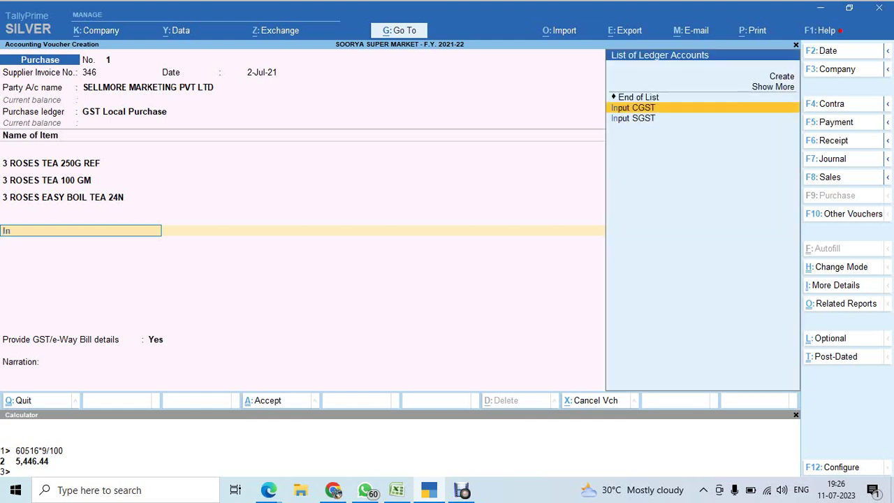
key(Return)
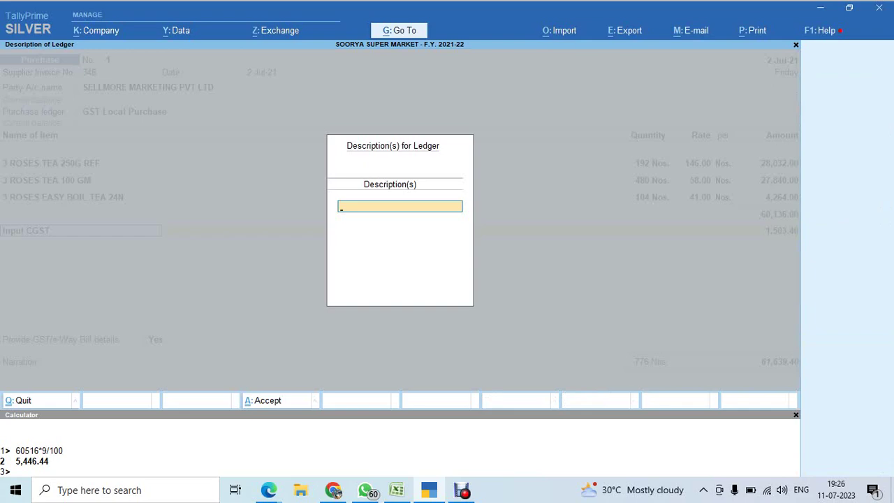
key(Return)
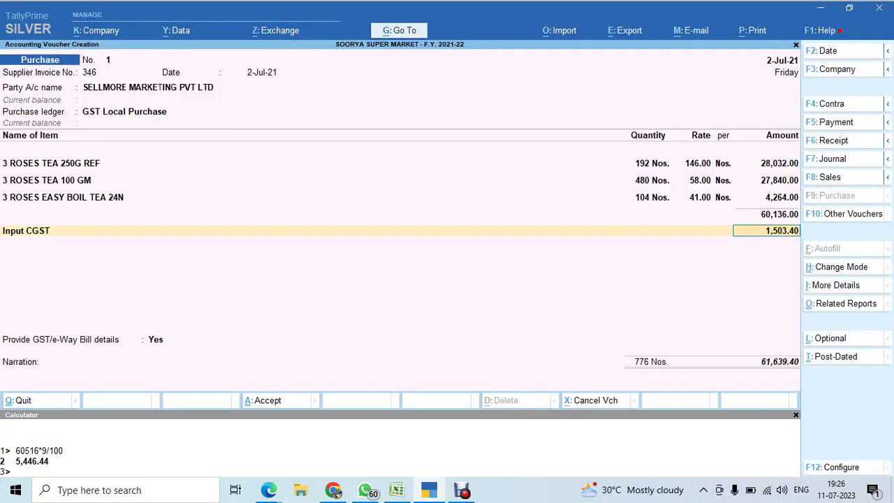
Set Provide Additional Descriptions for Ledgers to No, then accept the 1,503.40 Input CGST amount.
key(F12)
key(Return)
key(Return)
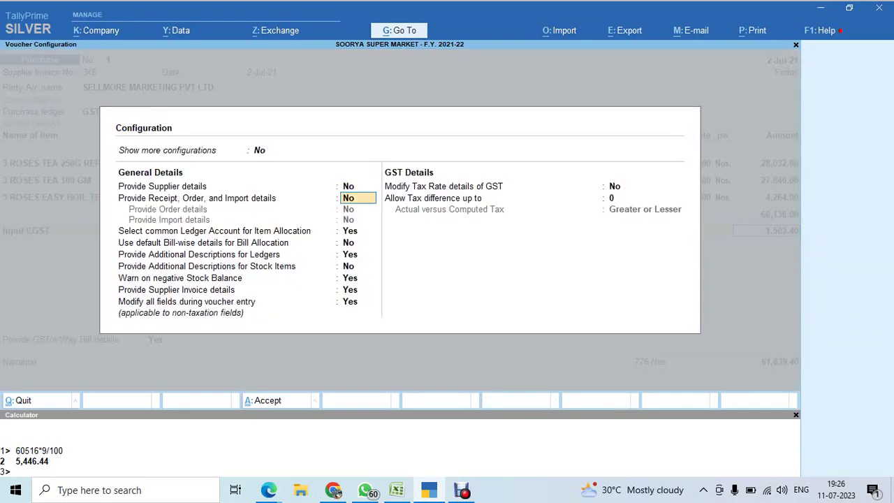
key(Return)
key(Return)
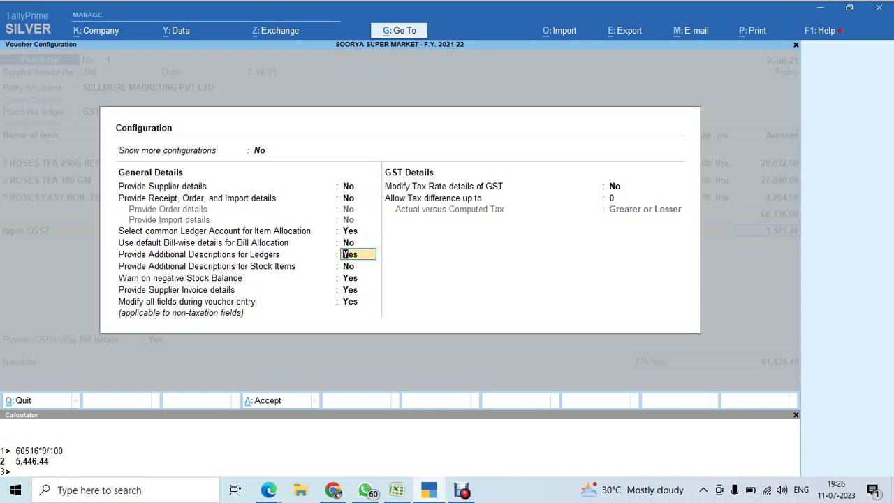
key(n)
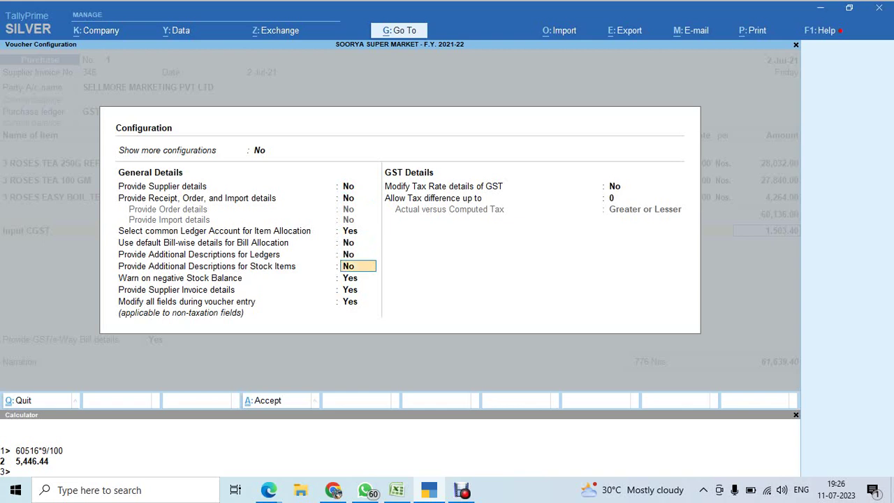
key(ctrl+a)
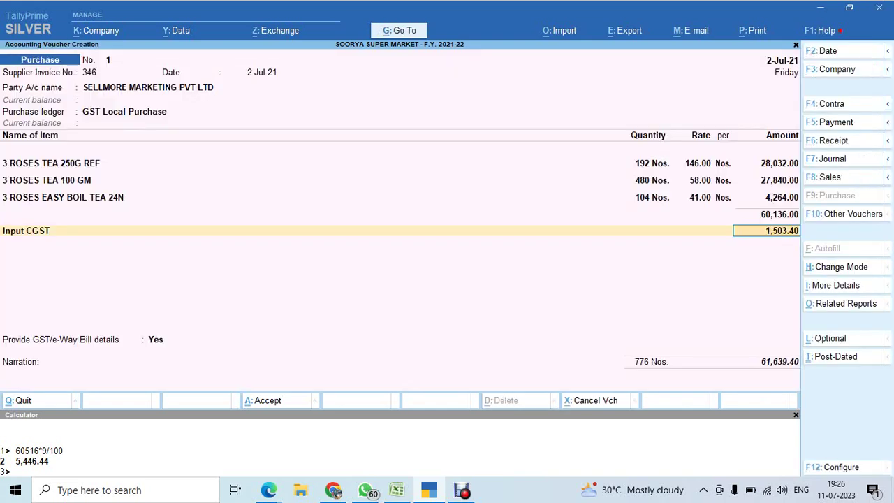
key(Return)
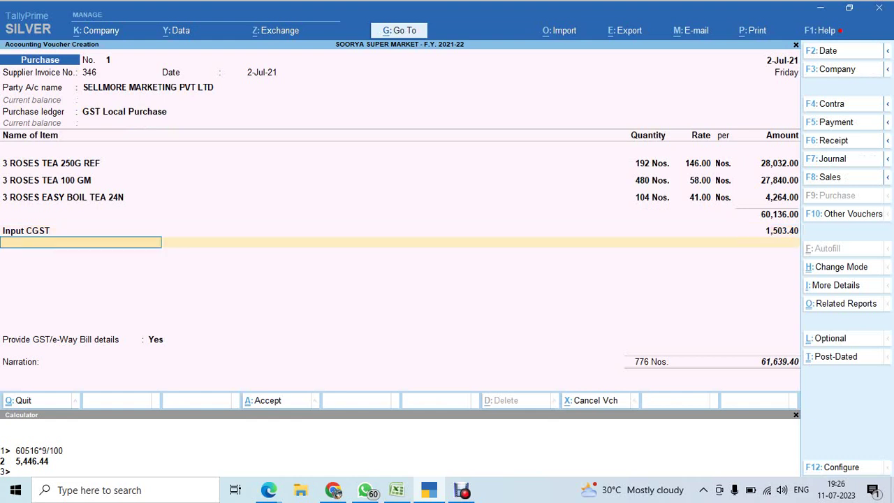
Add Input SGST at 1,503.40 and a 0.20 Round Off ledger line.
text(Inp)
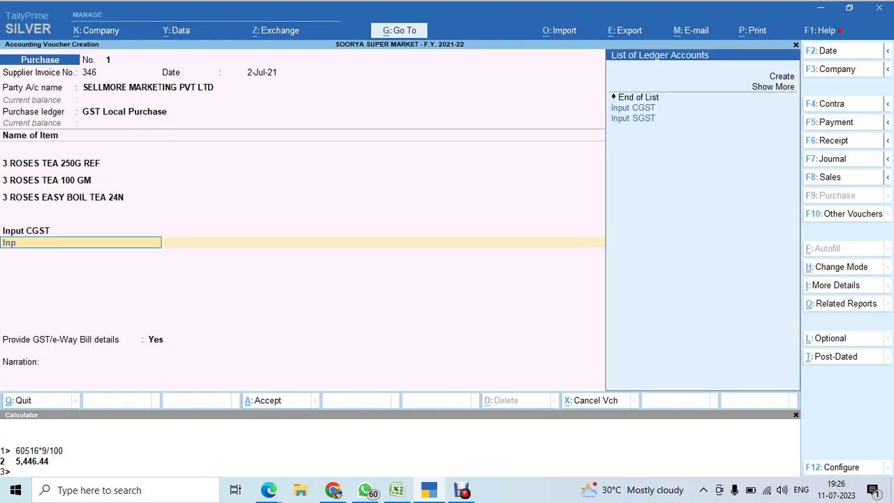
key(Down)
key(Return)
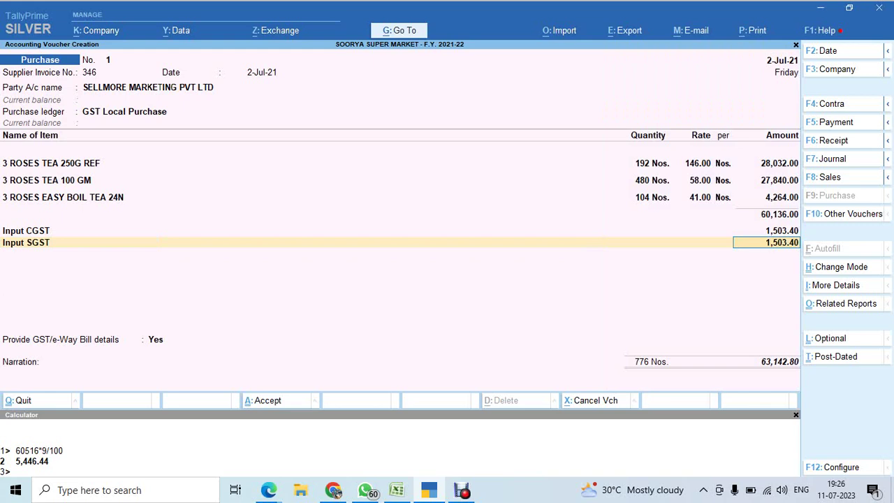
key(Return)
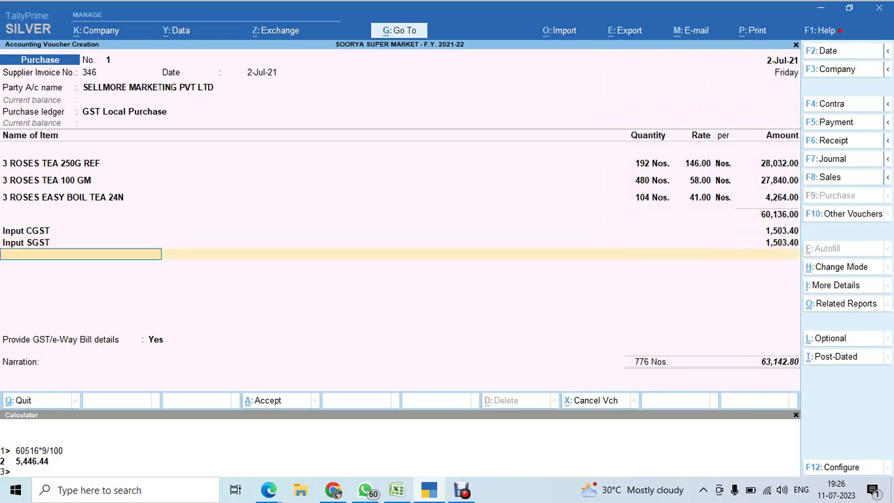
text(Rou)
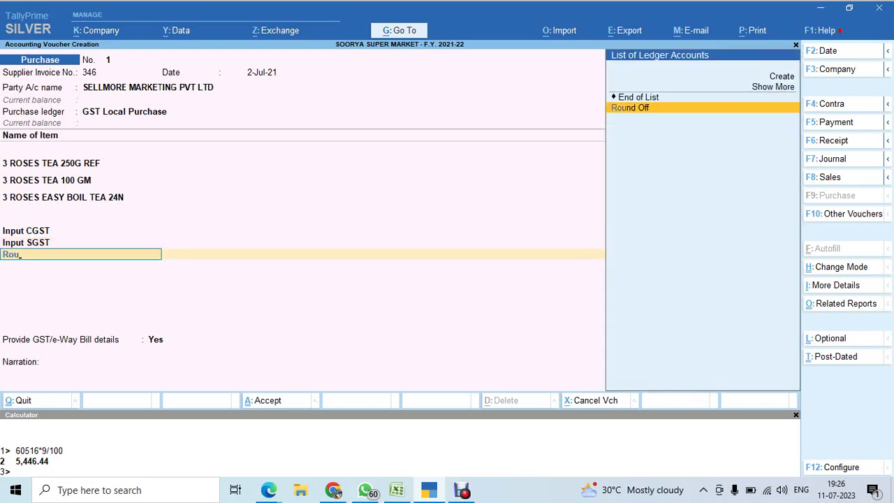
key(Return)
text(.2)
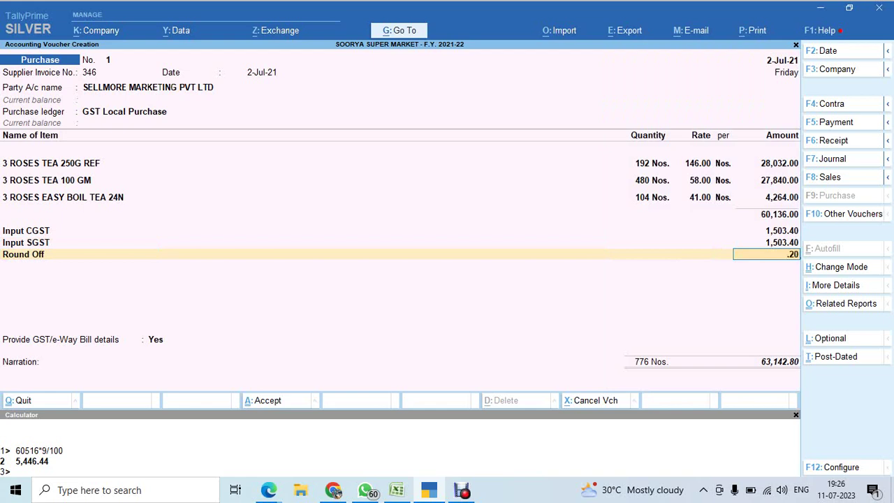
key(Return)
Skip the e-Way Bill and transport details and save the 63,143.00 purchase voucher.
key(Return)
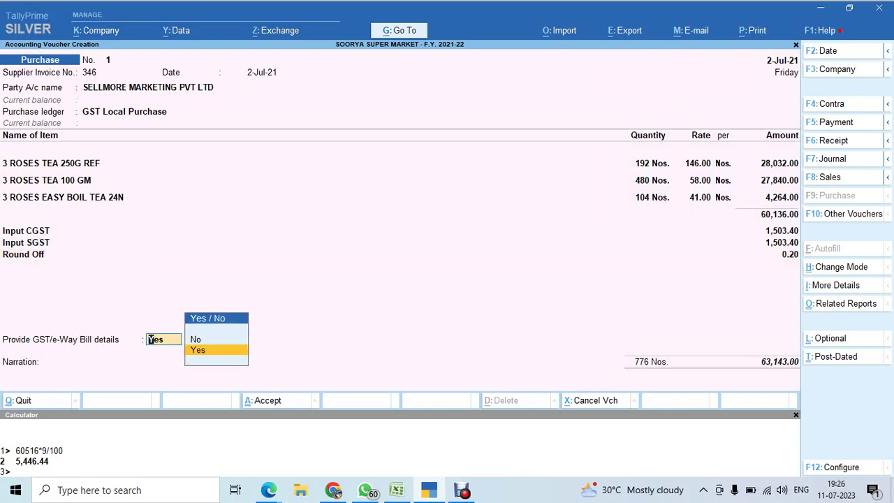
key(Return)
key(Return)
key(Return)
key(Return)
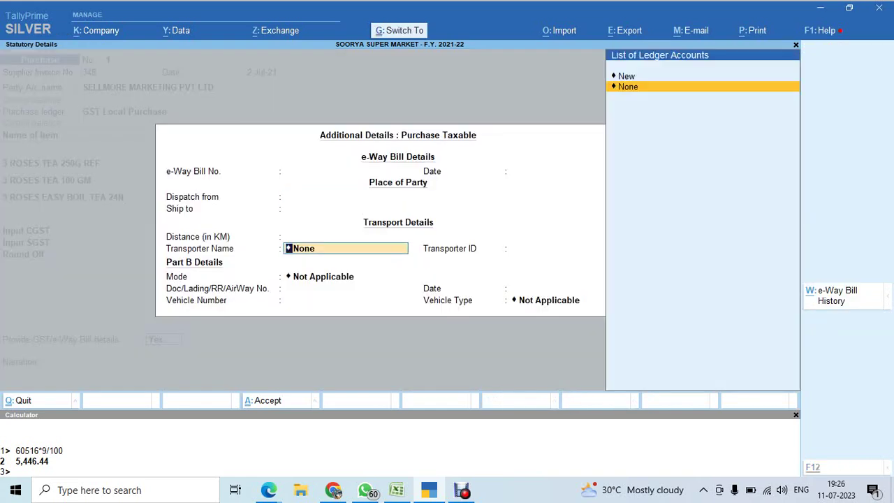
key(ctrl+a)
key(Return)
key(Return)
key(Return)
key(Return)
key(Return)
key(Return)
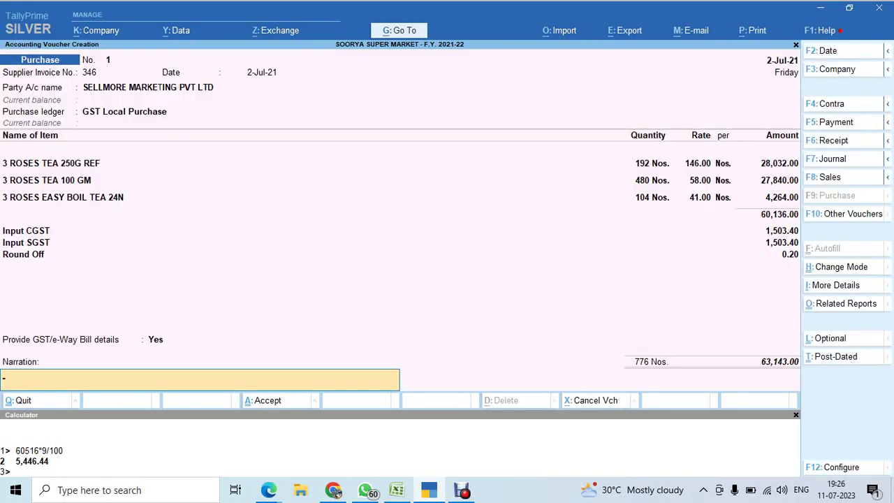
key(Return)
key(Return)
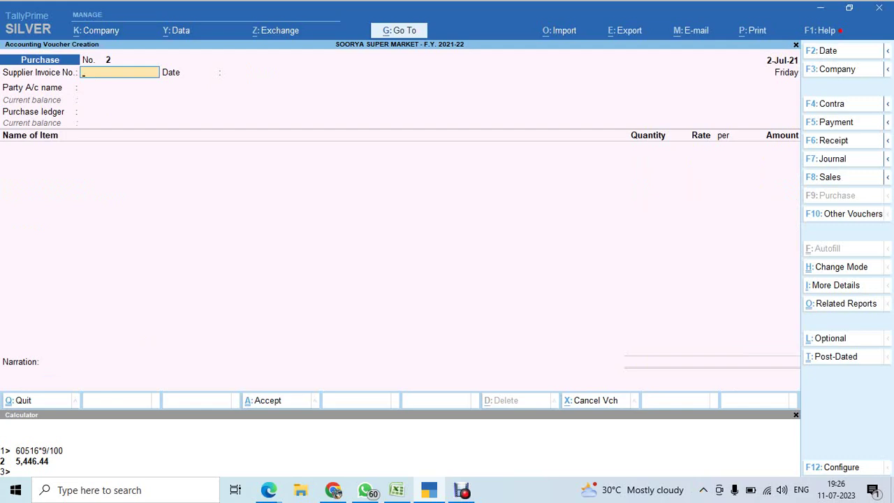
Switch the entry to a Sales voucher with F8, then bring the gst.sum Excel workbook forward.
key(alt+Tab)
key(alt+Tab)
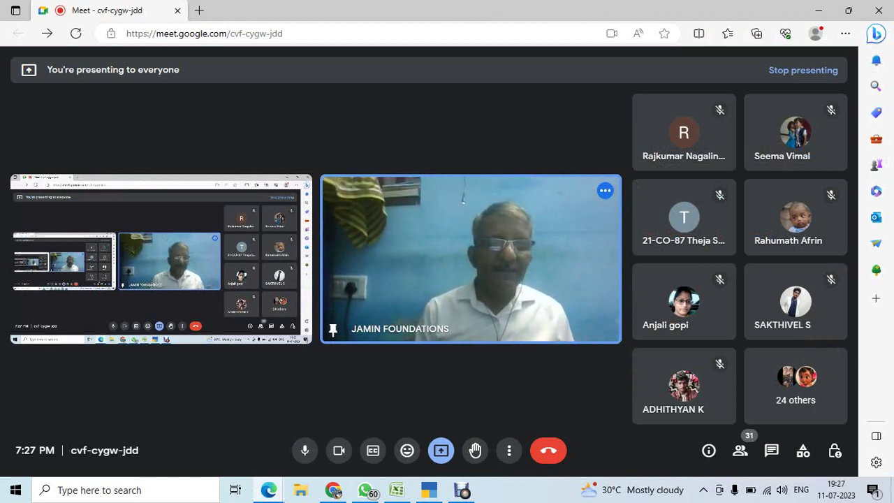
key(alt+Tab)
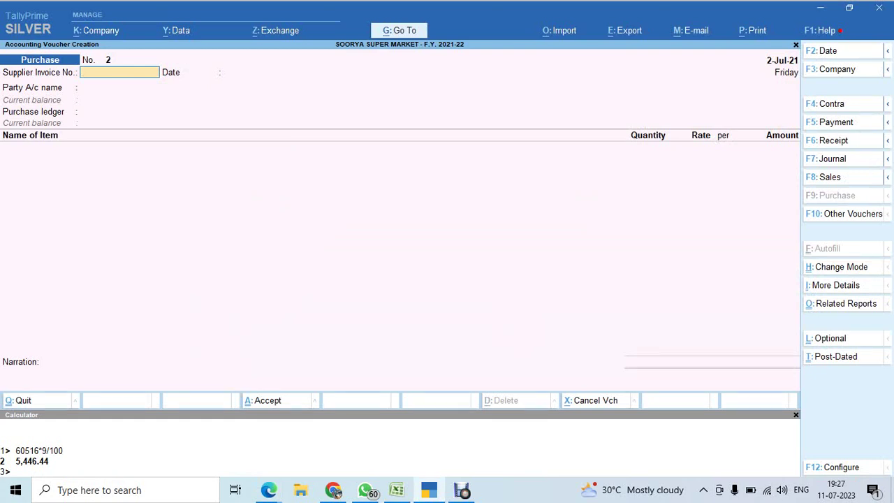
key(F8)
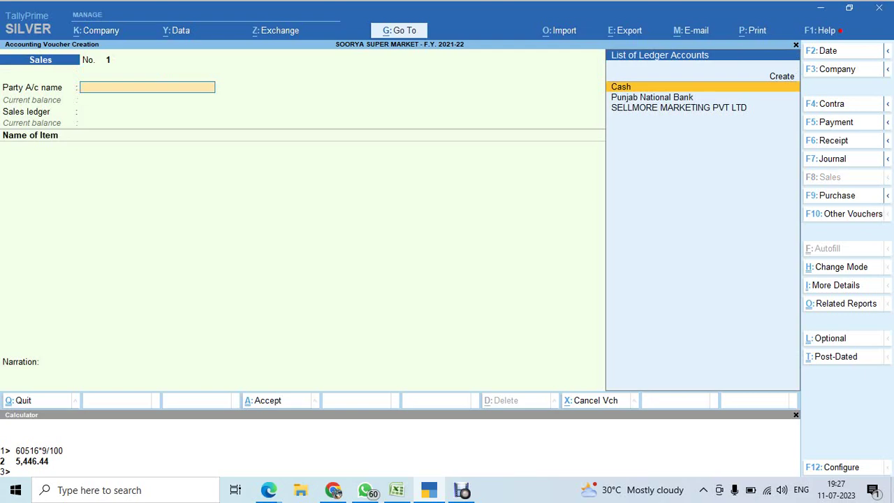
key(alt+Tab)
key(Tab)
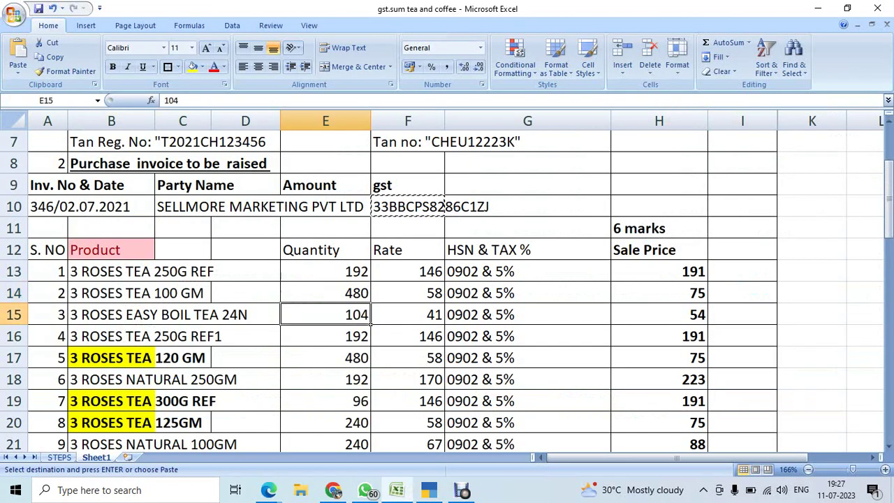
Copy Vel & Co's GSTIN from the sale note in cell B38, then return to TallyPrime.
scroll(447, 280, down, 10)
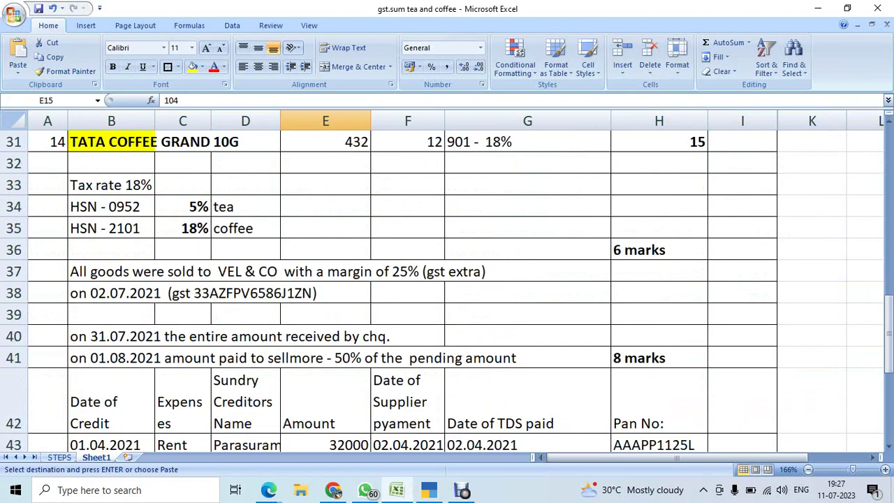
scroll(447, 280, up, 2)
click(155, 272)
click(156, 294)
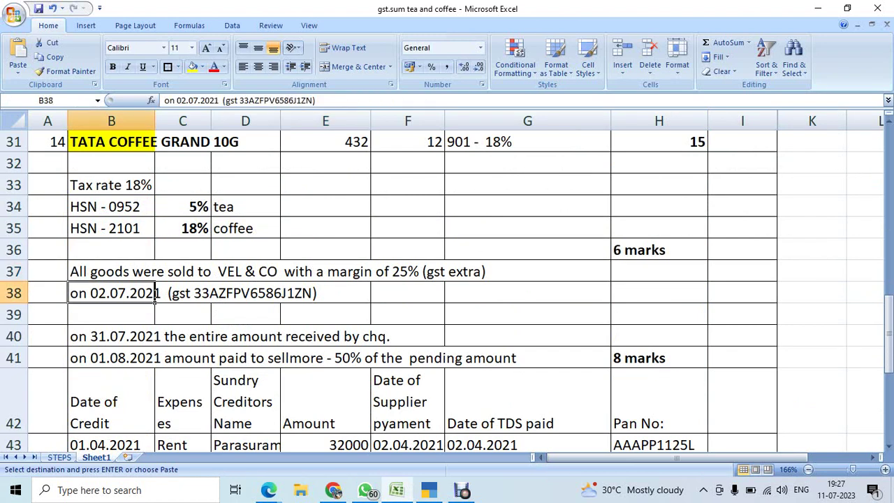
click(157, 294)
click(154, 293)
drag(314, 101, 239, 101)
key(ctrl+c)
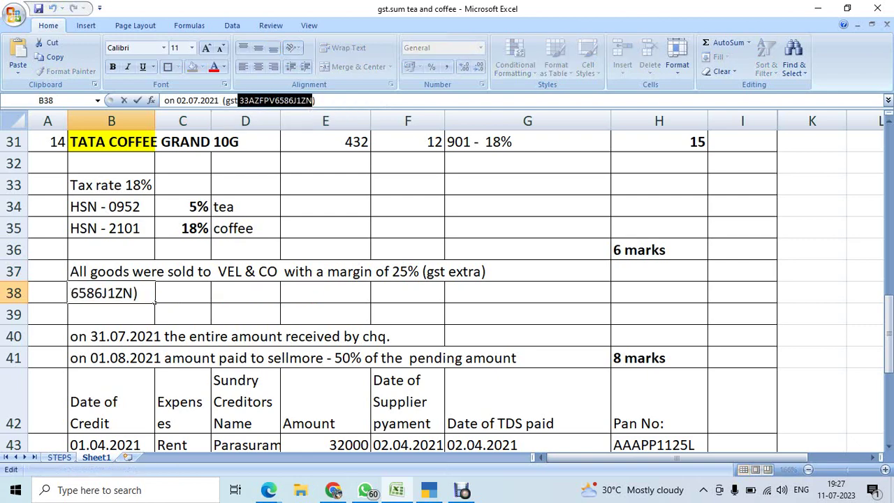
click(408, 206)
key(alt+Tab)
key(alt+Tab)
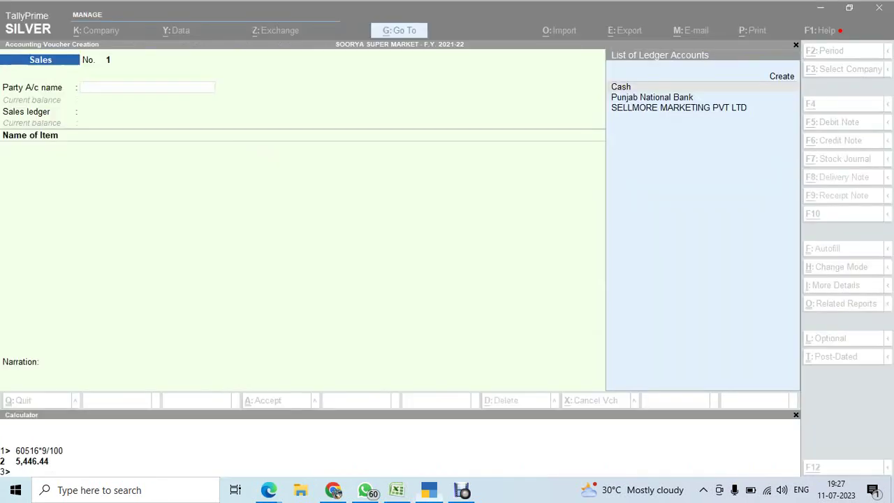
Create a new party ledger named Vel & Co, correcting the misspelled 'Vewl & Co'.
key(Up)
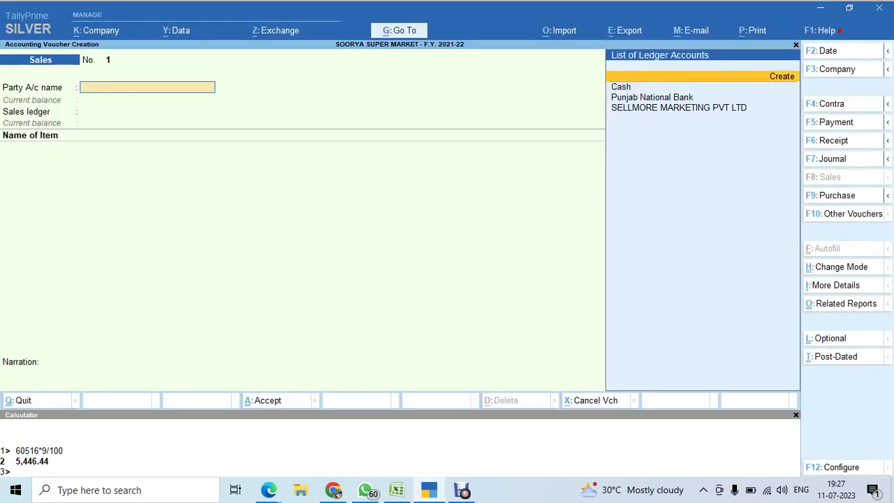
key(Return)
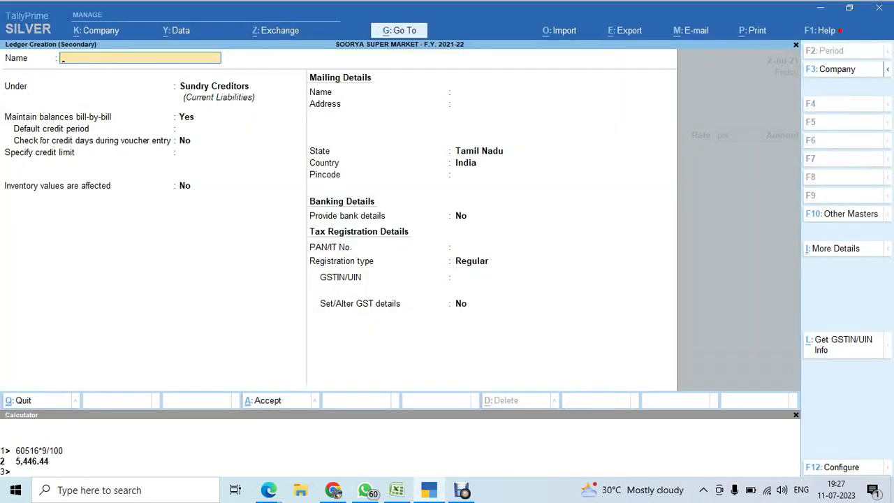
text(Vewl & Co)
key(Return)
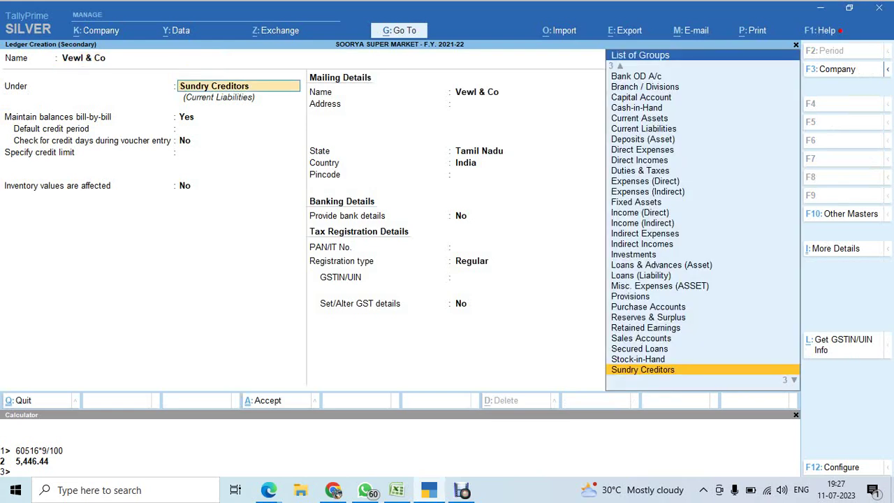
click(140, 58)
text(Vel)
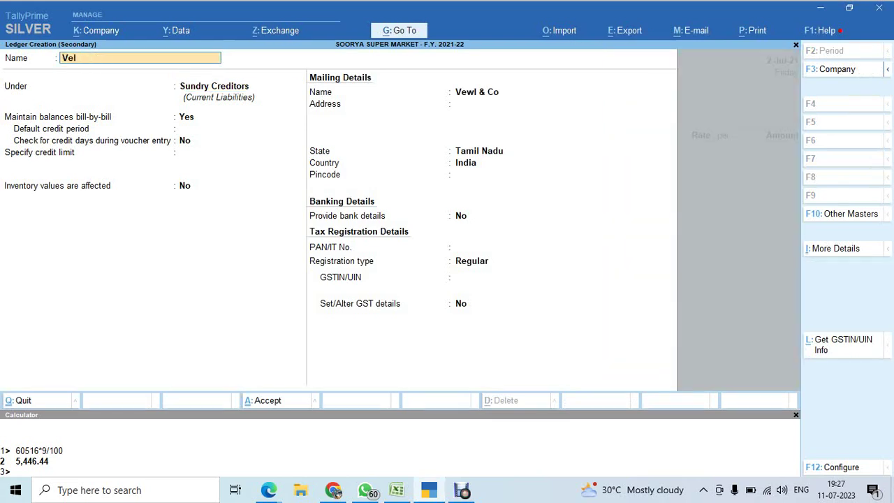
text( & Co)
key(Return)
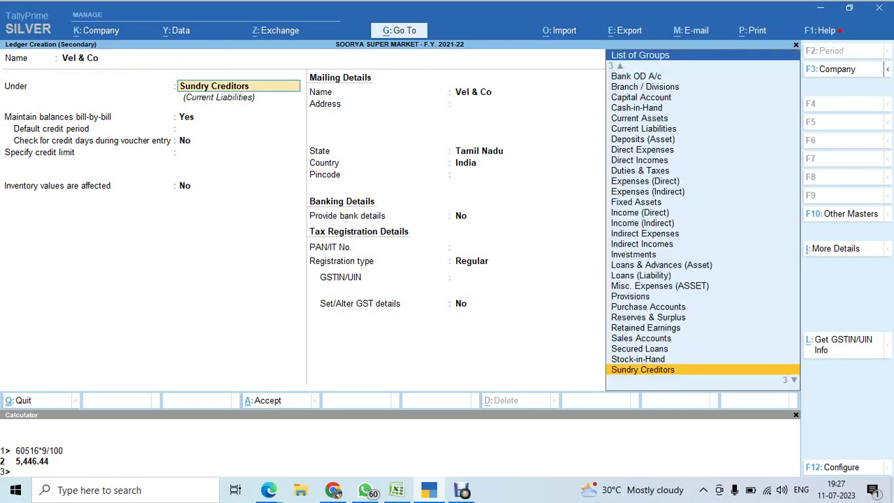
Put Vel & Co under Sundry Debtors with 30-day credit and the pasted GSTIN, then select GST Local Sales.
key(Down)
key(Return)
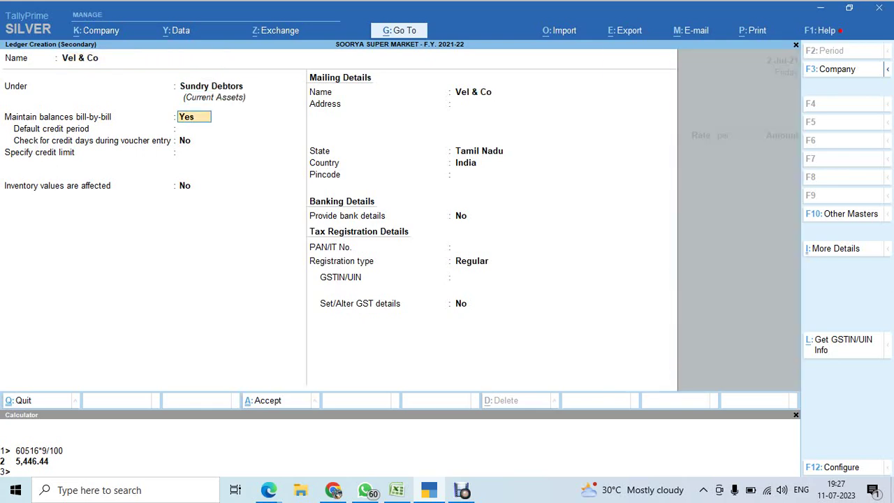
key(Return)
text(30)
key(Return)
key(Return)
key(Return)
key(Return)
key(Return)
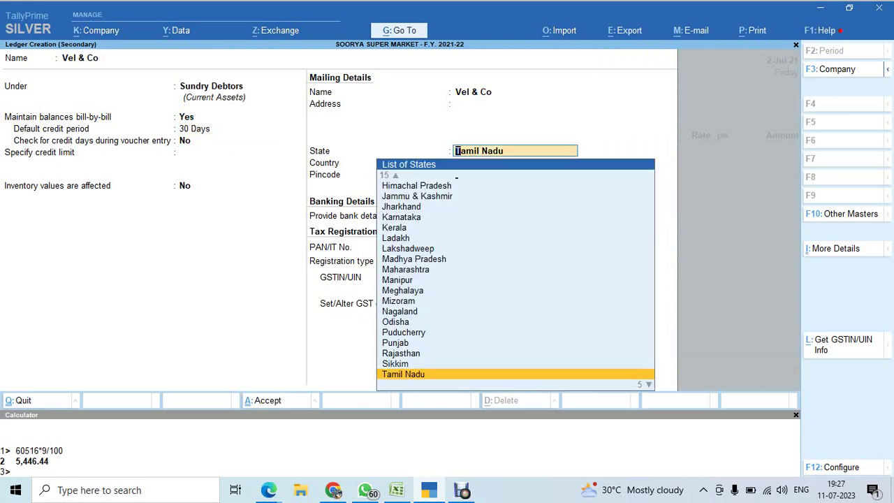
key(Return)
key(Return)
key(Return)
key(Return)
key(Return)
key(Return)
key(ctrl+v)
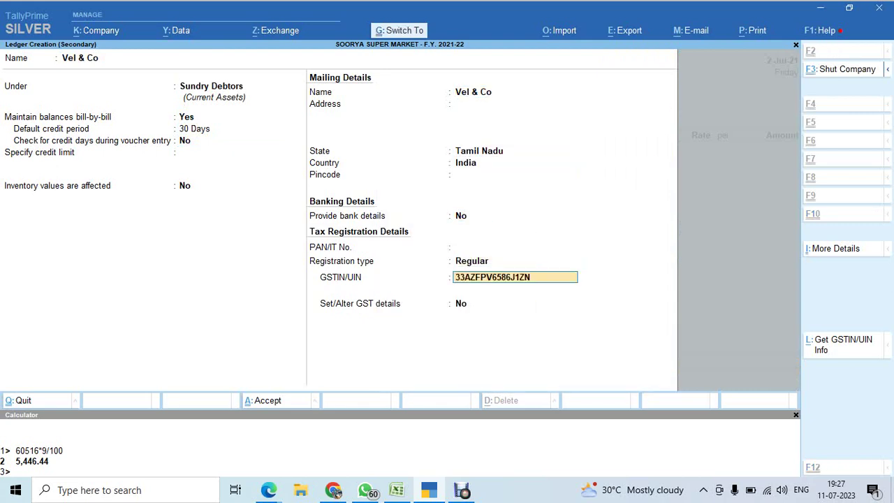
key(ctrl+a)
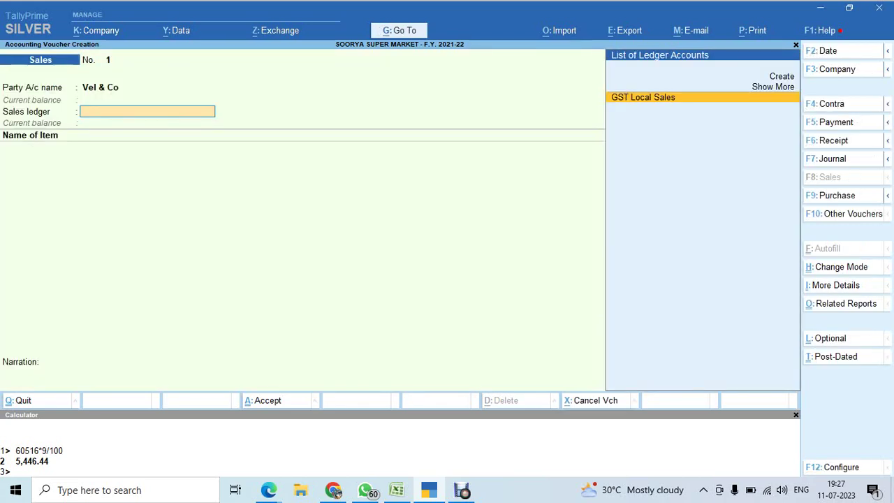
key(Return)
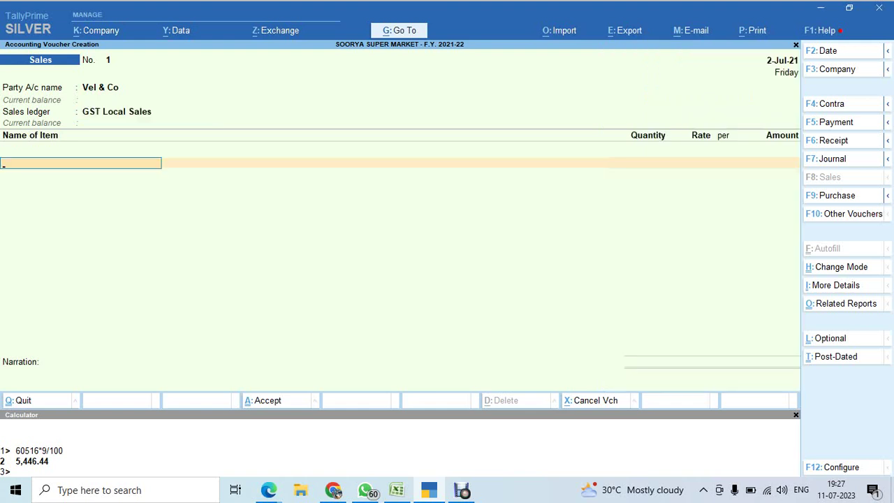
text(10)
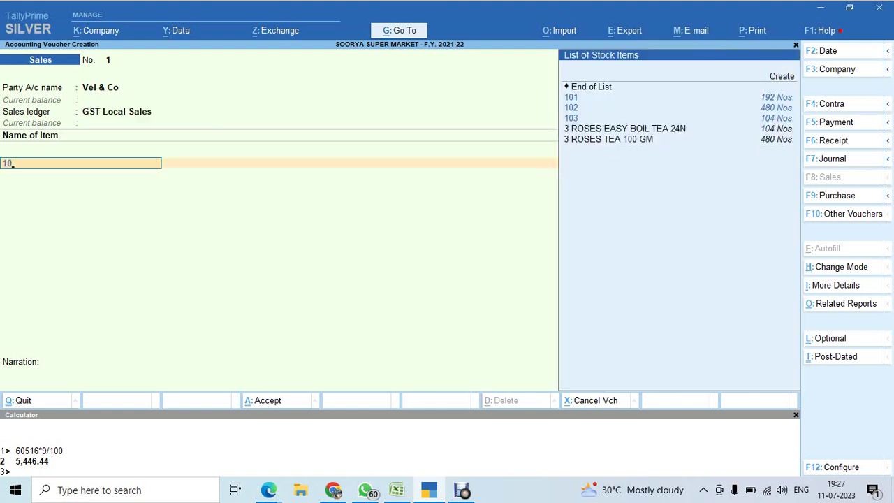
text(1)
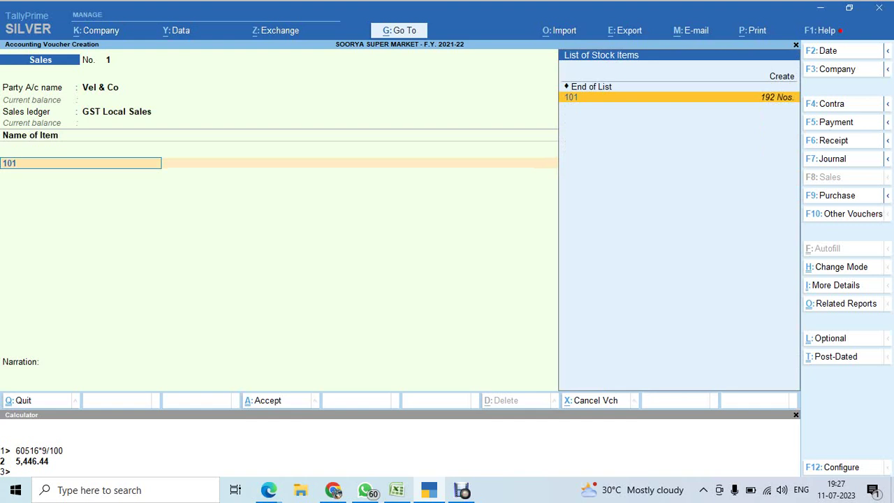
Enter the three 3 Roses tea items: 101 (qty 192), 102 (qty 430) and 103.
key(Return)
text(192)
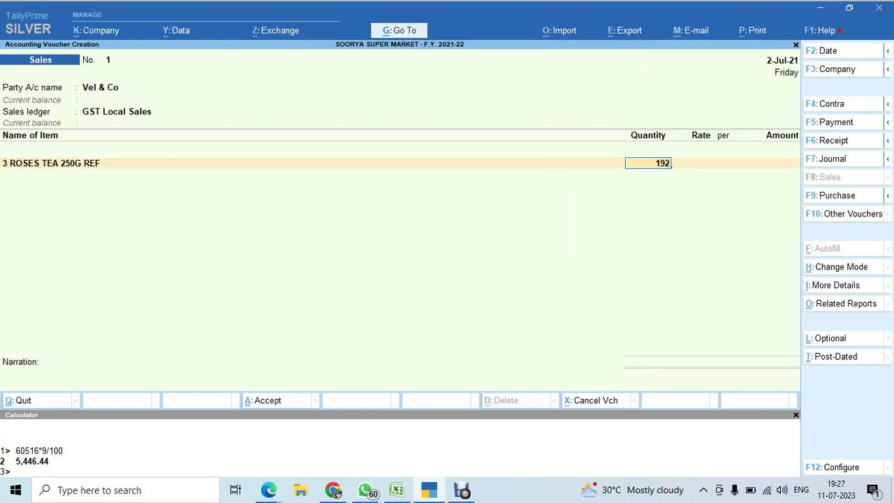
key(Return)
key(Return)
key(Return)
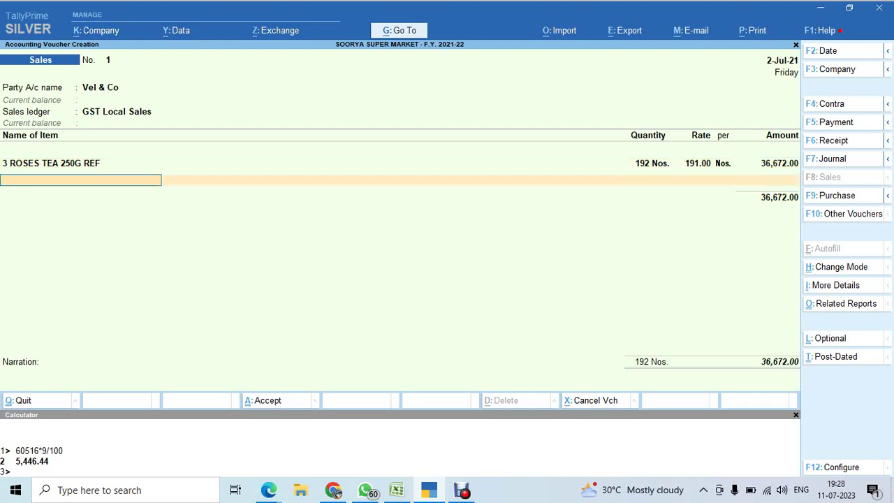
key(ctrl)
text(102)
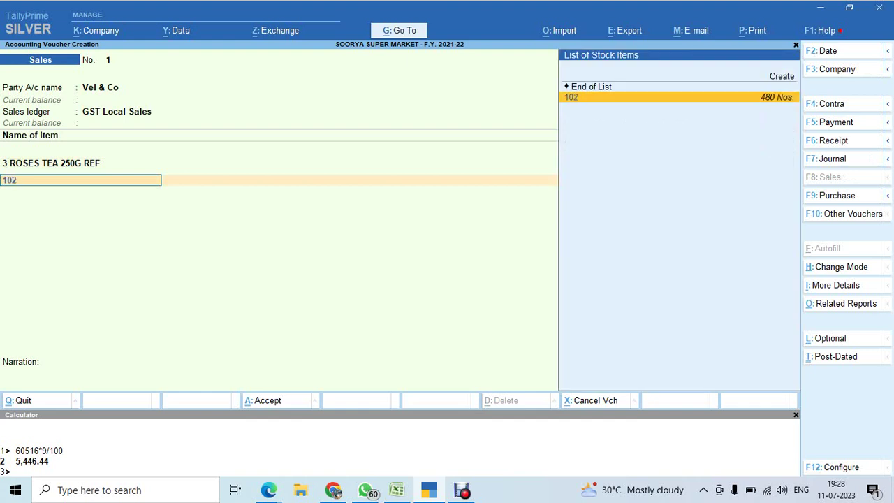
key(Return)
text(430)
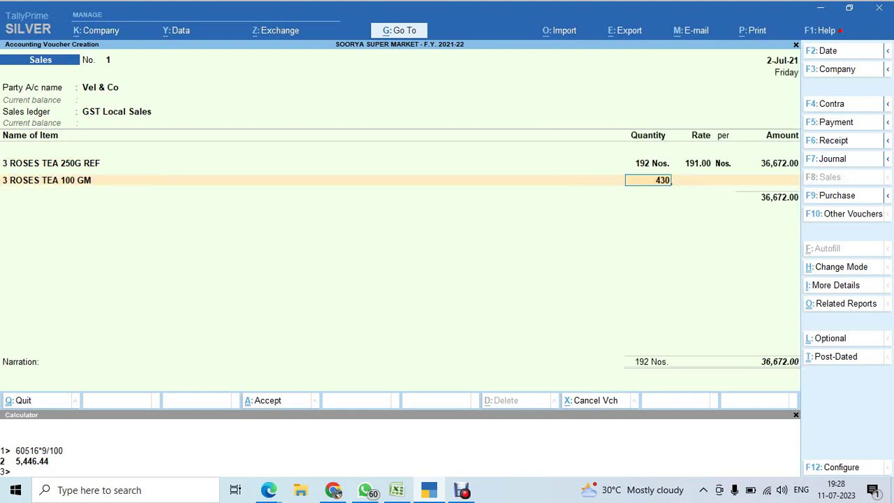
key(Return)
key(Return)
key(Return)
key(Return)
text(103)
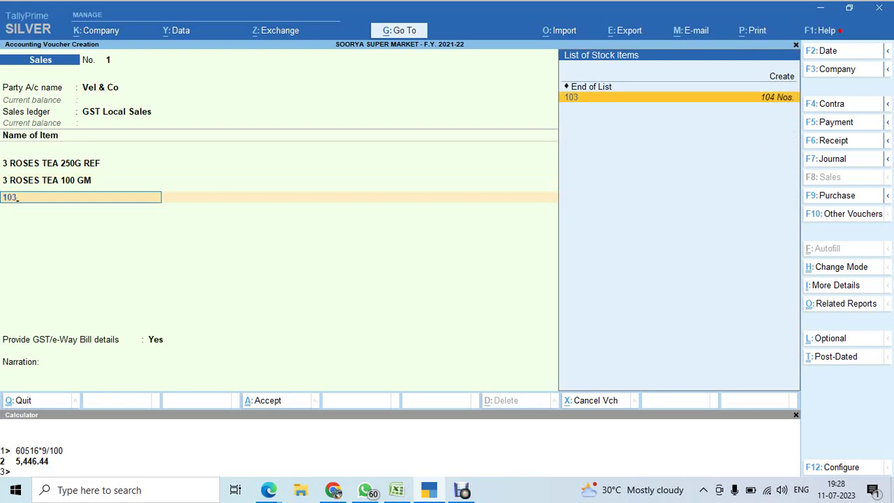
key(Return)
text(104)
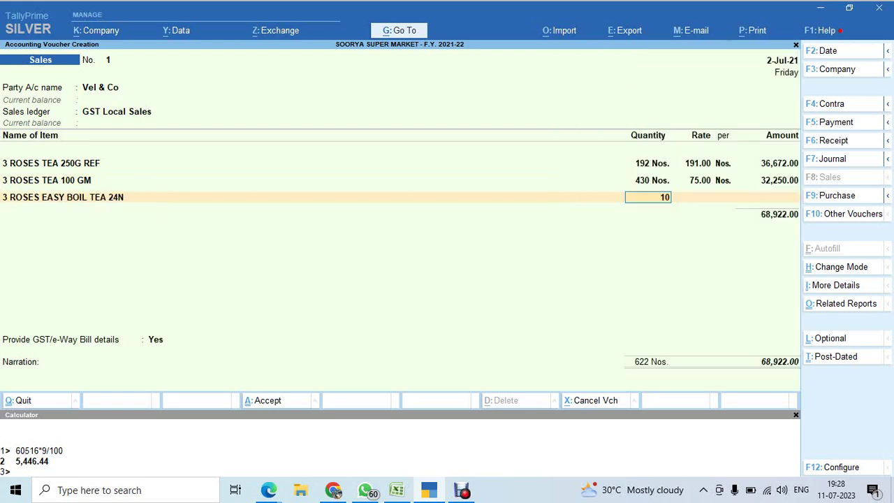
key(Return)
key(Return)
key(Return)
key(Return)
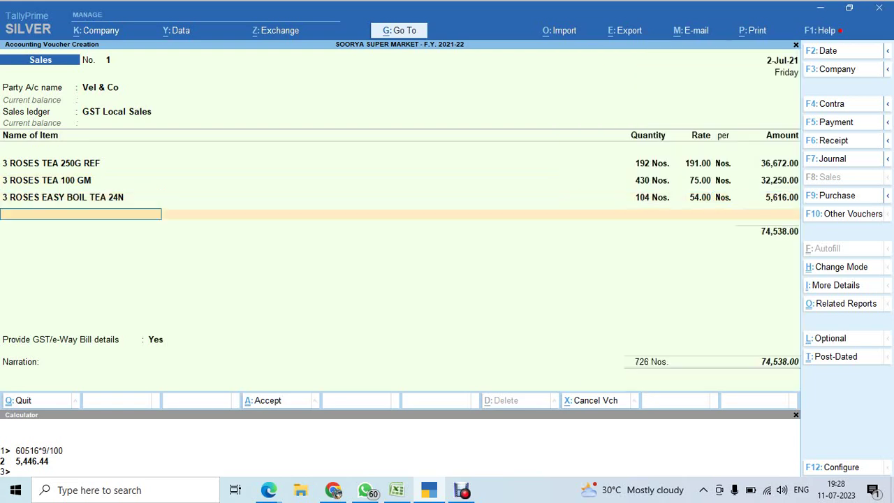
key(Return)
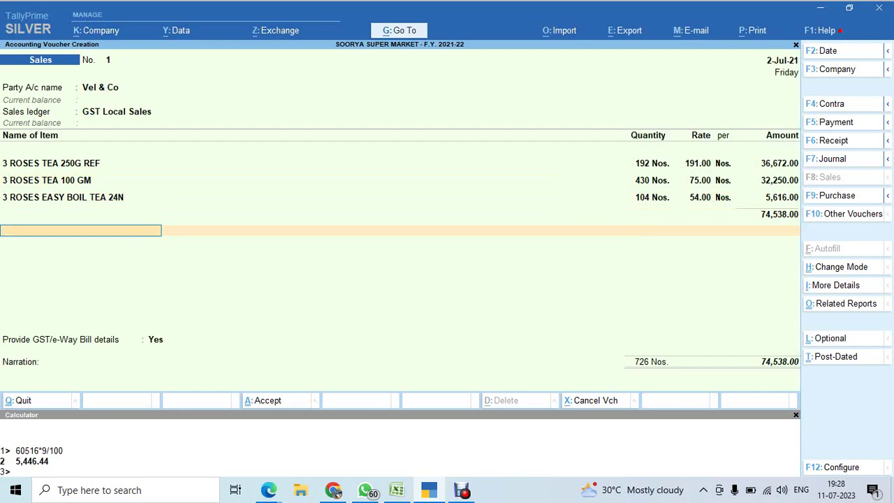
Add Output CGST and Output SGST of 1,863.45 each plus a 0.10 Round Off, totalling 78,265.00.
text(Out)
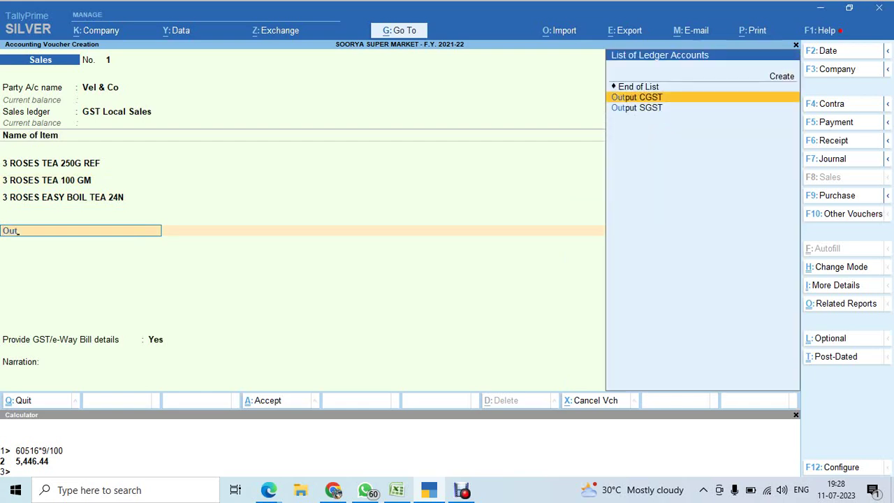
key(Return)
key(Return)
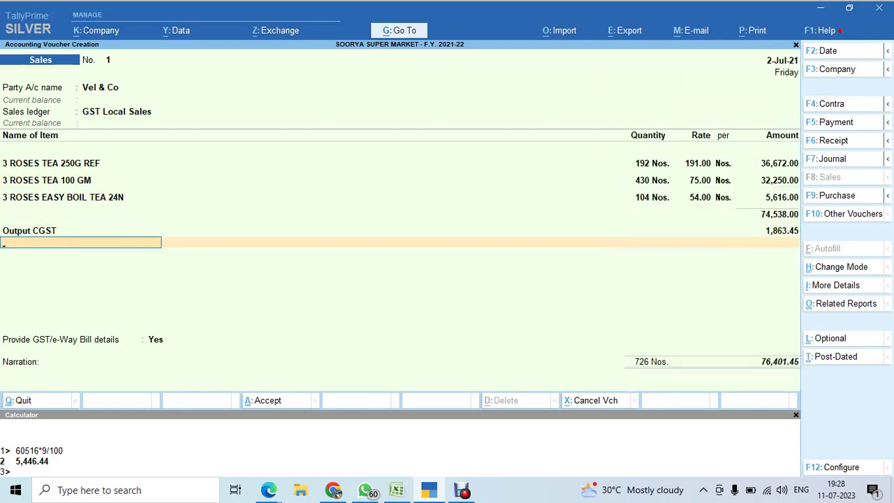
text(Out)
key(Down)
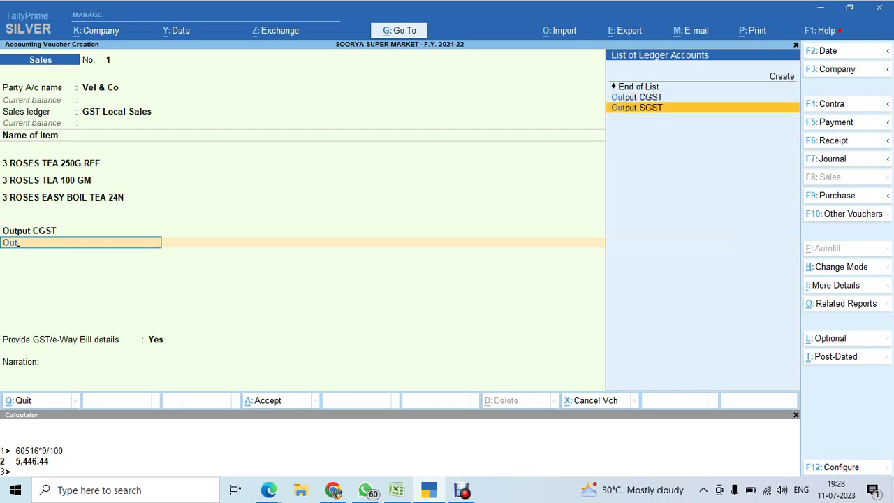
key(Return)
key(Return)
text(Ro)
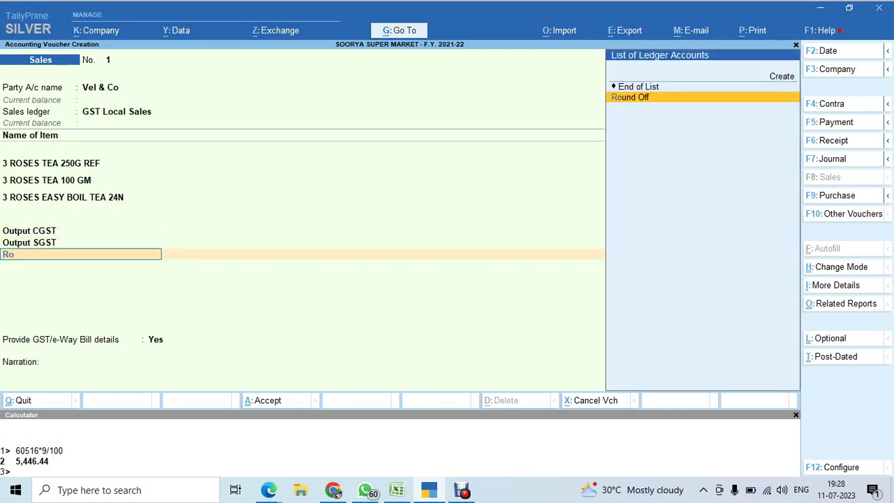
key(Return)
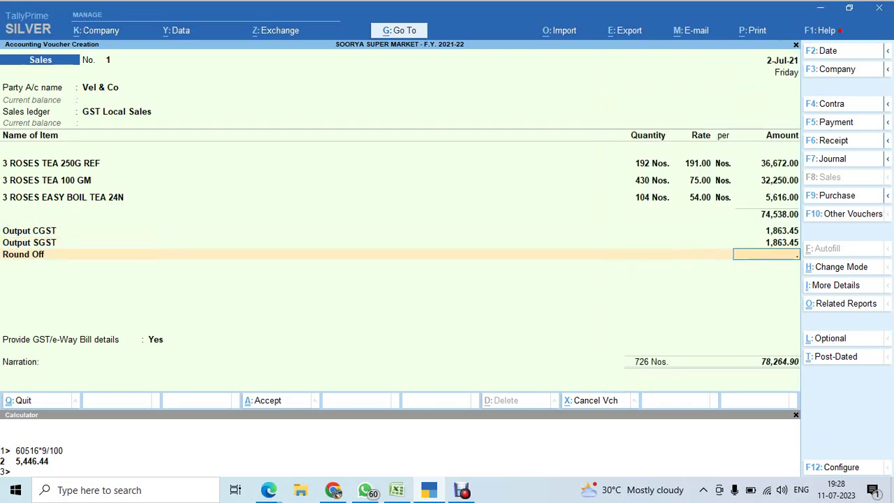
text(0.10)
key(Return)
key(Return)
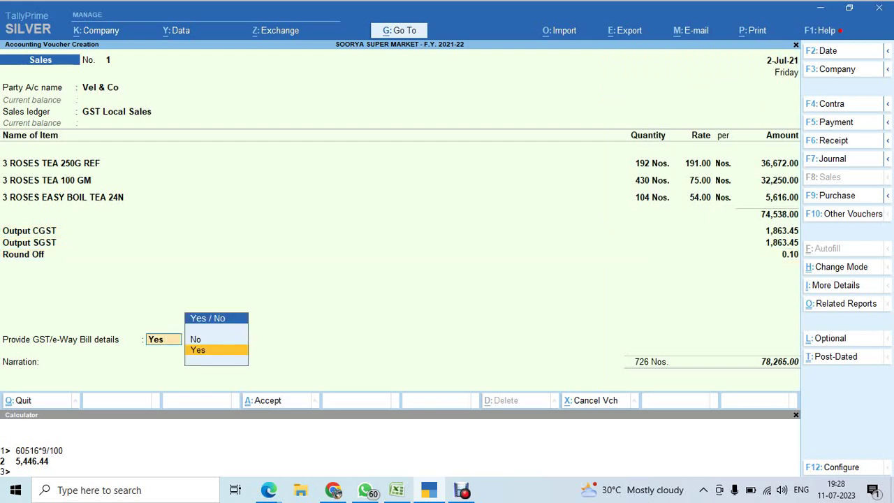
key(Up)
Accept the 78,265.00 New Ref bill, save without e-Way Bill details, and reopen voucher No. 1.
key(Return)
key(Return)
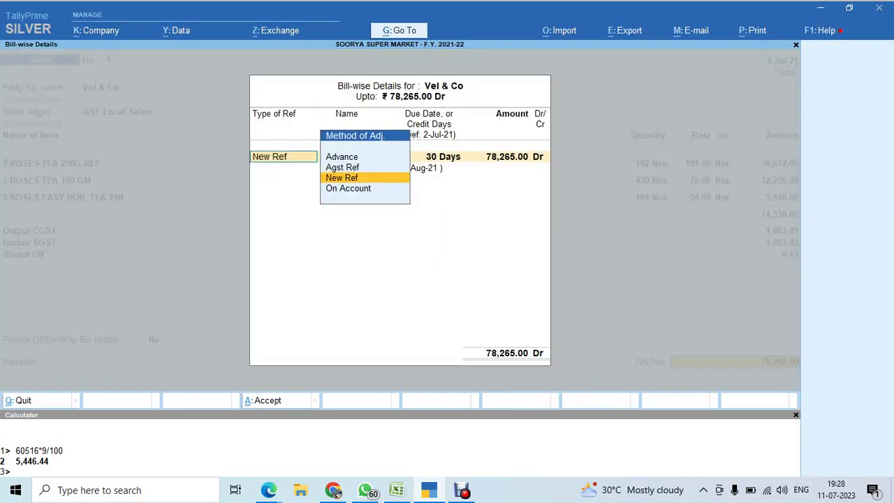
key(Return)
key(Return)
key(Return)
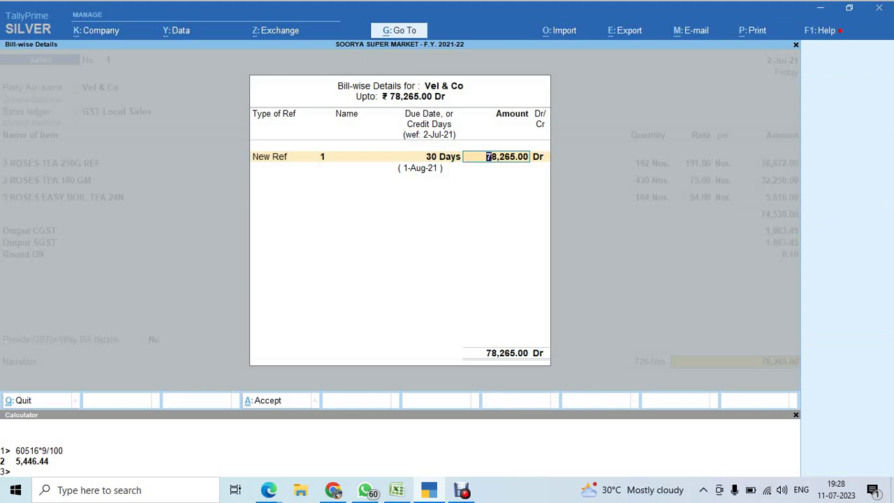
key(Return)
key(Return)
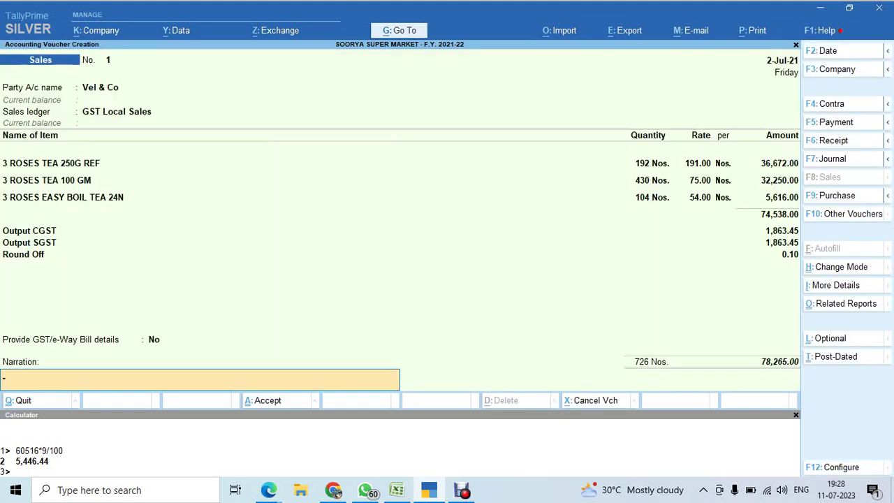
key(Return)
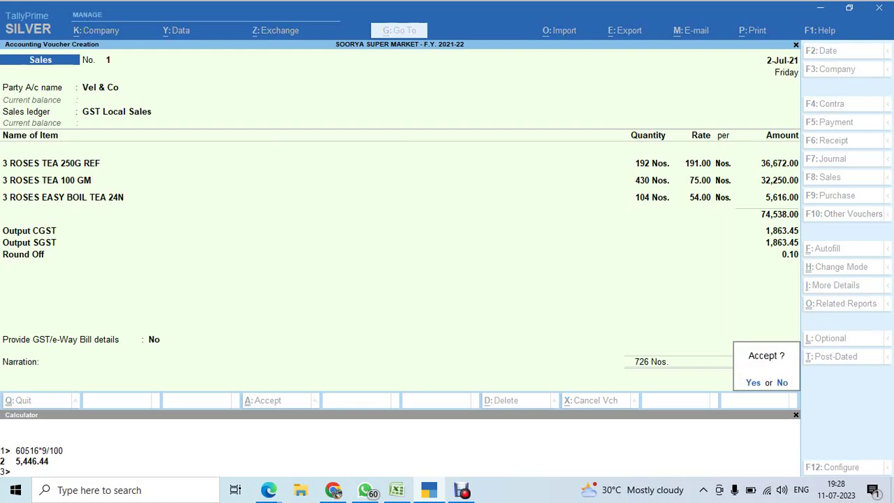
key(Return)
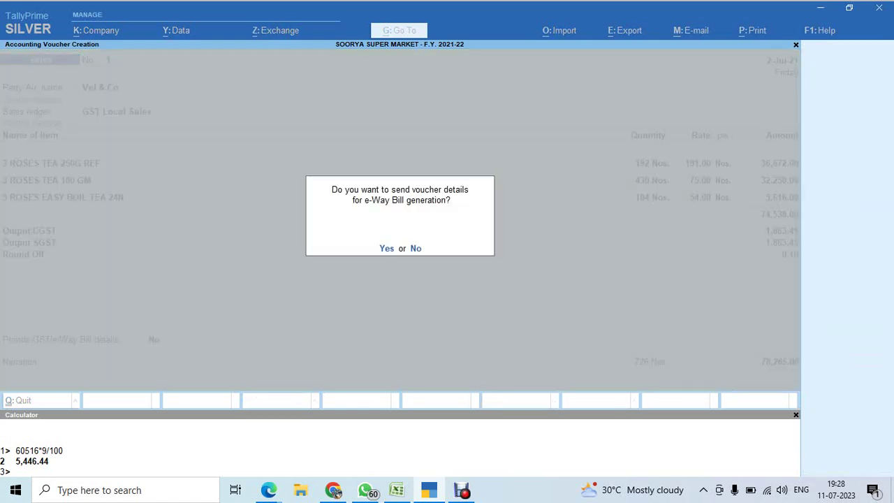
key(n)
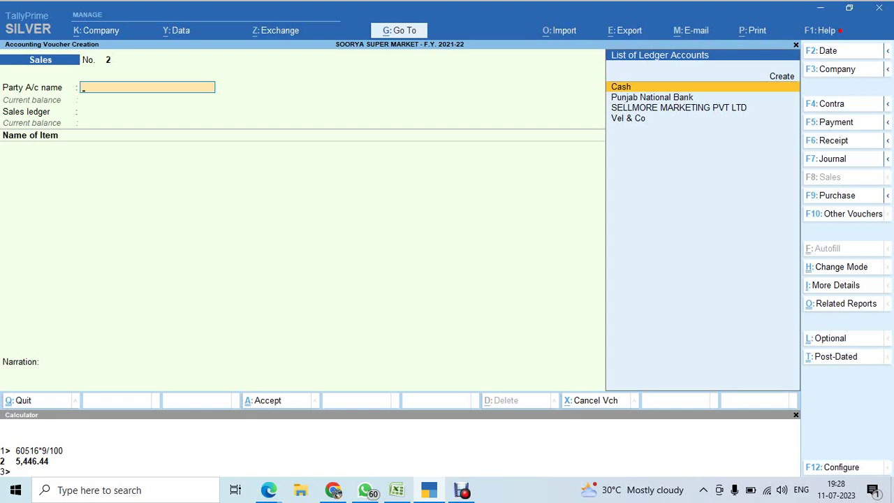
key(Page_Up)
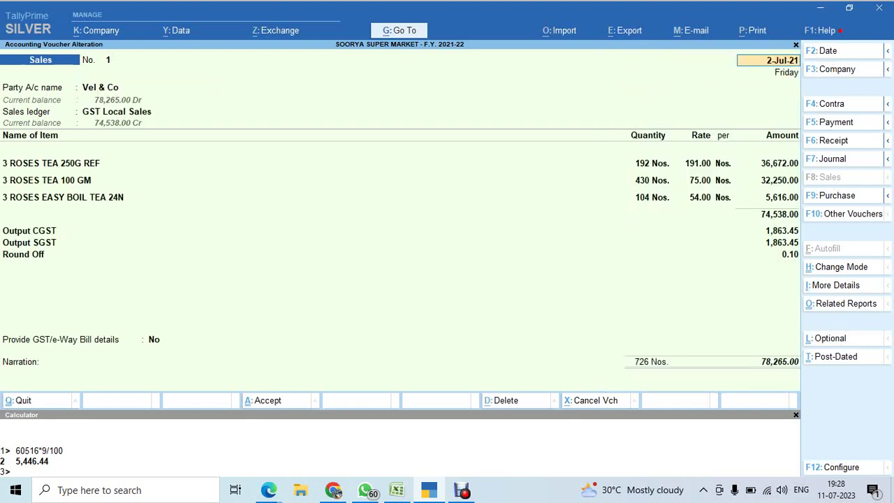
Print-preview the current voucher as a Tax Invoice and zoom in to read it.
key(alt+Tab)
key(alt+Tab)
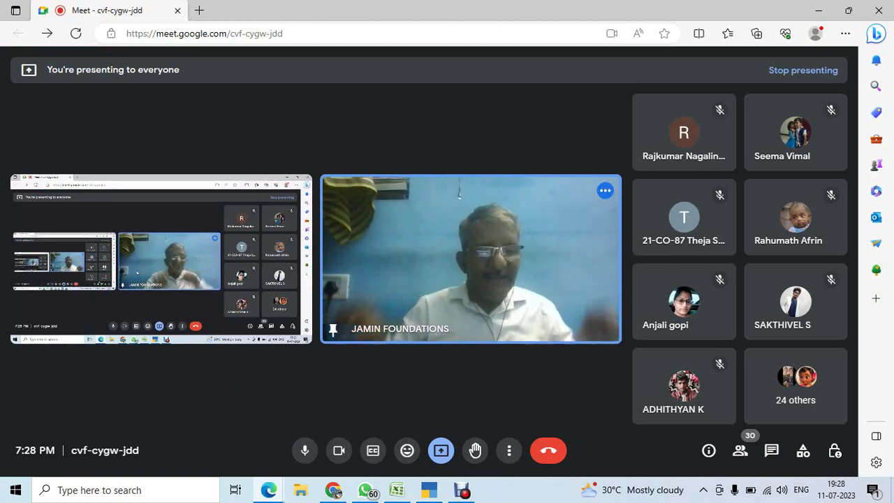
key(alt+Tab)
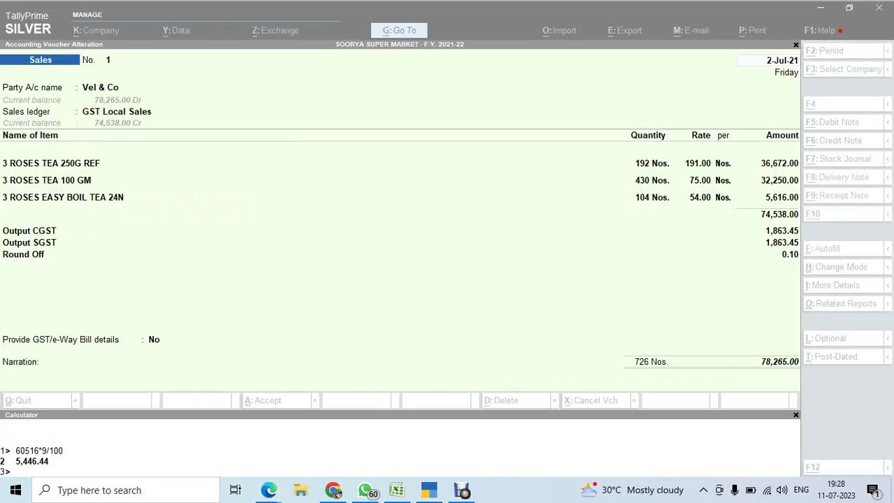
key(alt+p)
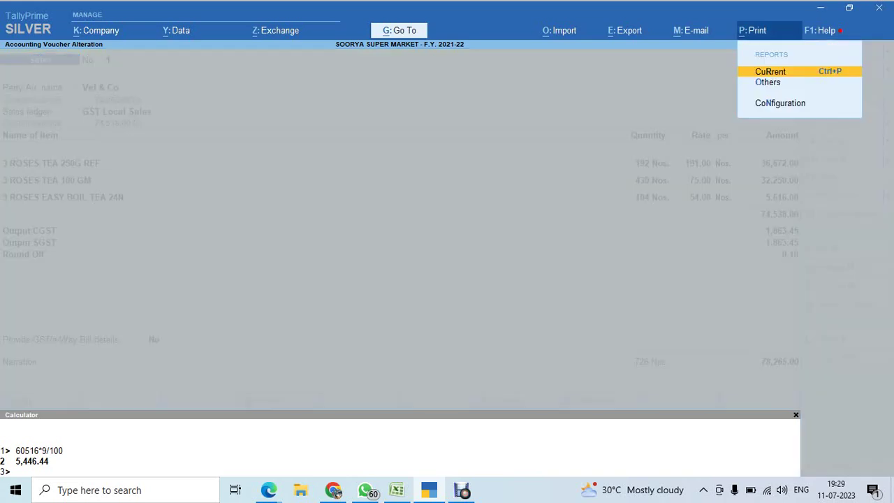
key(Return)
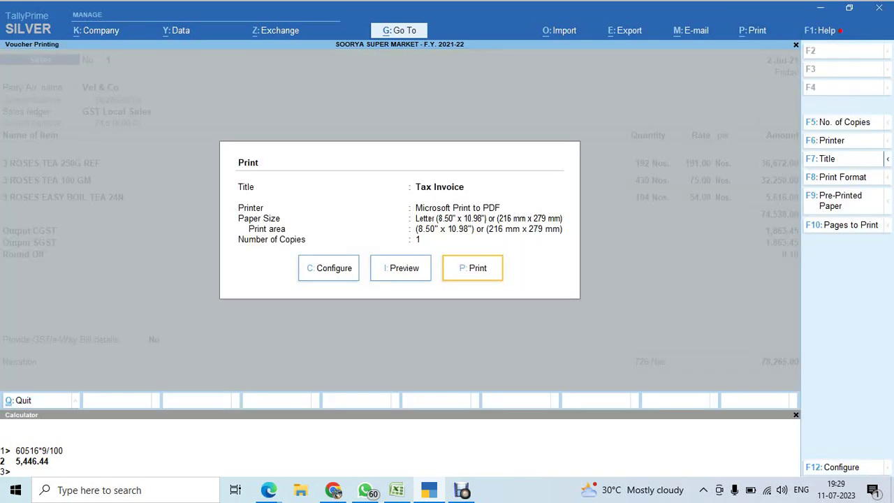
key(i)
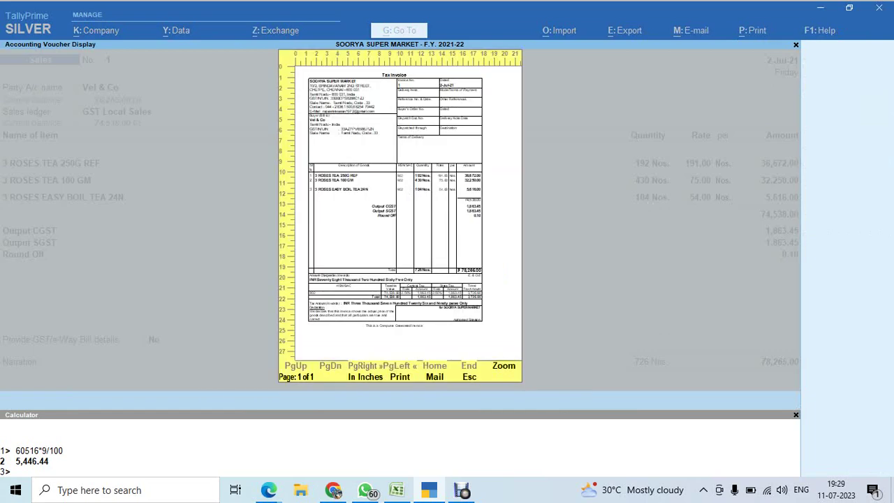
key(alt+z)
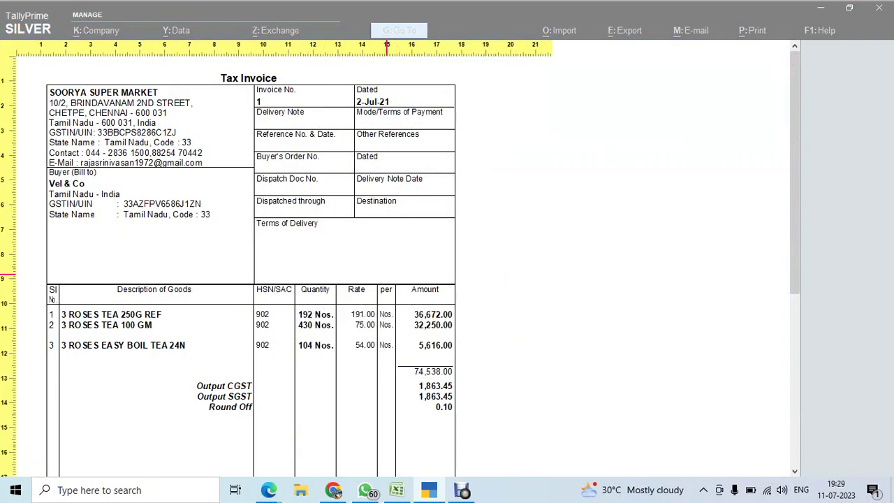
key(alt+Tab)
key(alt+Tab)
key(alt+Tab)
key(alt+Tab)
key(alt+Tab)
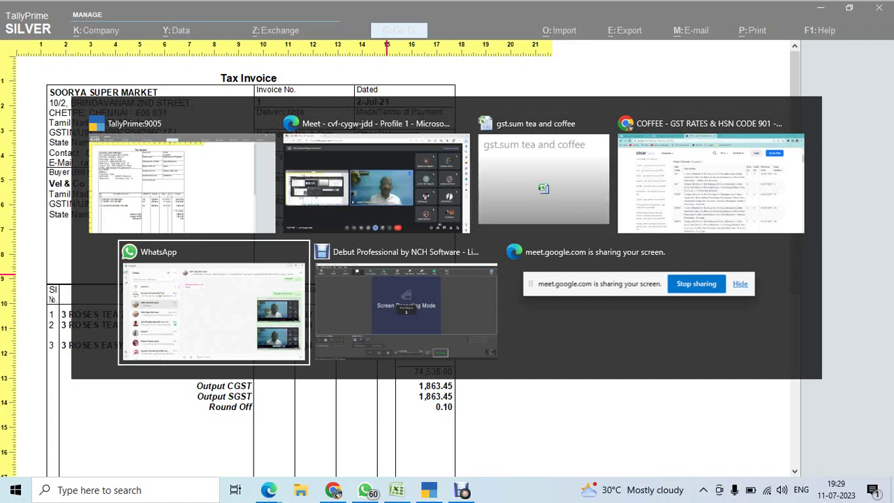
key(alt+Tab)
key(alt+Tab)
key(alt+Tab)
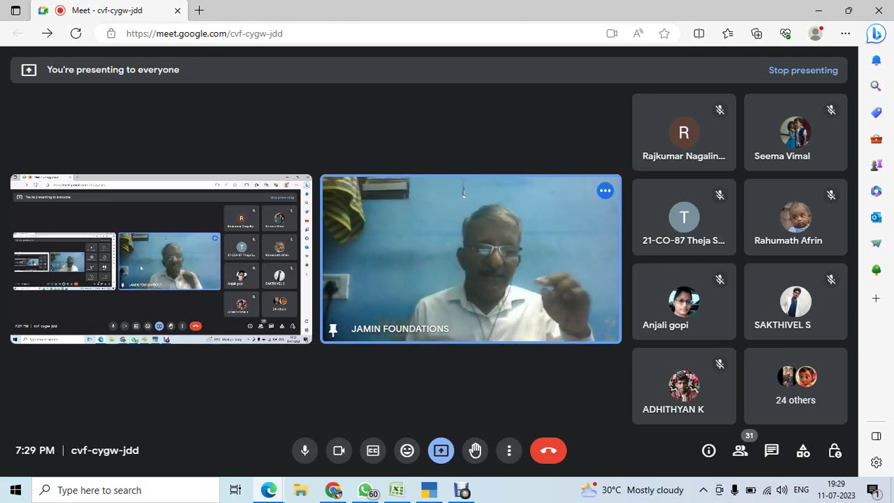
mouse_move(385, 276)
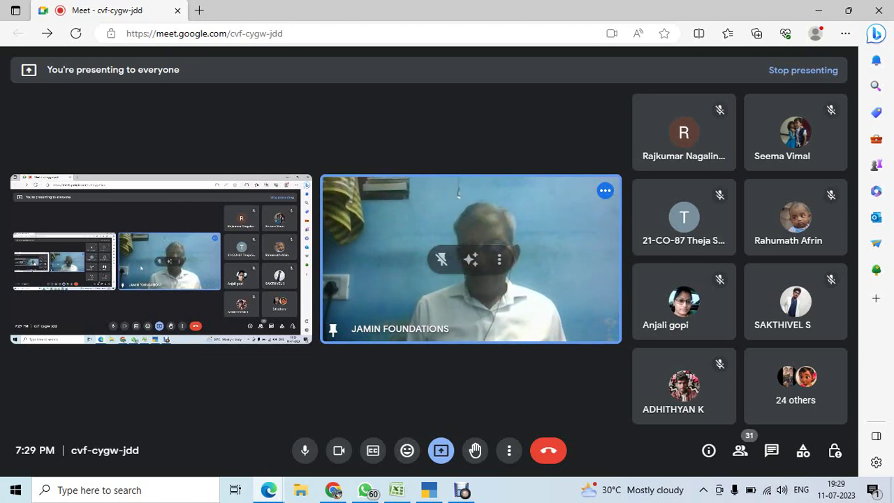
key(alt+Tab)
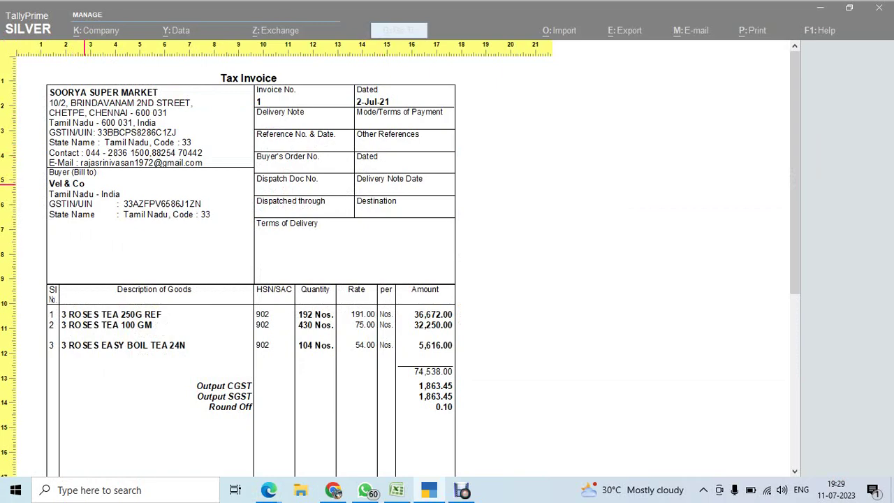
Review the invoice preview, then exit the preview, print settings and voucher alteration to Gateway of Tally.
scroll(143, 229, down, 5)
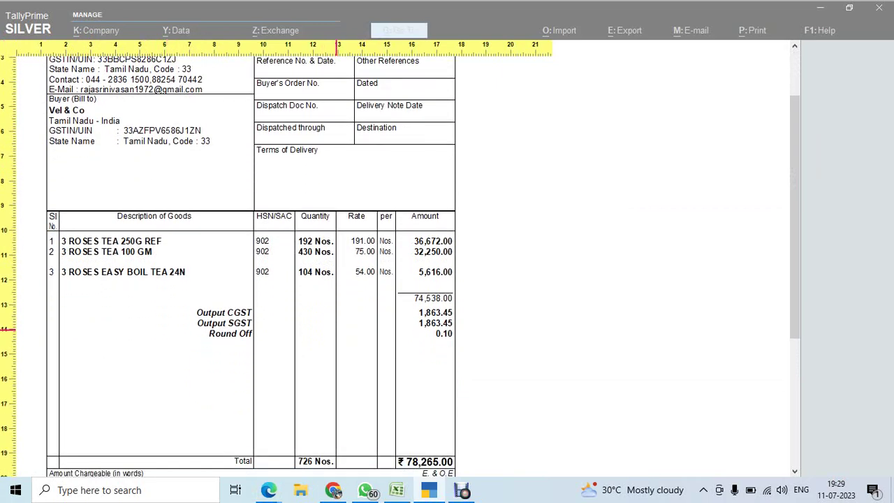
scroll(262, 364, down, 2)
scroll(255, 336, up, 5)
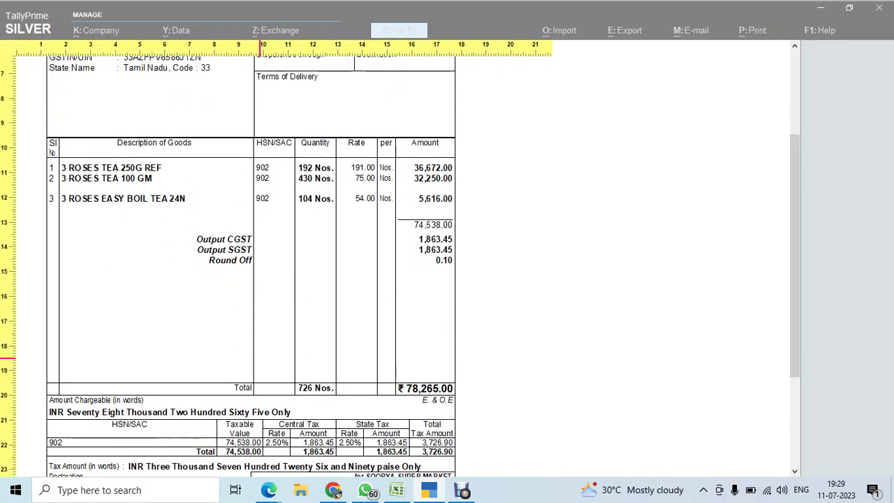
scroll(249, 316, up, 3)
key(Escape)
key(Escape)
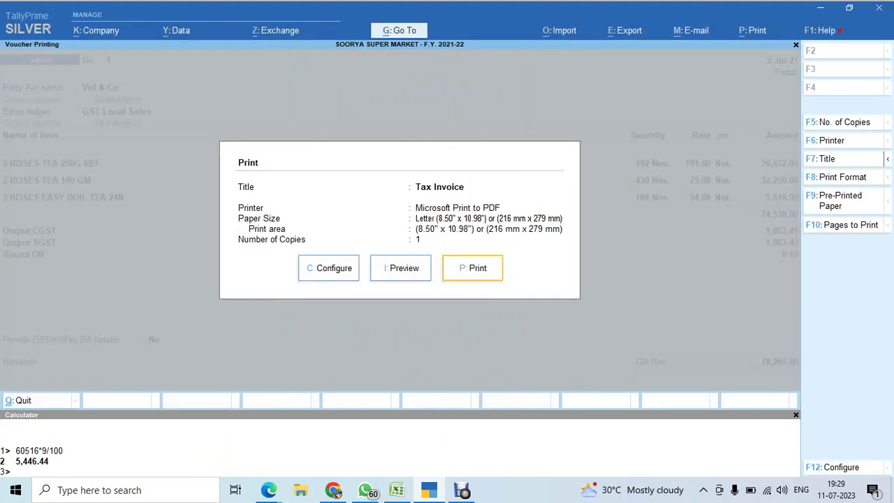
key(Escape)
key(BackSpace)
key(Escape)
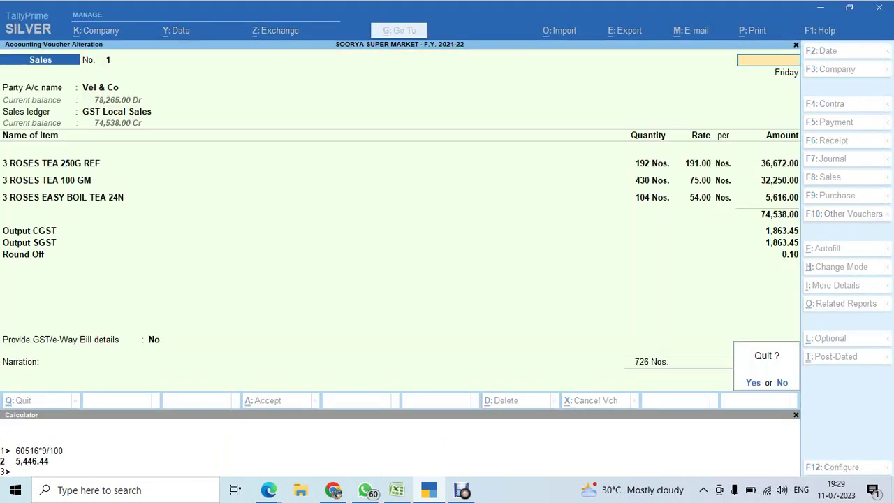
key(y)
key(Escape)
key(y)
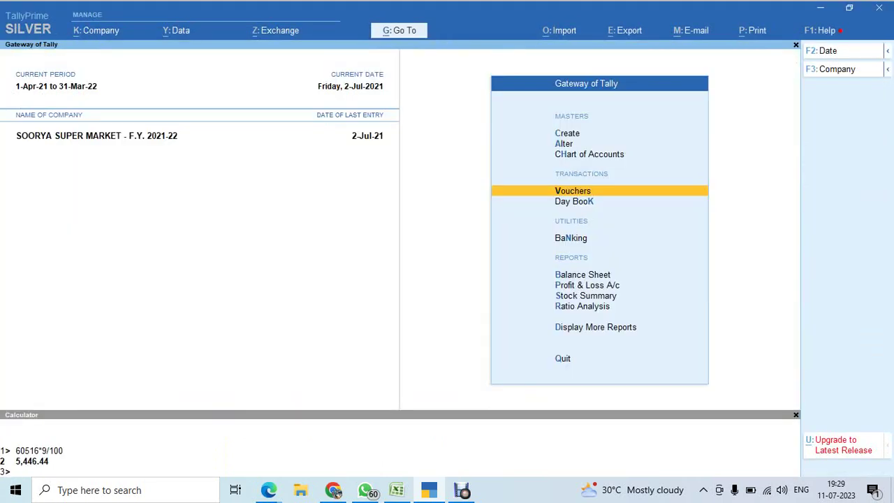